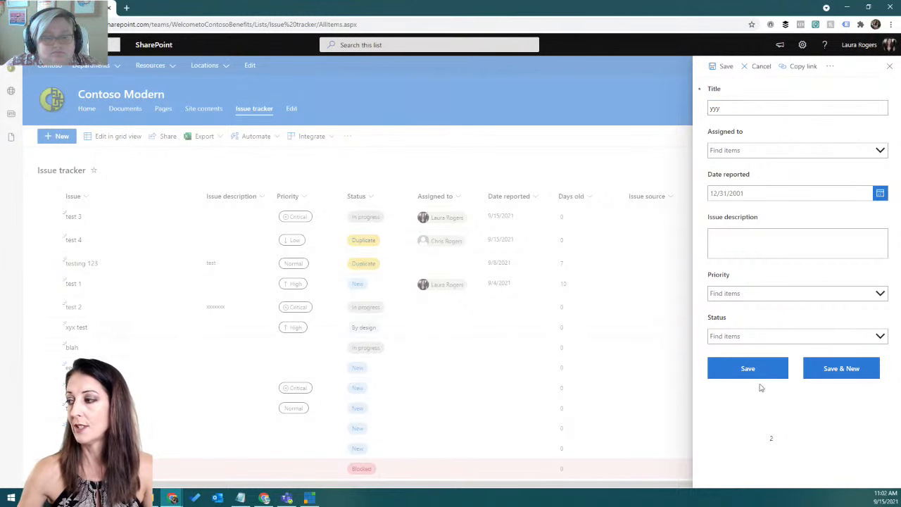
- Set the priority of the issue titled yyy to High and save it to the Issue tracker list
click(751, 294)
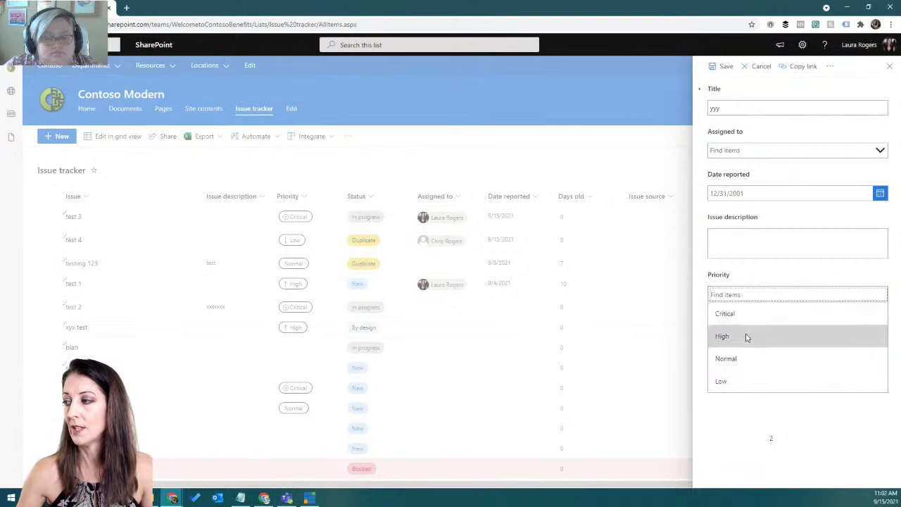
click(746, 336)
click(732, 378)
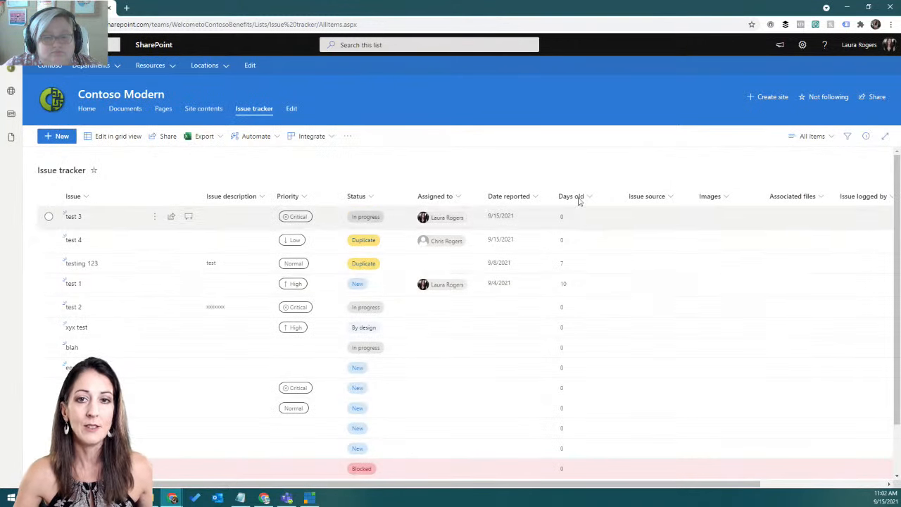
- Create another issue with a filler title and Critical priority, saving it with the option to start a new one
click(65, 139)
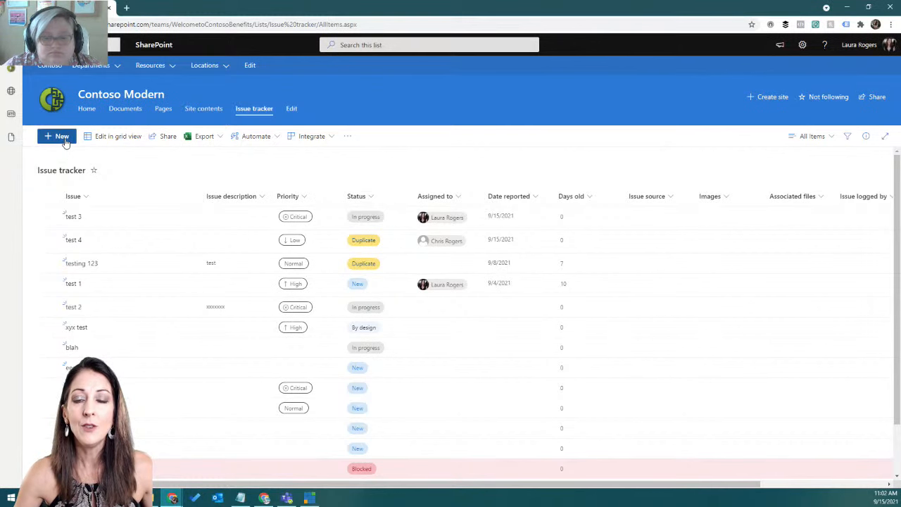
click(736, 108)
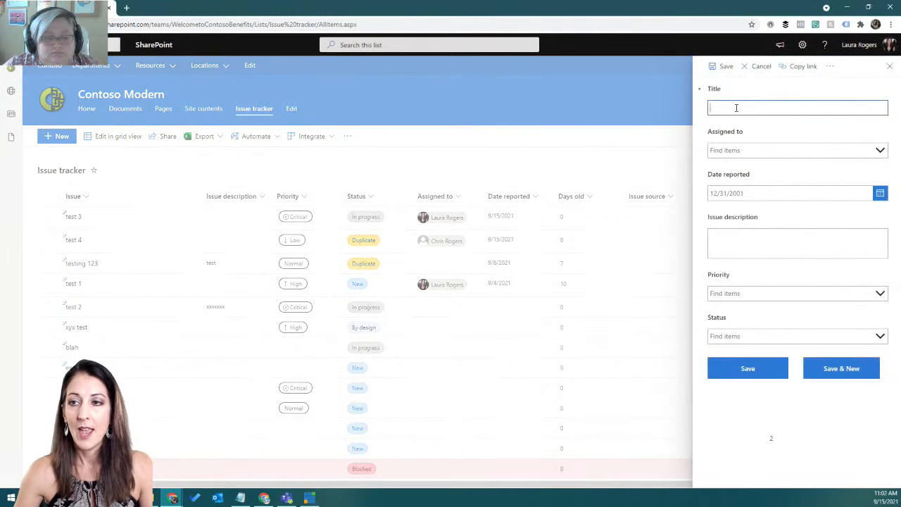
text(;ladkjflkdj)
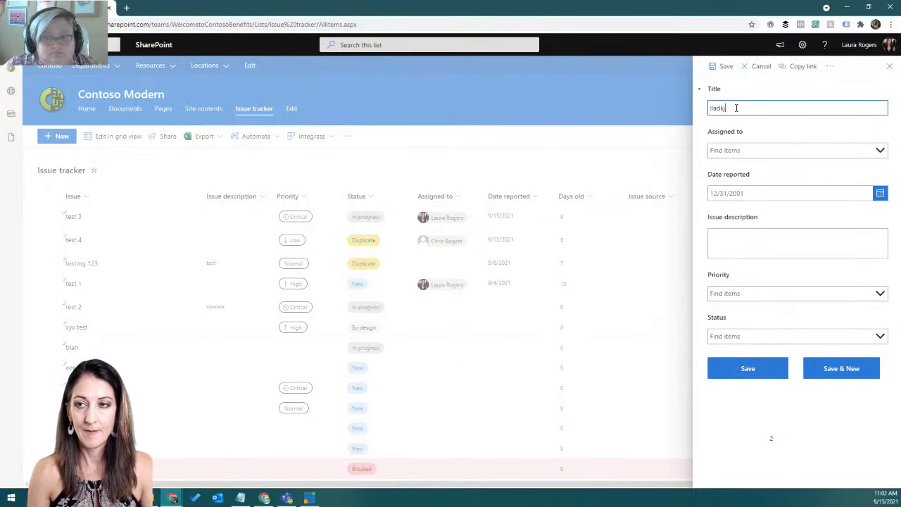
click(759, 295)
click(752, 318)
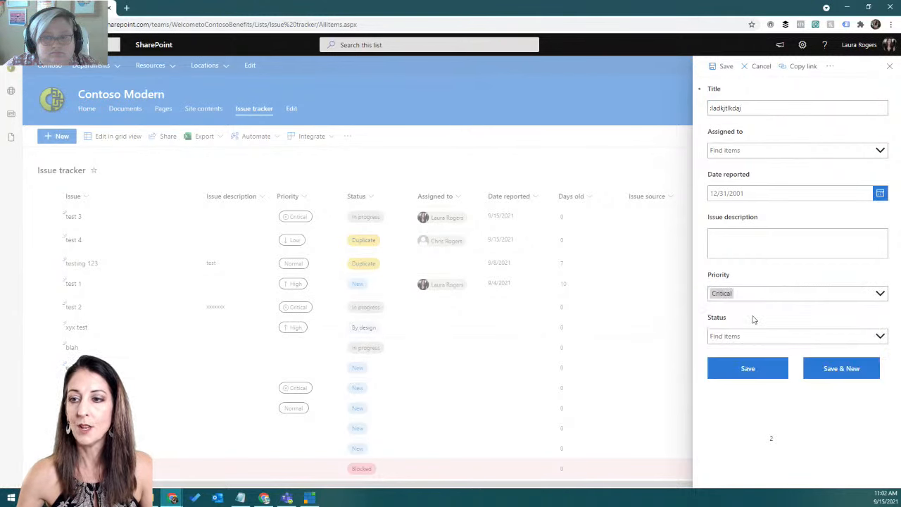
click(838, 369)
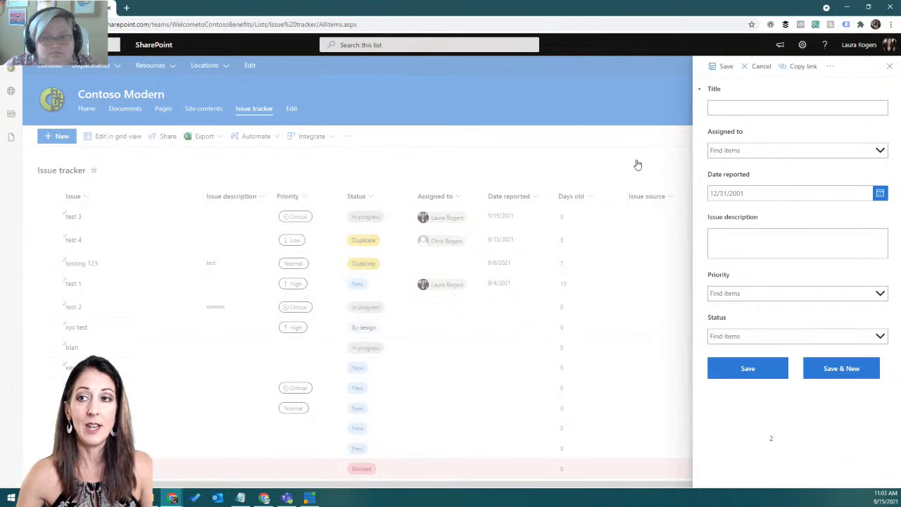
- Enter an issue titled another with description test and date reported 9/15/2021, saving it with the option to start a new one
click(759, 107)
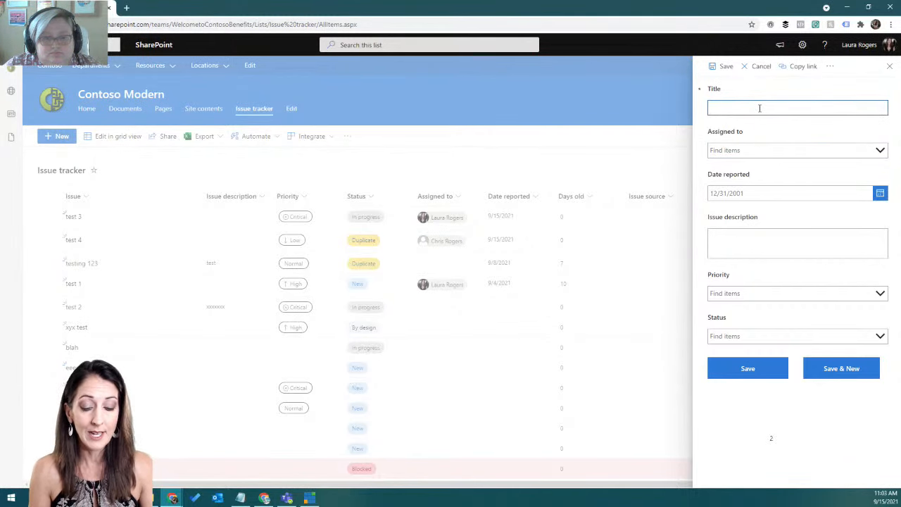
click(757, 239)
text(test)
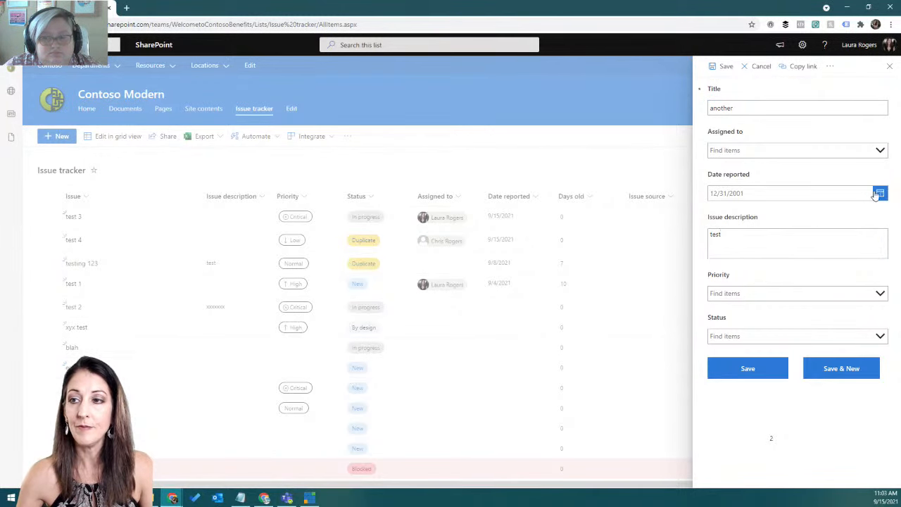
click(878, 193)
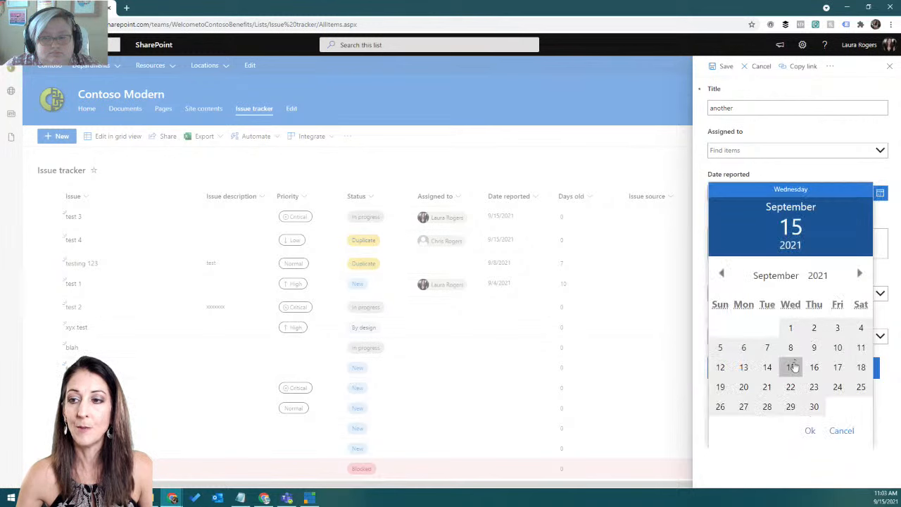
click(792, 367)
click(810, 430)
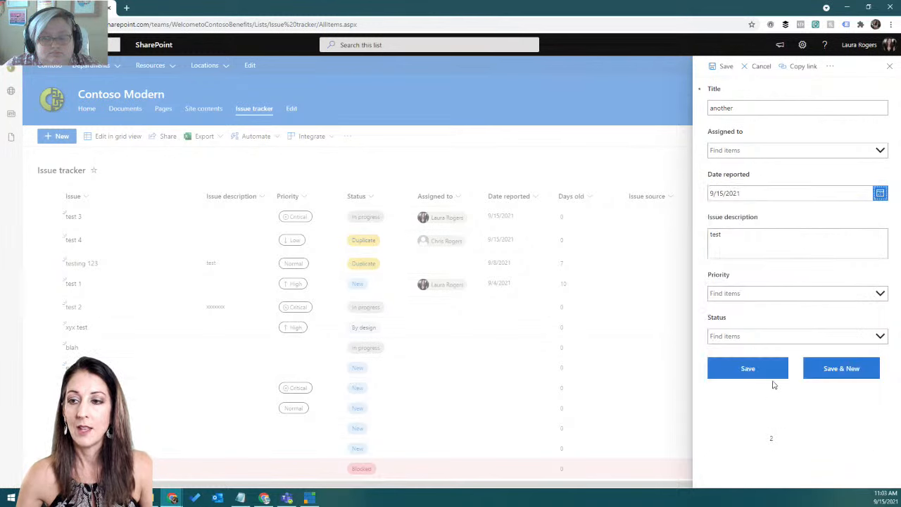
click(822, 374)
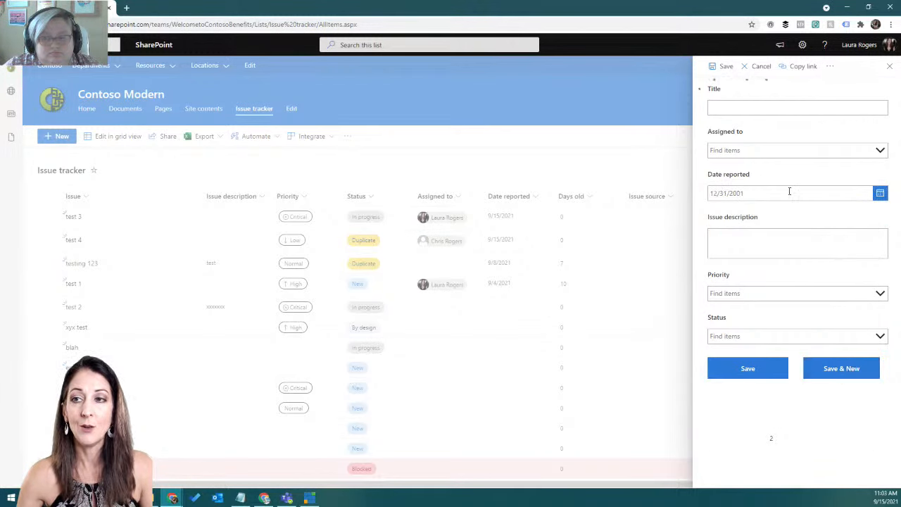
- Enter an issue titled test and save it to finish adding issues
click(760, 109)
text(test)
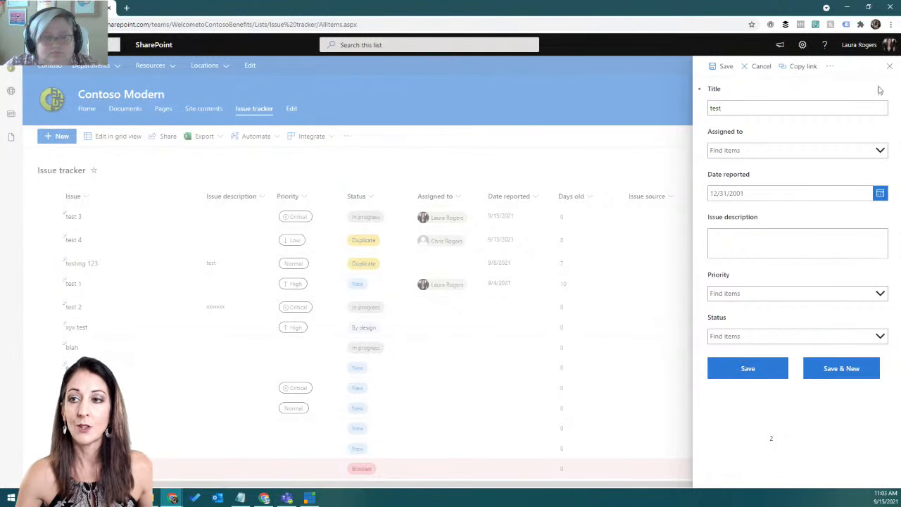
click(748, 369)
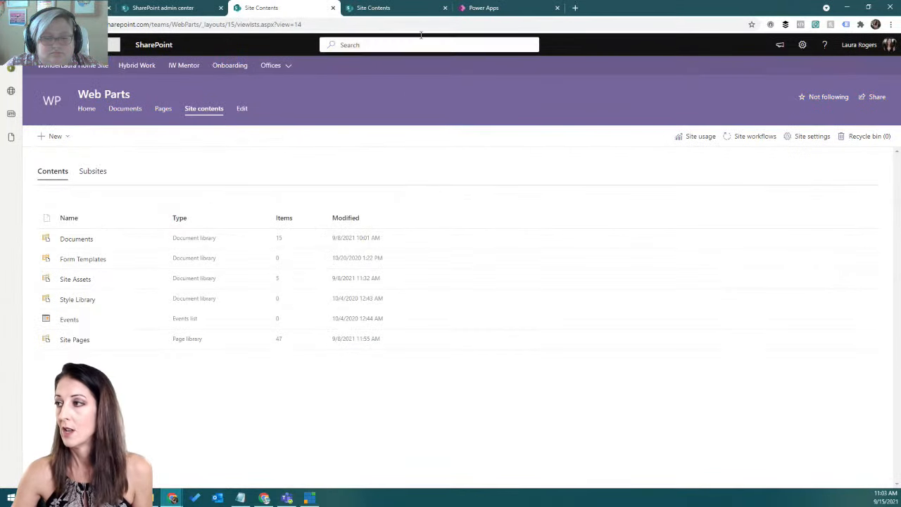
- Switch to Power Apps, insert an edit form connected to the Timesheet data source, and move it to about X 164, Y 148
click(492, 8)
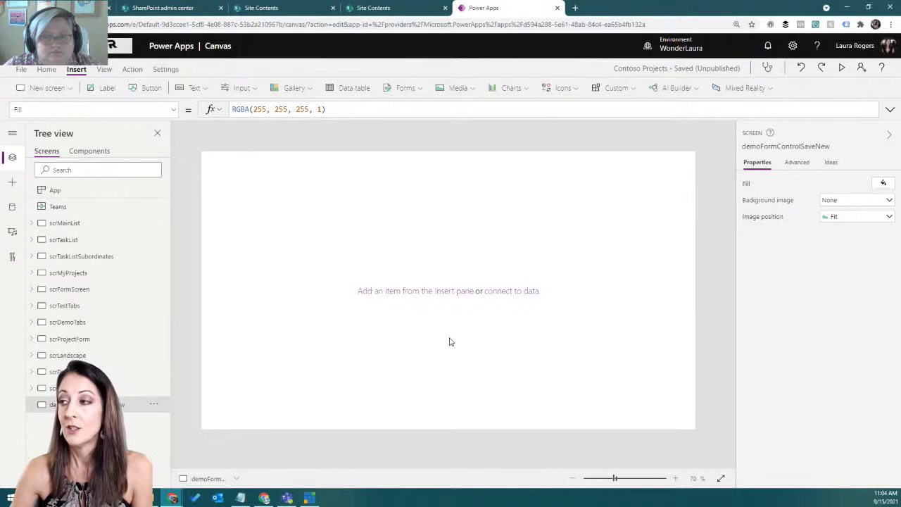
click(414, 90)
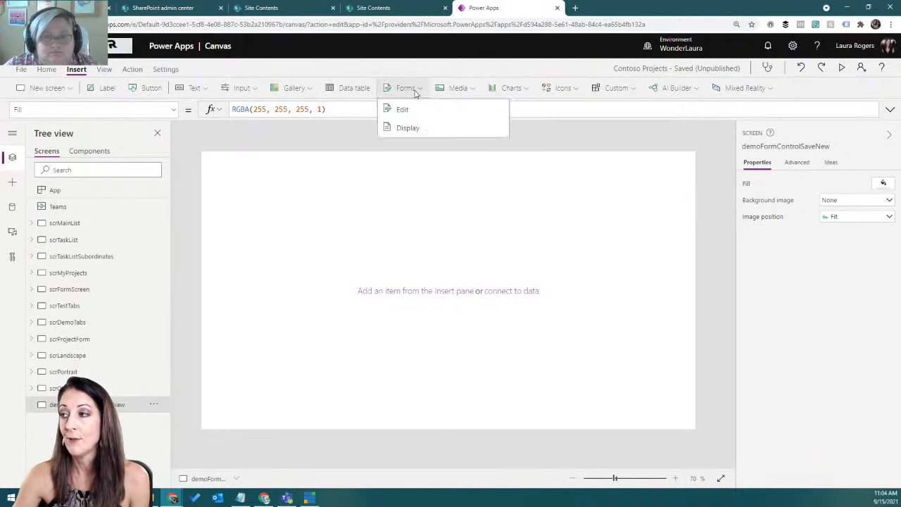
click(402, 110)
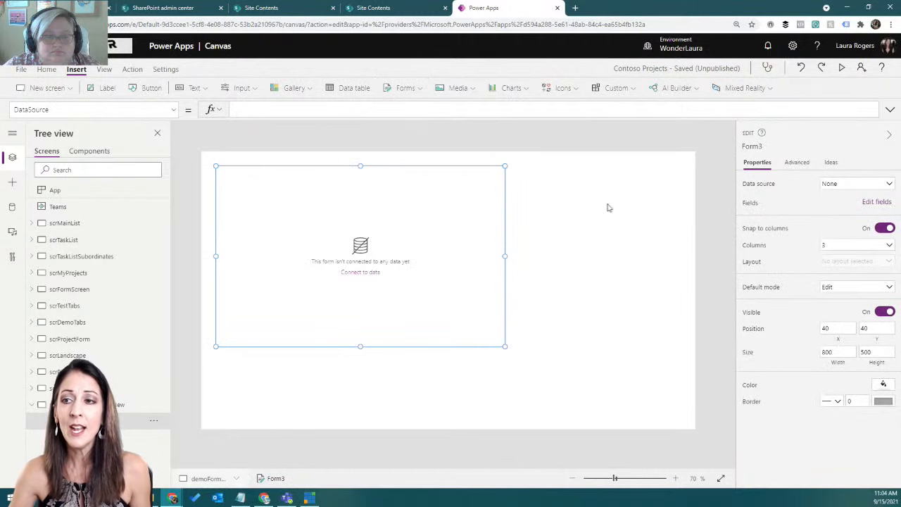
click(870, 184)
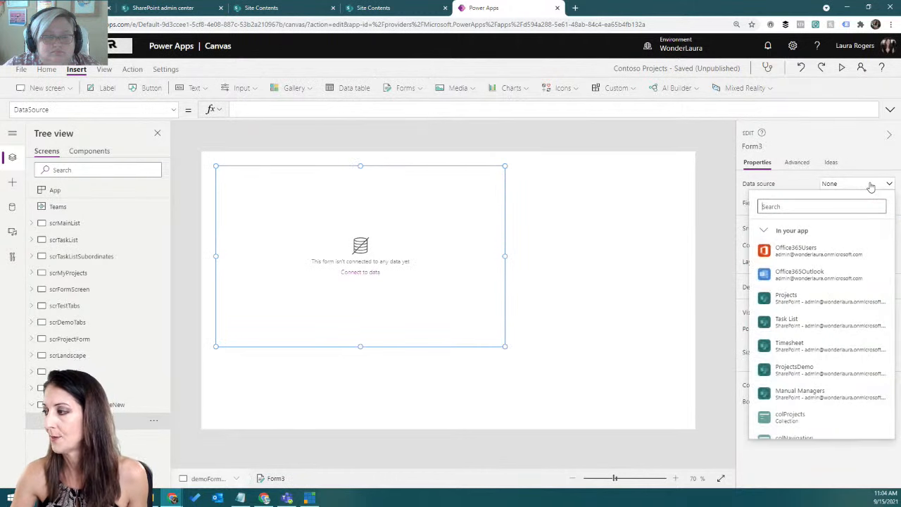
click(823, 346)
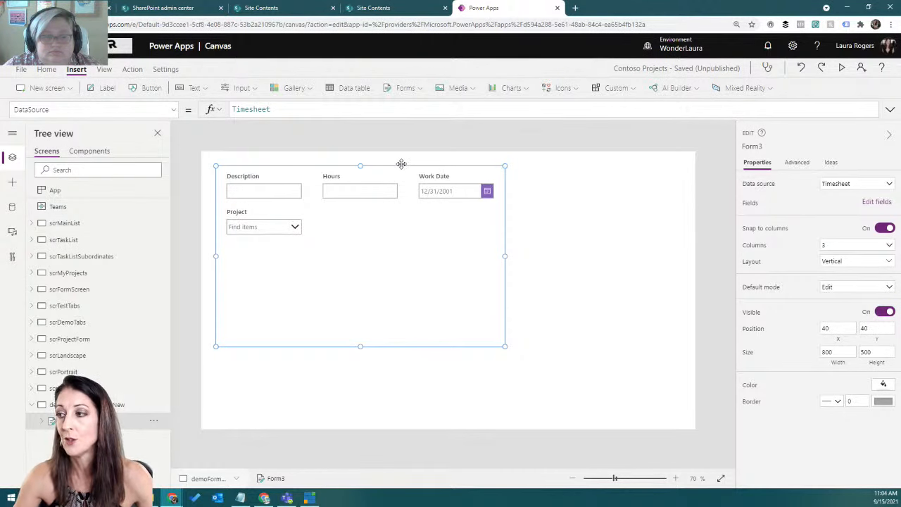
drag(402, 164, 447, 203)
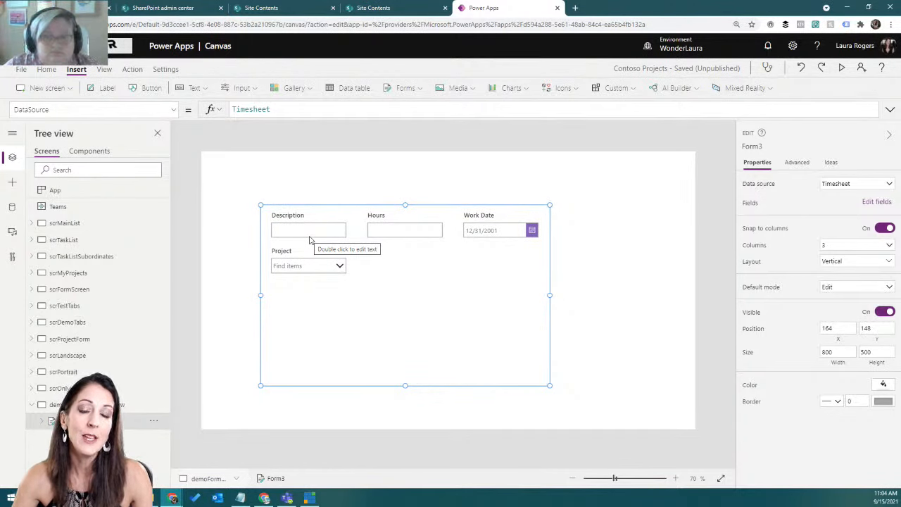
- Add a button above the Timesheet form and label it New
click(151, 88)
drag(250, 176, 259, 181)
text(New)
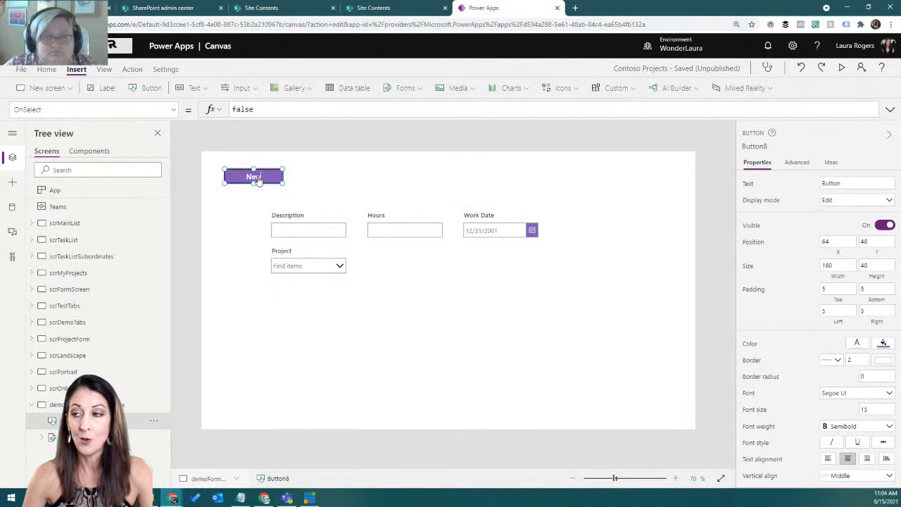
- Preview the screen with the Timesheet form and return to editing
click(401, 267)
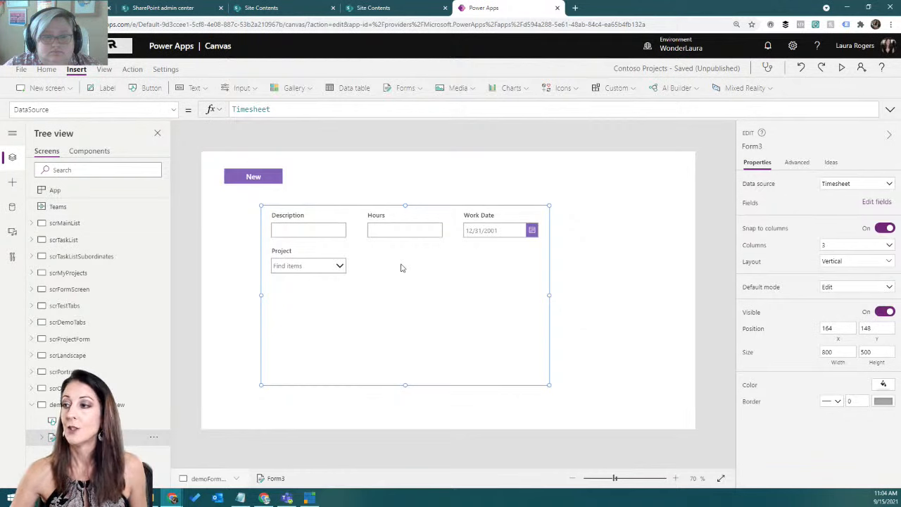
click(841, 69)
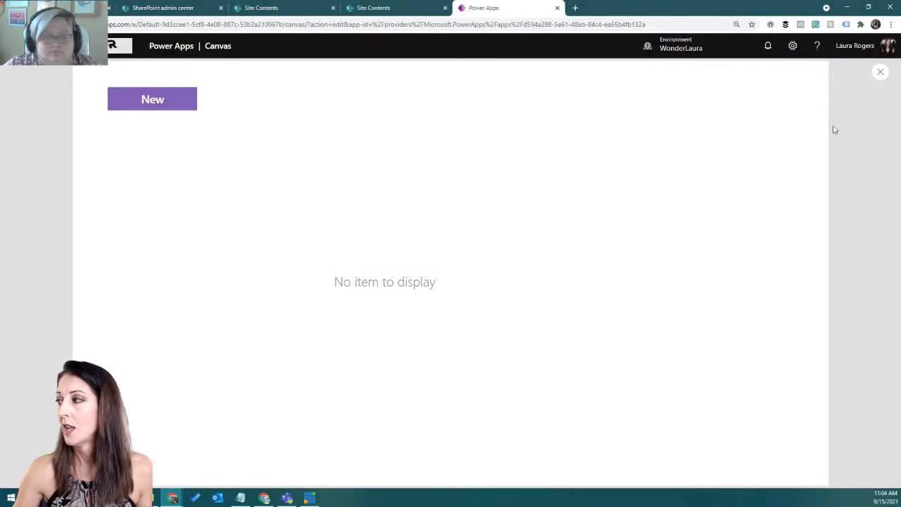
click(880, 71)
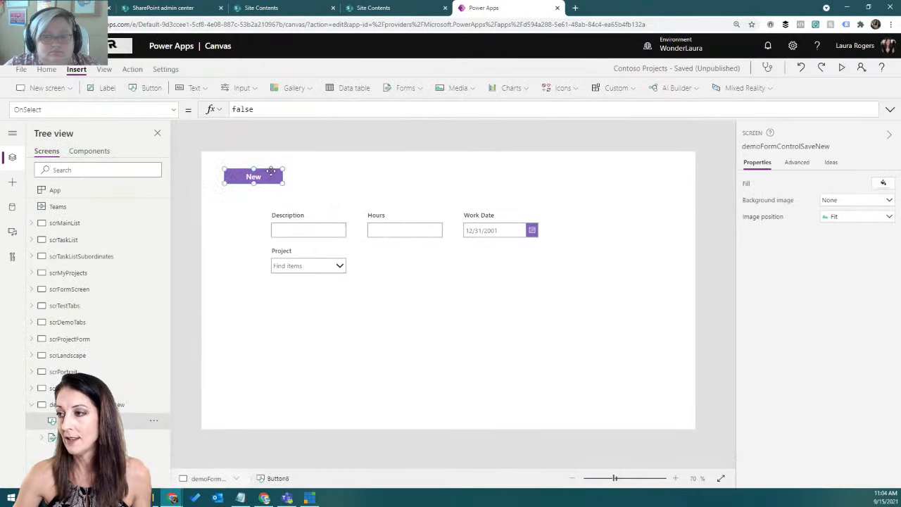
- Replace the New button's OnSelect formula with the beginning of a NewForm( call
drag(270, 113, 232, 111)
key(BackSpace)
key(BackSpace)
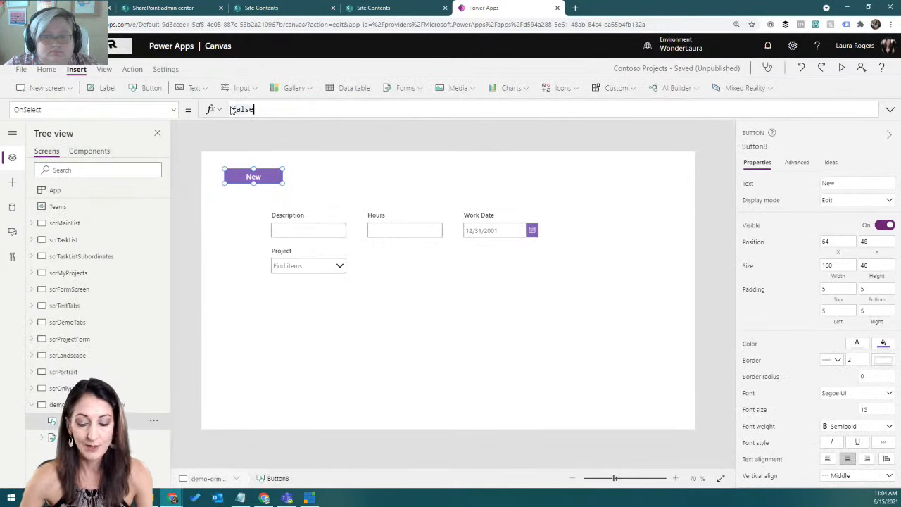
key(BackSpace)
key(BackSpace)
key(BackSpace)
key(BackSpace)
text(New)
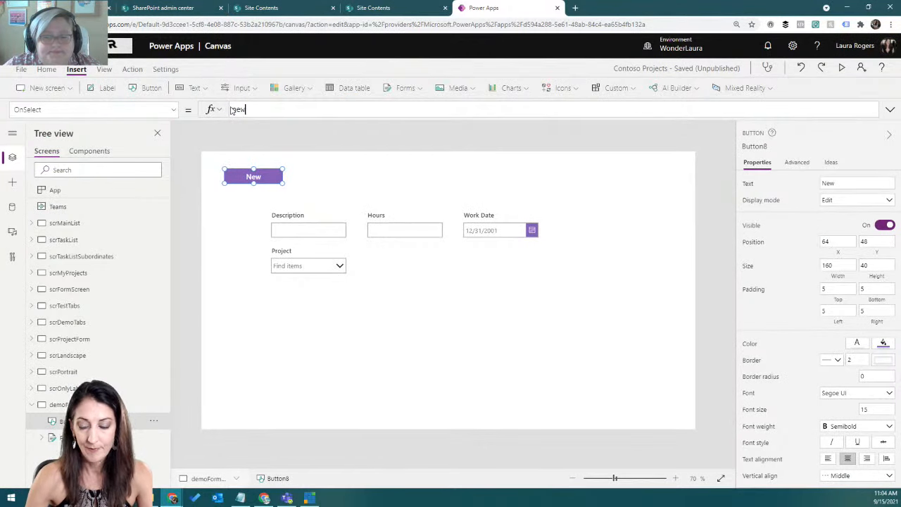
text(Form()
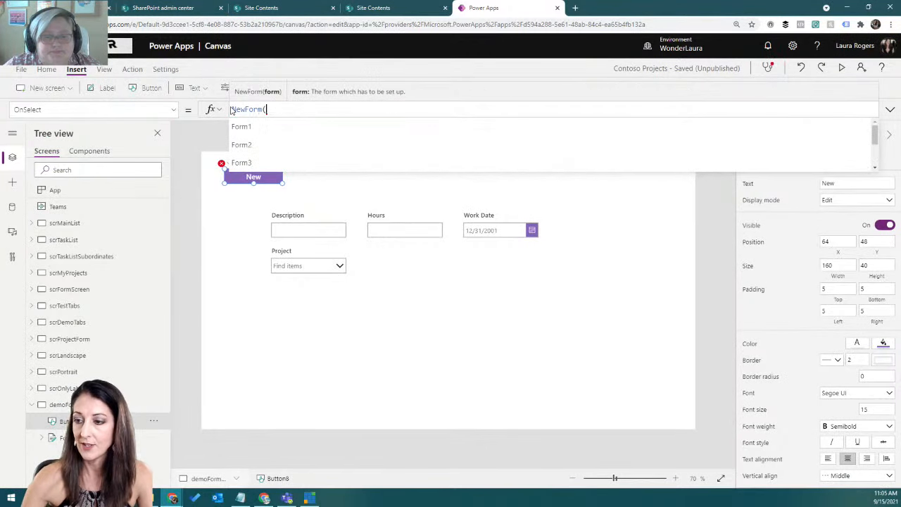
- Rename the Timesheet edit form as frmTestTime
click(154, 437)
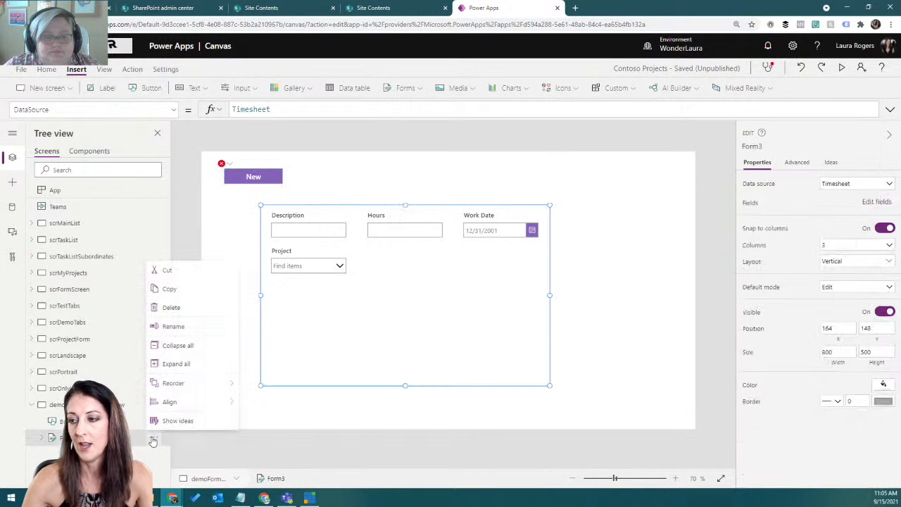
click(174, 327)
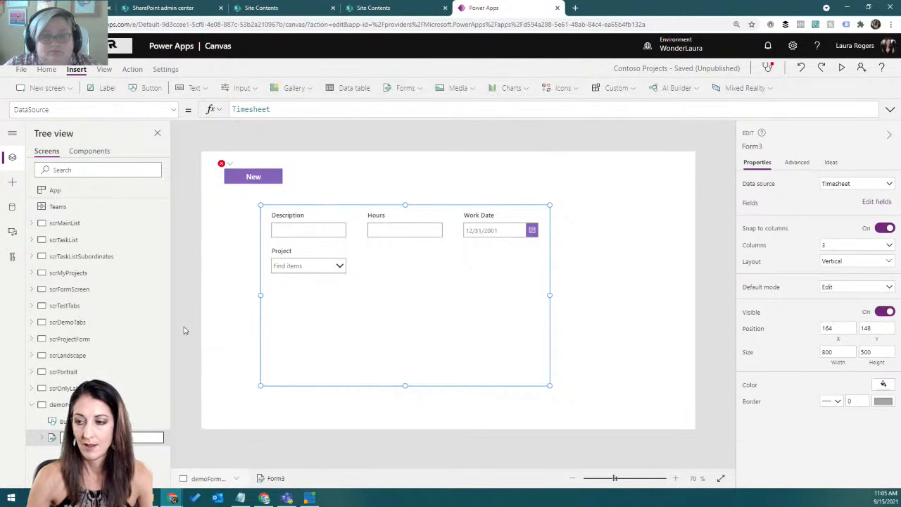
key(Return)
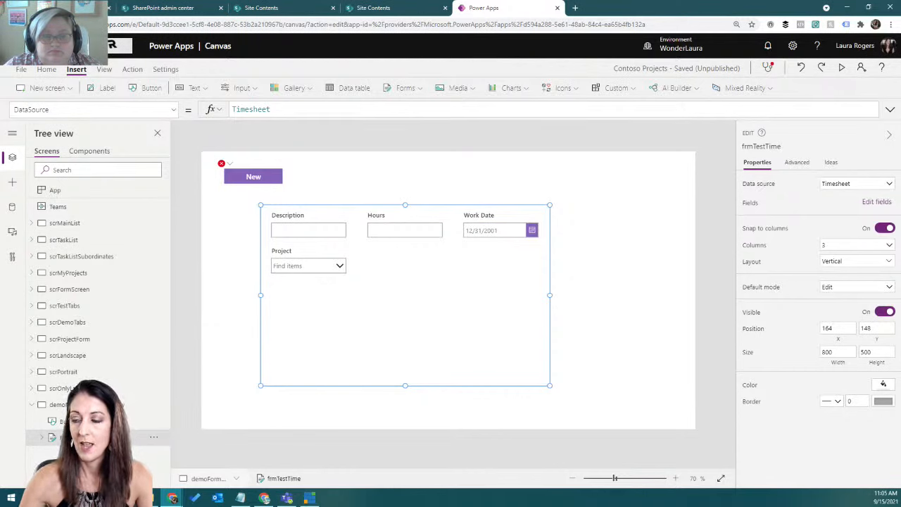
- Complete the New button's OnSelect formula as NewForm(frmTestTime)
click(259, 182)
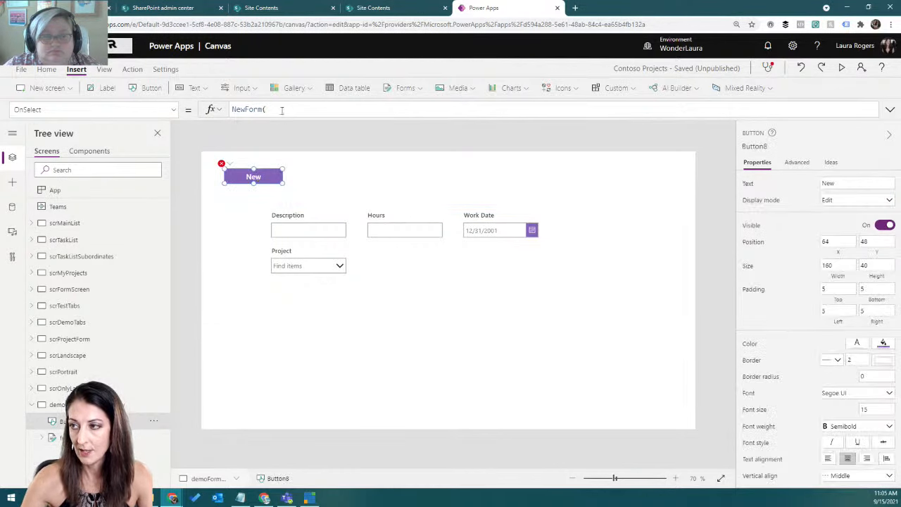
click(282, 109)
text(frm)
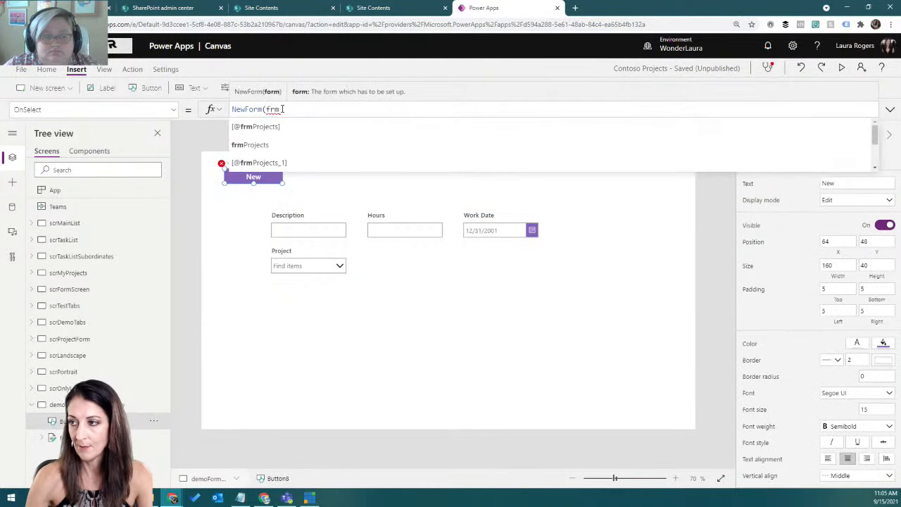
text(Tes)
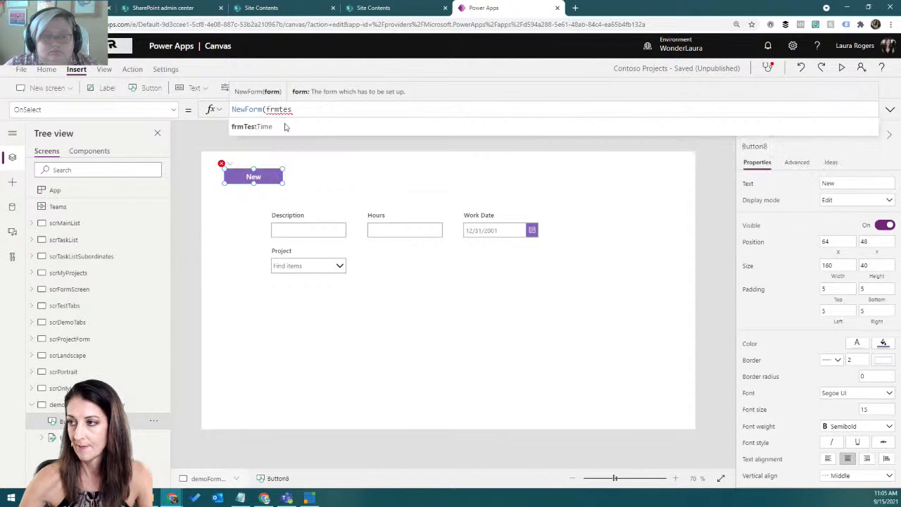
click(286, 126)
text())
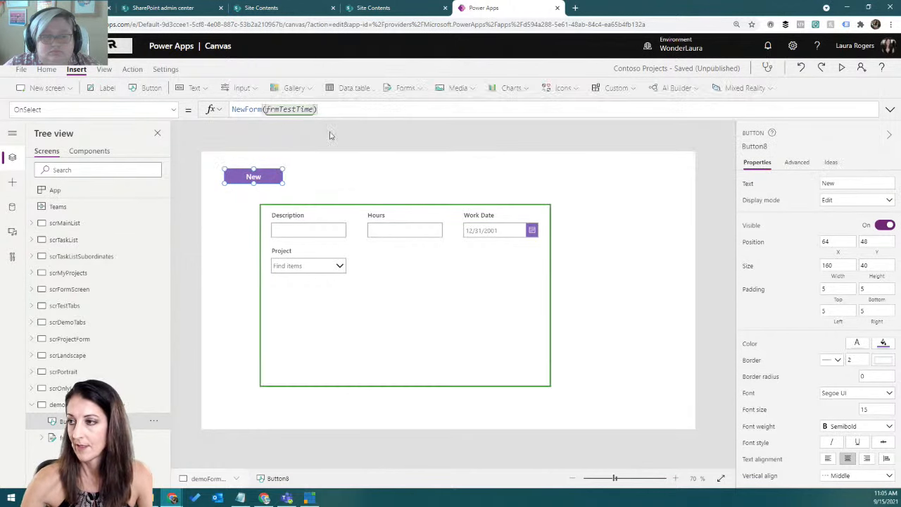
- Preview the screen, test the New button to bring up a blank Timesheet form, and return to editing
click(842, 67)
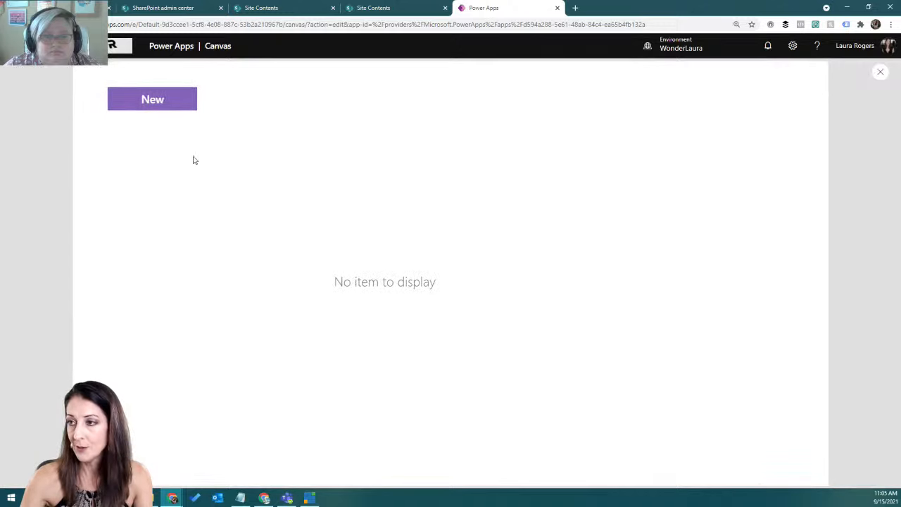
click(174, 106)
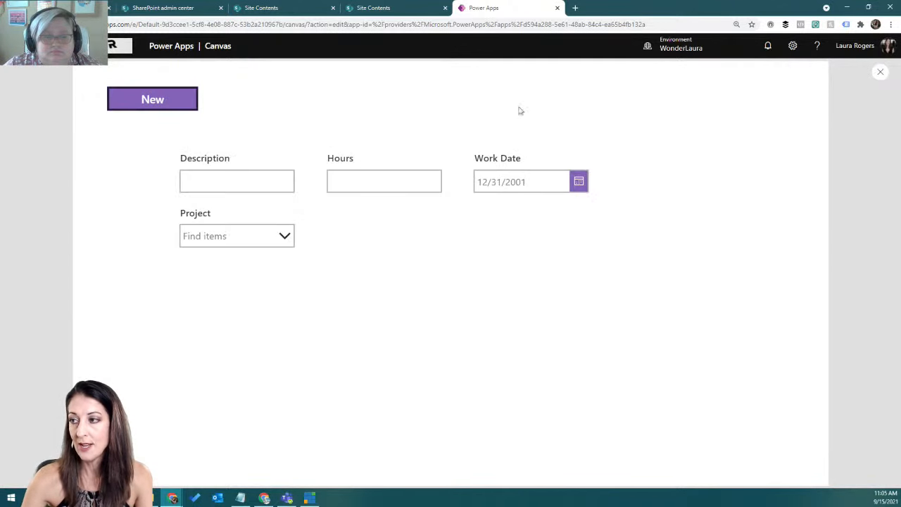
click(880, 74)
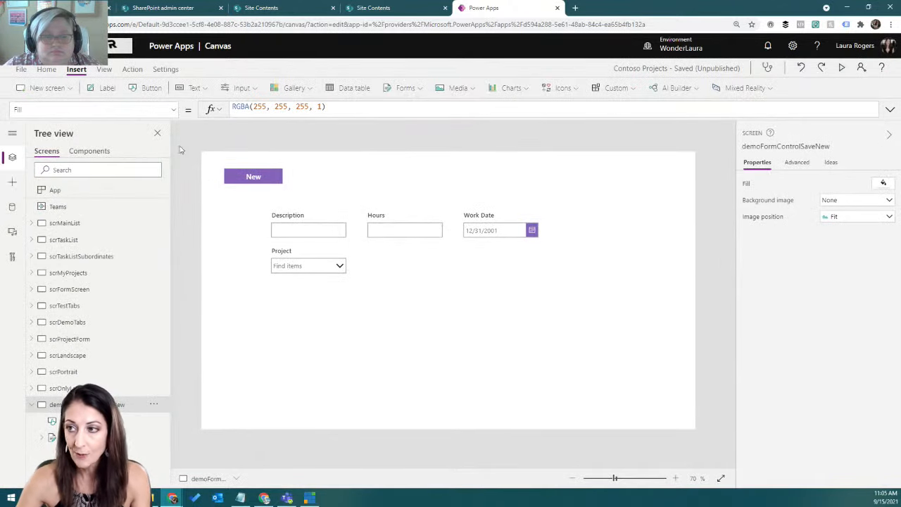
- Add a button labelled Submit at X 760, Y 480, below the Timesheet form fields
click(140, 88)
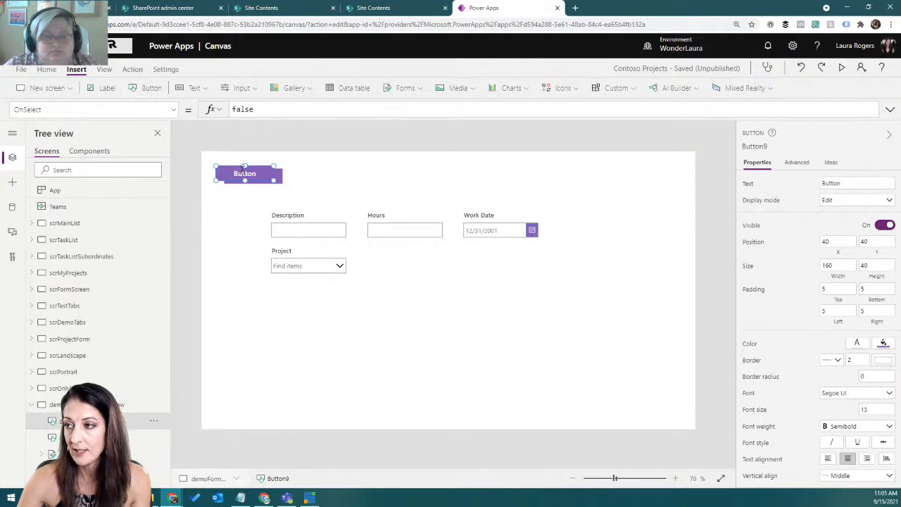
drag(236, 172, 493, 330)
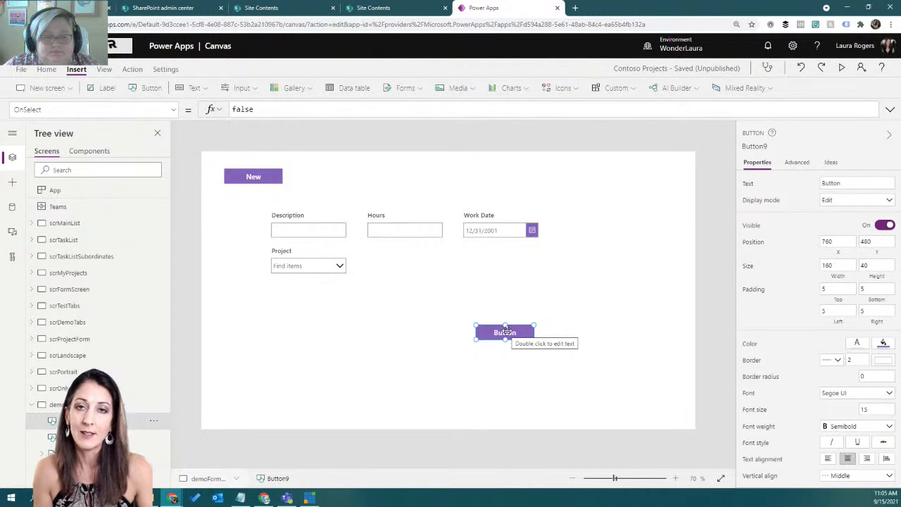
double_click(507, 331)
text(Submit)
click(558, 379)
- Set the Submit button's OnSelect formula to SubmitForm(frmTestTime)
double_click(243, 109)
text(ub)
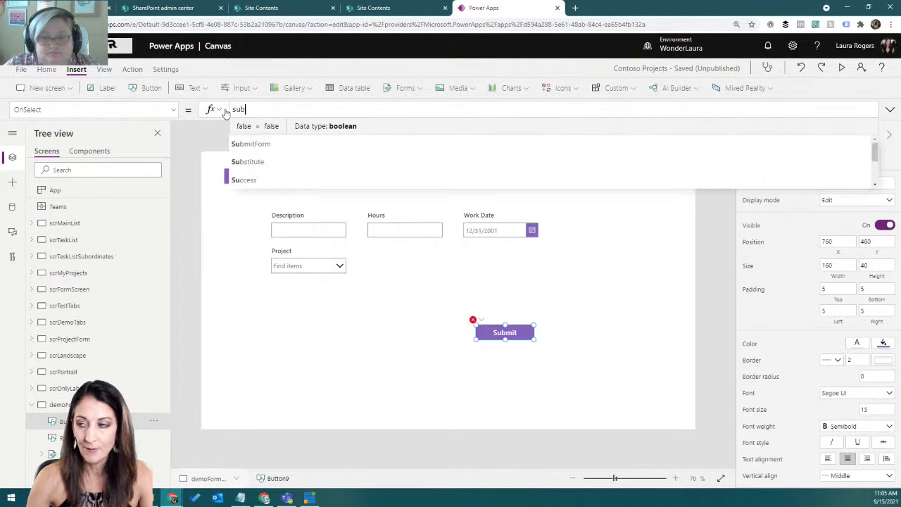
text(mitForm(frmt)
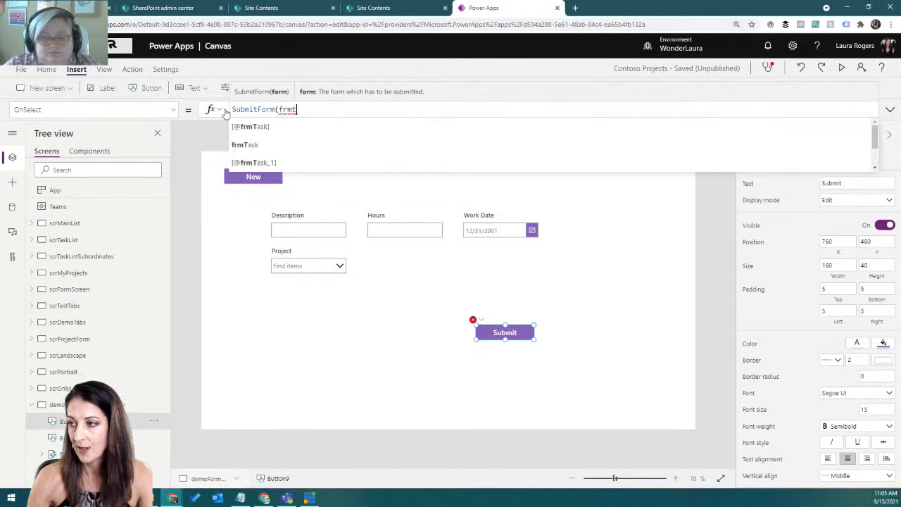
text(estTime))
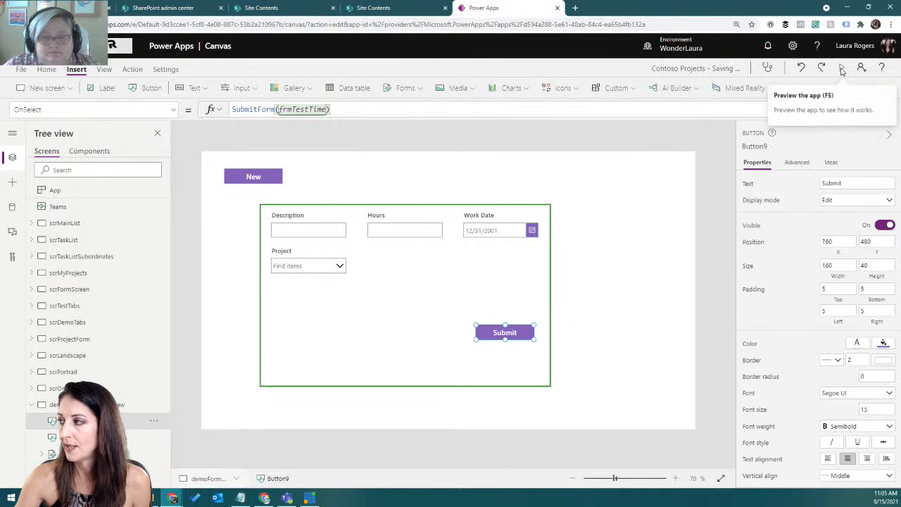
- In preview, submit a timesheet entry with Description test, Hours 8 and Work Date 9/8/2021, and return to editing
click(843, 68)
click(234, 182)
text(test)
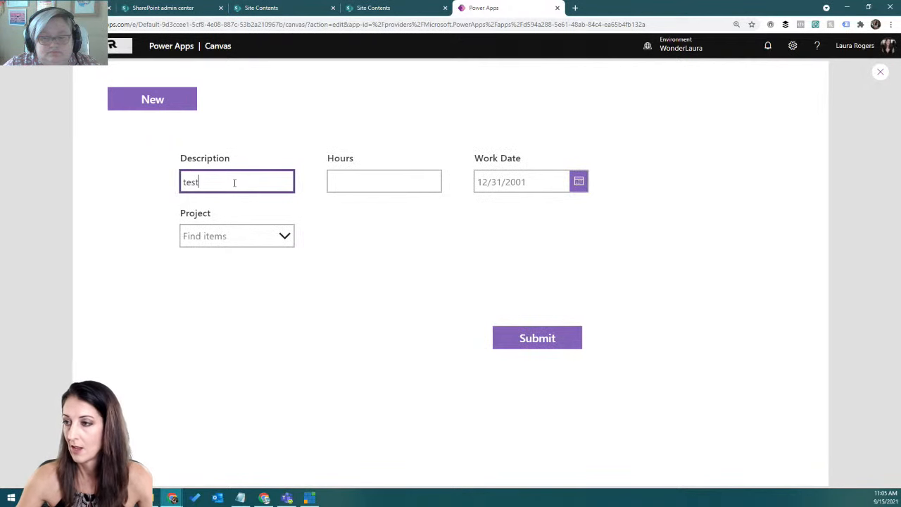
click(378, 181)
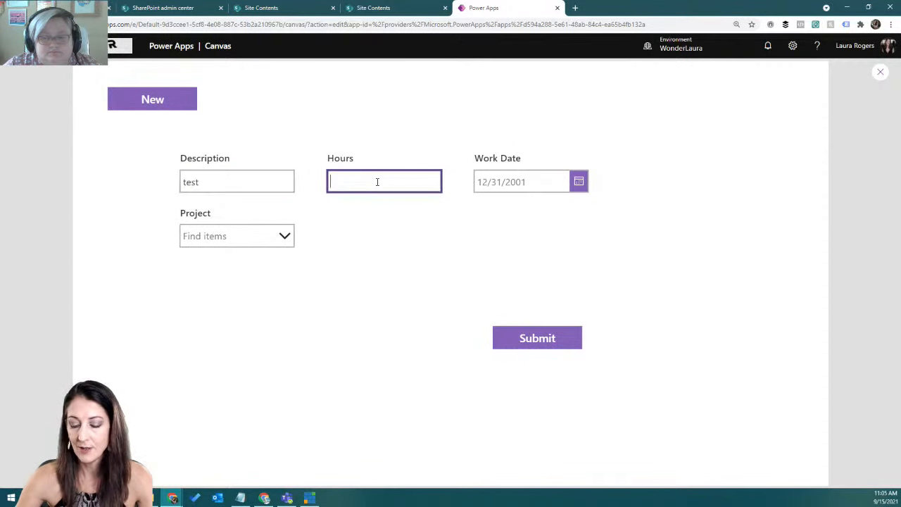
click(582, 181)
click(572, 368)
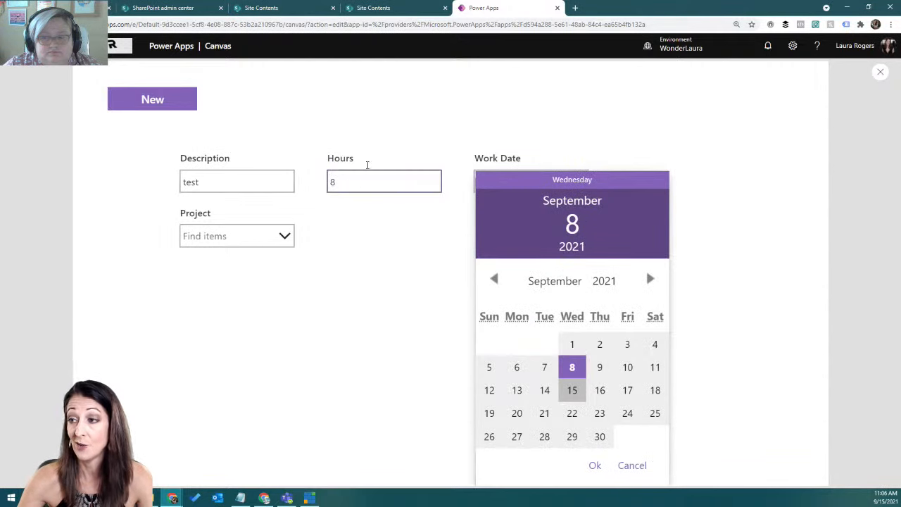
click(590, 465)
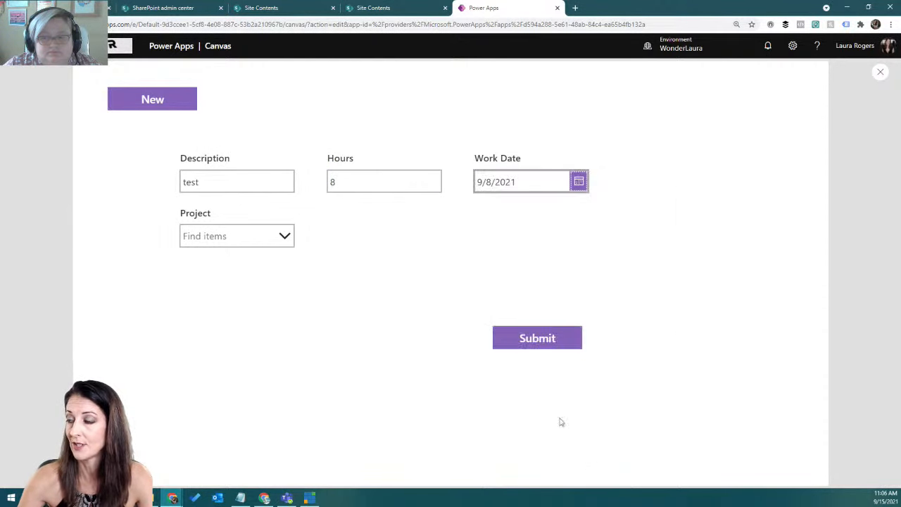
click(523, 340)
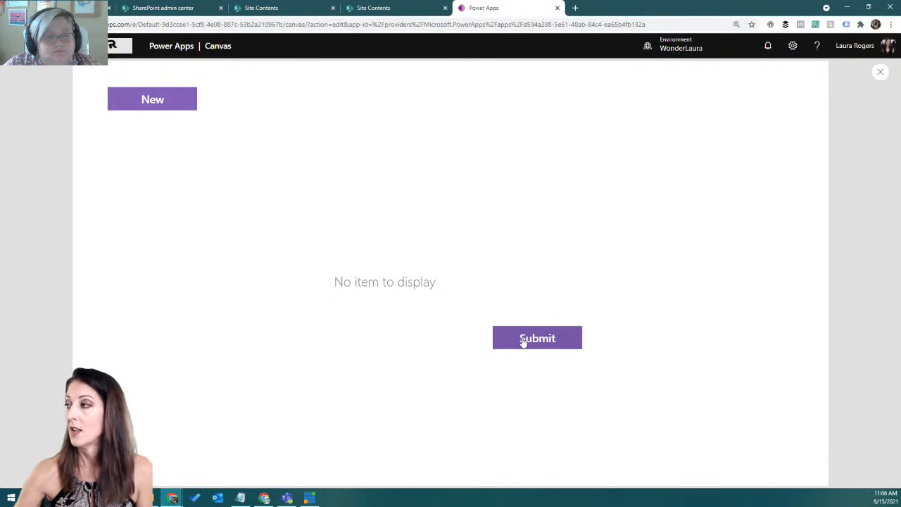
click(878, 73)
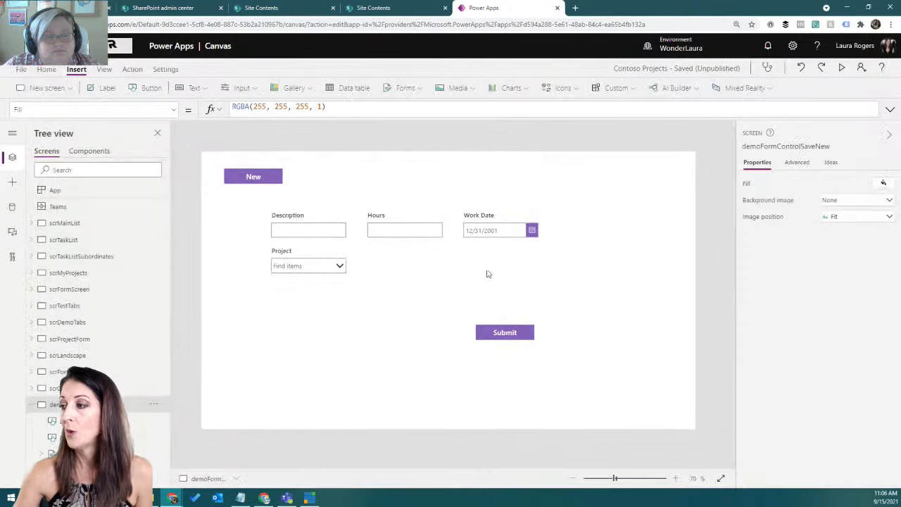
- Unlock the Description card of the Timesheet form so its properties can be changed
click(418, 259)
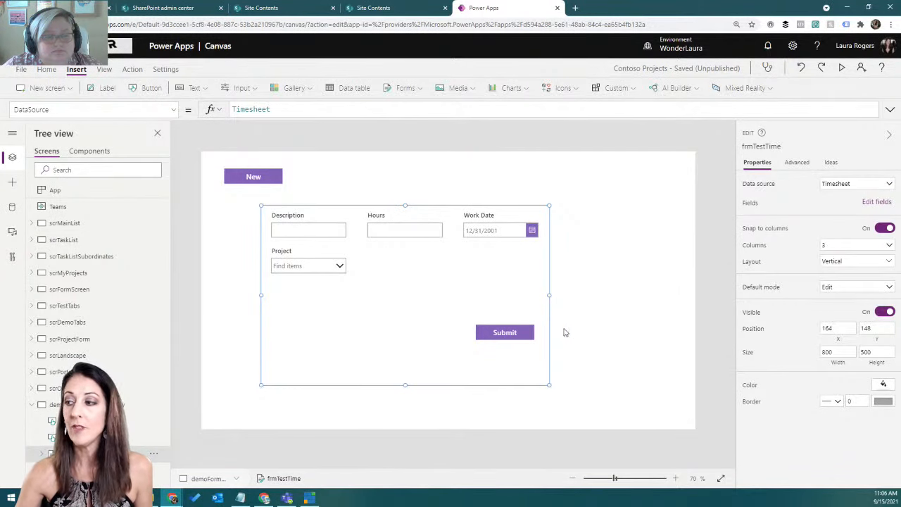
click(523, 333)
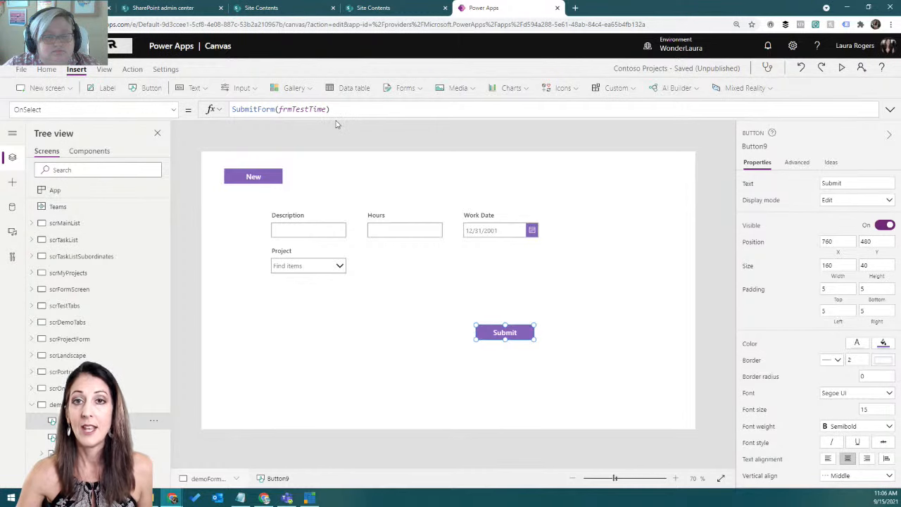
click(322, 239)
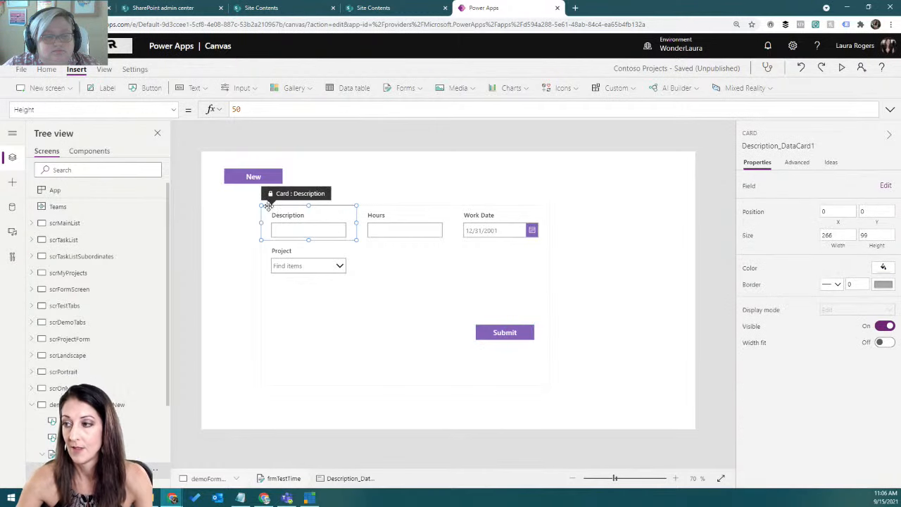
click(174, 111)
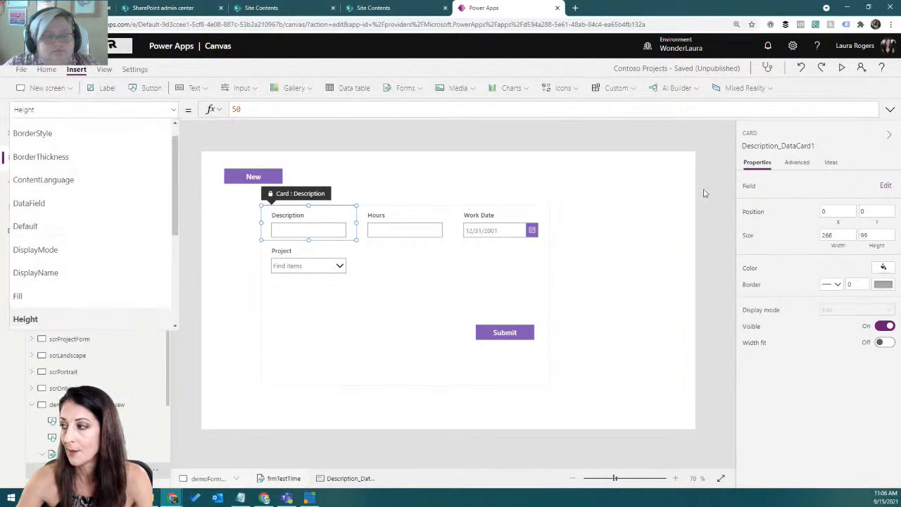
click(798, 162)
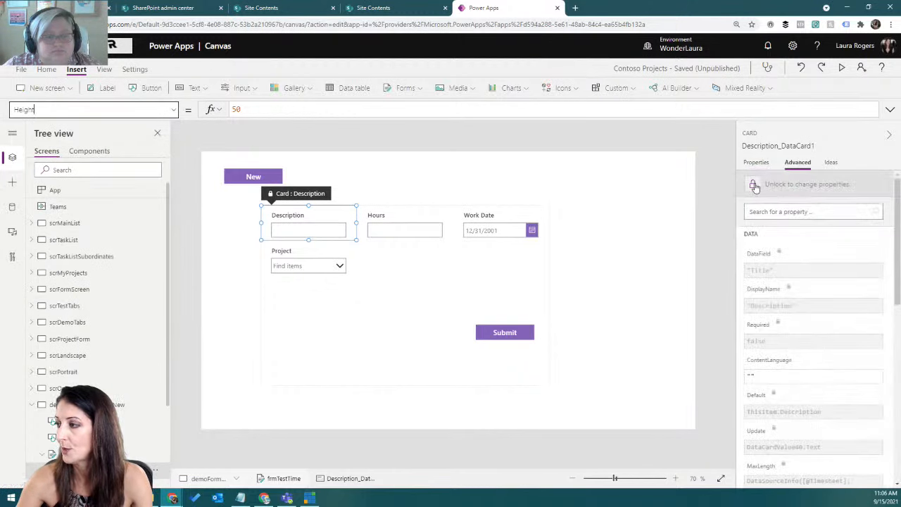
click(753, 185)
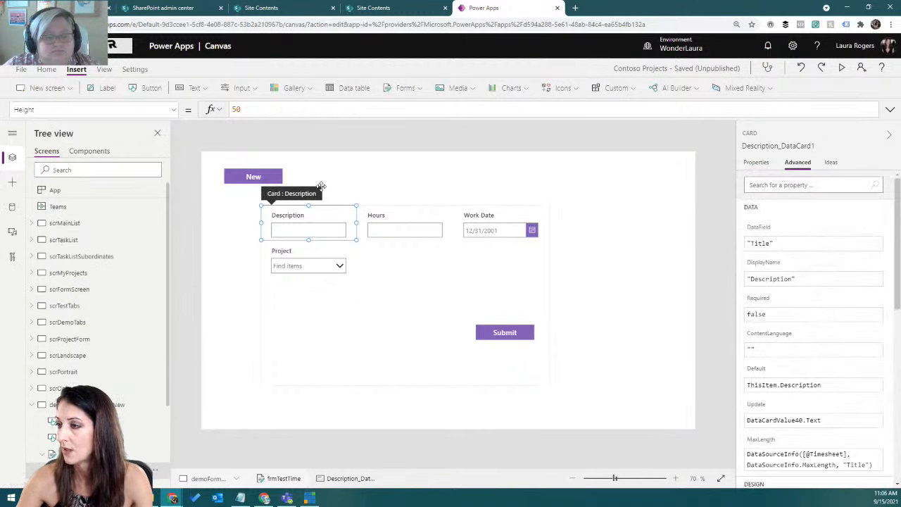
- Set the Description card's Required property to true
click(175, 113)
scroll(127, 204, down, 5)
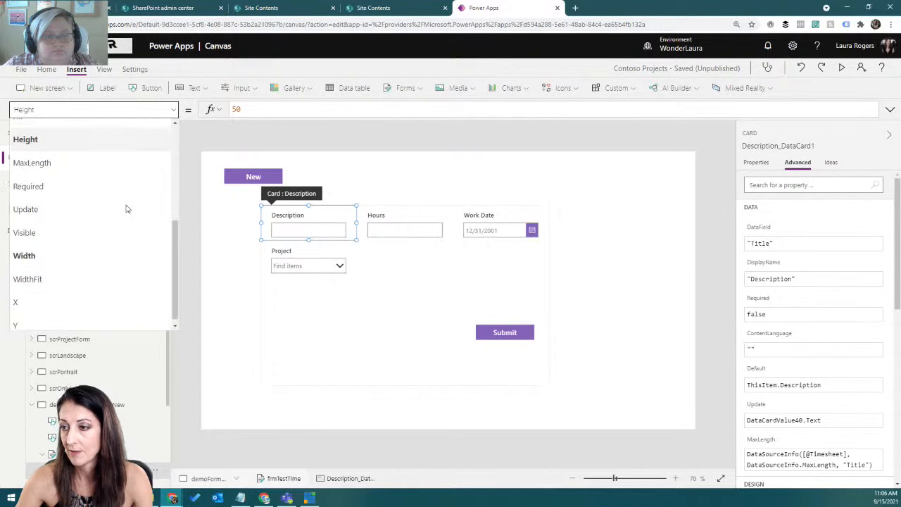
click(99, 185)
drag(254, 109, 215, 111)
text(true)
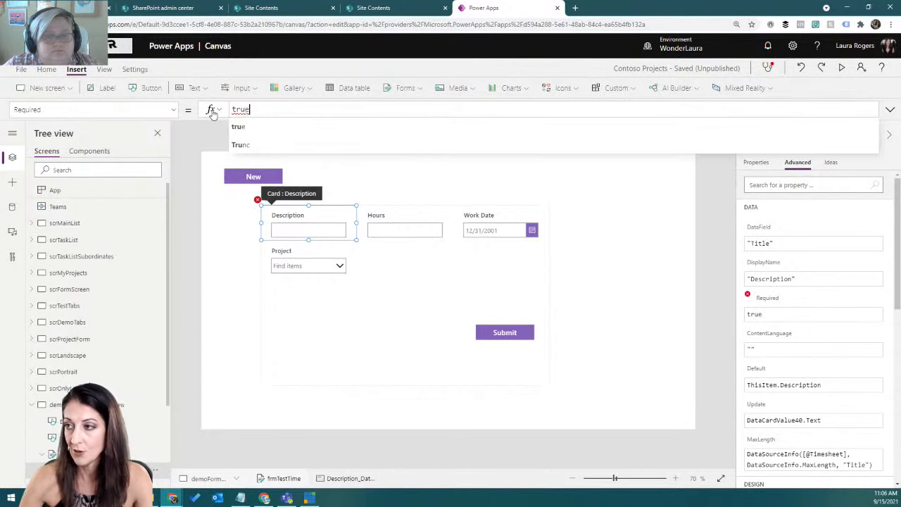
click(393, 192)
click(327, 222)
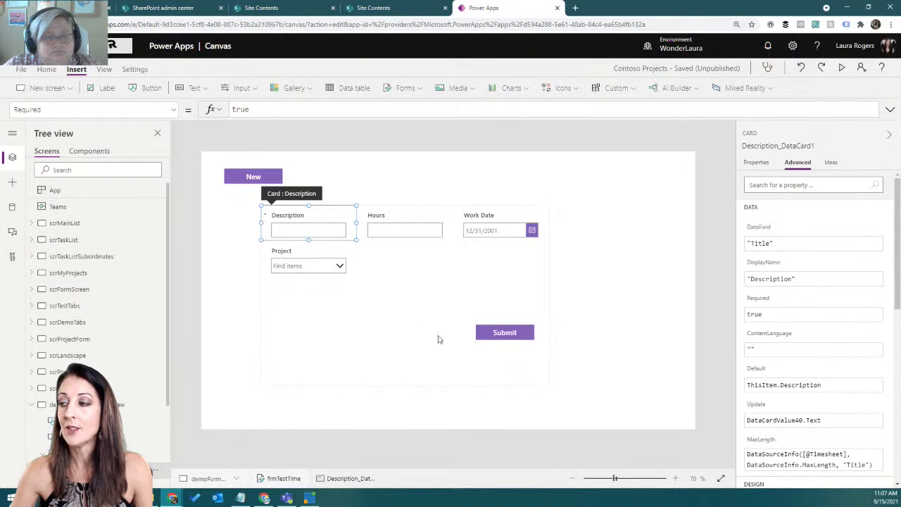
- Extend the Submit button's OnSelect formula to SubmitForm(frmTestTime);Navigate(scrMainList)
click(503, 333)
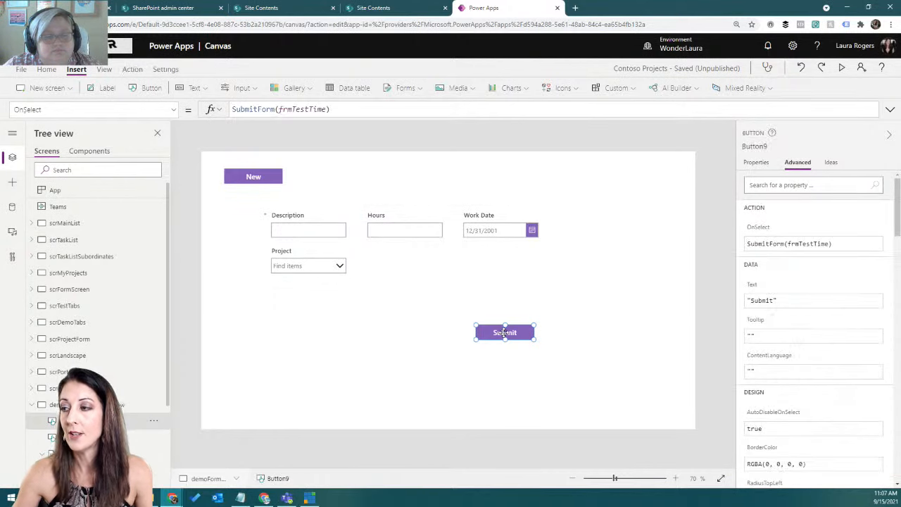
click(354, 107)
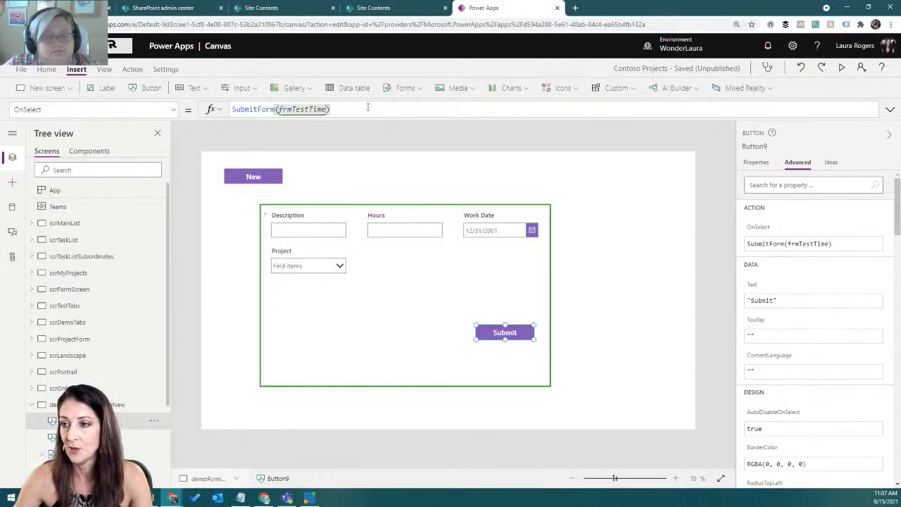
text(;nav)
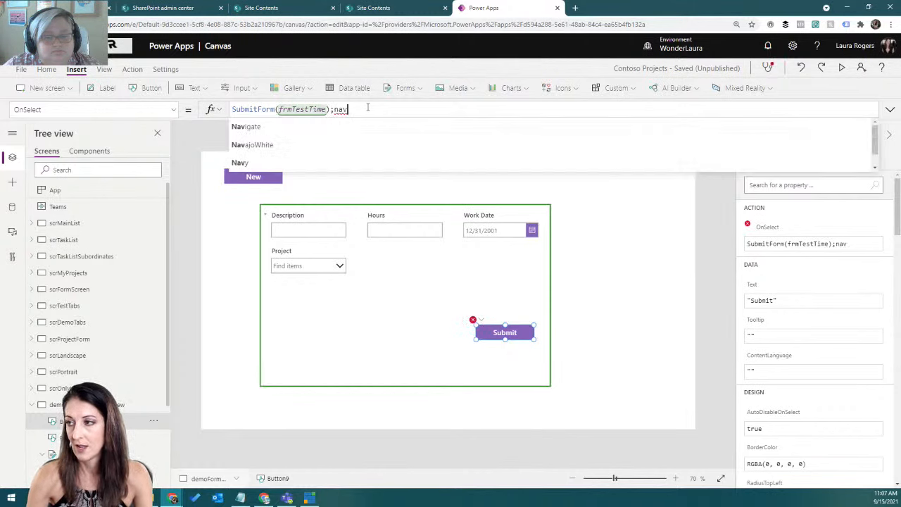
key(Tab)
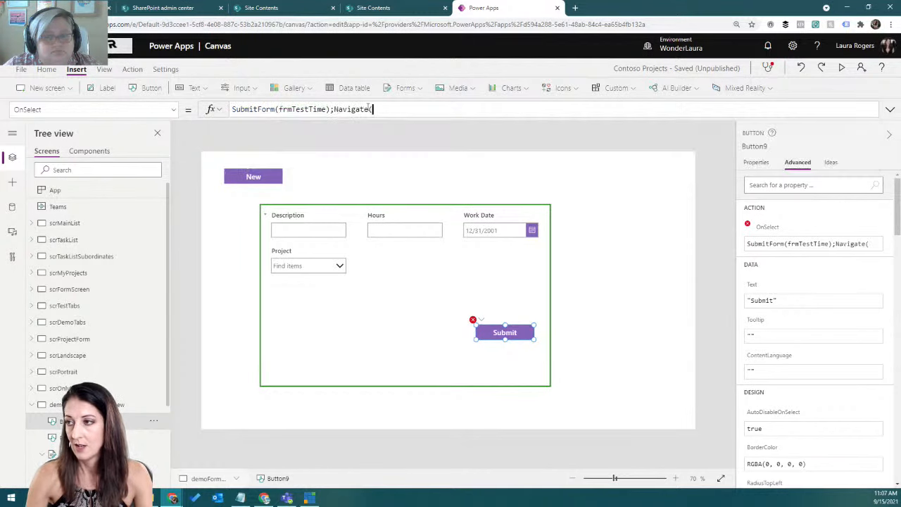
text(scrmai)
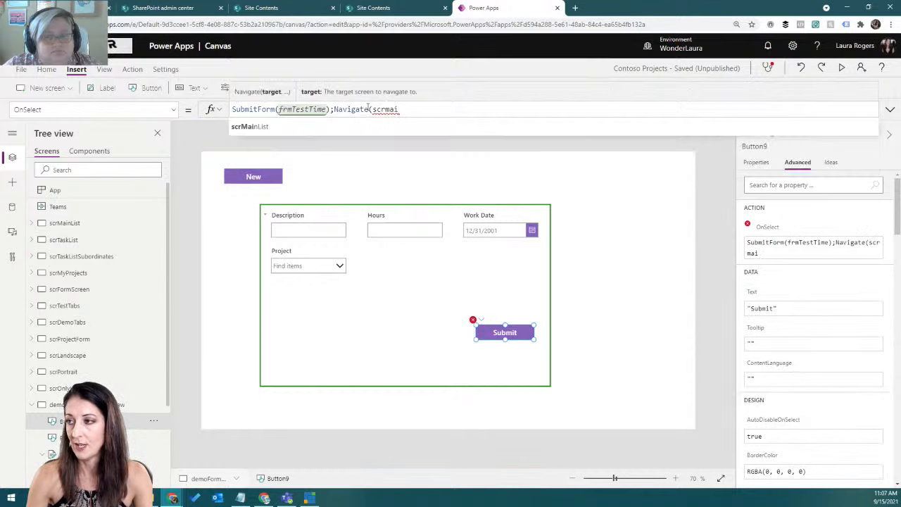
key(Tab)
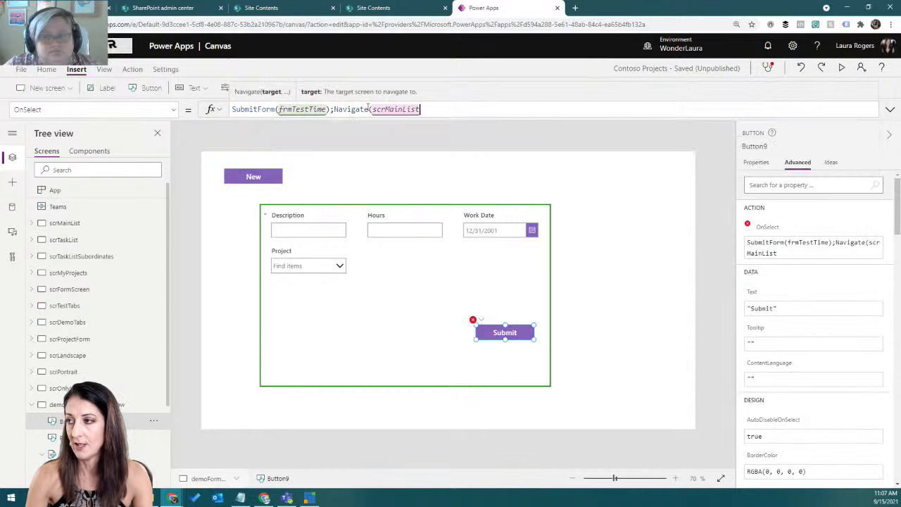
text())
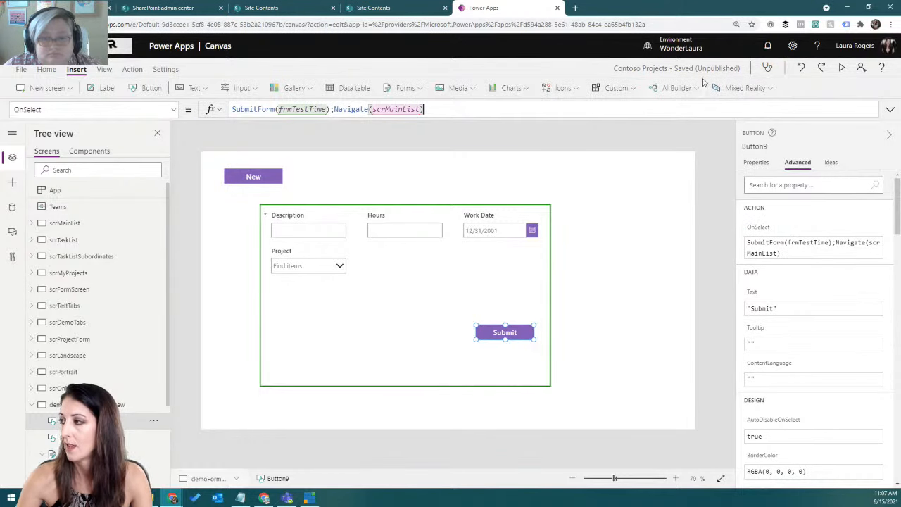
- In preview, try submitting a new entry with Hours 098, Work Date 9/8/2021 and a blank Description, and return to editing
click(844, 68)
click(130, 103)
click(357, 176)
text(098)
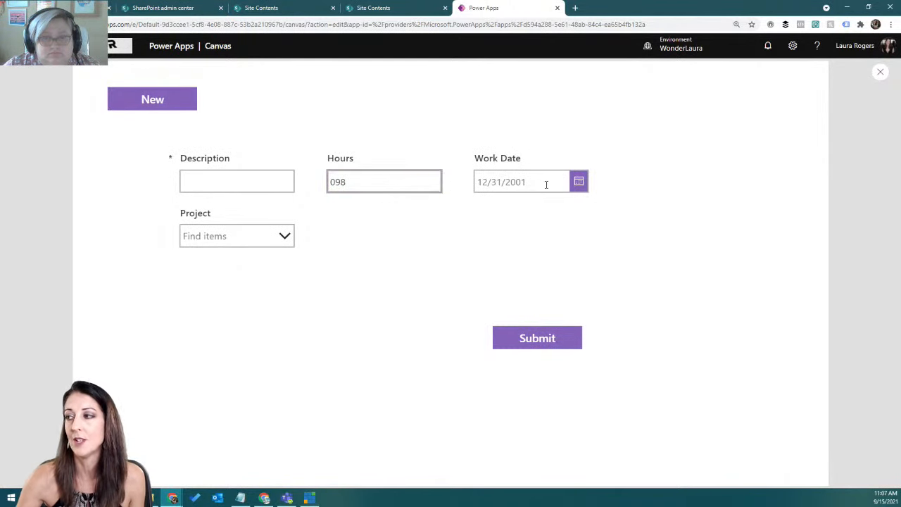
click(579, 183)
click(572, 370)
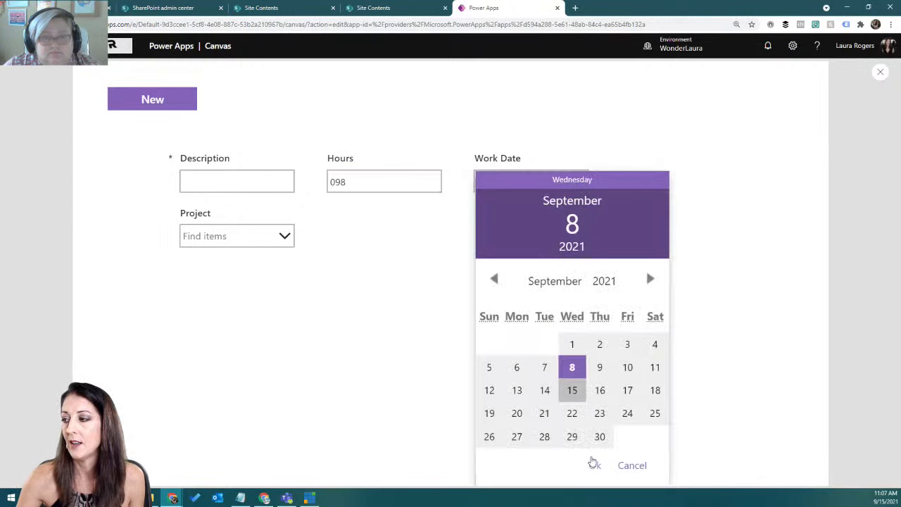
click(595, 465)
click(250, 179)
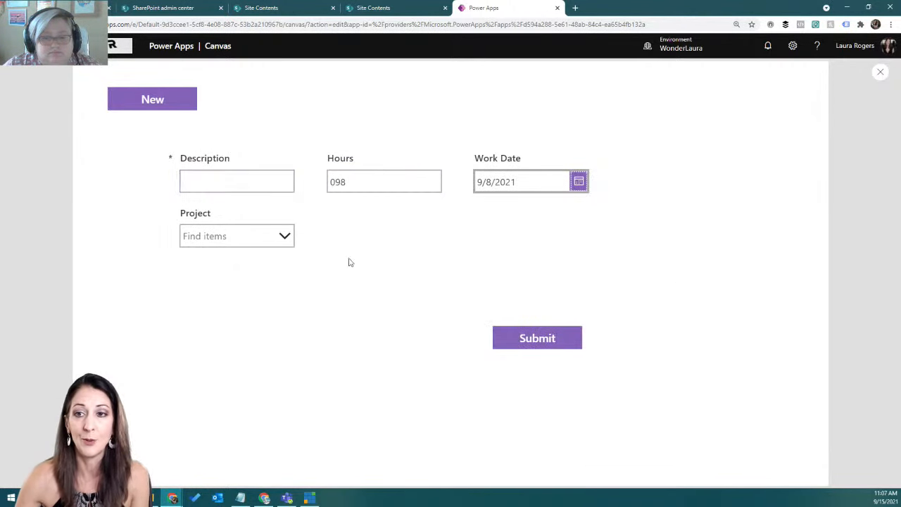
click(509, 338)
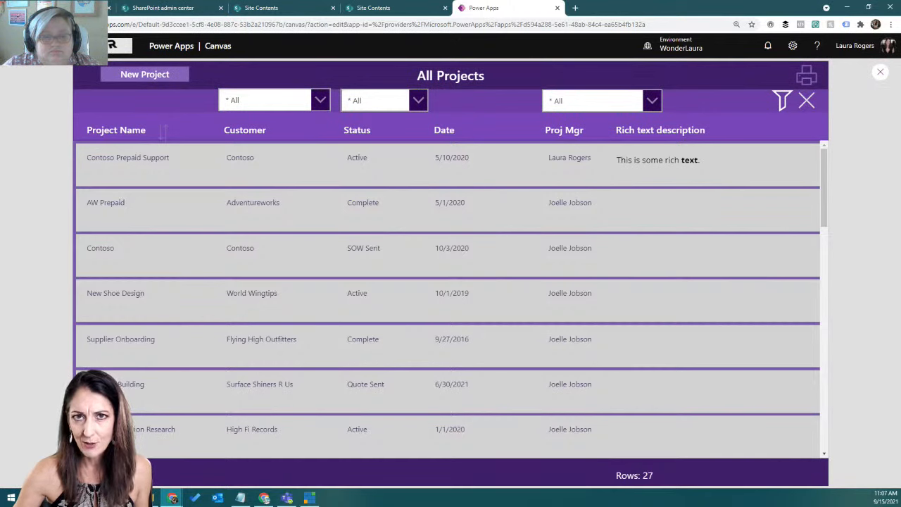
click(881, 73)
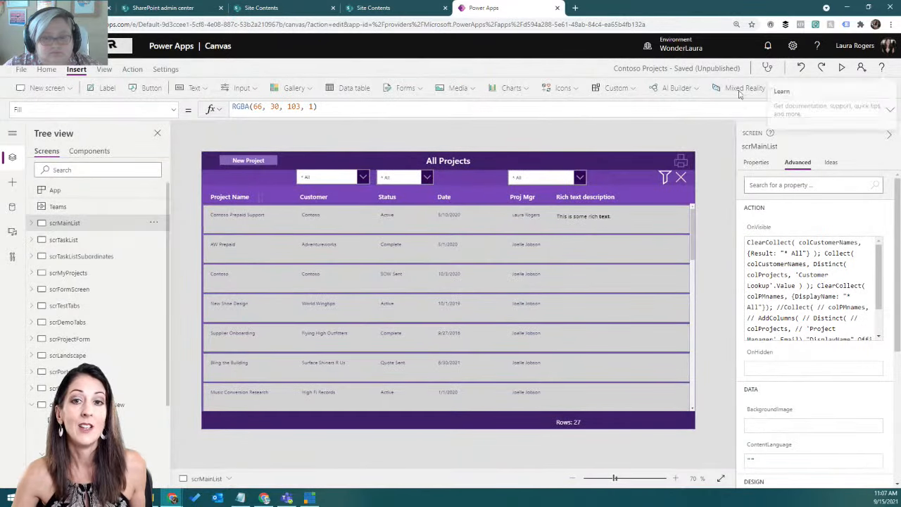
- On the demoFormControlSaveNew screen, cut ;Navigate(scrMainList) from the Submit button's OnSelect formula, leaving SubmitForm(frmTestTime)
scroll(105, 303, down, 3)
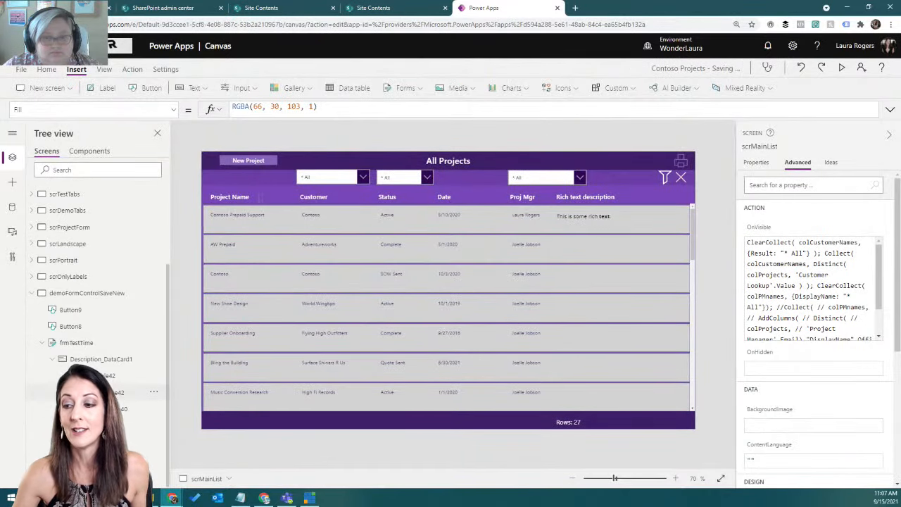
click(89, 292)
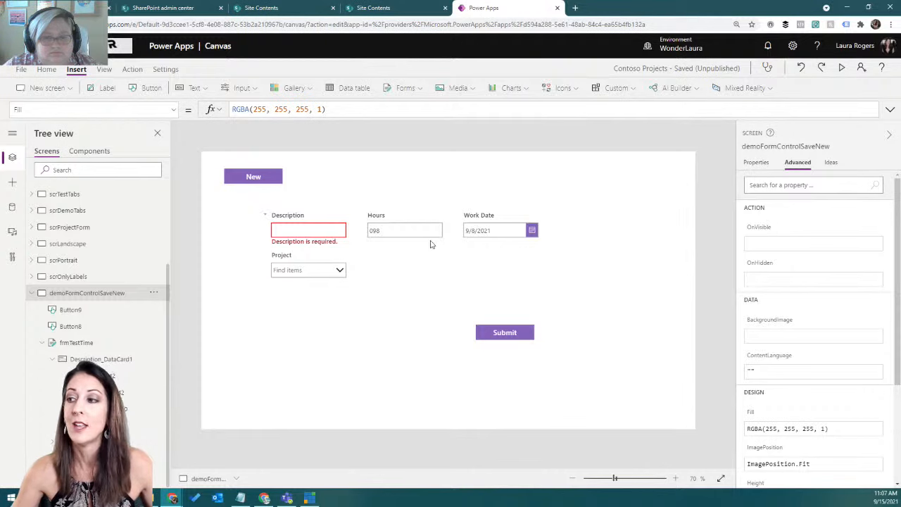
click(392, 287)
click(489, 332)
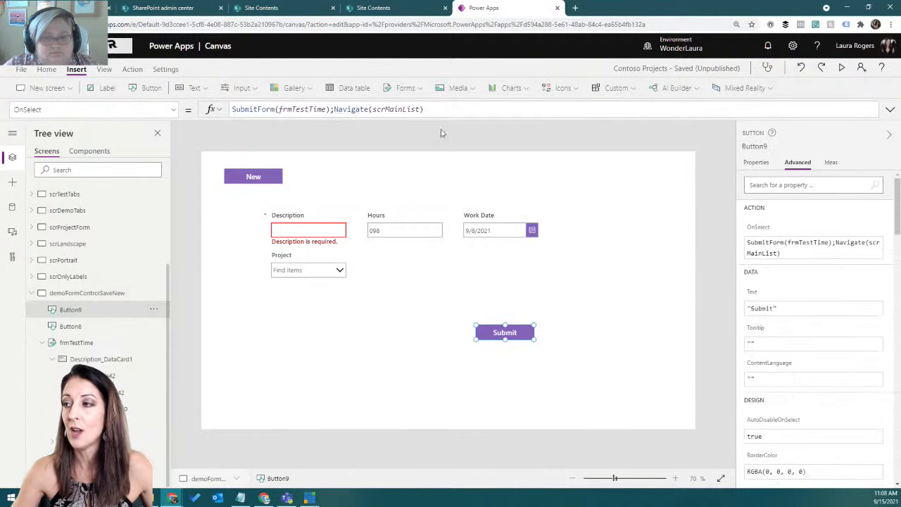
drag(333, 109, 444, 115)
key(ctrl+c)
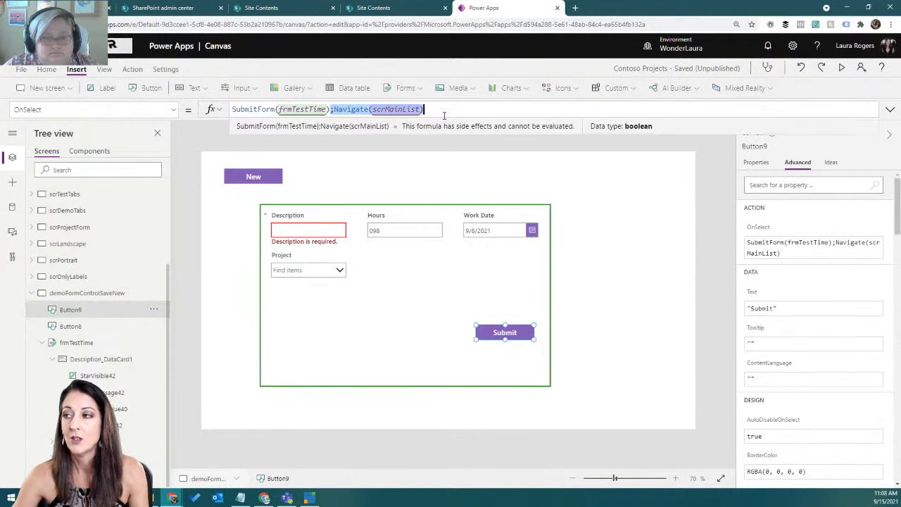
key(BackSpace)
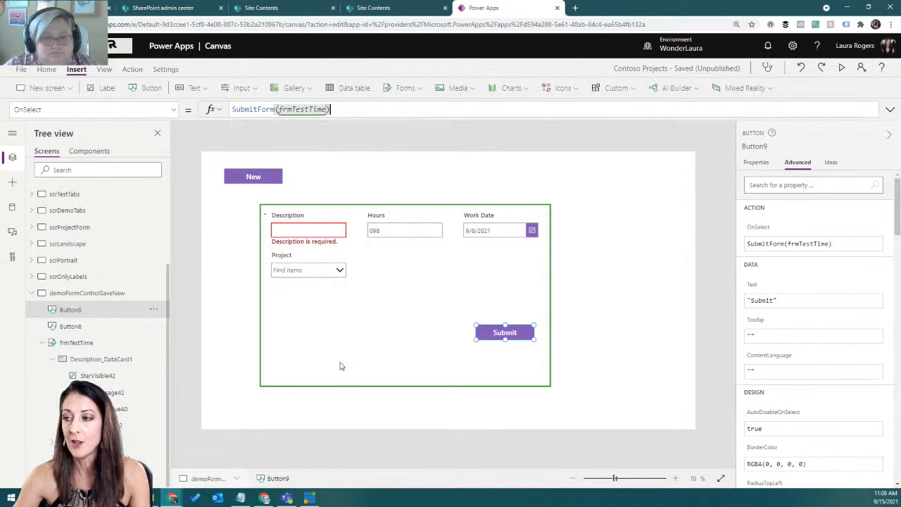
- Set the OnSuccess property of the frmTestTime form to Navigate(scrMainList)
click(341, 365)
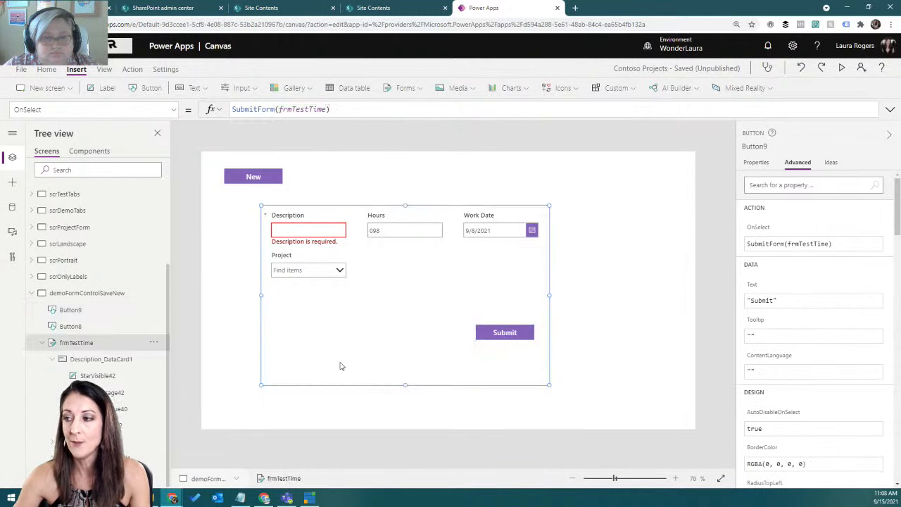
click(173, 110)
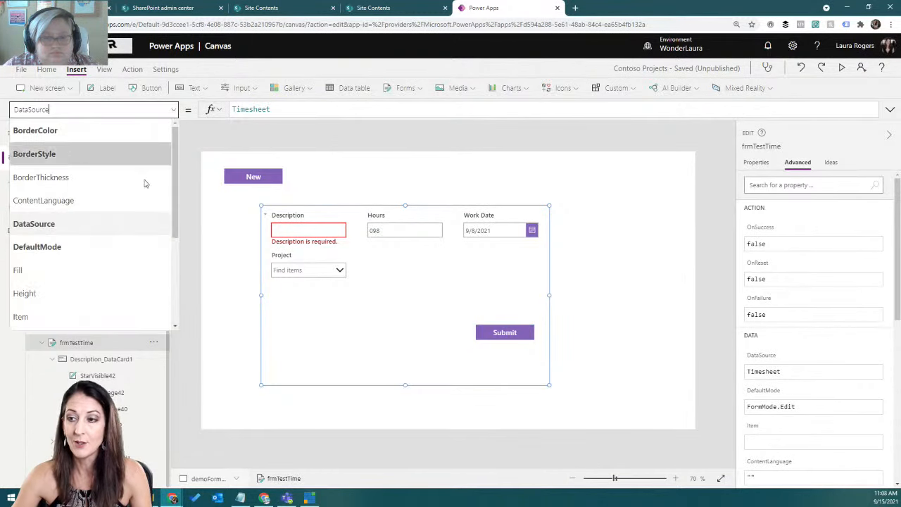
scroll(95, 268, down, 3)
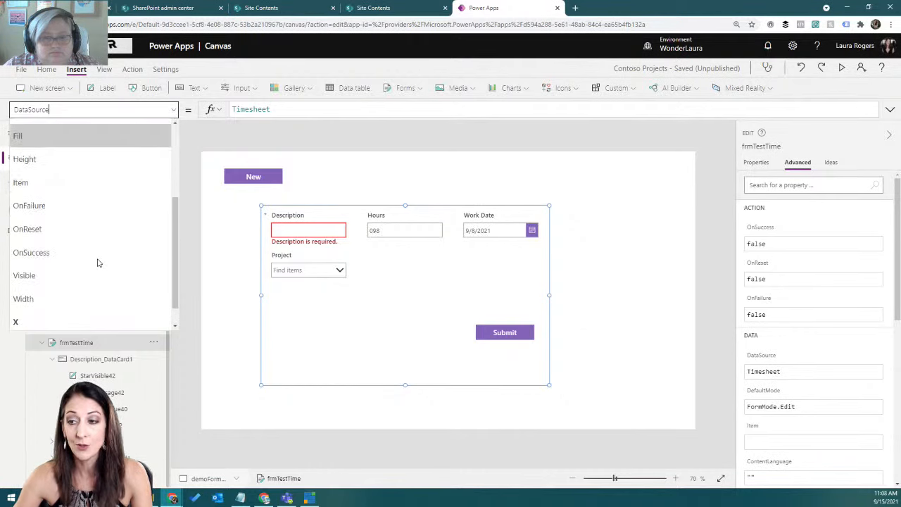
click(64, 227)
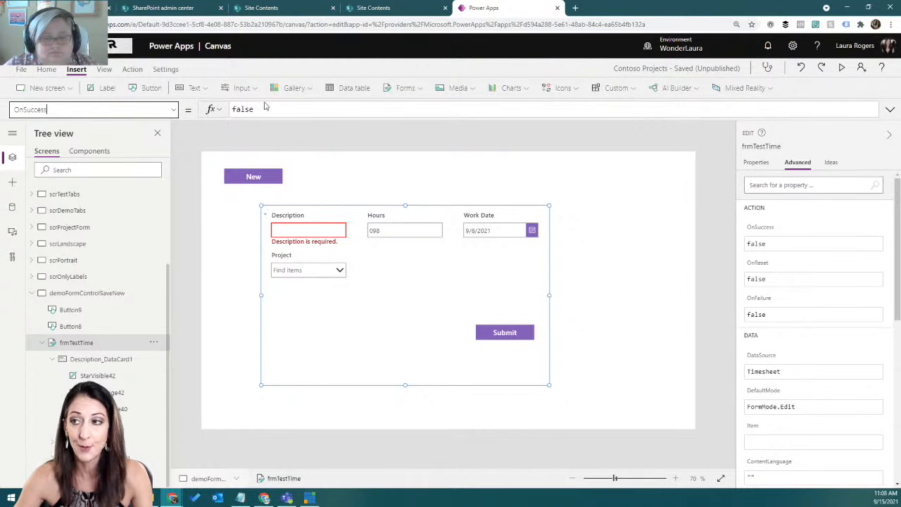
click(288, 110)
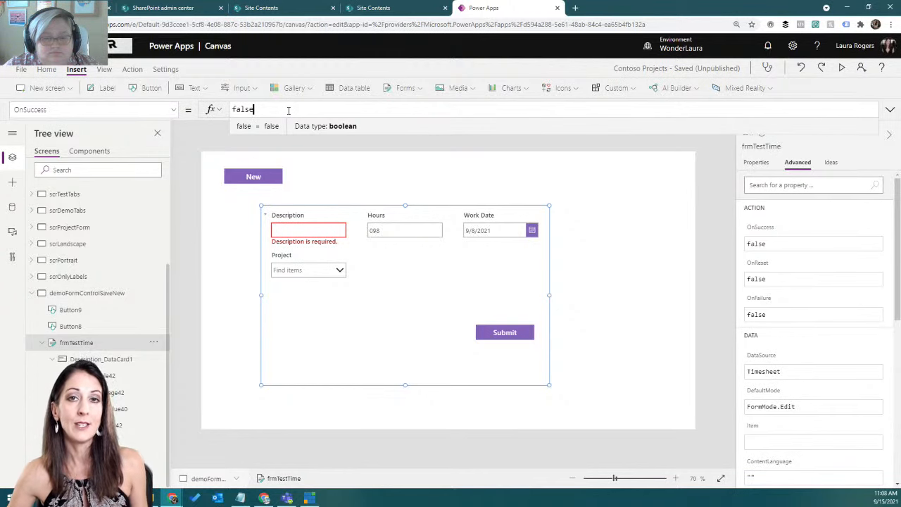
key(ctrl+a)
key(ctrl+v)
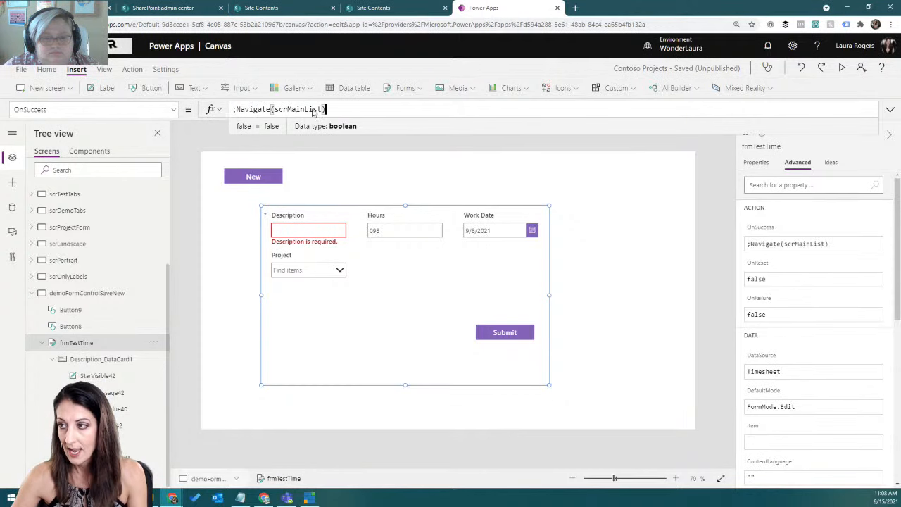
key(Home)
key(Delete)
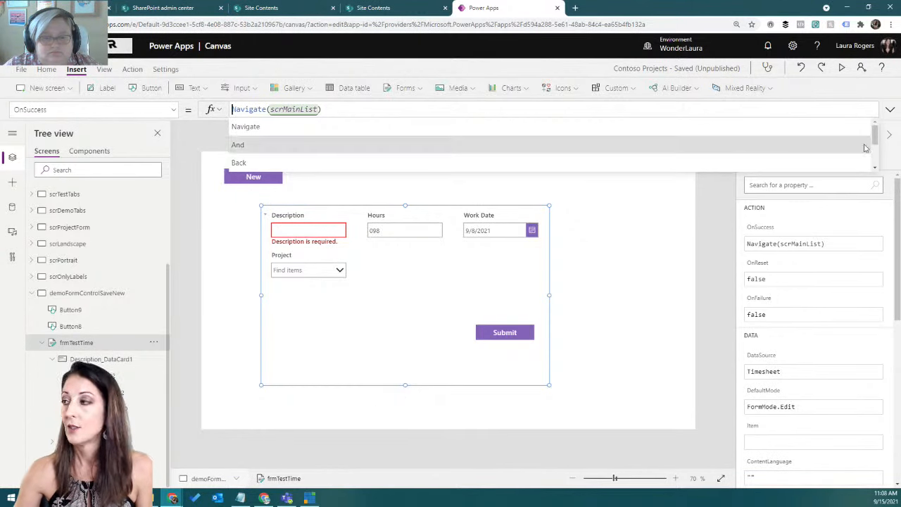
- Preview the screen, try to start a new entry with the New button, and return to editing
click(843, 69)
click(252, 177)
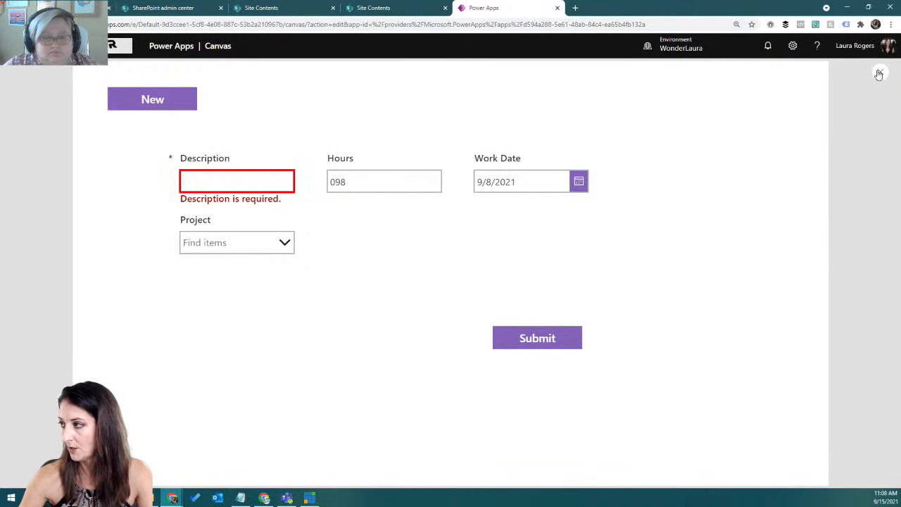
click(276, 185)
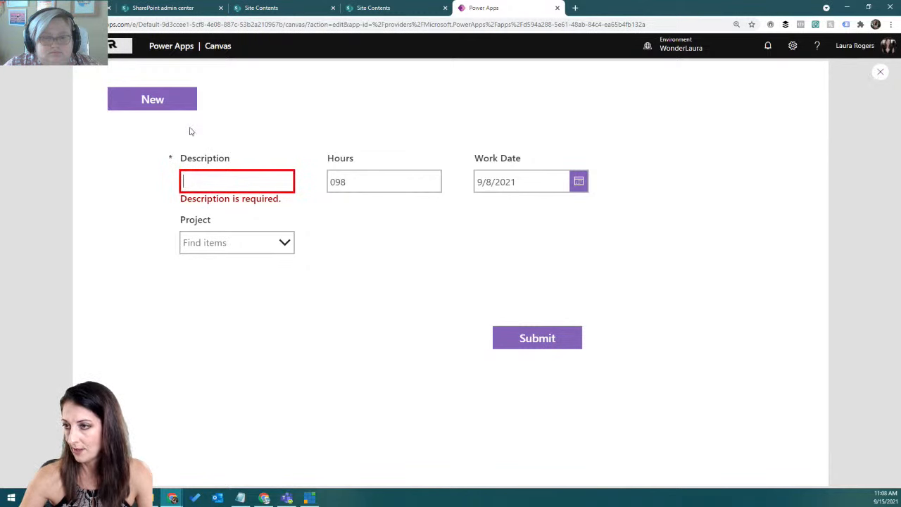
click(182, 107)
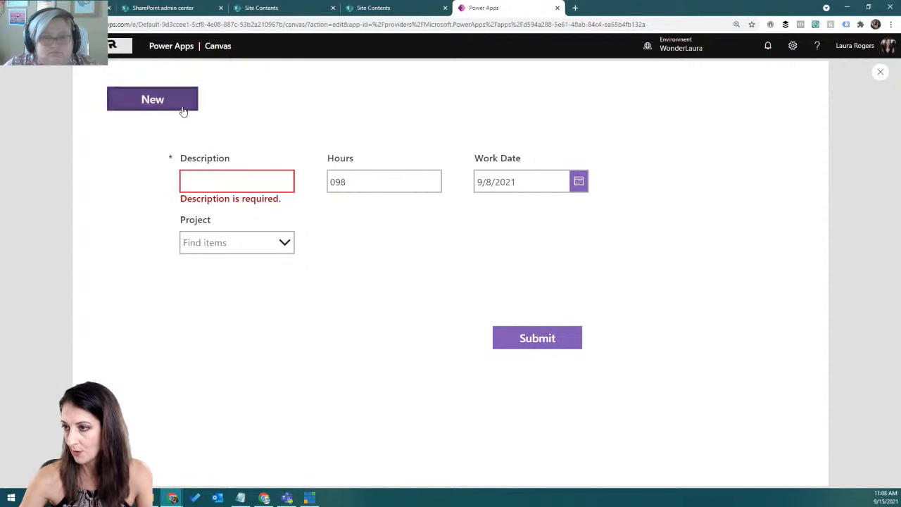
click(880, 72)
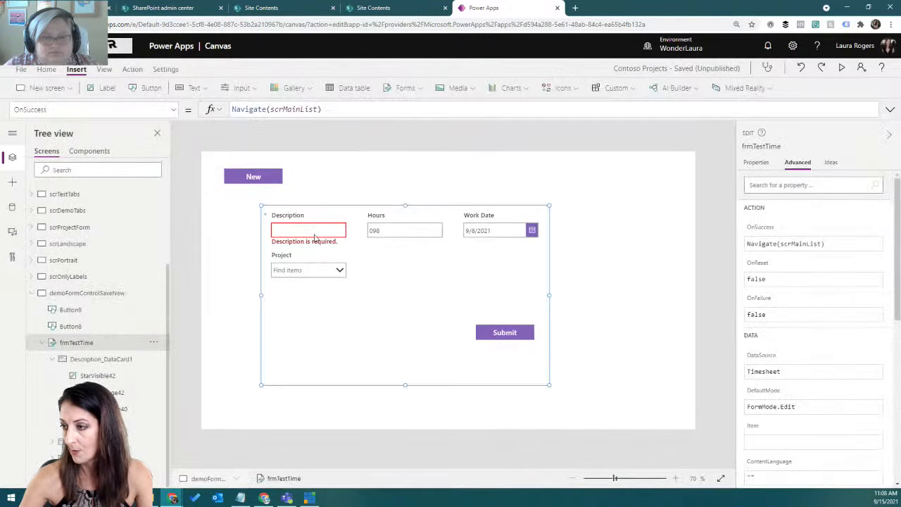
- Add ResetForm(frmTestTime); on its own line before NewForm(frmTestTime) in the New button's OnSelect formula
click(239, 175)
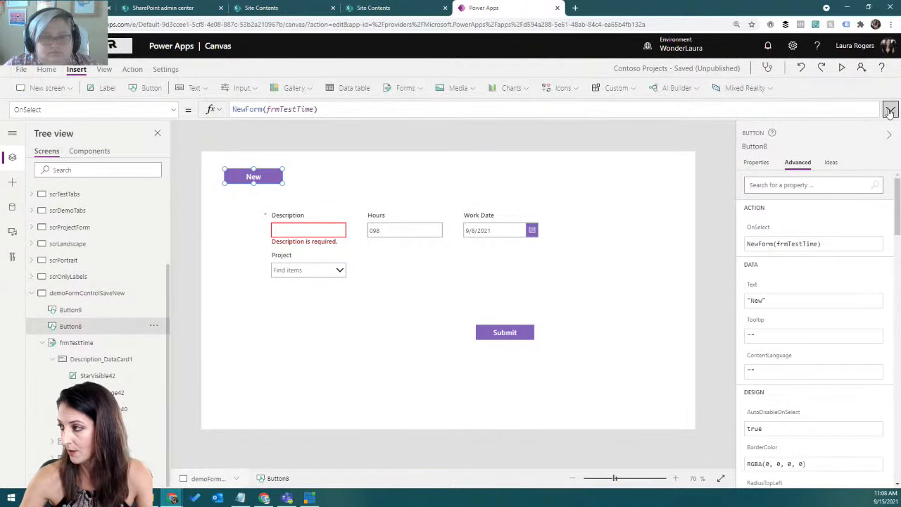
click(891, 110)
click(233, 109)
key(shift+Return)
key(Up)
text(rese)
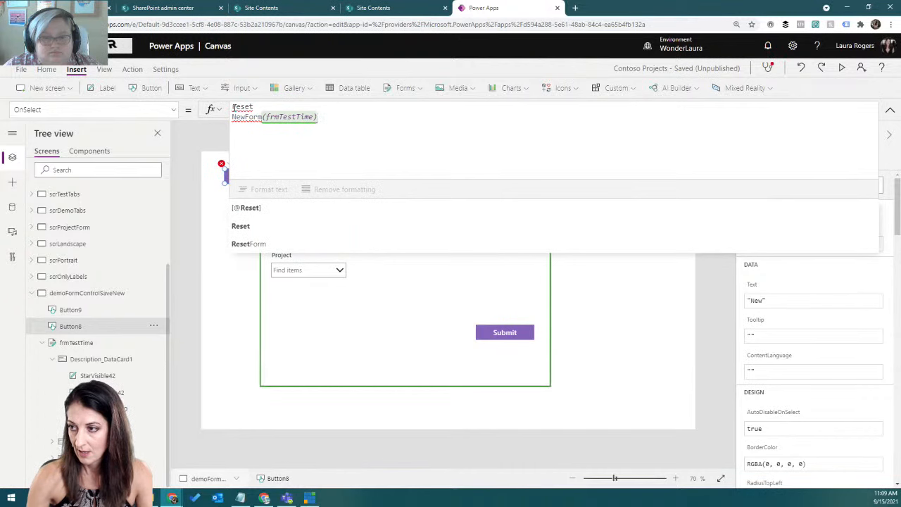
text(Form(frmTestTime)
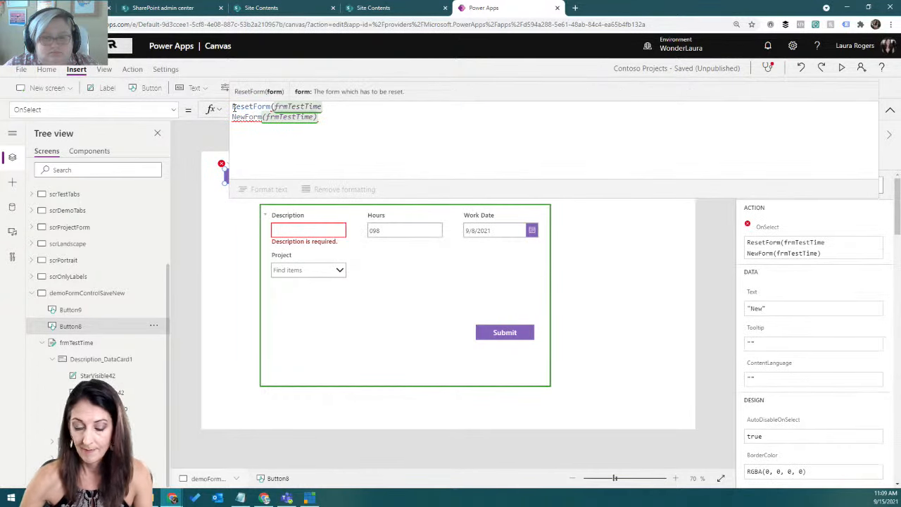
text();)
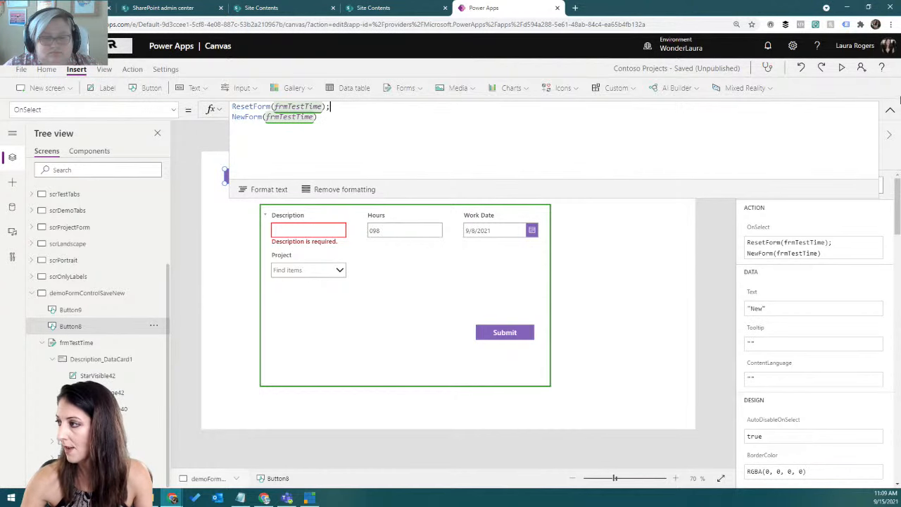
click(891, 109)
- In preview, start a new entry, set Hours to 4, and try submitting it with a blank Description
click(841, 67)
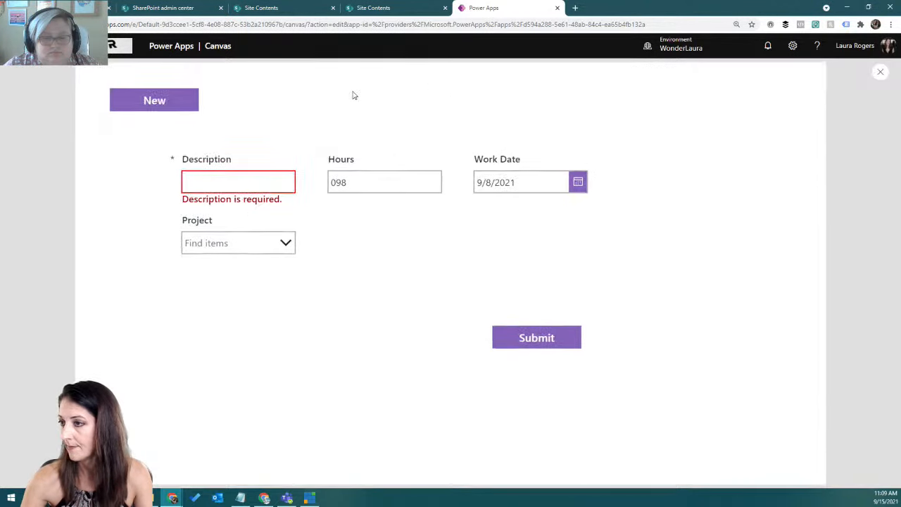
click(131, 97)
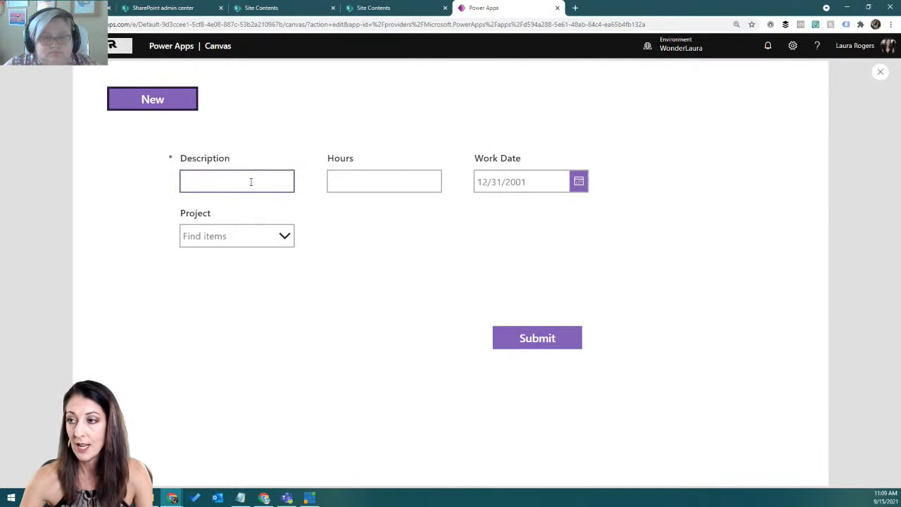
click(388, 182)
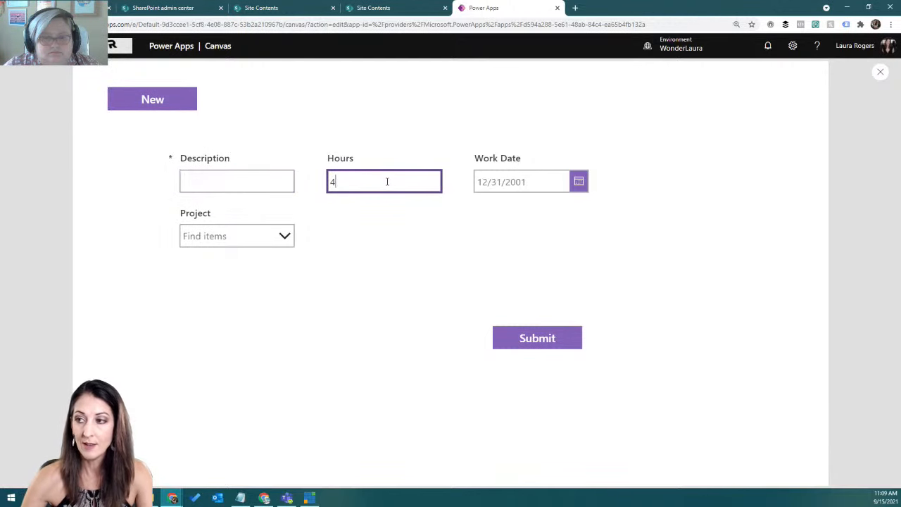
click(532, 347)
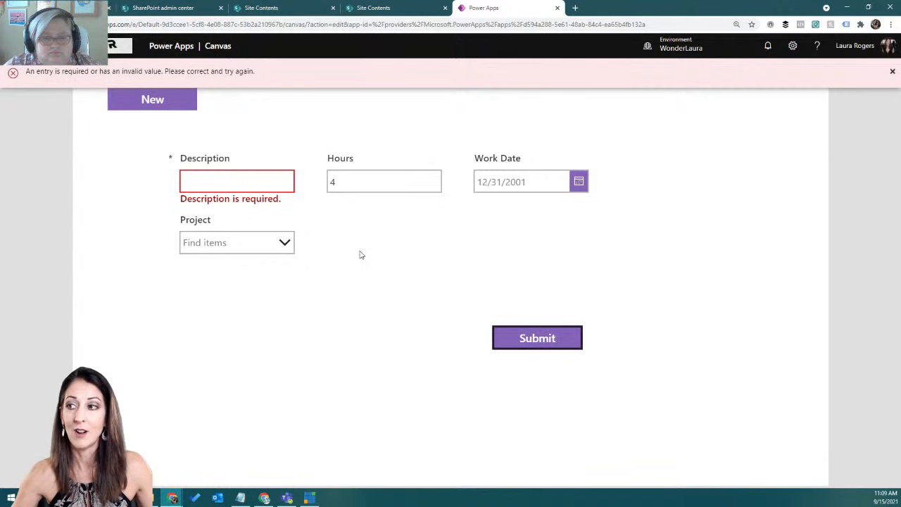
- Enter test as the Description and submit the entry again
click(265, 183)
text(test)
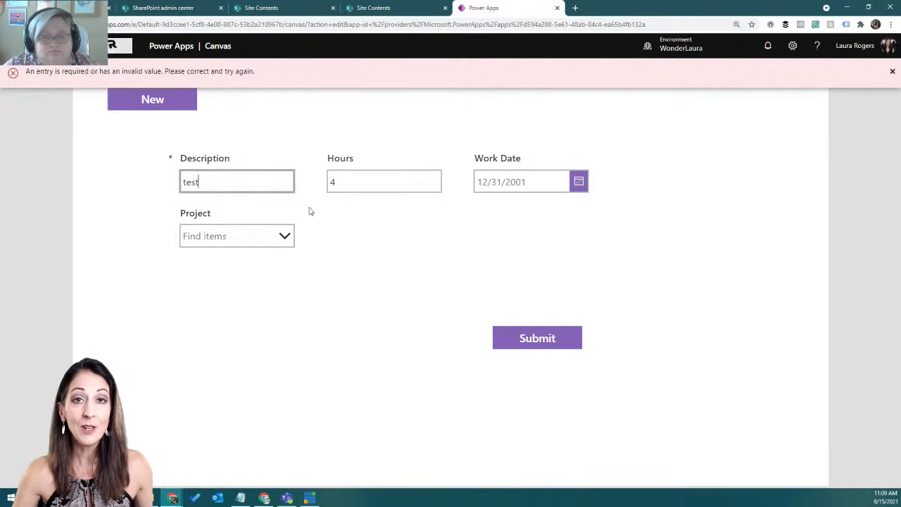
click(544, 341)
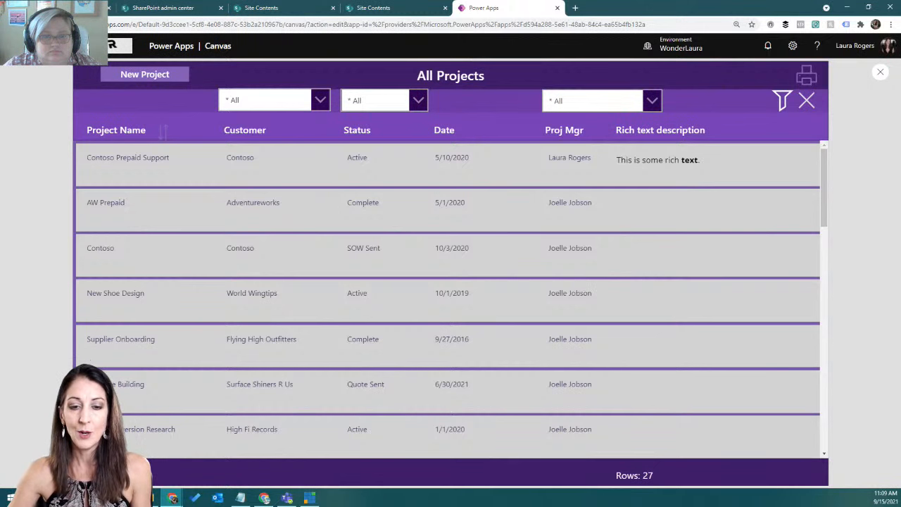
- Switch to the SharePoint Web Parts site contents and create a Work progress tracker list from the template of that name
click(379, 8)
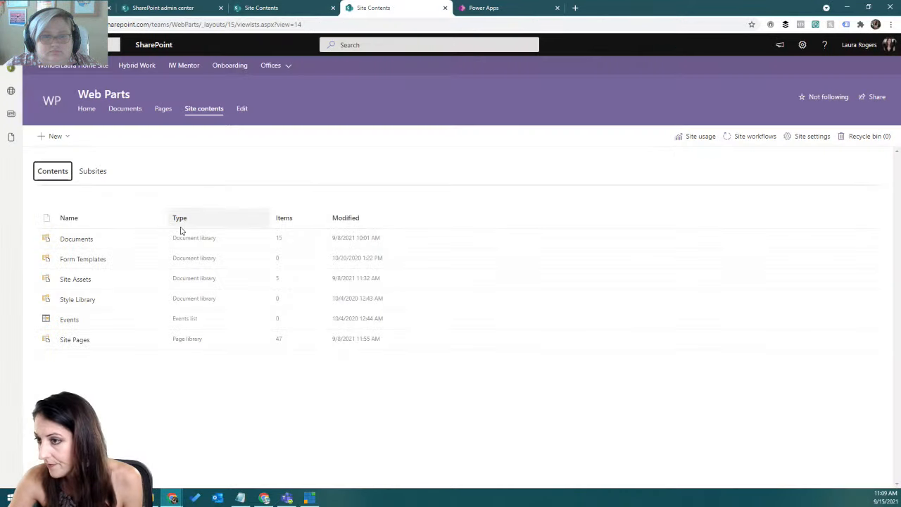
click(57, 139)
click(56, 154)
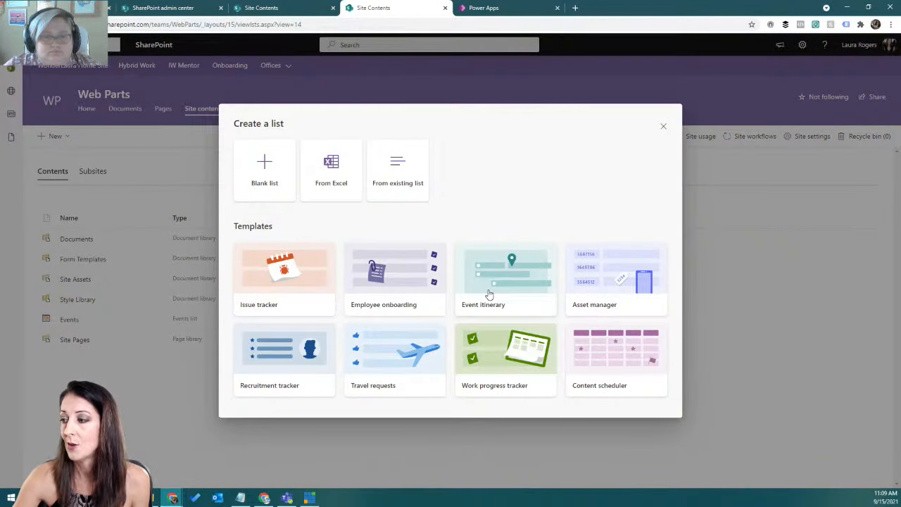
click(507, 358)
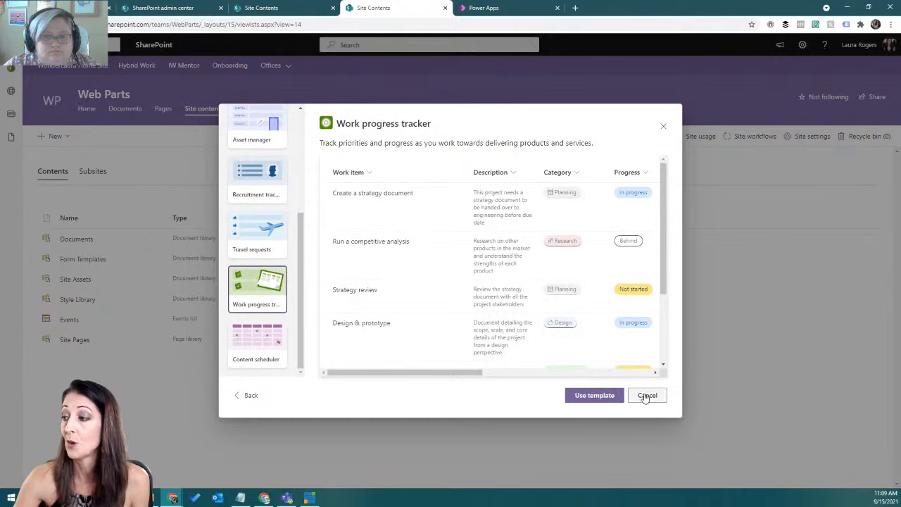
click(602, 396)
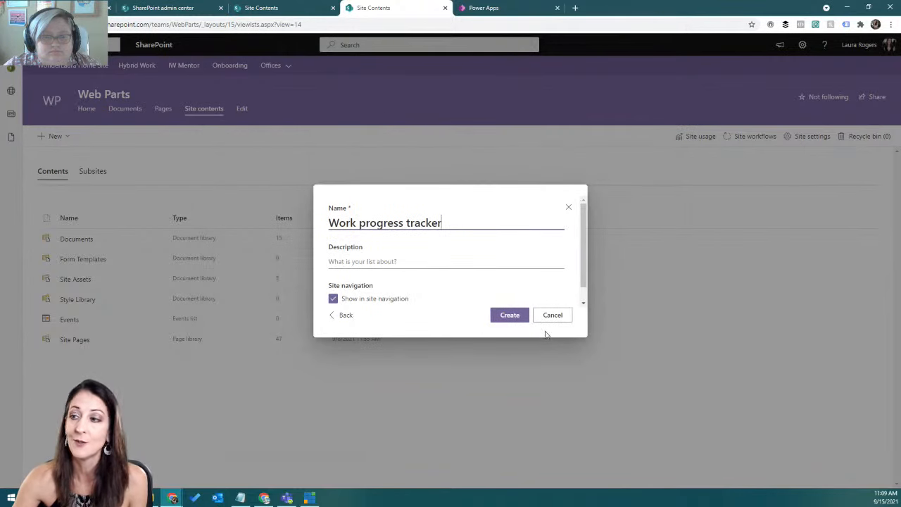
click(517, 318)
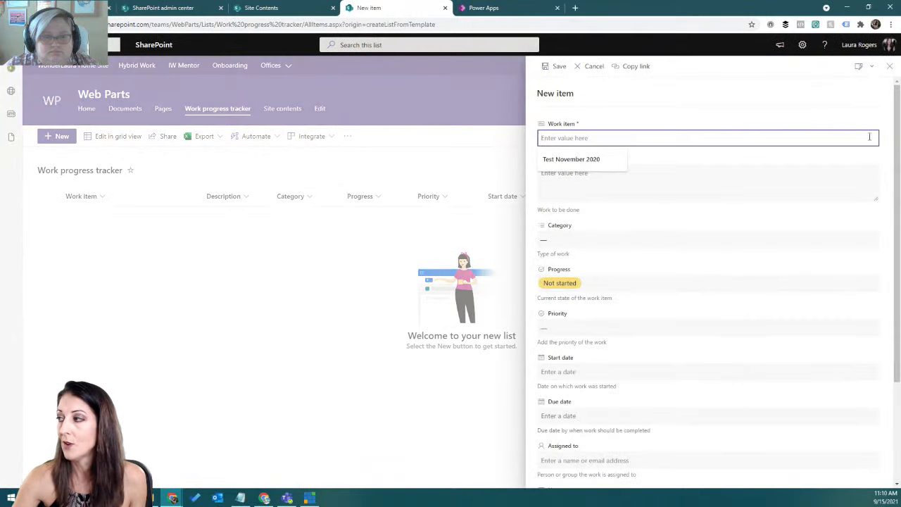
- Close the new item form and open the Work progress tracker list's form for customization in Power Apps
click(890, 66)
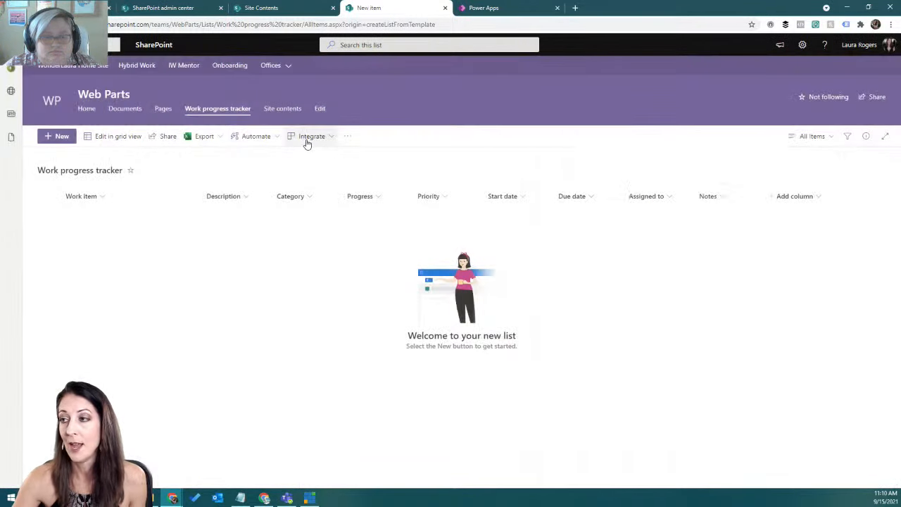
click(310, 136)
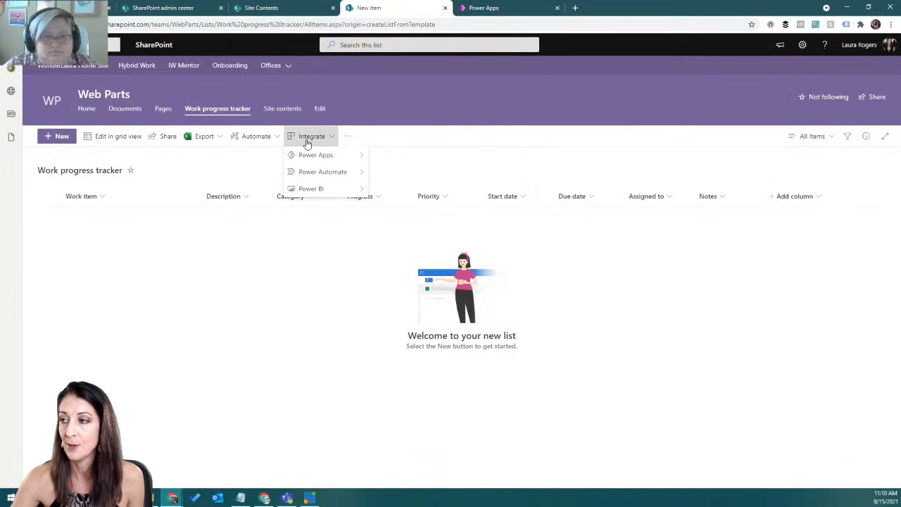
mouse_move(316, 155)
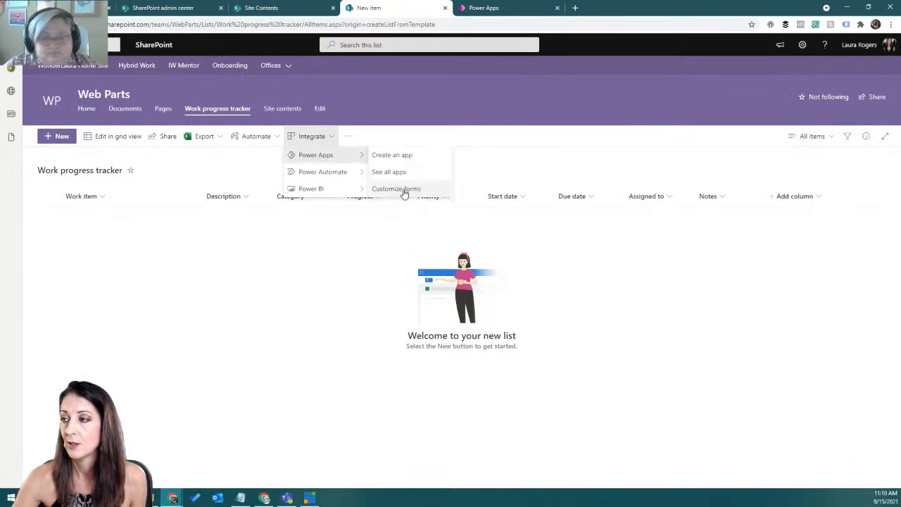
click(397, 189)
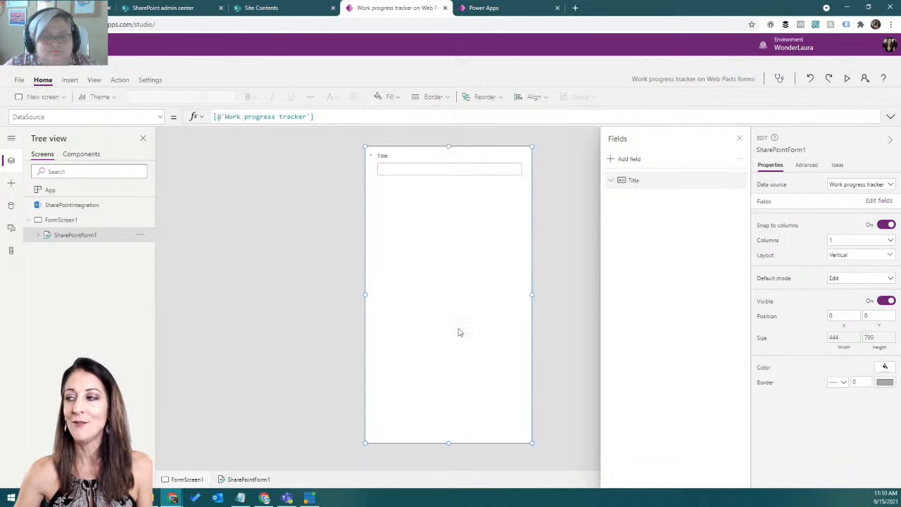
- Add the Assigned to, Category, Description, Due date, Priority, Progress and Start date fields to SharePointForm1
click(627, 160)
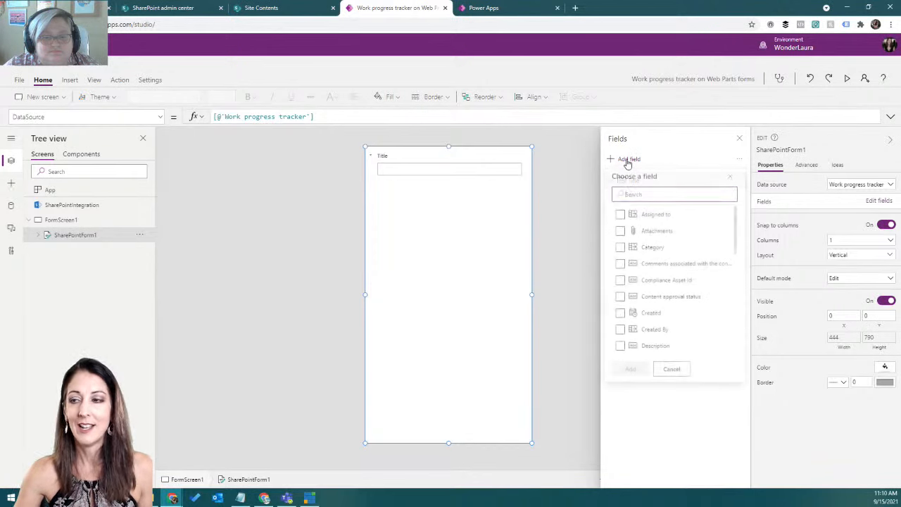
click(619, 215)
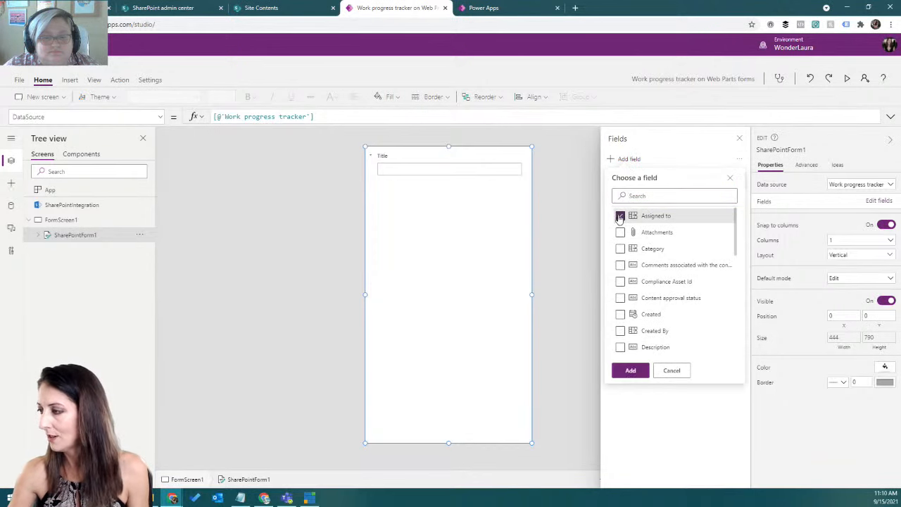
click(620, 249)
scroll(620, 298, down, 3)
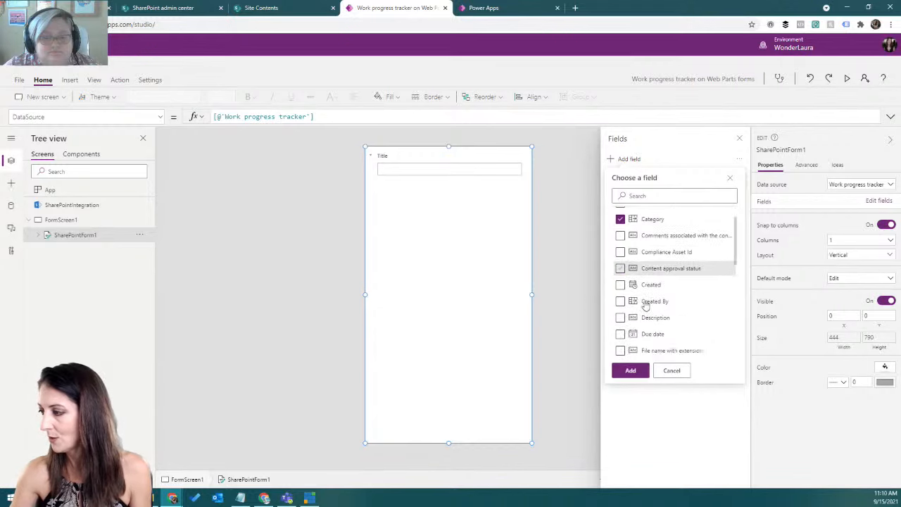
click(620, 254)
click(619, 270)
scroll(651, 303, down, 3)
scroll(701, 287, down, 3)
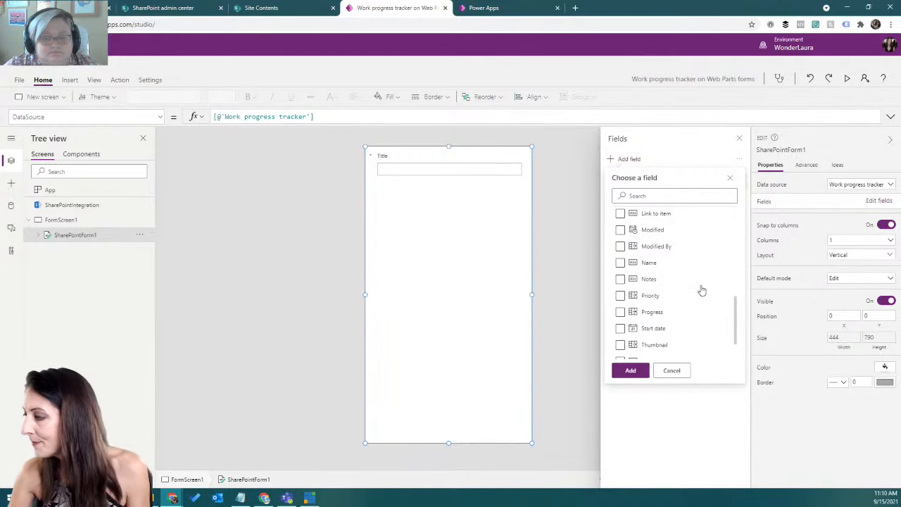
click(620, 295)
click(621, 312)
click(619, 329)
scroll(695, 332, down, 2)
click(632, 372)
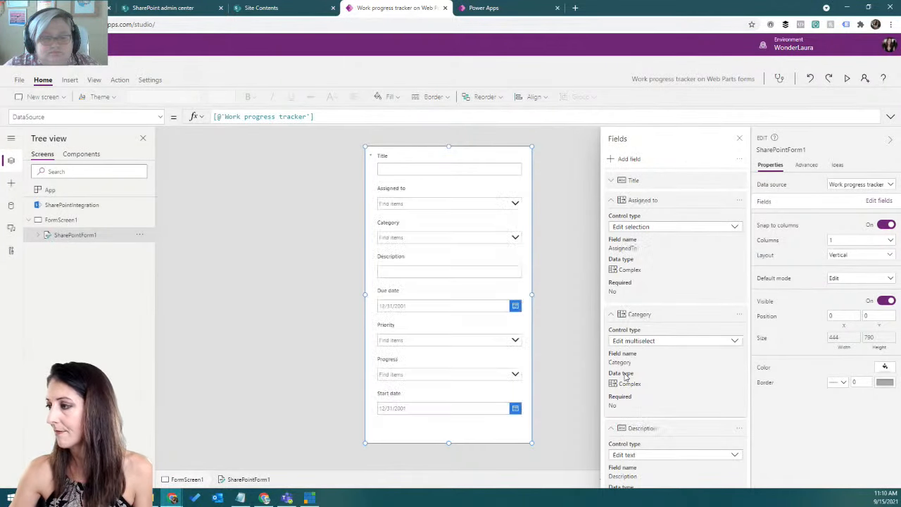
click(739, 139)
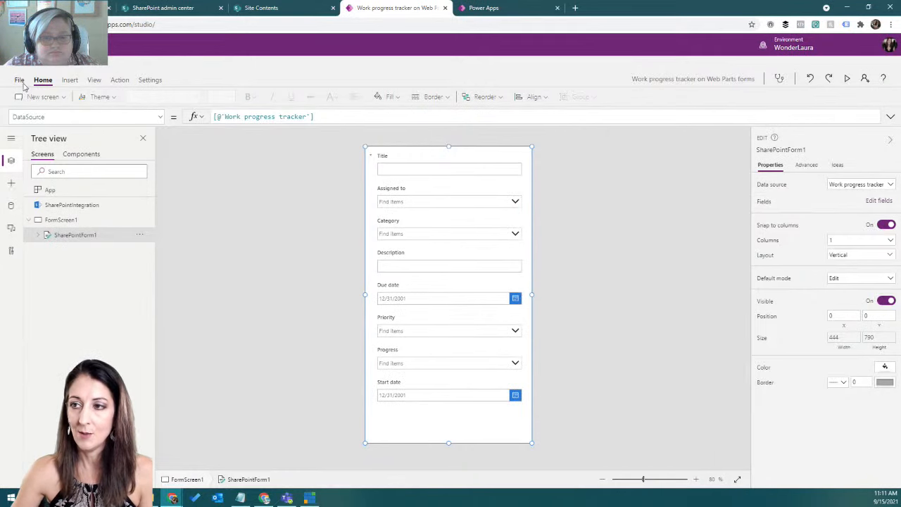
- Change the form app's display orientation to Landscape in the settings and apply the change
click(20, 80)
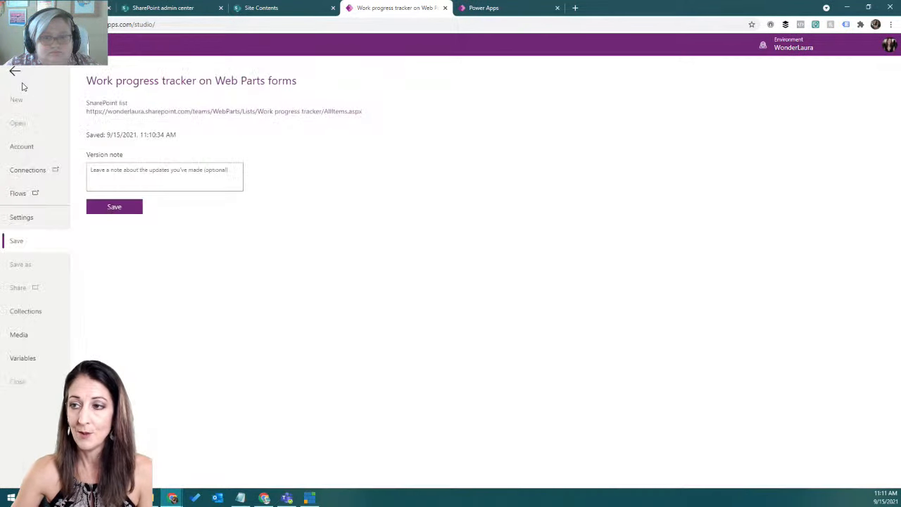
click(30, 226)
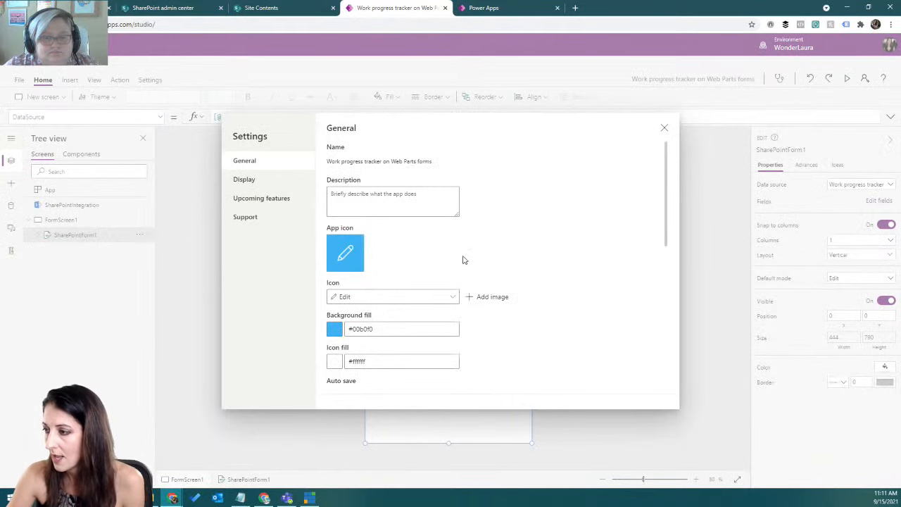
scroll(437, 243, down, 6)
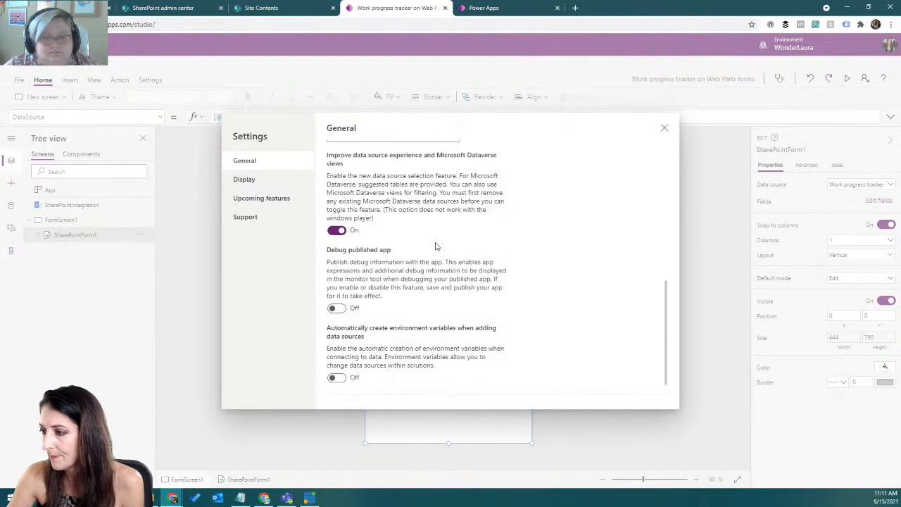
click(284, 184)
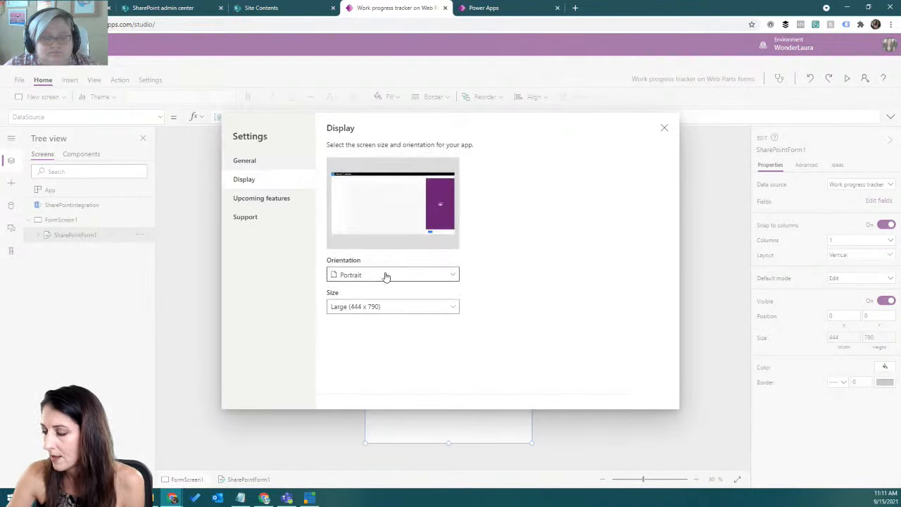
click(383, 305)
click(388, 274)
click(388, 274)
click(388, 274)
click(379, 289)
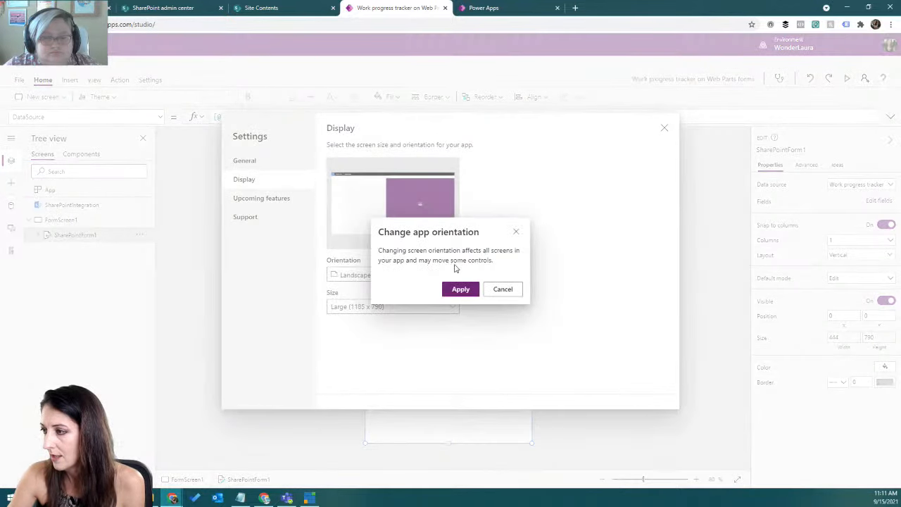
click(460, 290)
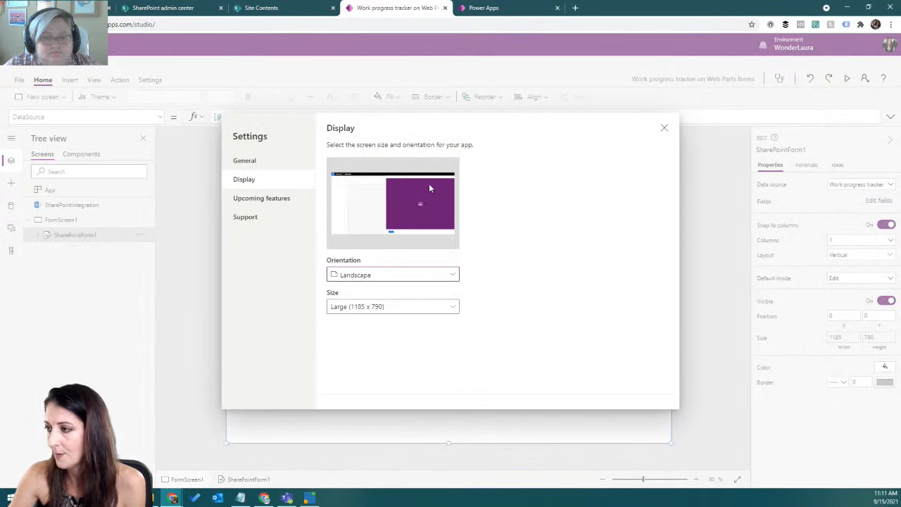
click(663, 129)
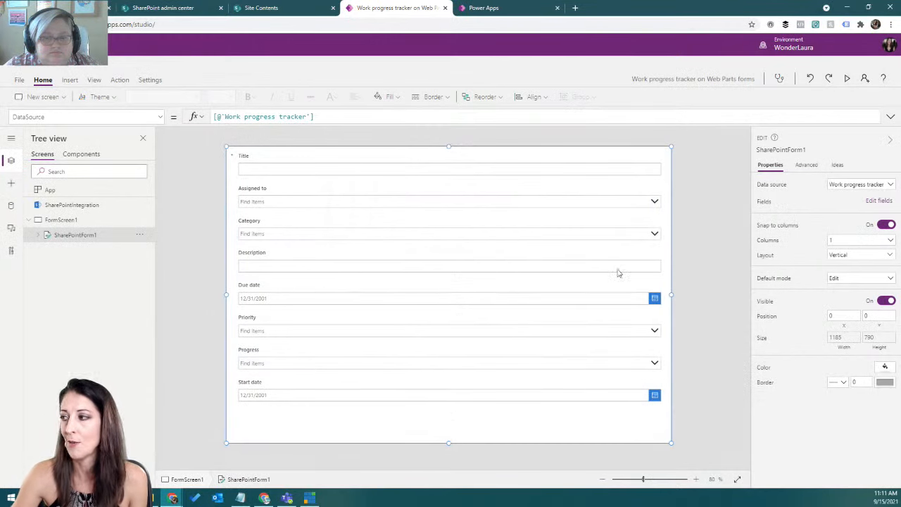
- Arrange SharePointForm1's fields in 2 columns
click(869, 202)
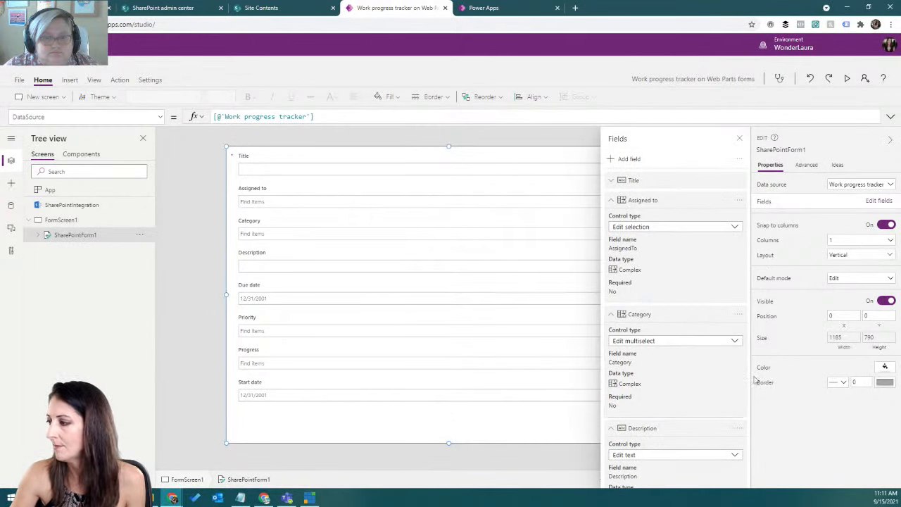
click(853, 243)
click(849, 262)
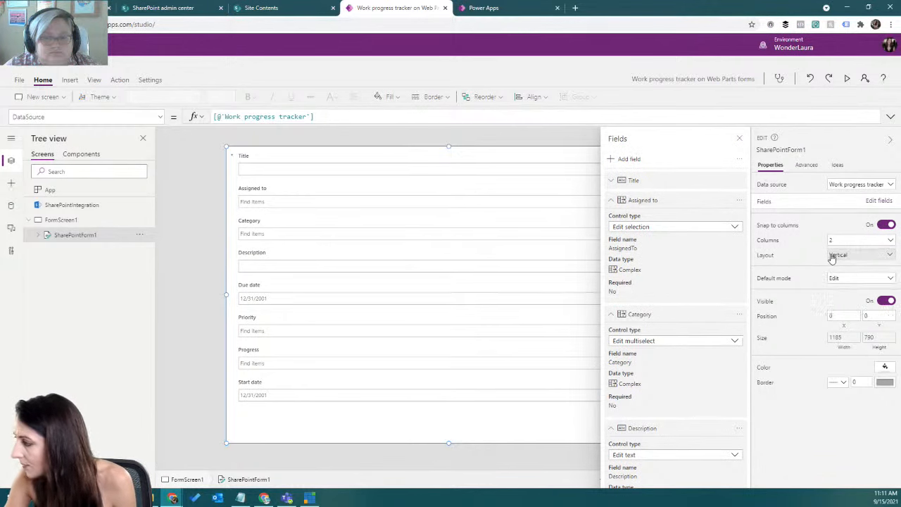
click(739, 138)
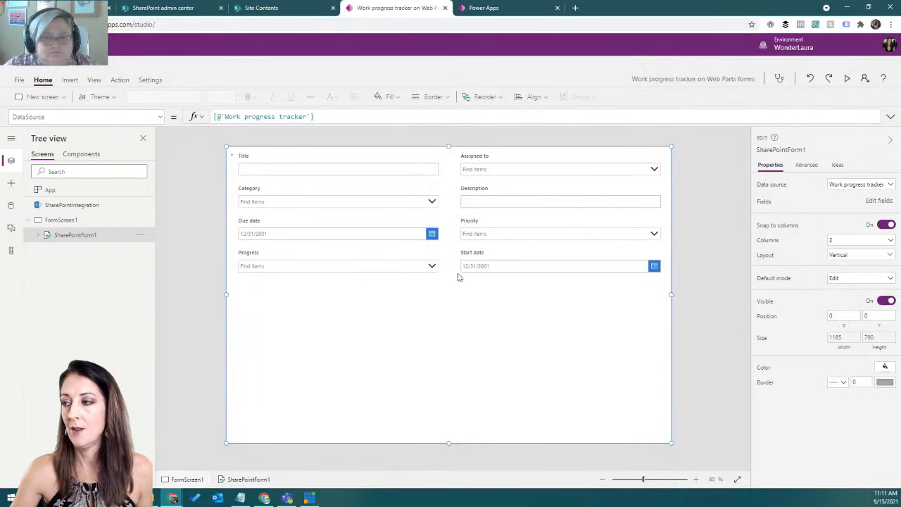
- Increase the Start date card's height to 175 and unlock the card for editing
click(337, 272)
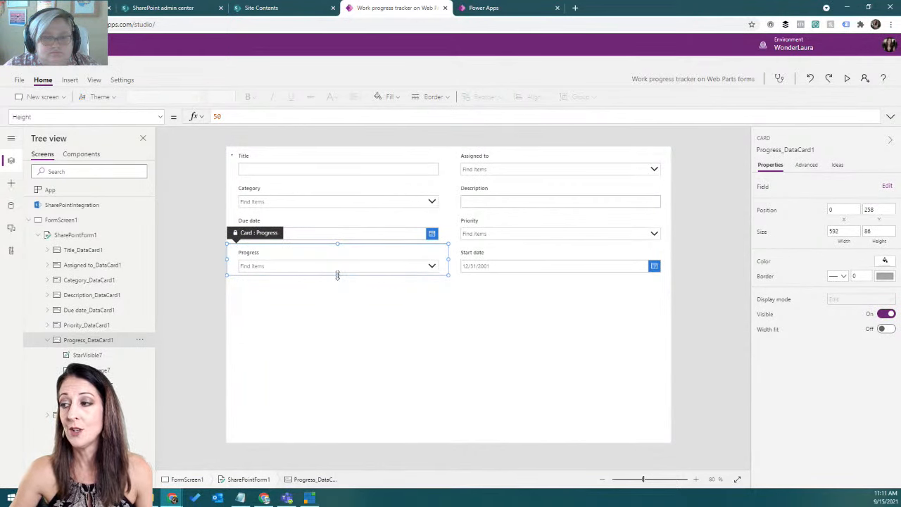
click(524, 276)
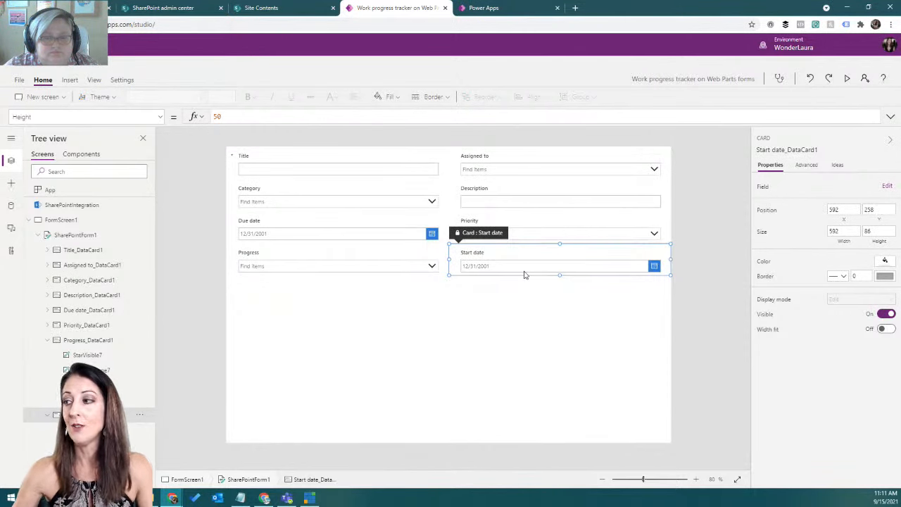
drag(559, 279, 559, 308)
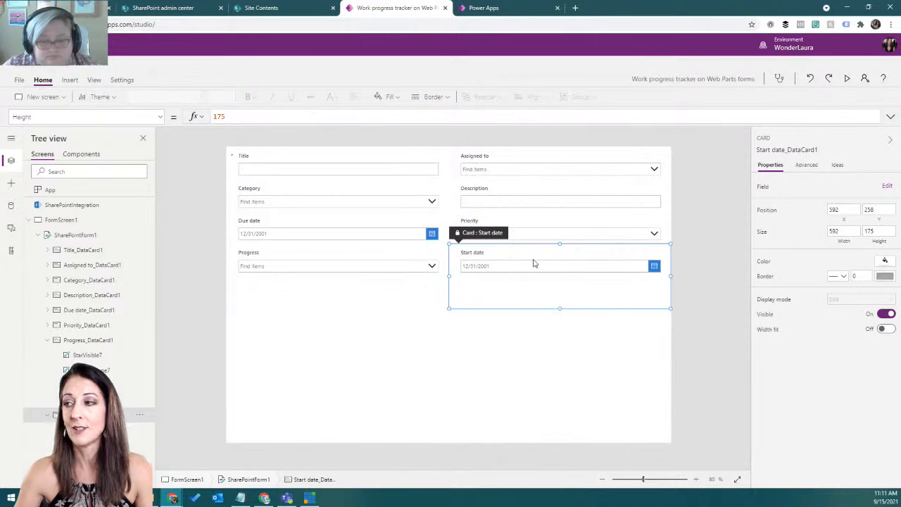
click(804, 168)
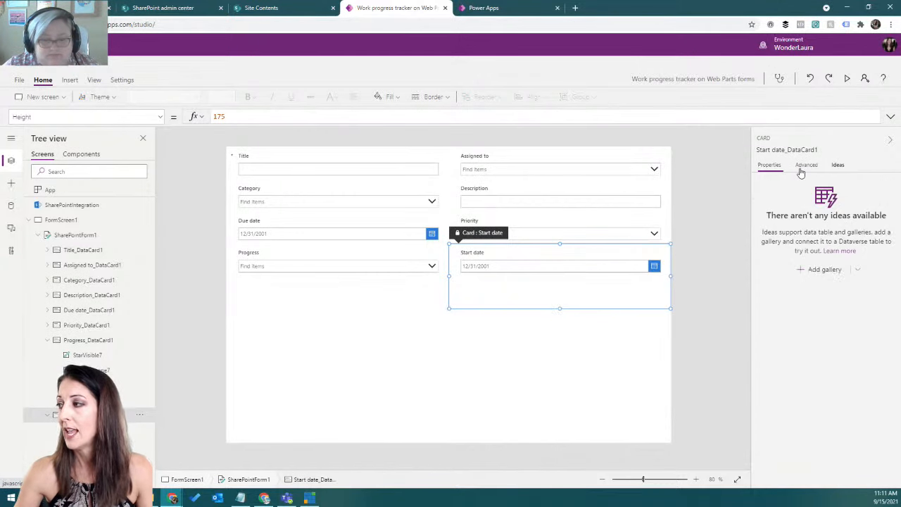
click(790, 187)
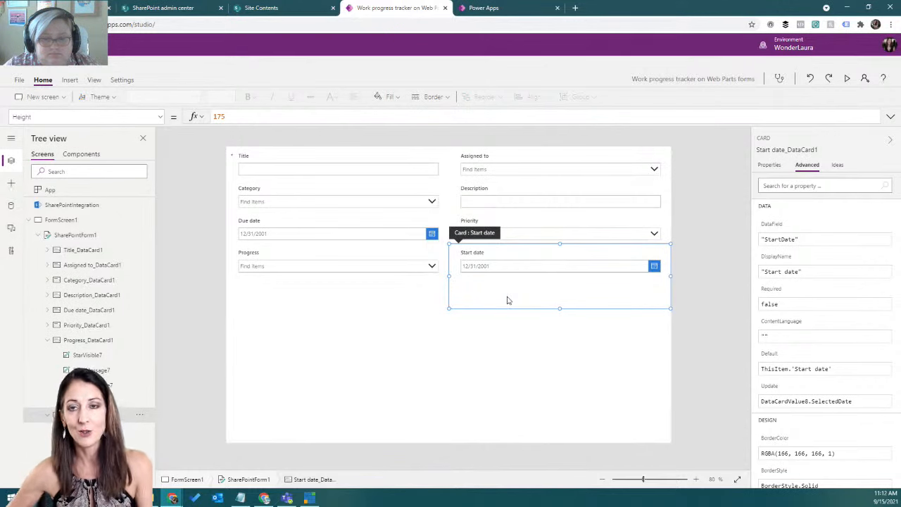
- Insert two similarly sized buttons side by side in the blank area below the date picker inside the Start date card
click(491, 265)
click(69, 79)
drag(138, 96, 622, 302)
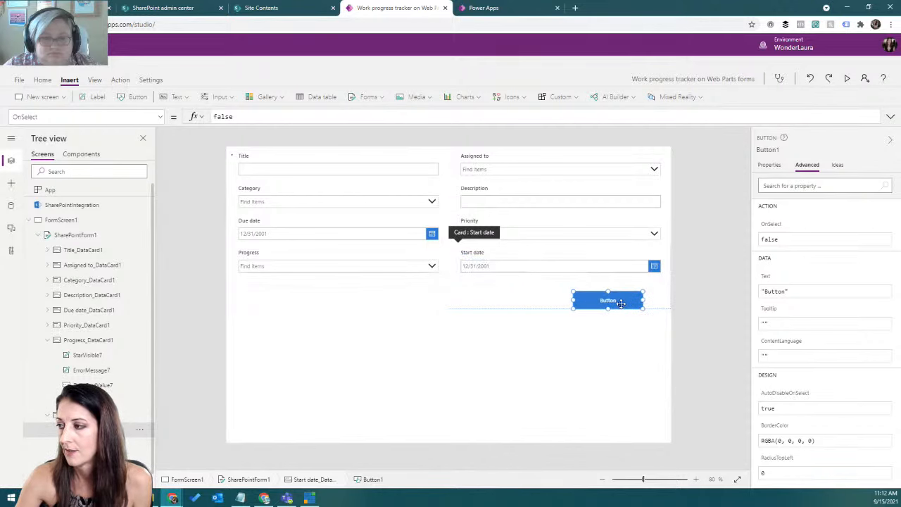
click(145, 102)
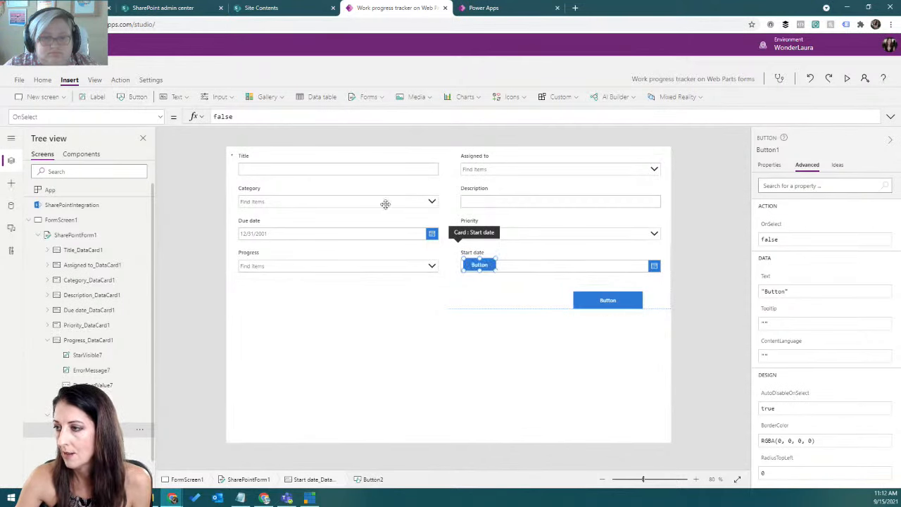
drag(483, 262, 519, 317)
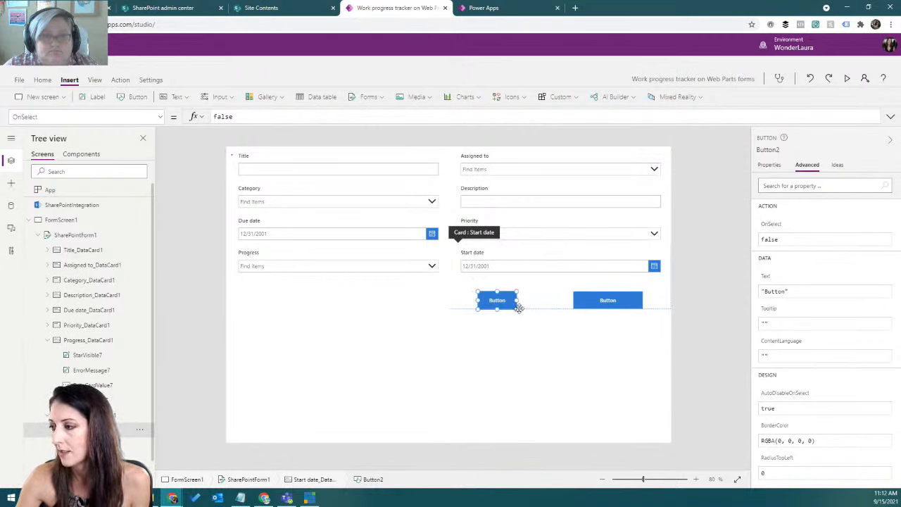
drag(517, 308, 547, 307)
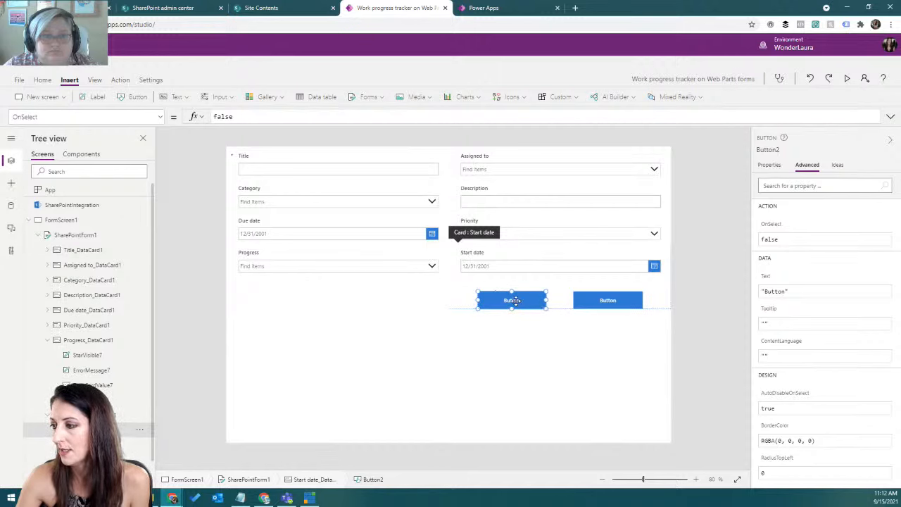
- Label the first of the two buttons Save and the one beside it Save & New
text(Save)
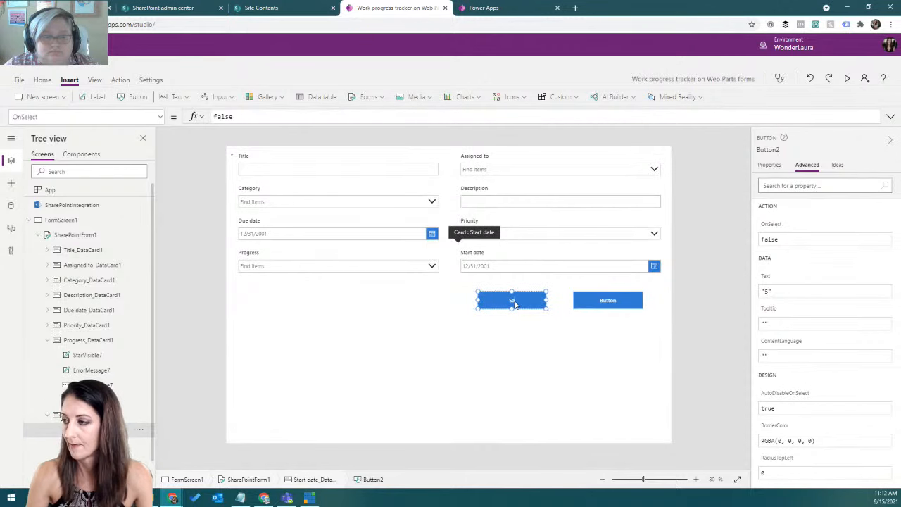
click(607, 303)
text(Save &)
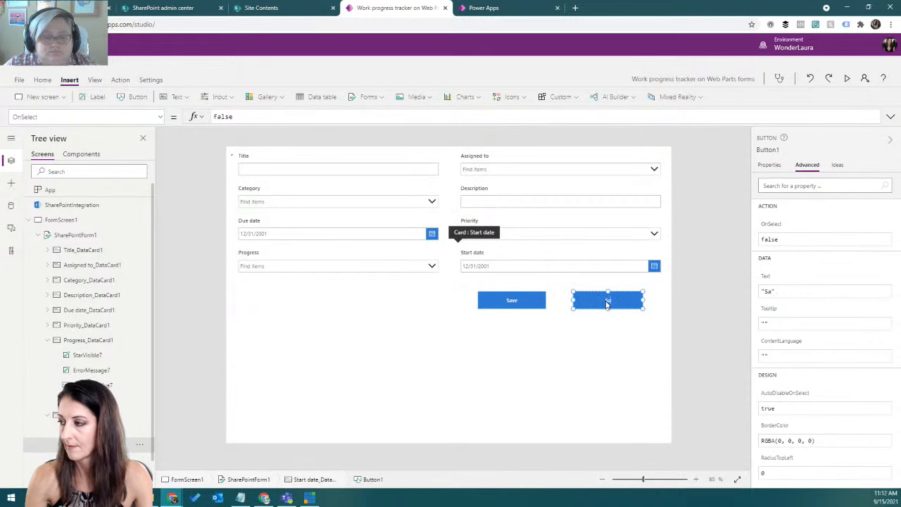
text( New)
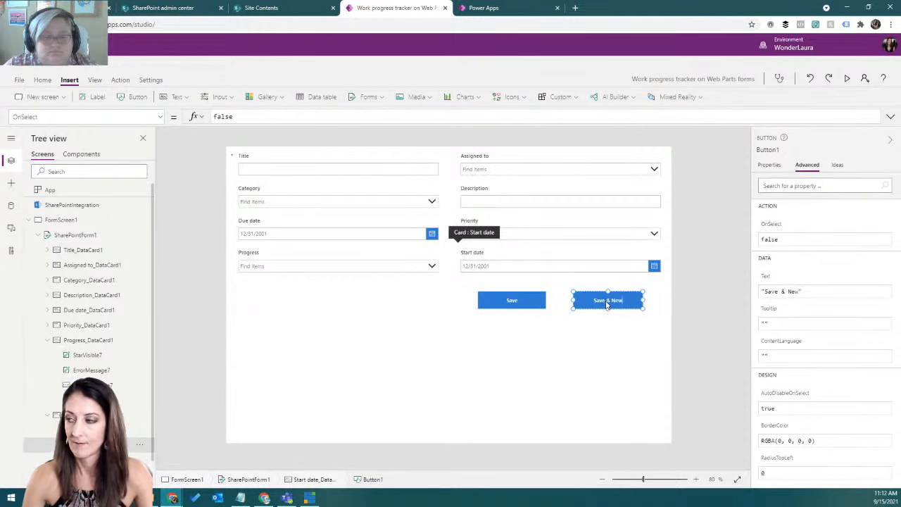
- Examine the two buttons' OnSelect, the SharePointIntegration action formulas and SharePointForm1's OnSuccess formula
click(539, 298)
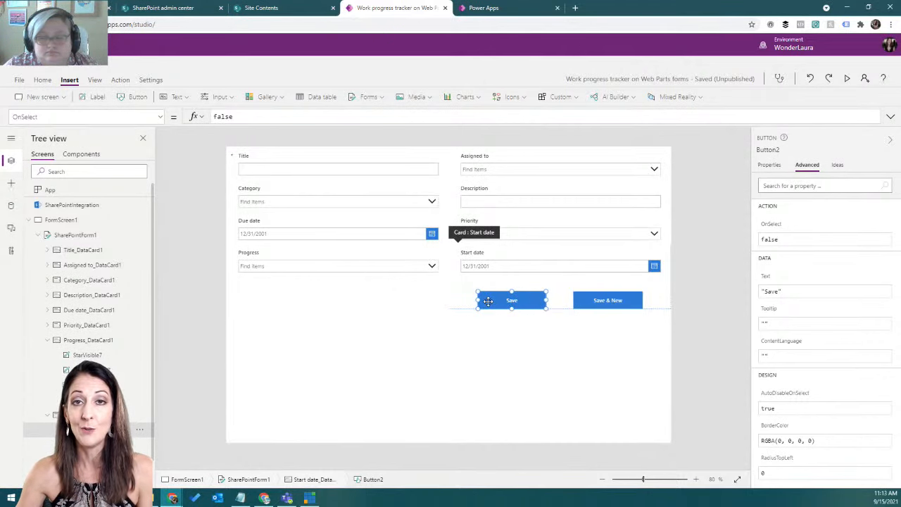
click(600, 301)
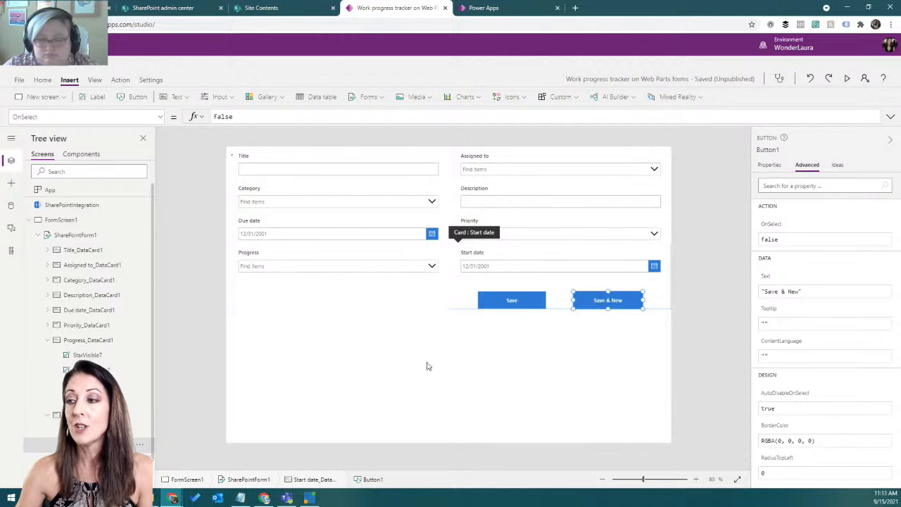
click(78, 206)
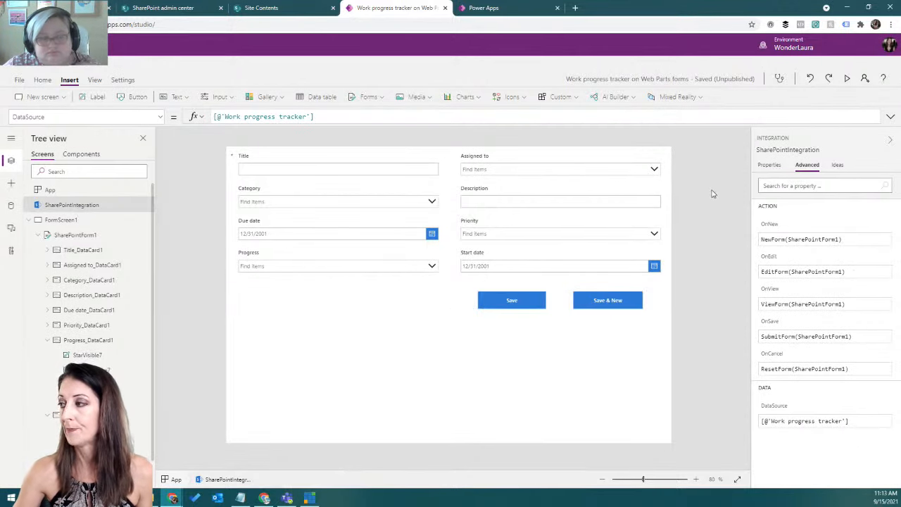
click(770, 166)
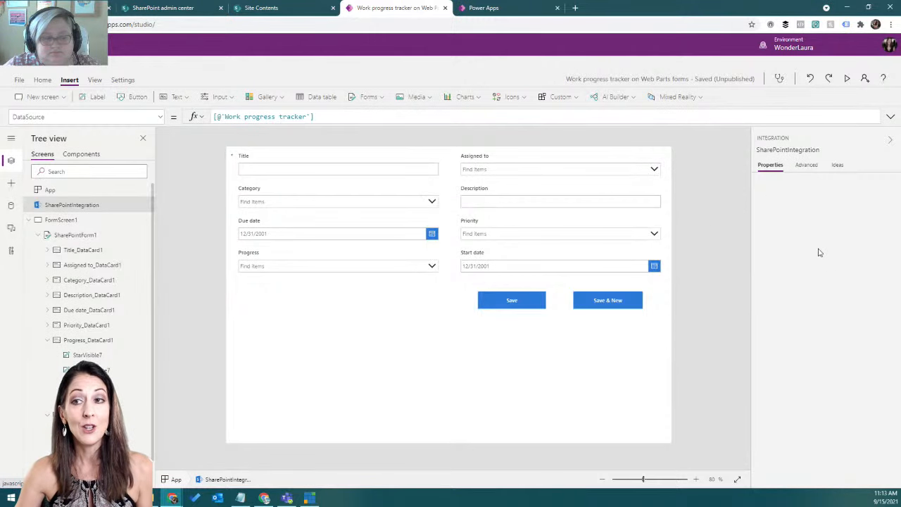
click(807, 166)
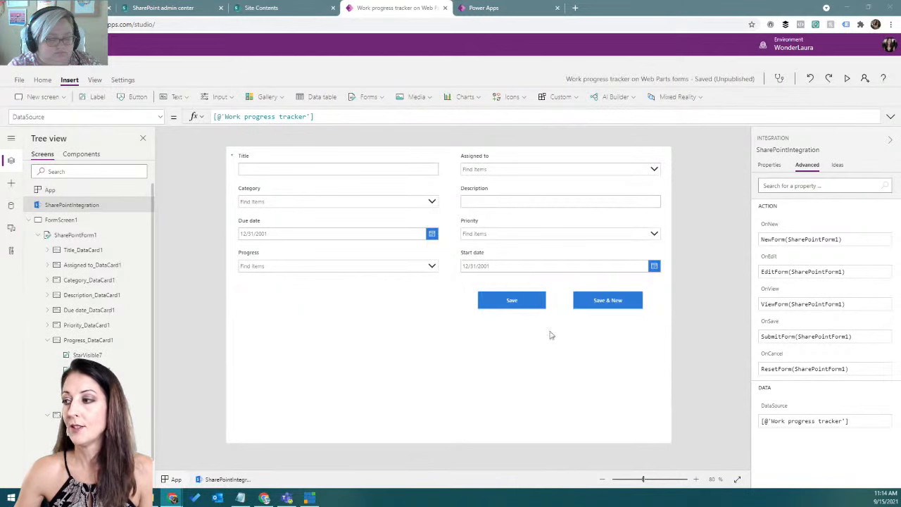
click(565, 357)
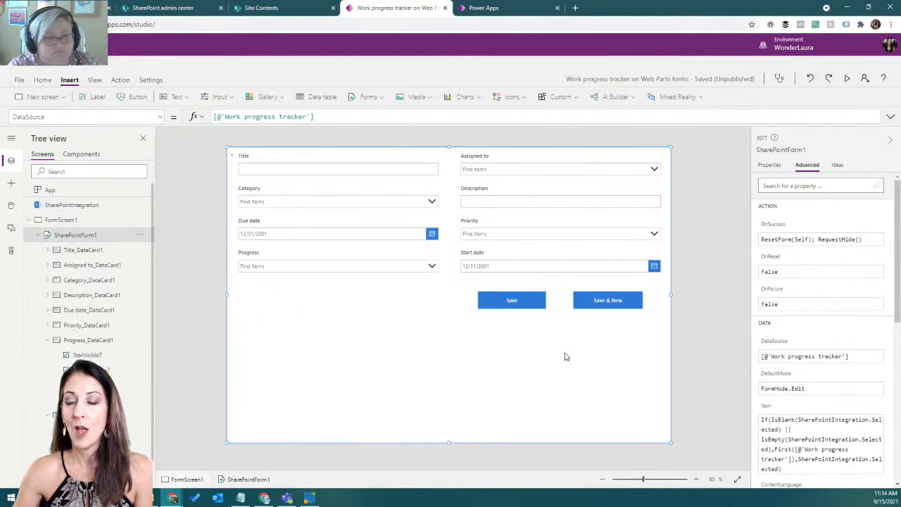
click(85, 205)
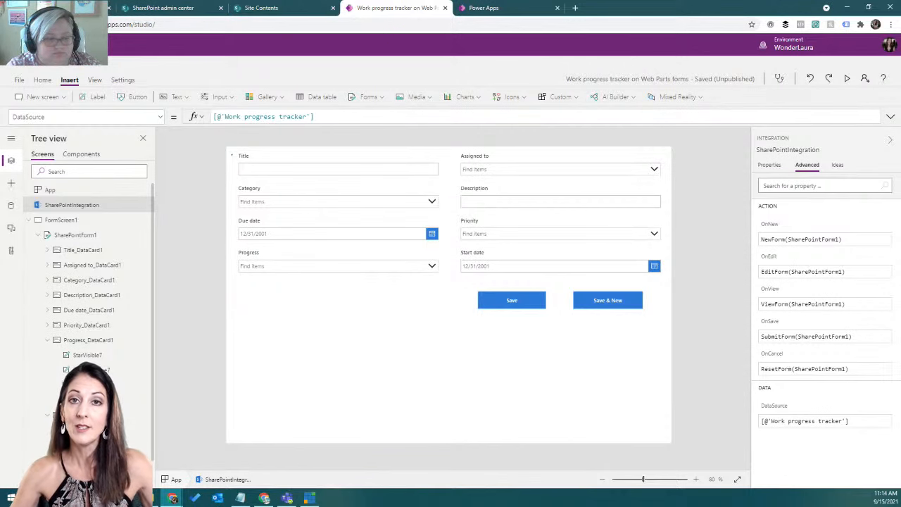
- Examine SharePointForm1's OnSuccess formula in the expanded formula view
click(373, 358)
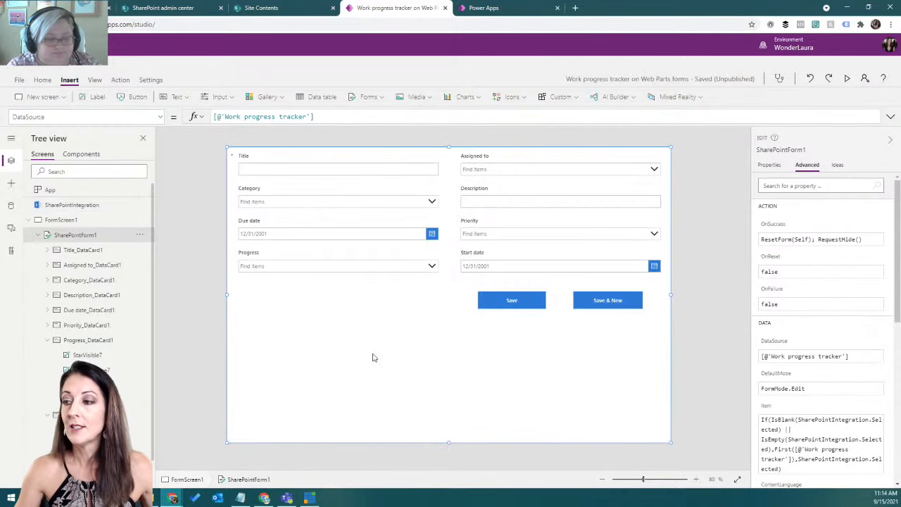
click(160, 118)
scroll(133, 199, down, 3)
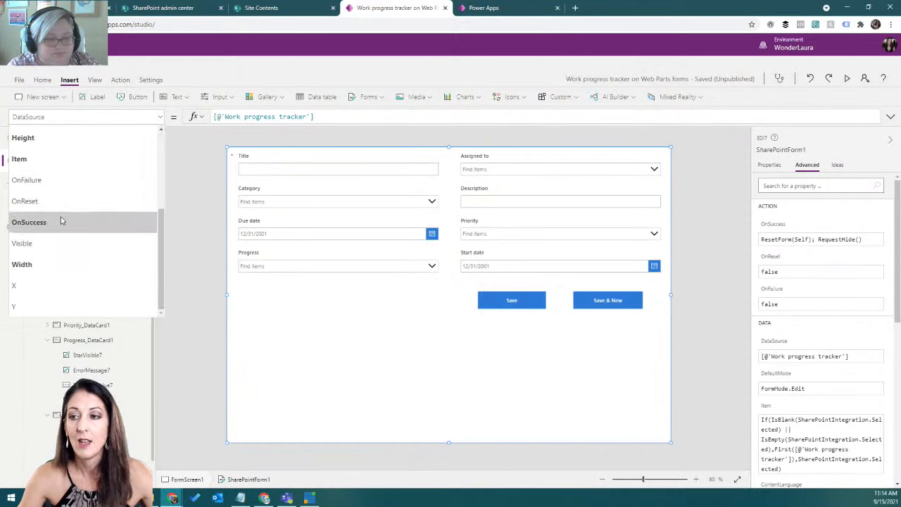
click(64, 222)
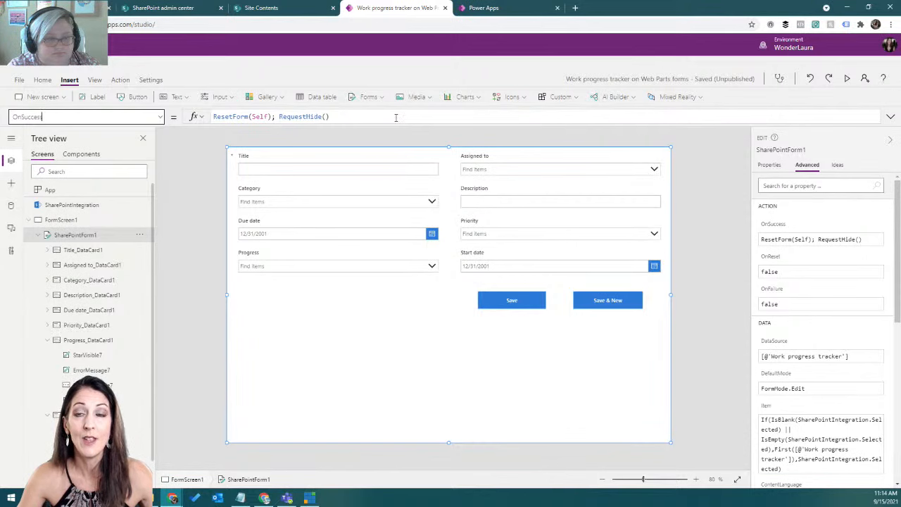
click(891, 116)
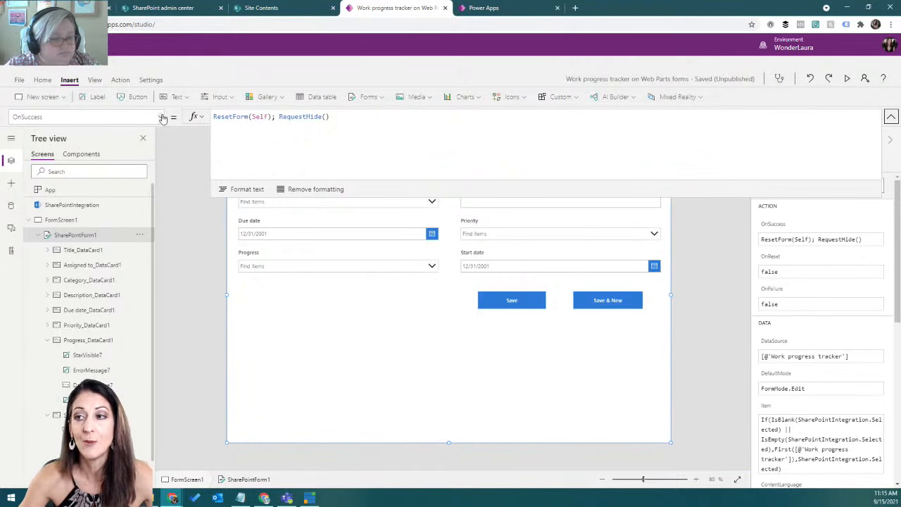
- Examine the App object's OnStart property, the SharePointIntegration action formulas and the form's OnSuccess formula
click(88, 190)
click(160, 117)
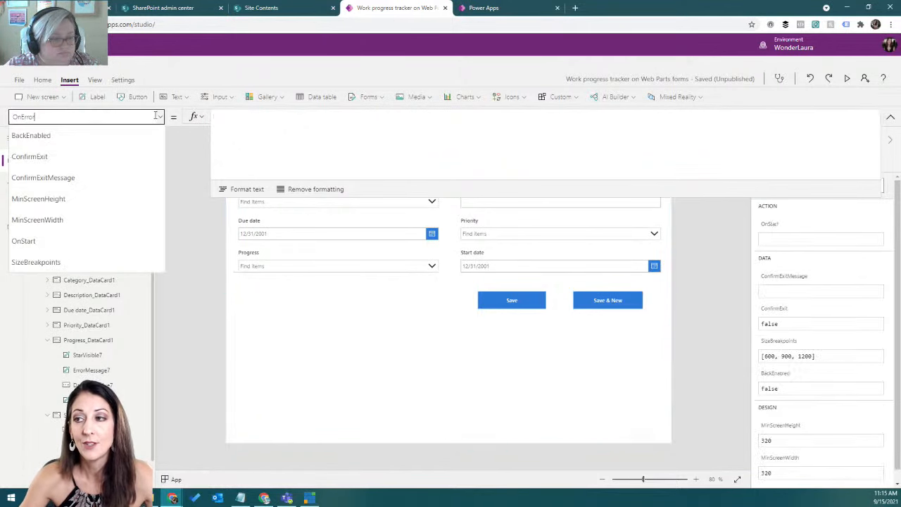
click(71, 242)
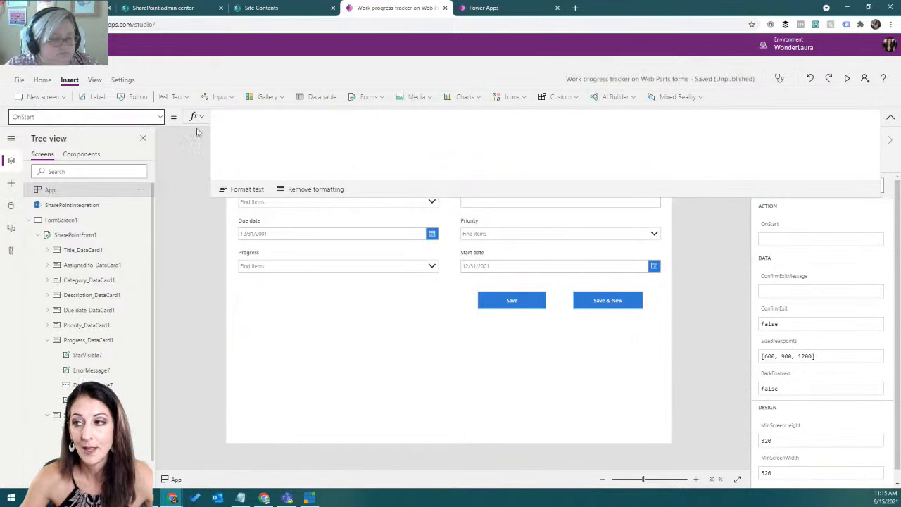
click(238, 119)
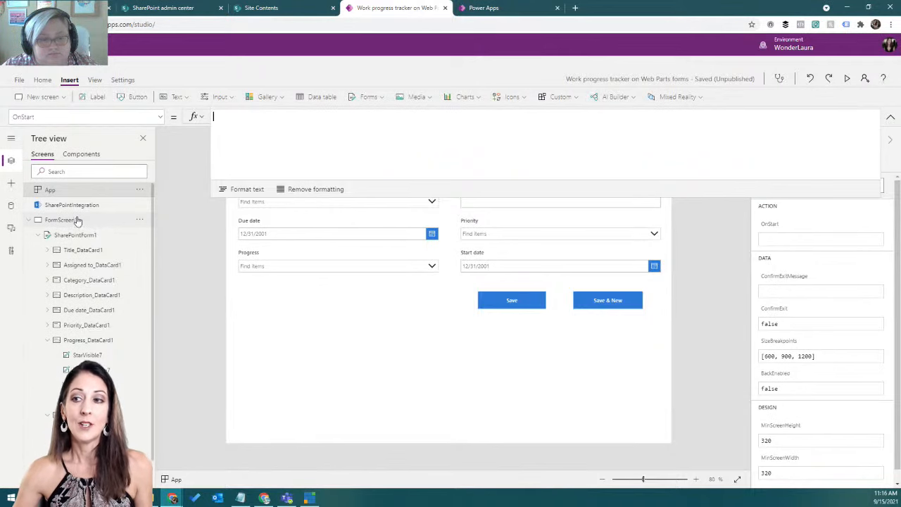
click(99, 208)
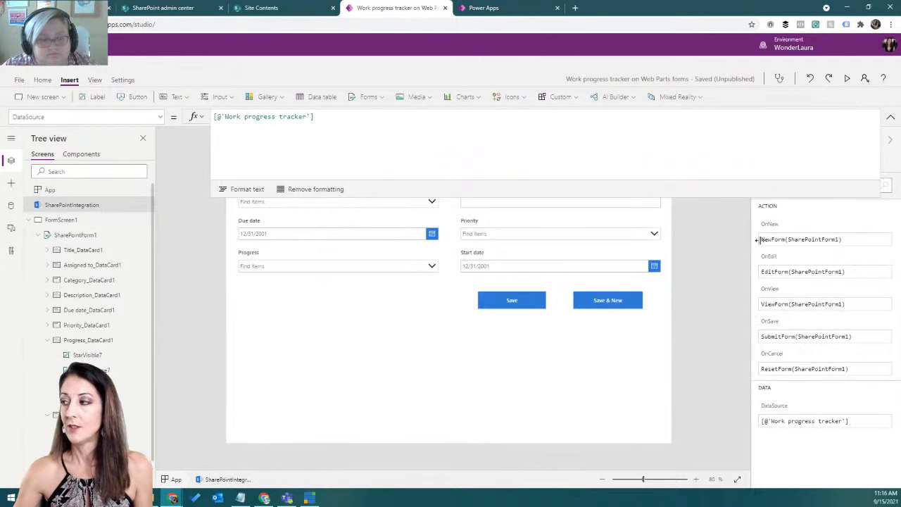
click(891, 117)
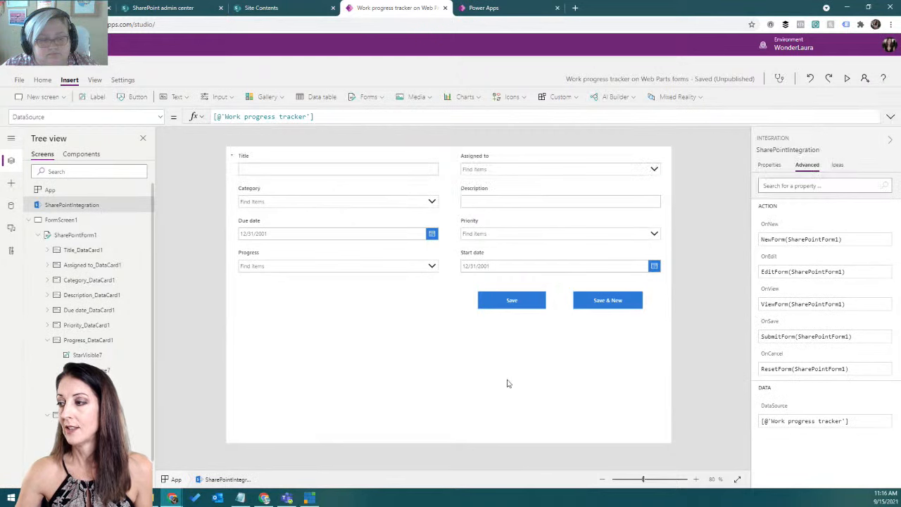
click(507, 382)
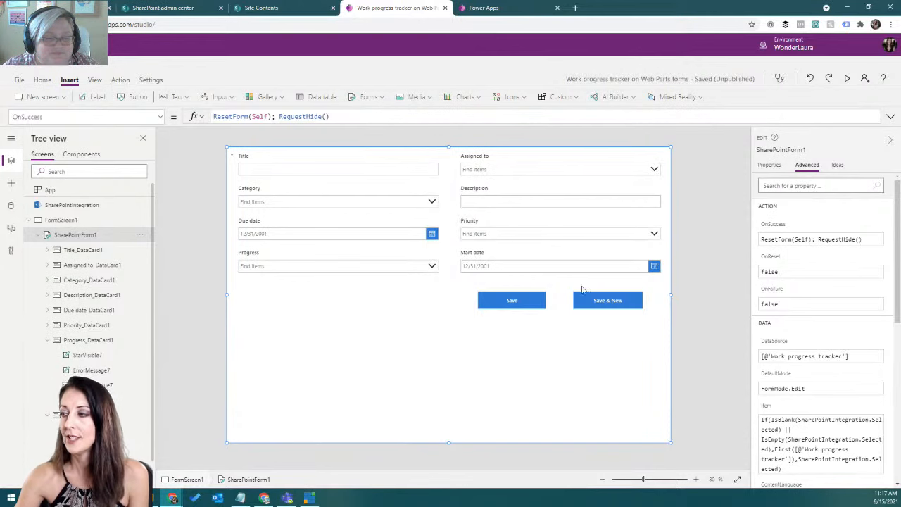
- Set the Save button's OnSelect formula to SubmitForm(SharePointForm1)
click(485, 304)
click(484, 304)
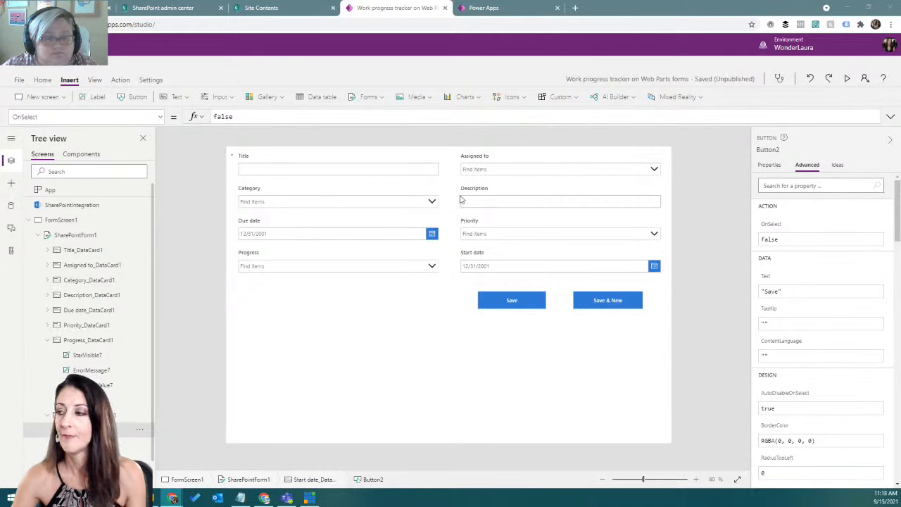
click(512, 300)
drag(233, 116, 201, 117)
text(subm)
key(Tab)
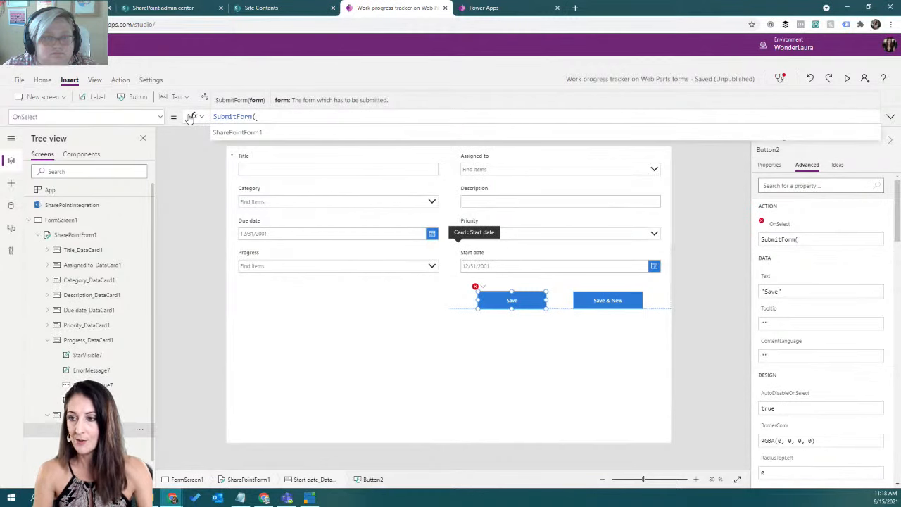
text(share)
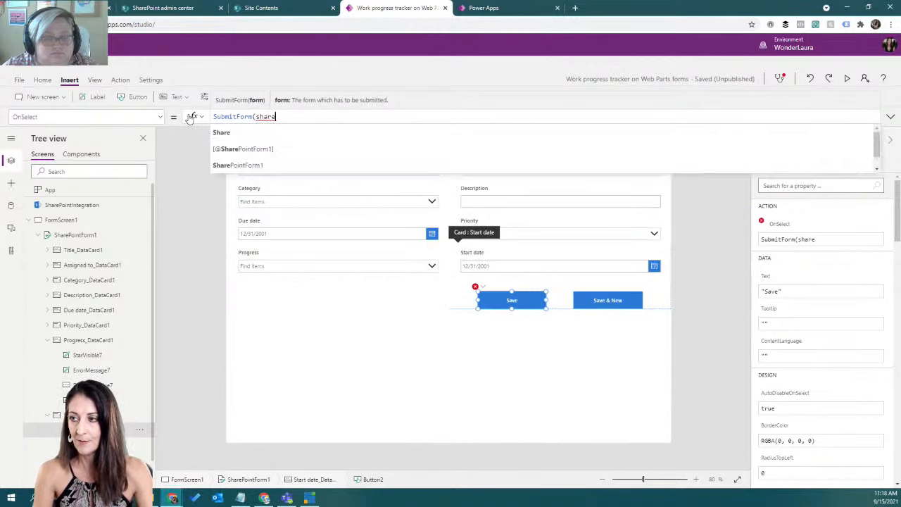
click(257, 165)
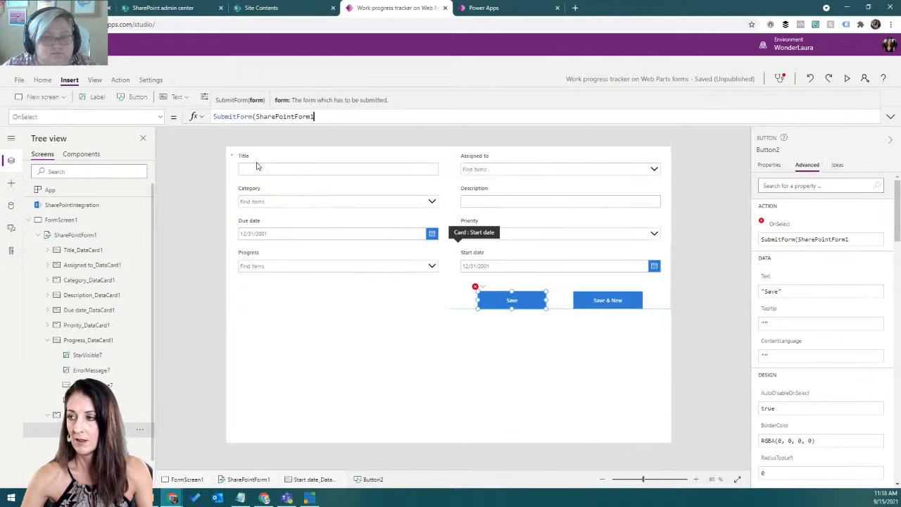
text())
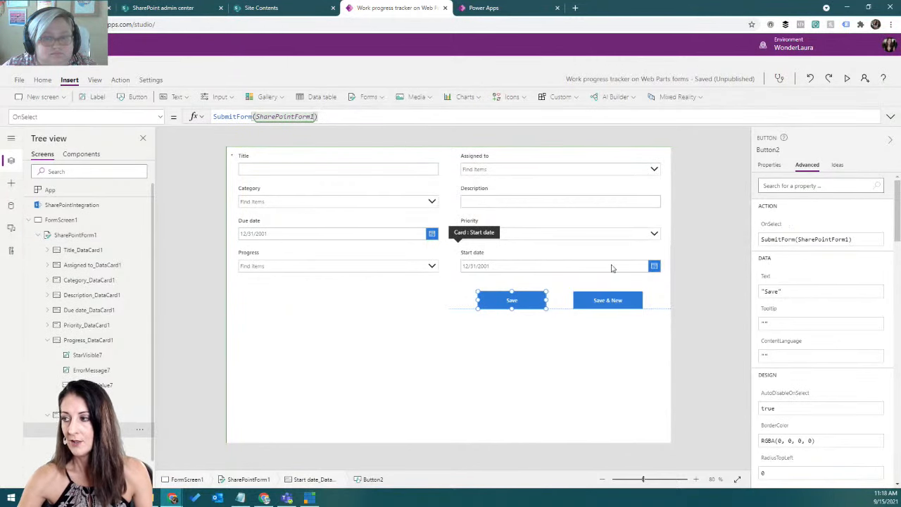
- Set the Save & New button's OnSelect formula to Set(varSaveAndNew,true);SubmitForm(SharePointForm1)
click(619, 301)
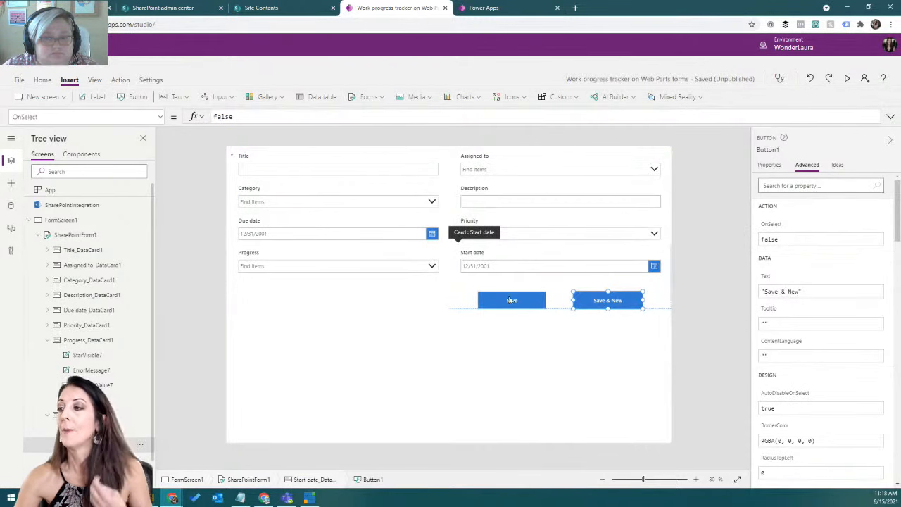
click(479, 384)
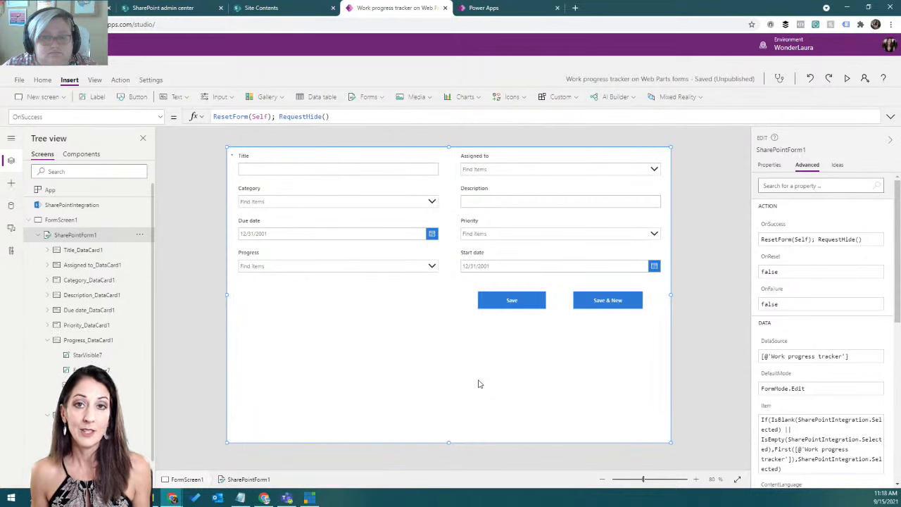
click(605, 301)
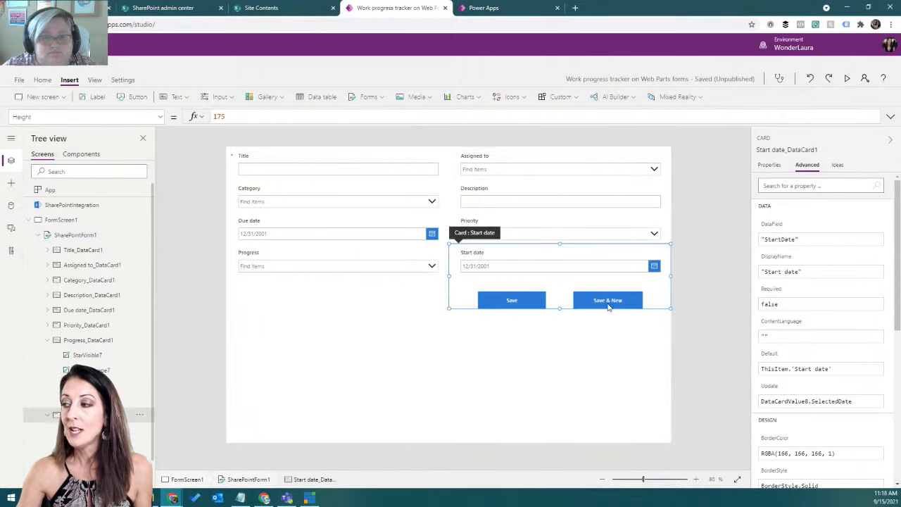
click(608, 302)
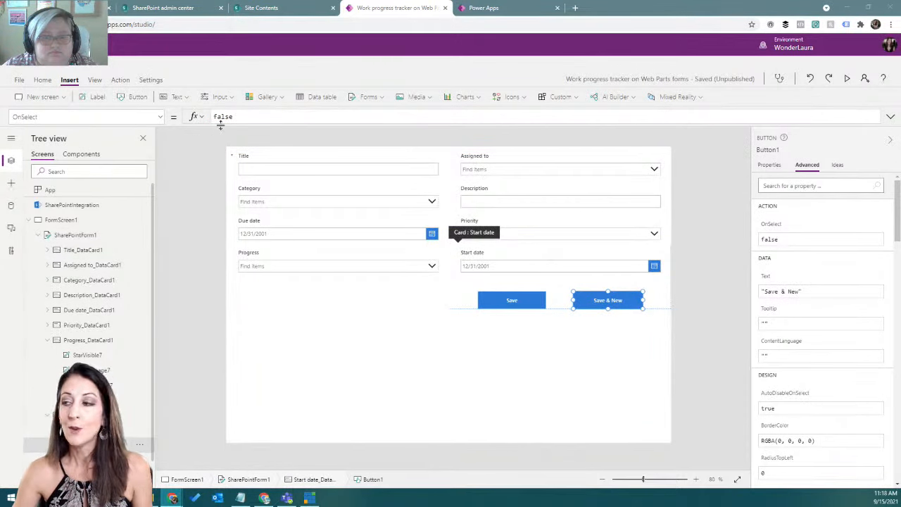
drag(240, 118, 205, 118)
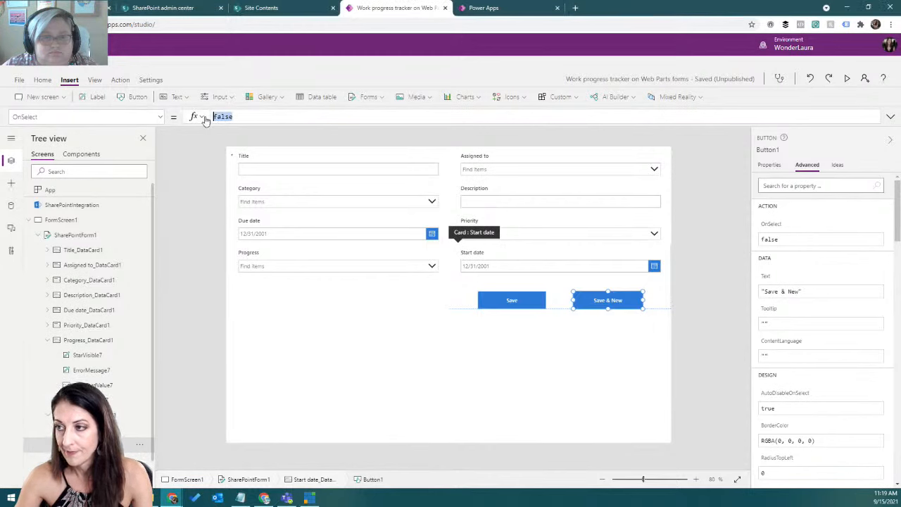
text(se)
text(()
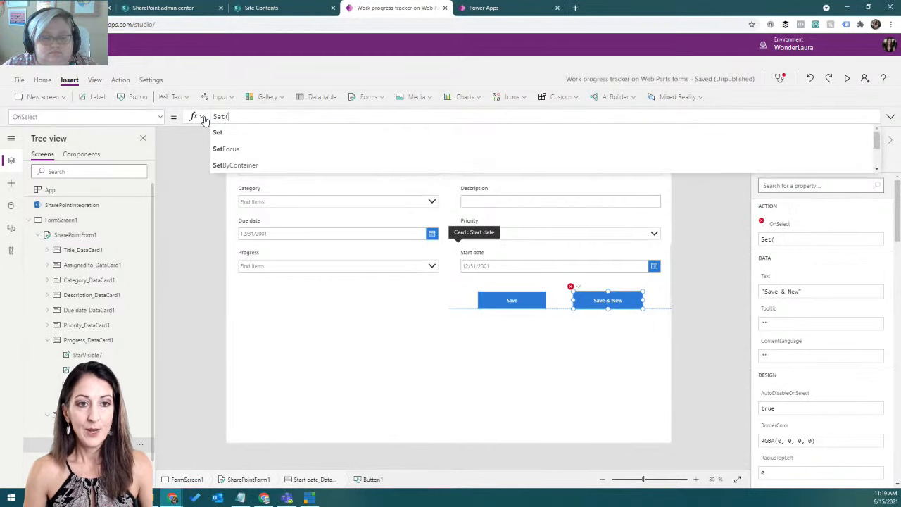
text(var)
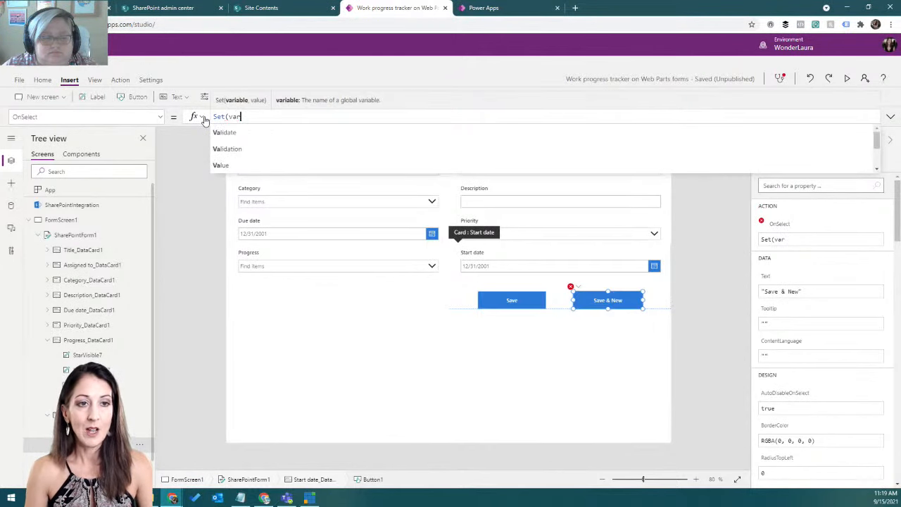
text(SaveAnd)
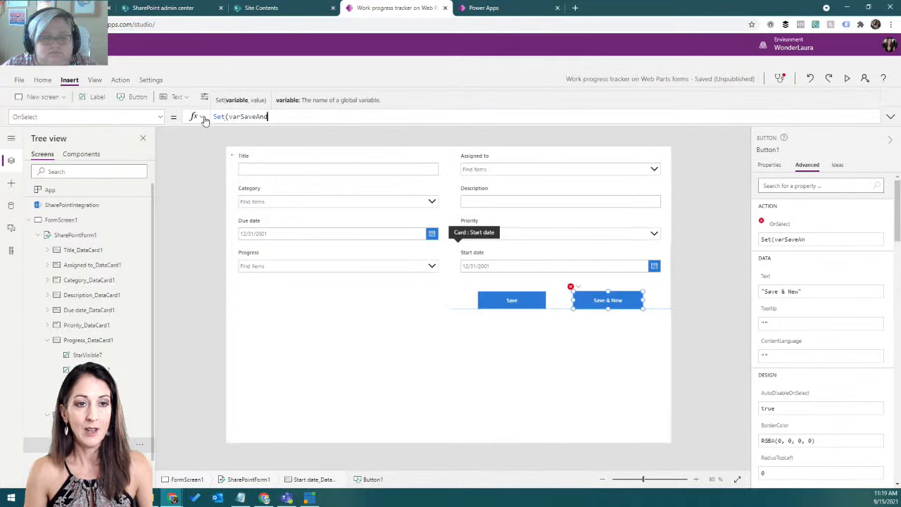
text(New,t)
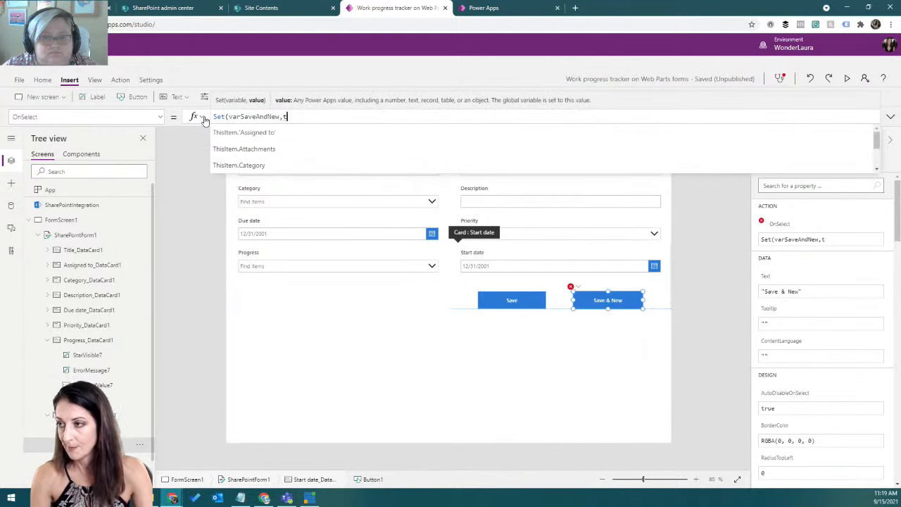
text(rue);sub)
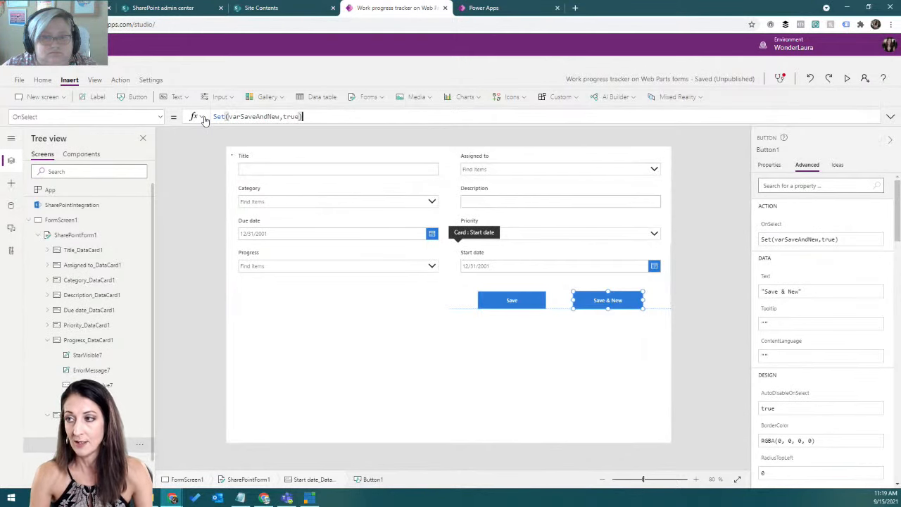
key(Tab)
text(share)
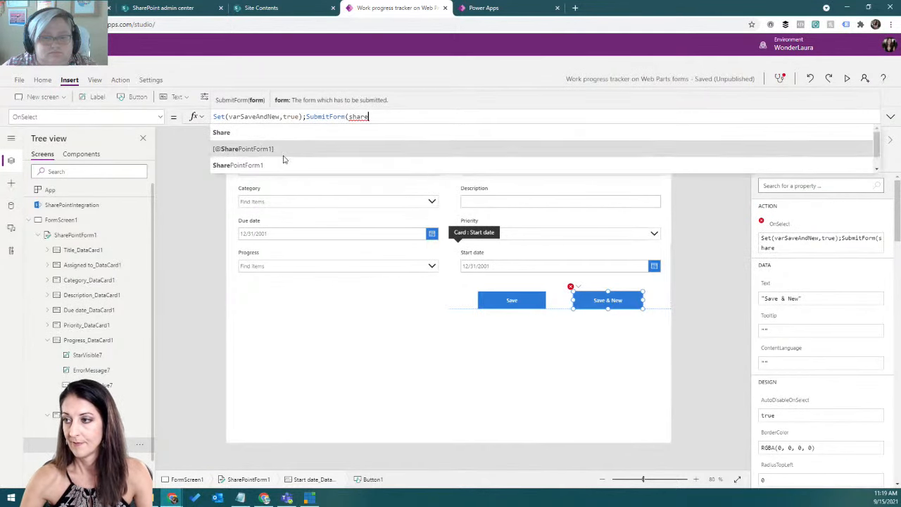
click(283, 162)
text())
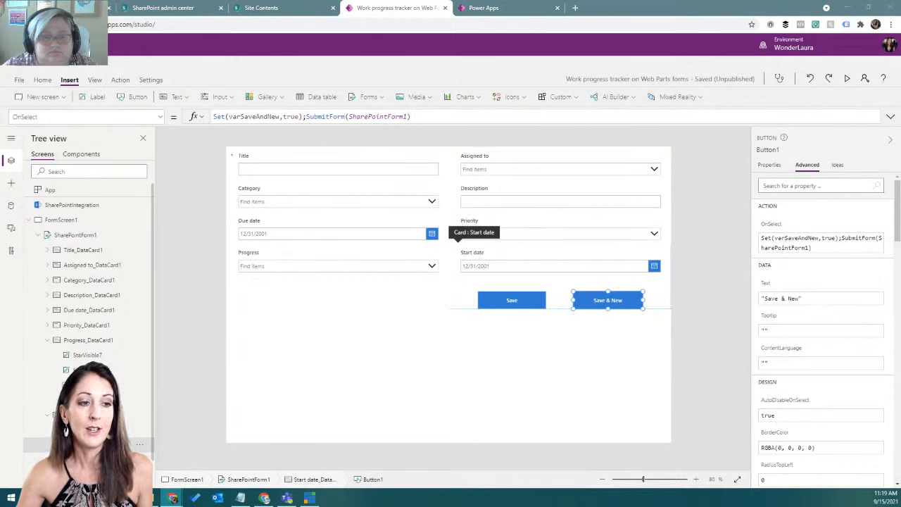
- Split SharePointForm1's OnSuccess formula so RequestHide() sits on its own line, with a blank line after ResetForm(Self);
click(392, 327)
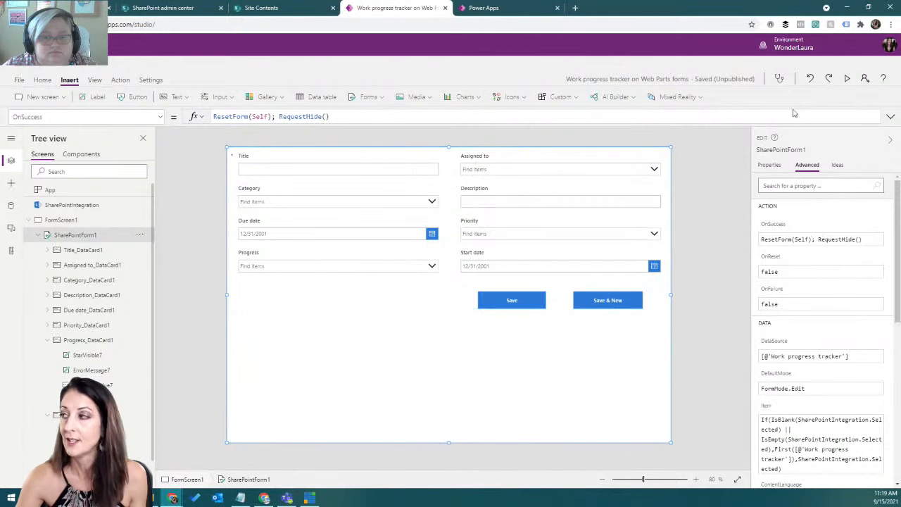
click(891, 116)
double_click(280, 117)
key(shift+Return)
key(shift+Return)
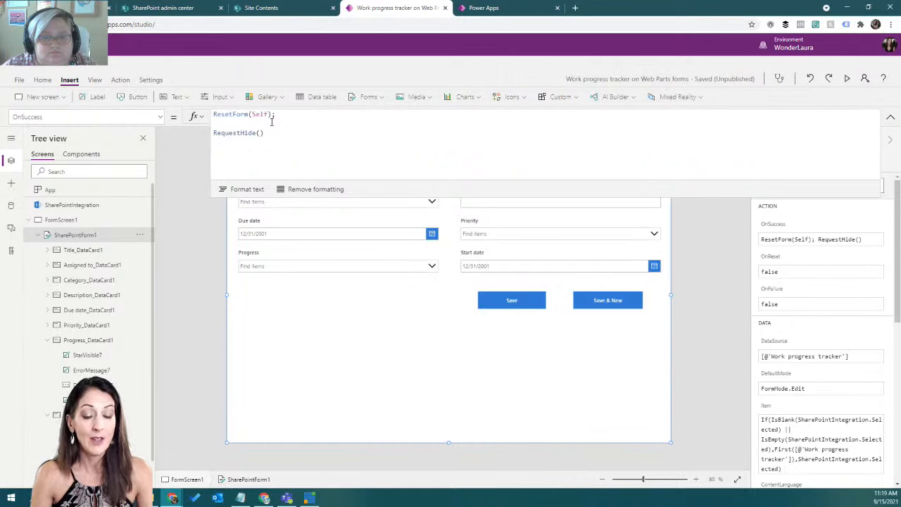
- Change the end of SharePointForm1's OnSuccess formula to If(varSaveAndNew, NewForm(SharePointForm1), RequestHide()) and format the formula text
text(If()
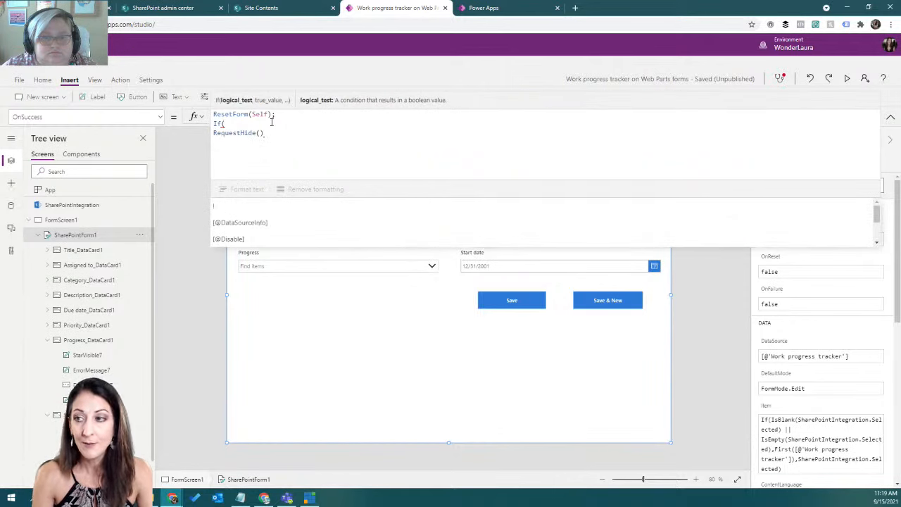
text(yarSaveAndNew)
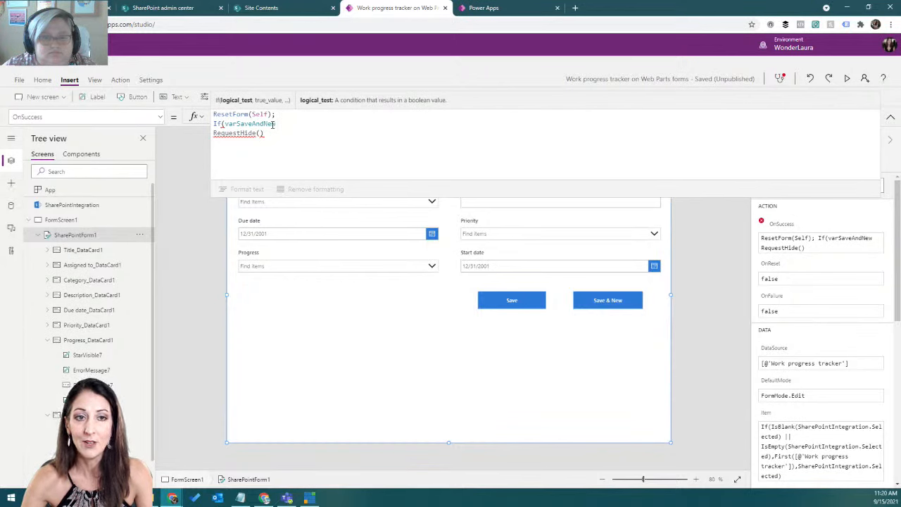
text(,)
key(Return)
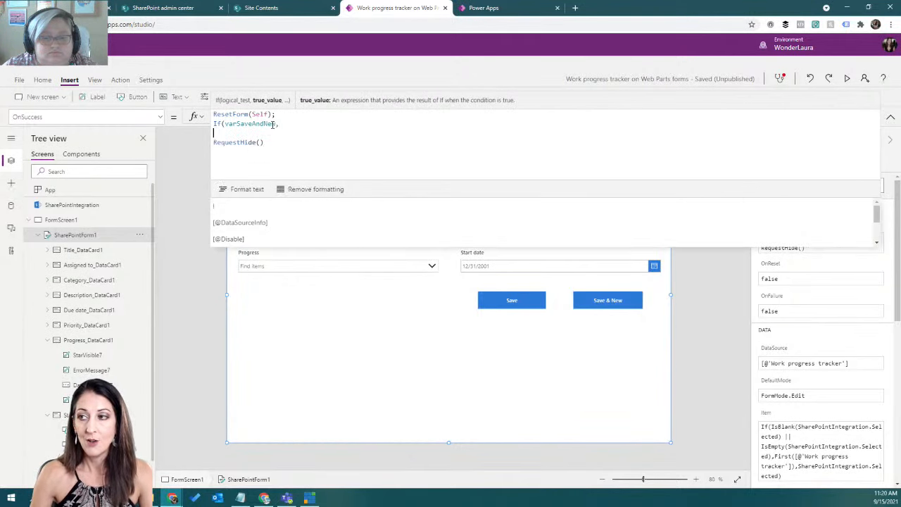
text(newf)
key(Tab)
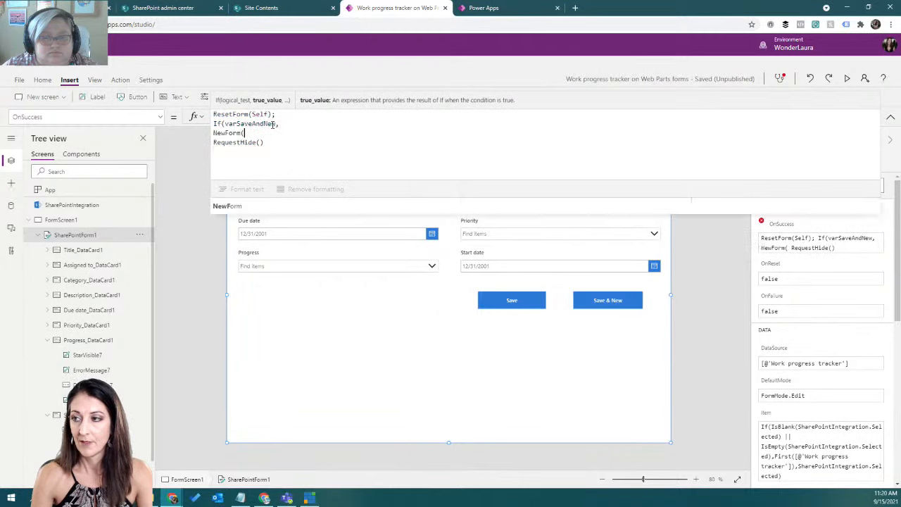
text(sha)
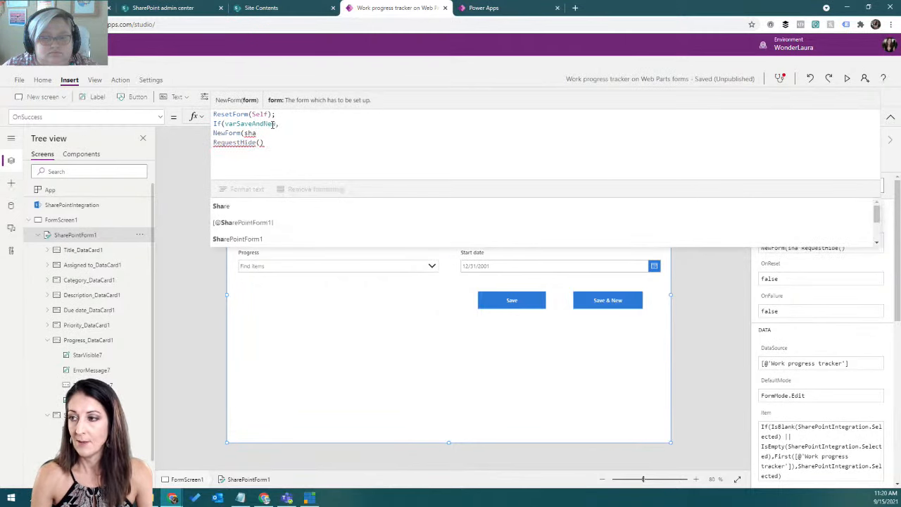
click(282, 238)
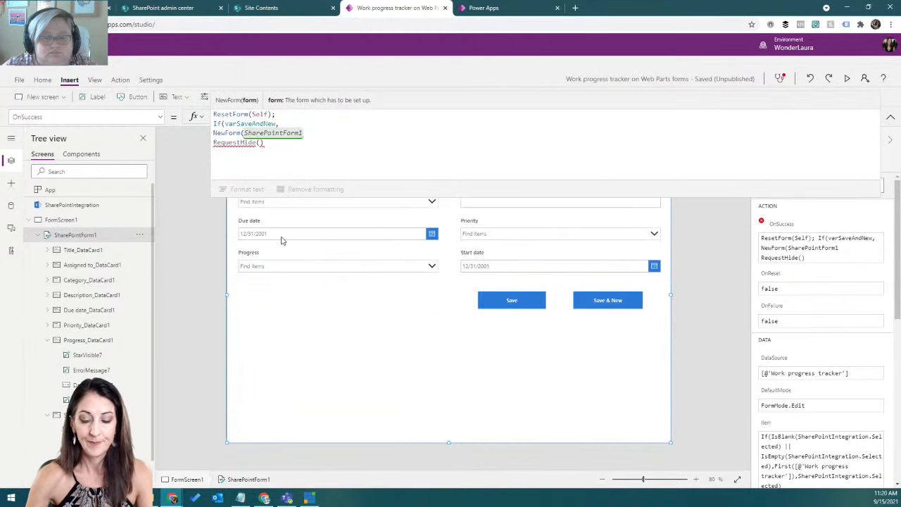
text(),)
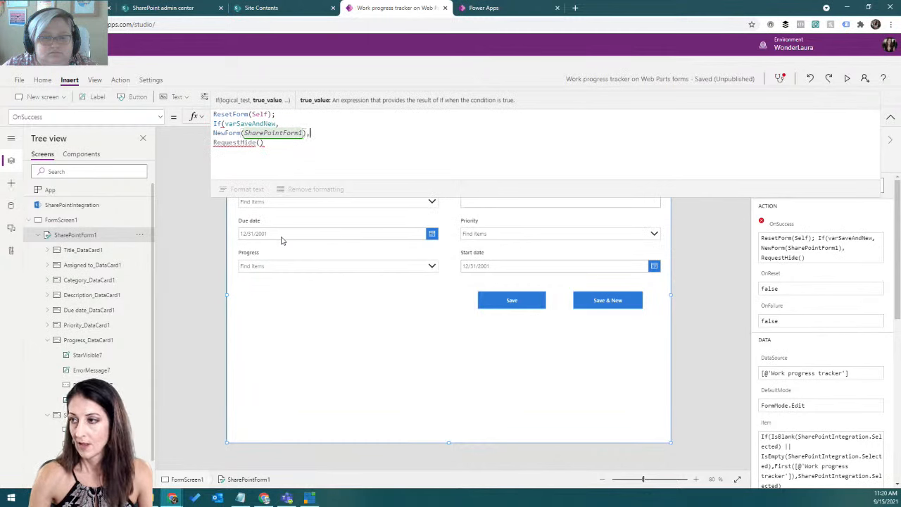
click(285, 145)
click(247, 189)
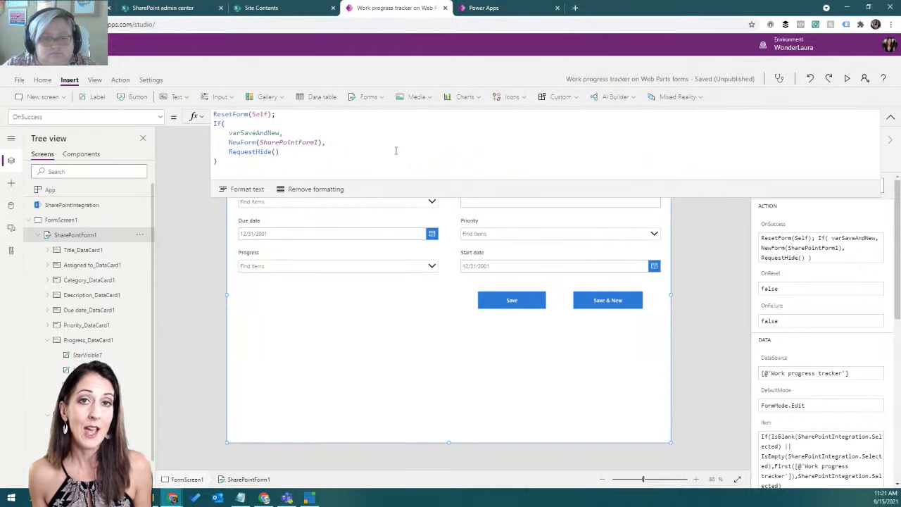
- Save and publish the customized form, returning to the Work progress tracker list in SharePoint
click(891, 117)
click(50, 62)
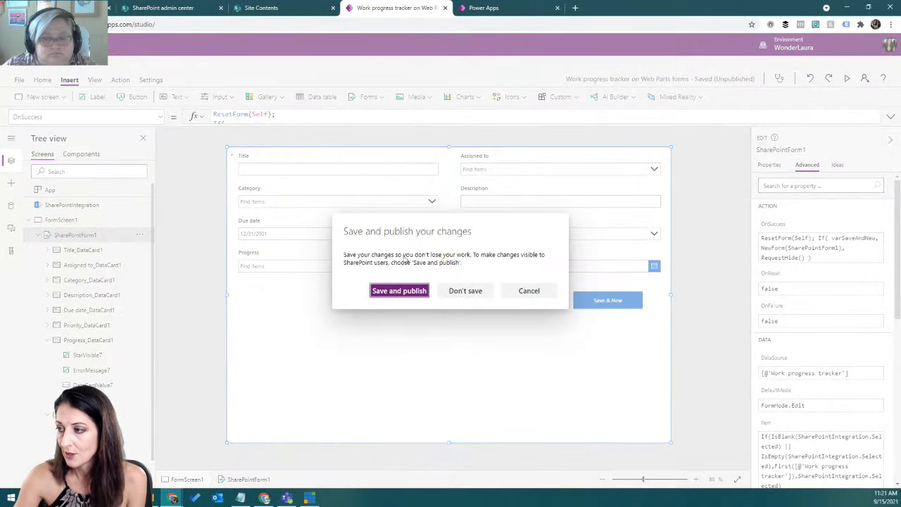
click(399, 291)
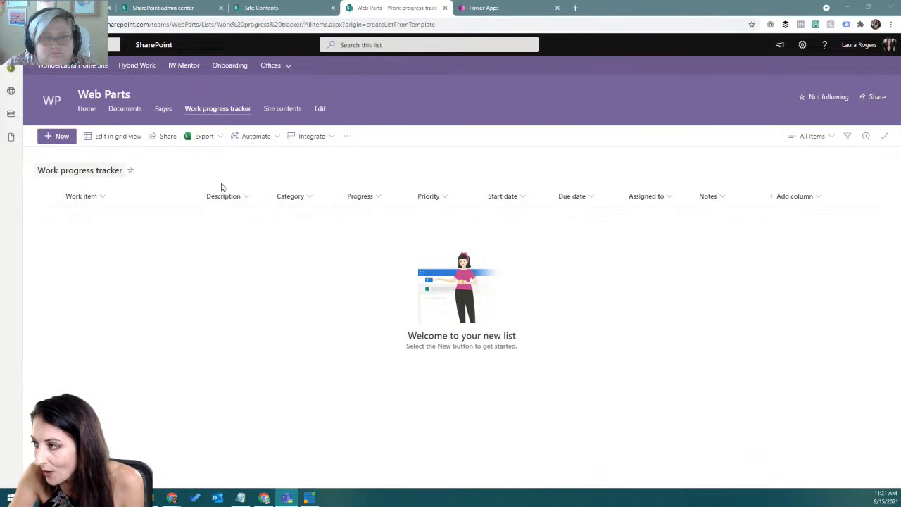
- Check which new item form the list opens, close it and reload the Work progress tracker list
click(61, 136)
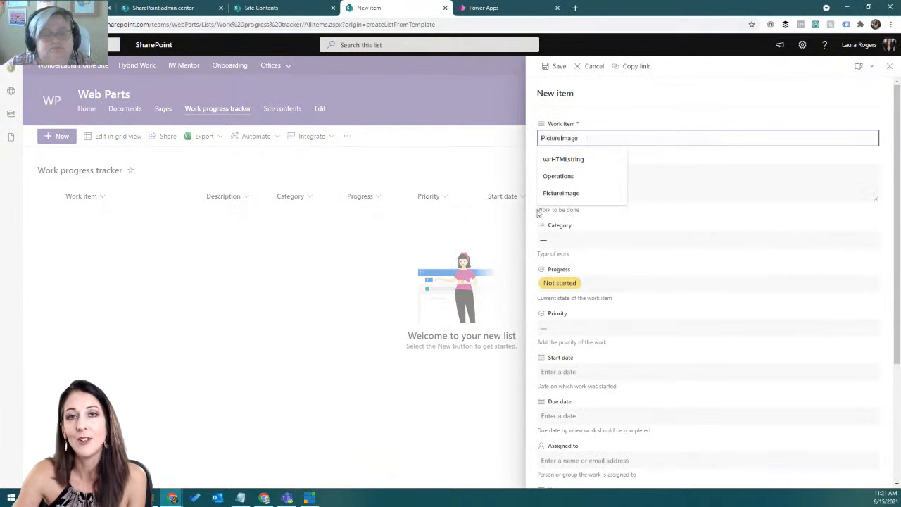
click(890, 66)
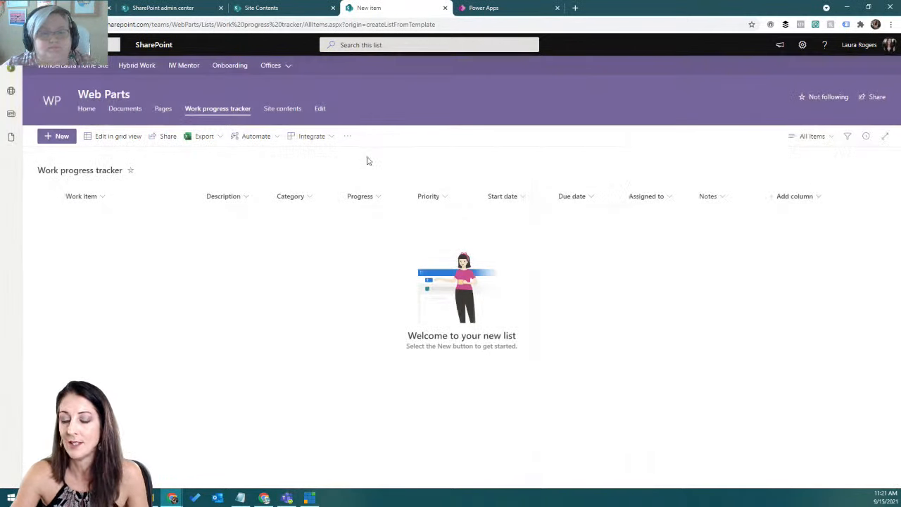
key(F5)
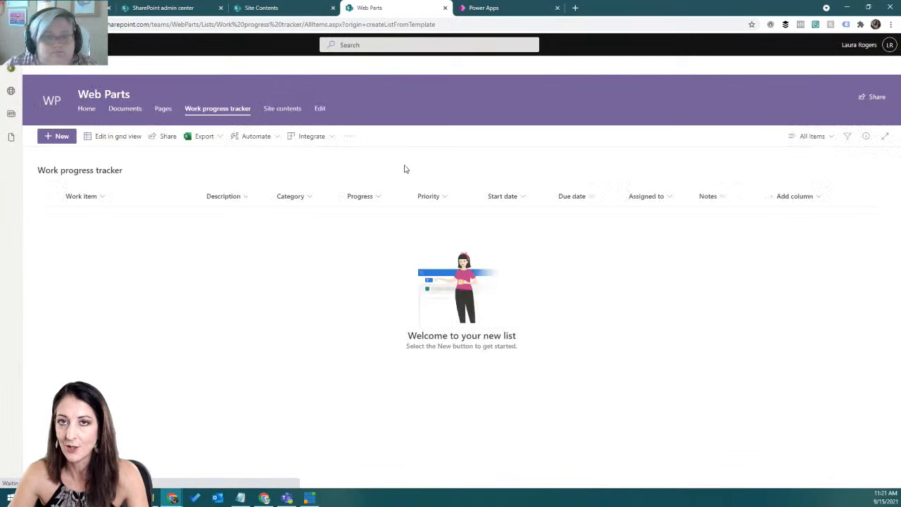
- Create a list item titled test with category Engineering and description x, submitting it with the form's custom Save
click(61, 138)
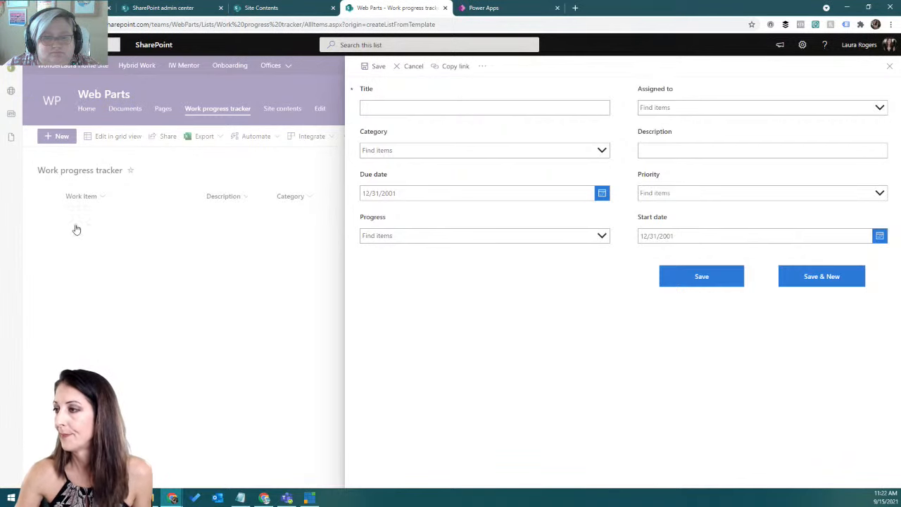
click(456, 104)
text(test)
click(602, 150)
click(422, 231)
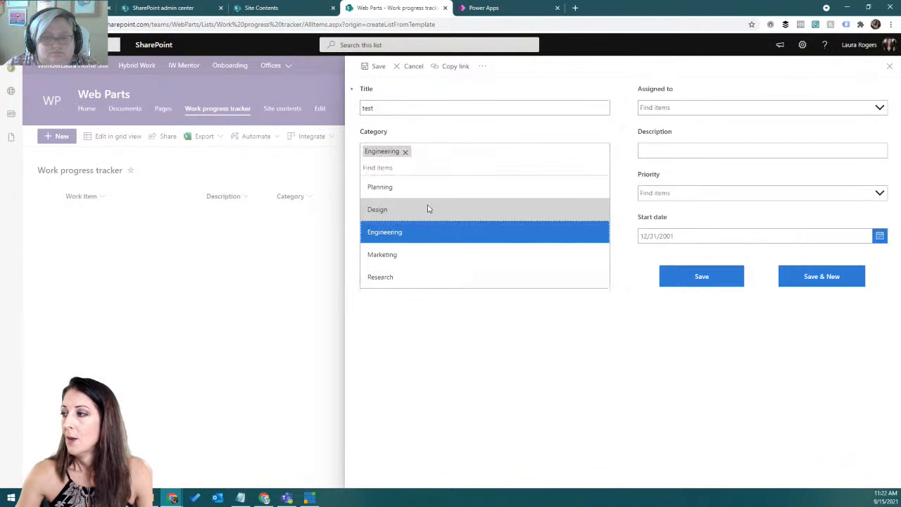
click(563, 138)
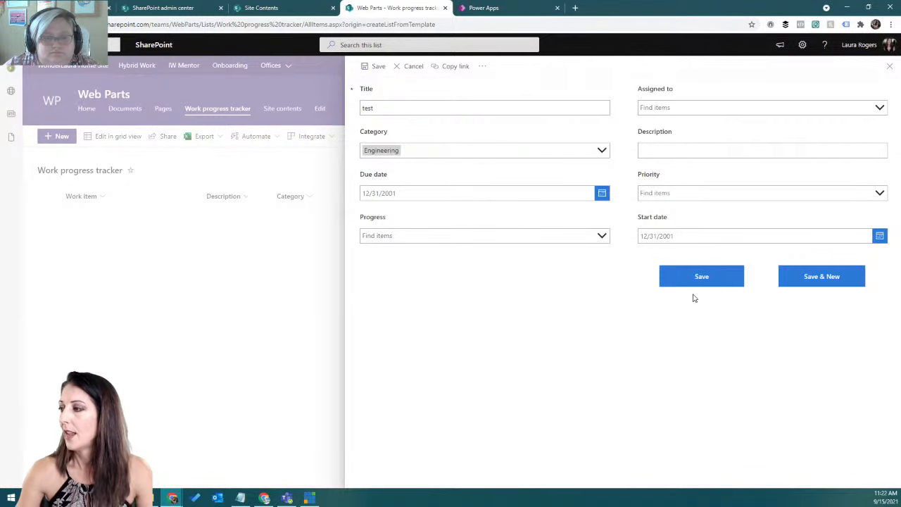
click(691, 150)
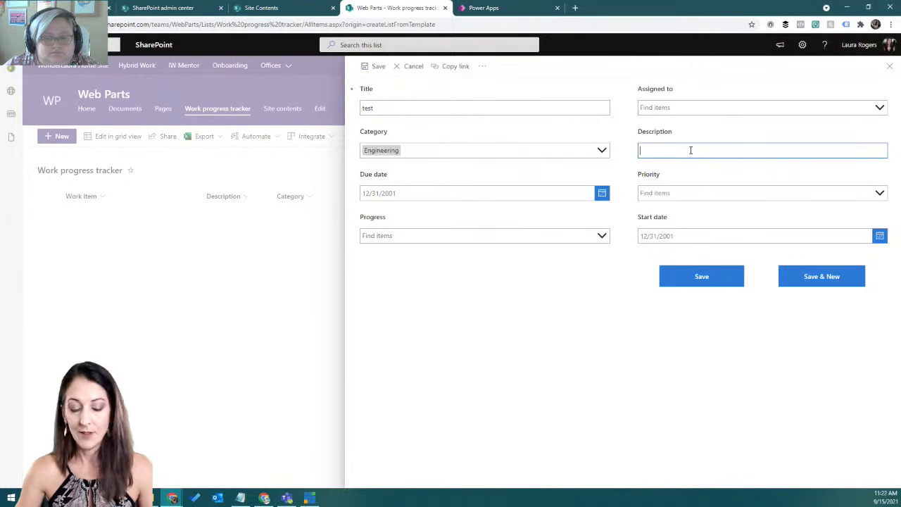
click(694, 278)
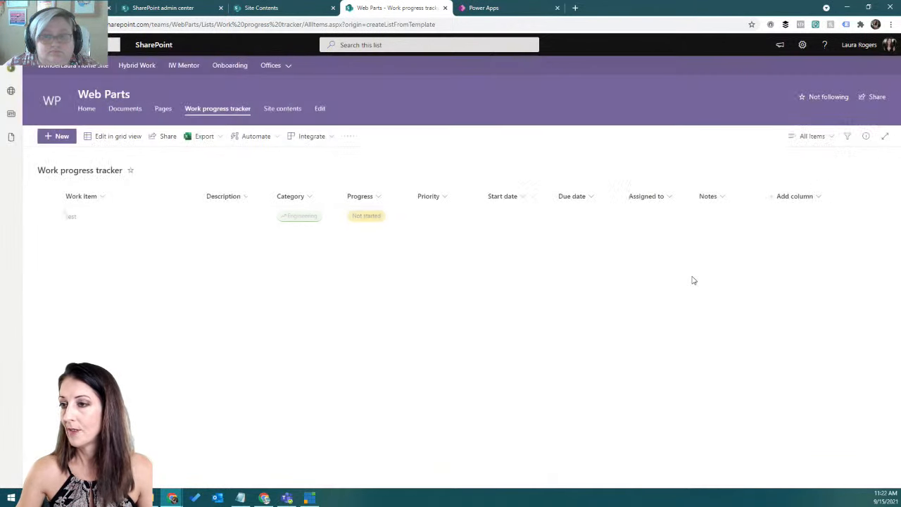
- Create a second list item titled two with priority Critical and submit it with Save & New
click(53, 138)
click(522, 107)
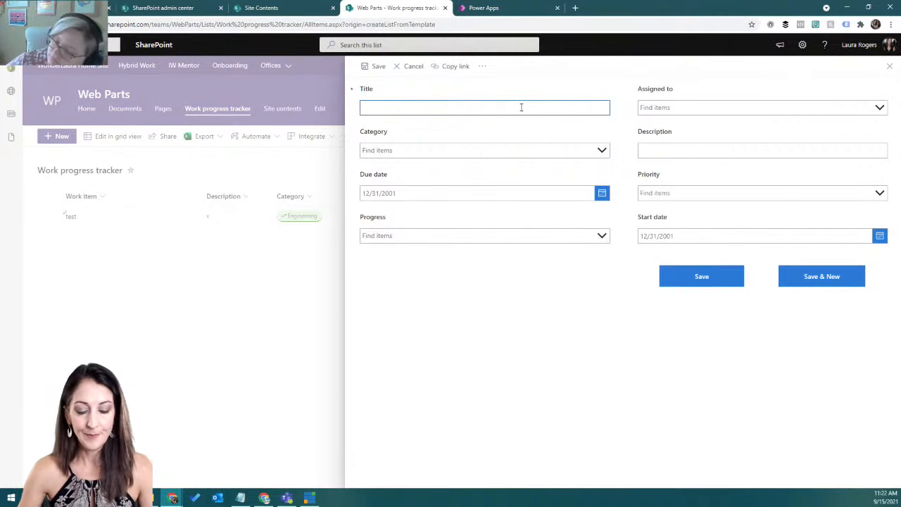
text(two)
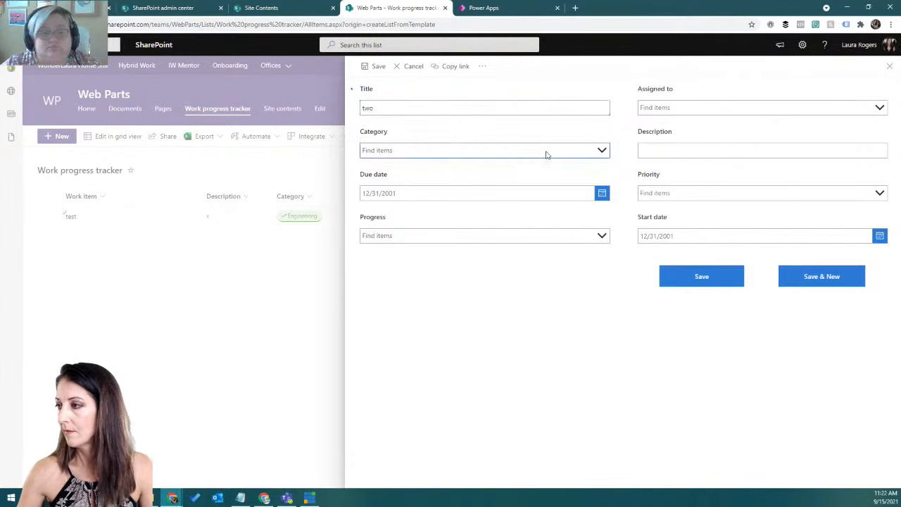
click(696, 193)
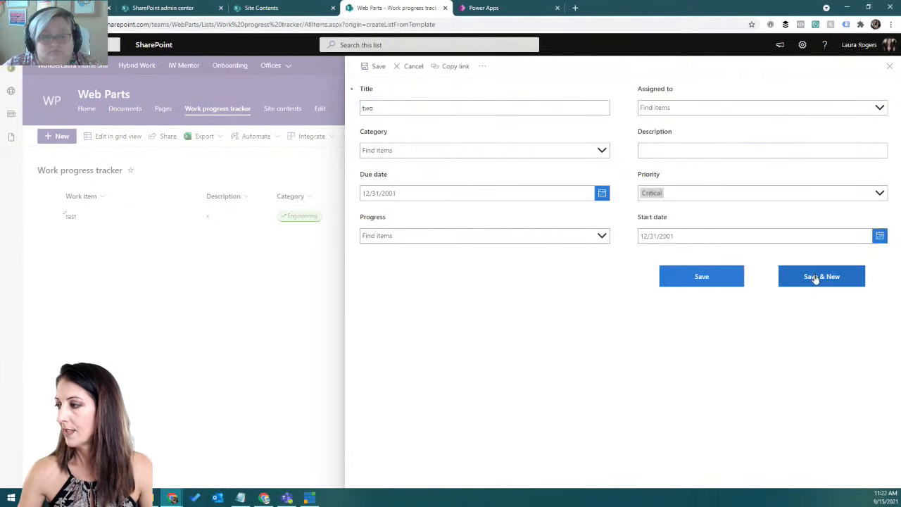
click(816, 278)
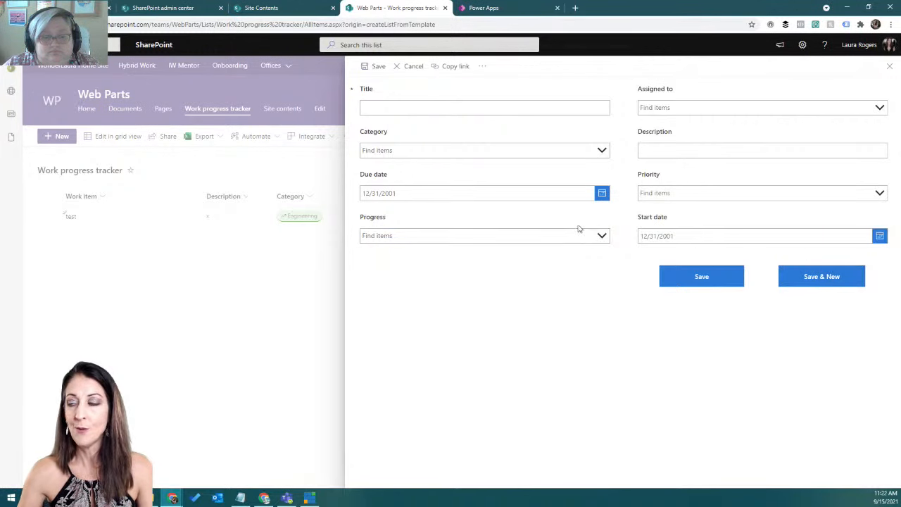
- Submit an item titled three with Save & New and one titled xyz with Save, and close the form
click(501, 107)
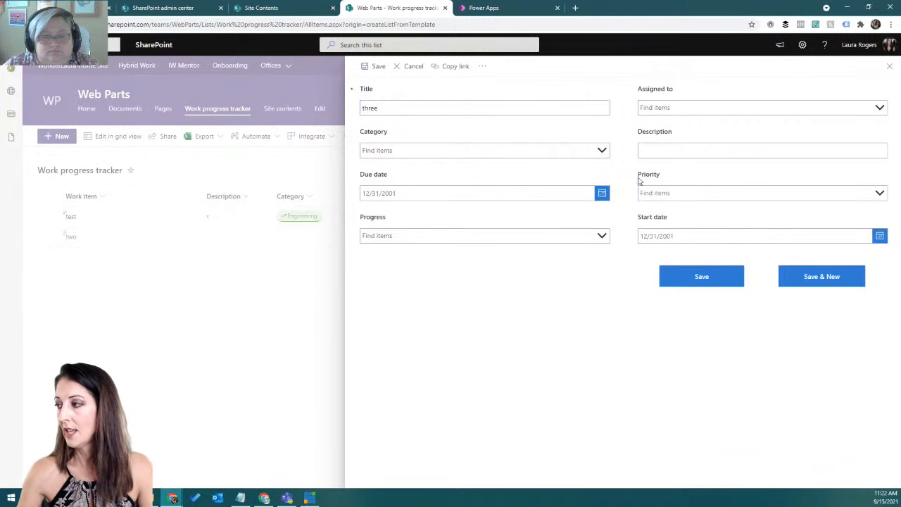
click(810, 277)
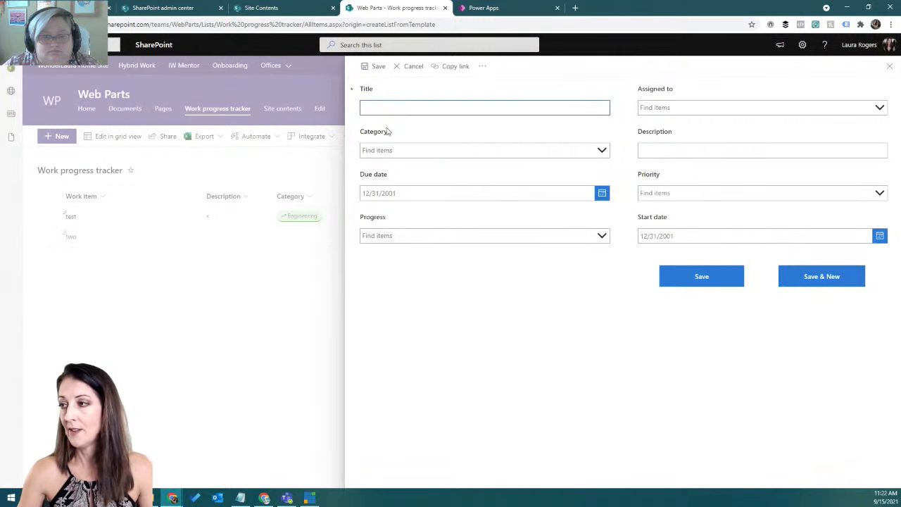
click(566, 110)
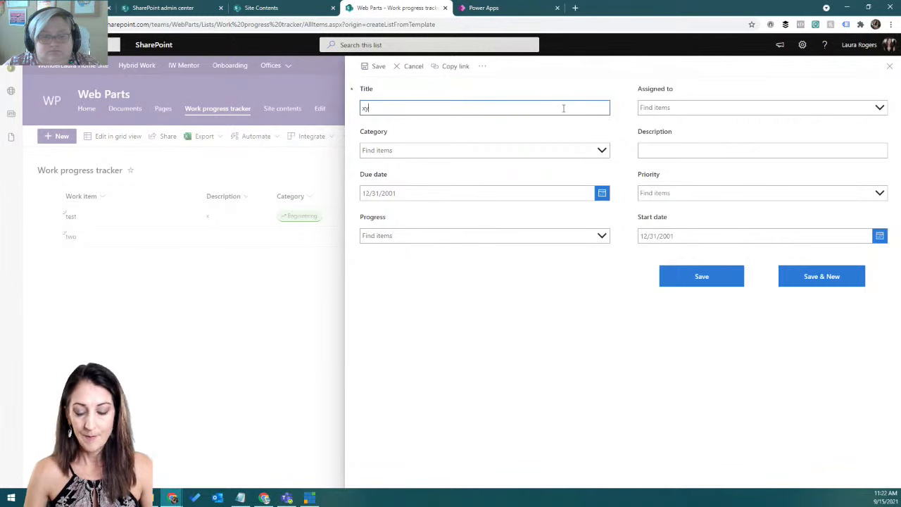
text(xyz)
click(673, 280)
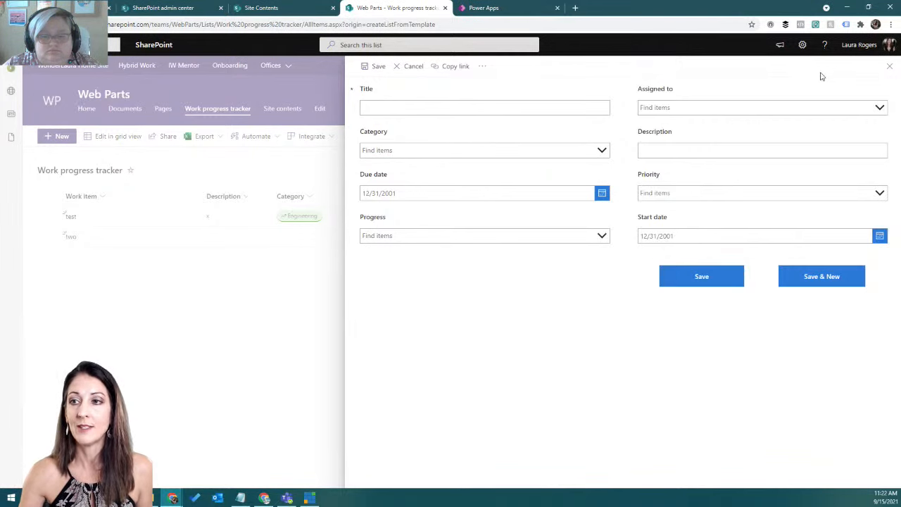
click(890, 67)
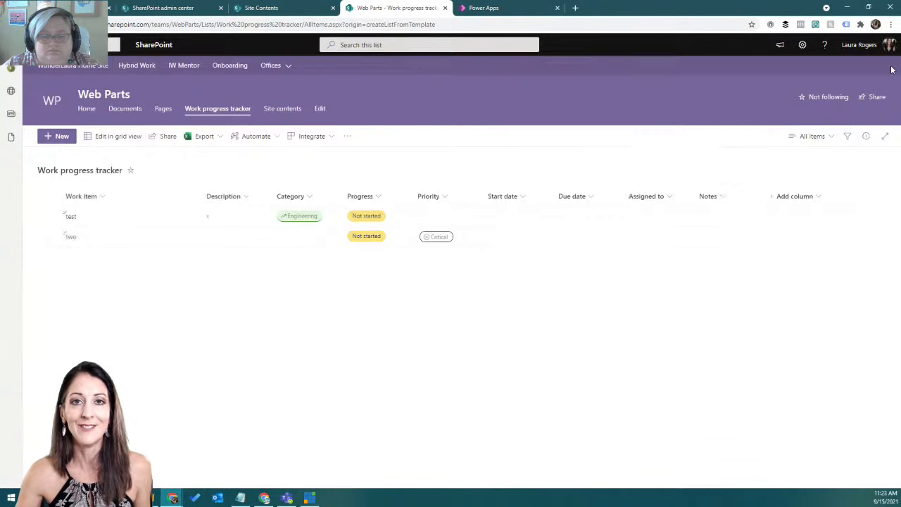
- Reopen the Work progress tracker list form for customization in Power Apps and close the form's field list
click(304, 138)
mouse_move(317, 161)
click(412, 190)
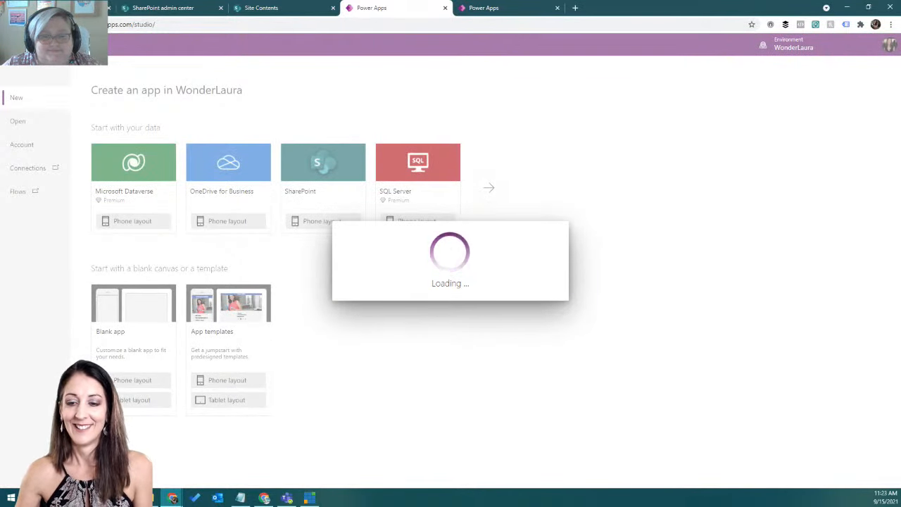
click(2, 366)
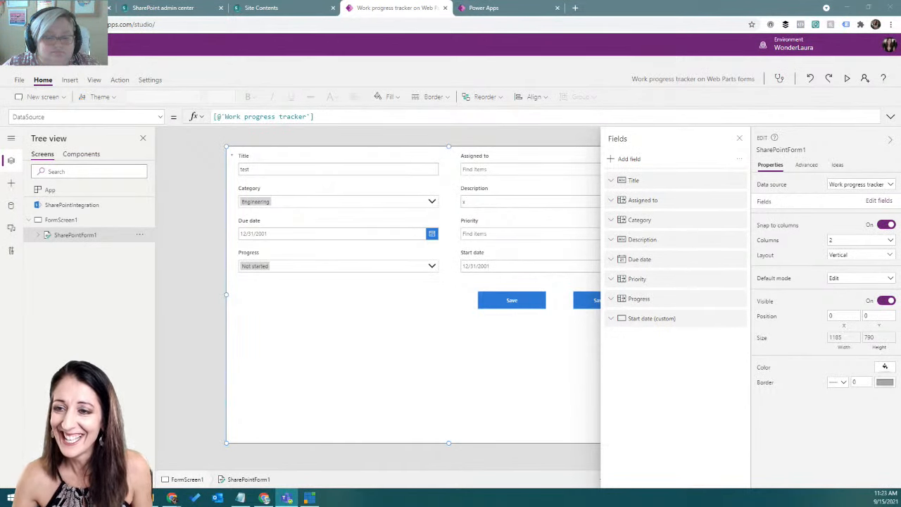
key(alt+Tab)
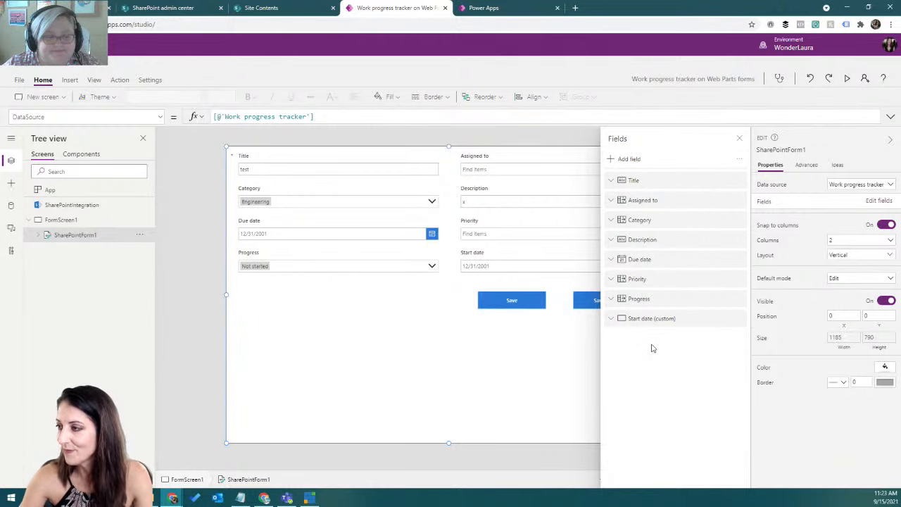
click(740, 138)
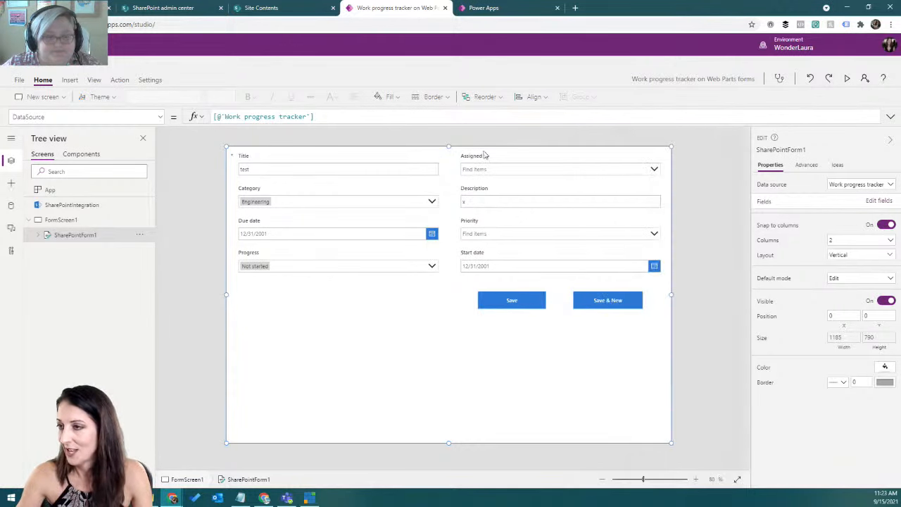
- Add a label with the text 2 in the empty area below the Progress field, at about X 84, Y 620
click(70, 80)
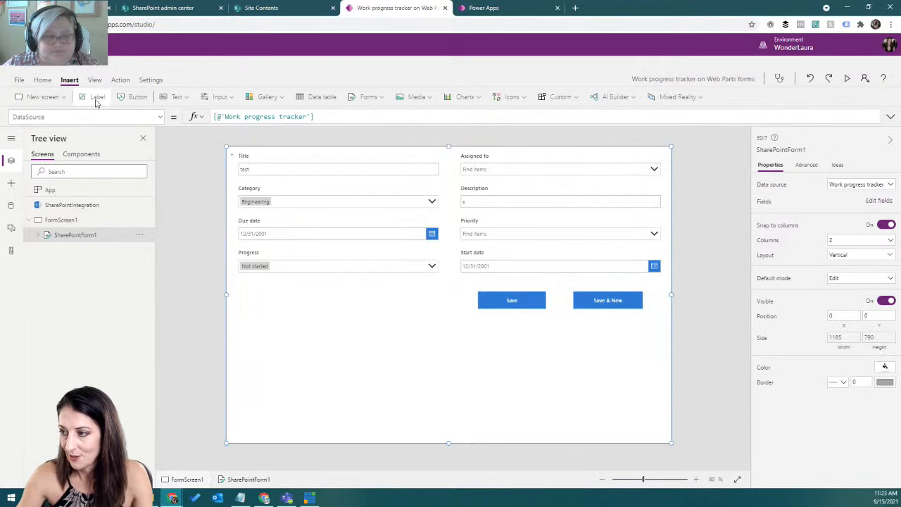
click(96, 102)
drag(282, 169, 292, 388)
double_click(266, 388)
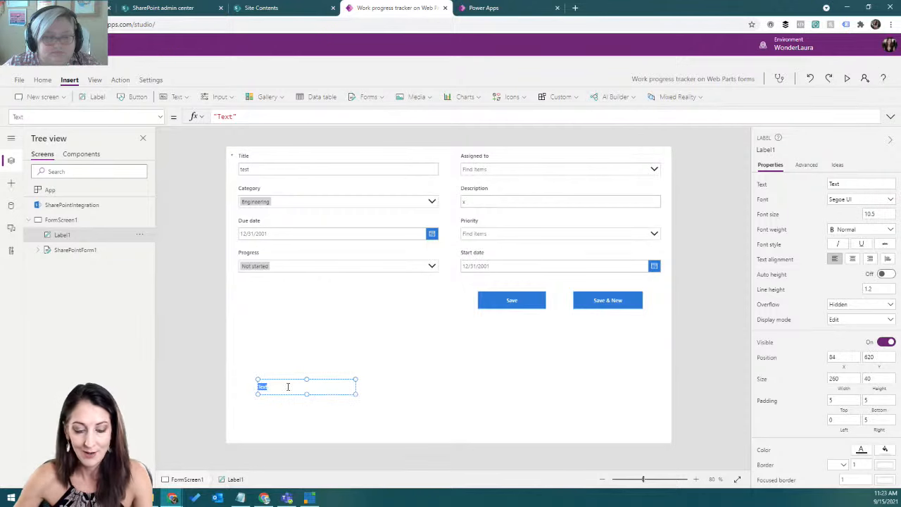
click(275, 366)
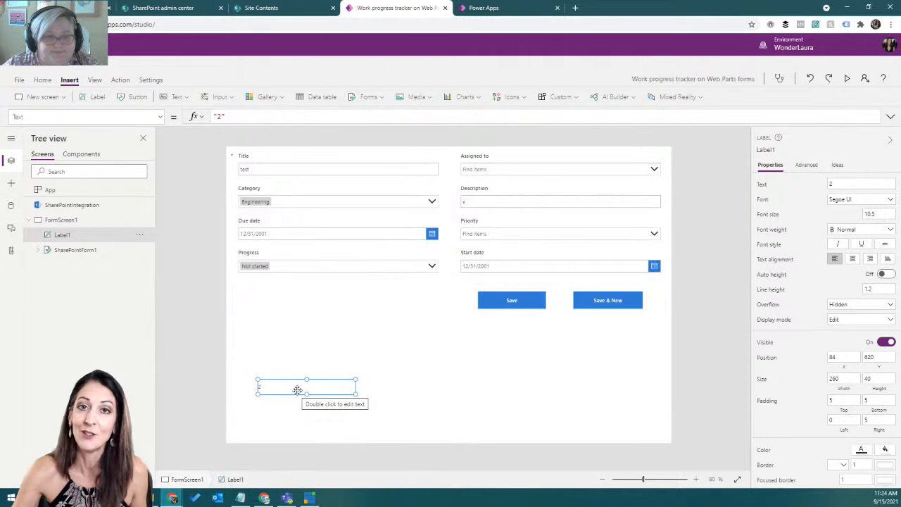
- Add Set(varSaveAndNew,false); on its own line before SubmitForm(SharePointForm1) in the Save button's OnSelect formula
click(514, 302)
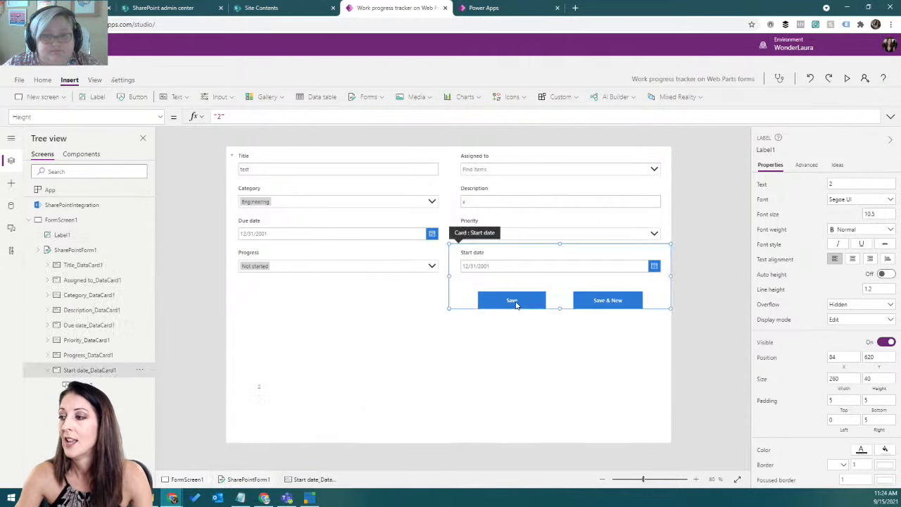
click(512, 302)
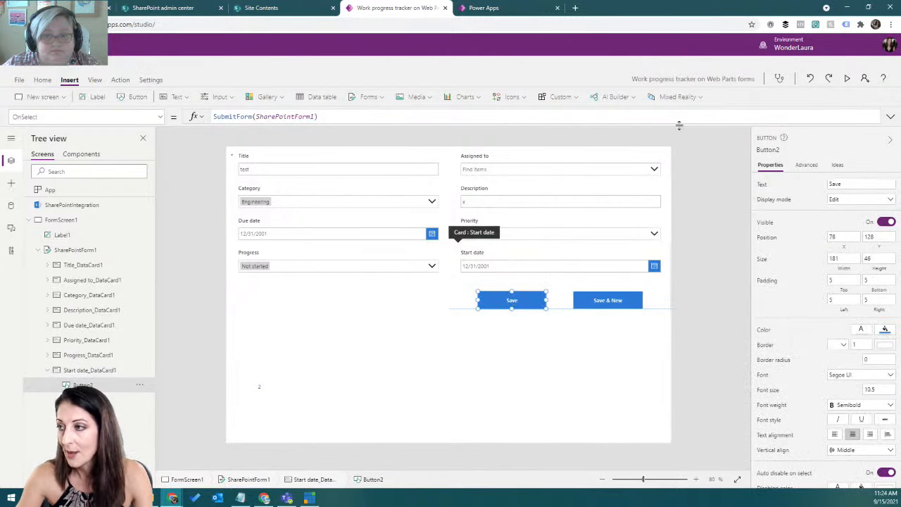
click(283, 116)
click(214, 116)
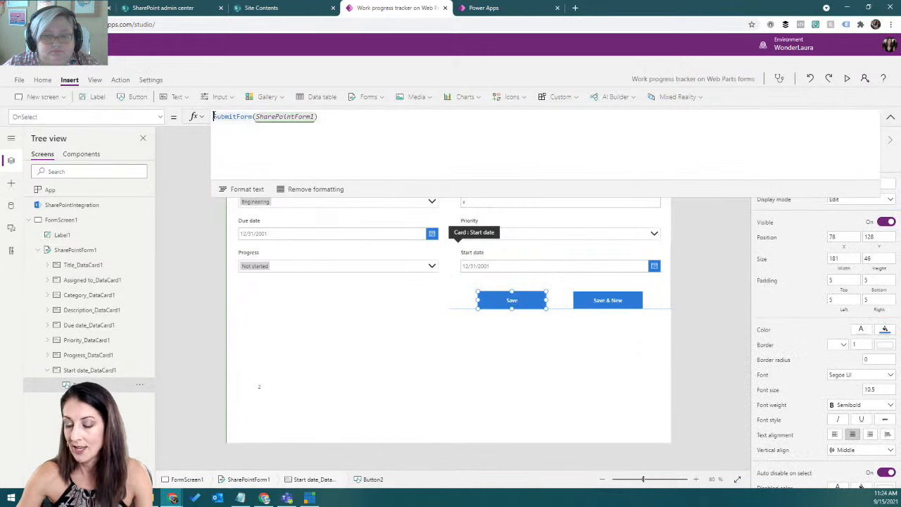
key(Return)
text(Set(var)
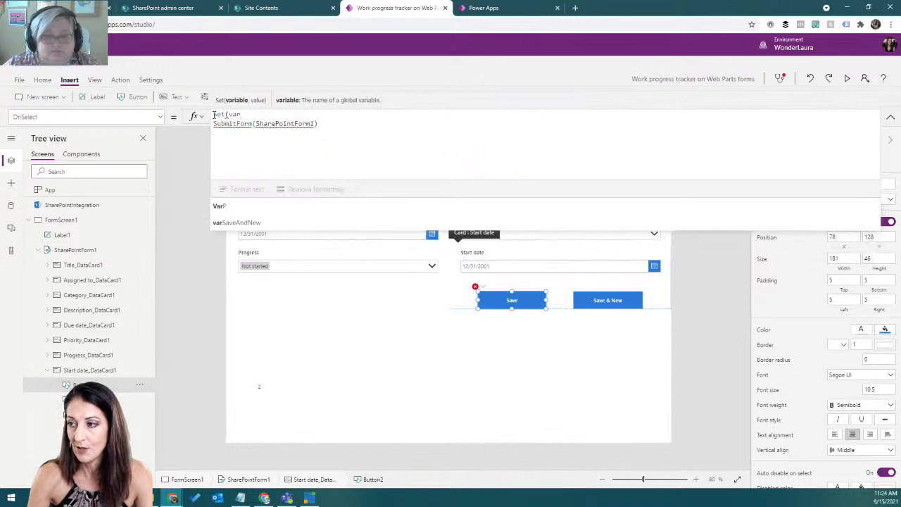
click(264, 223)
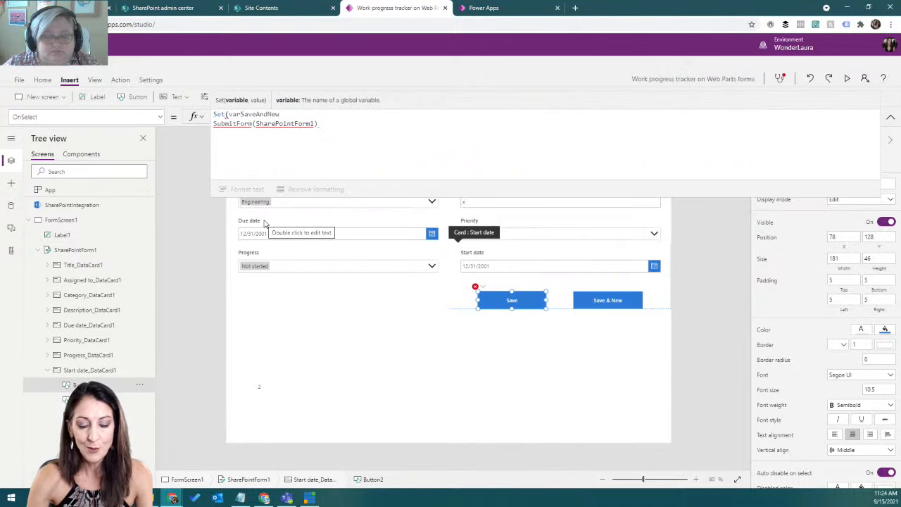
text(,false)
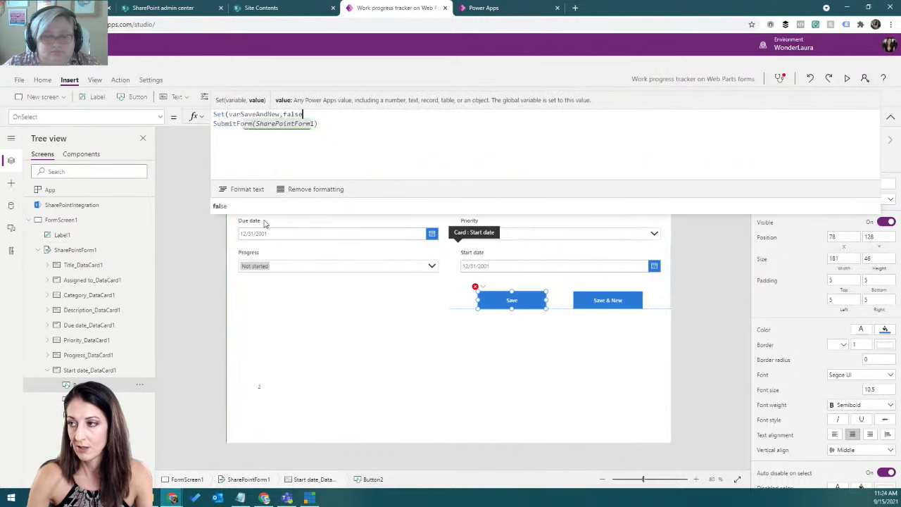
text();)
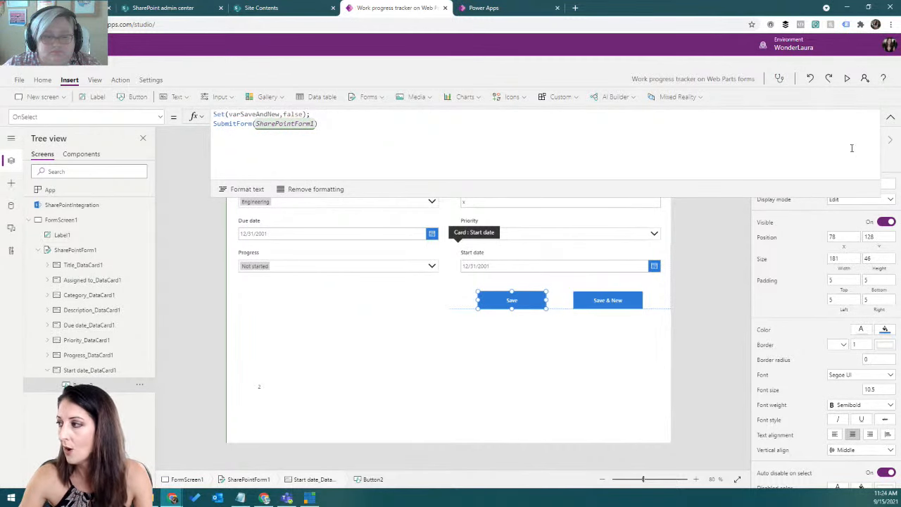
click(891, 118)
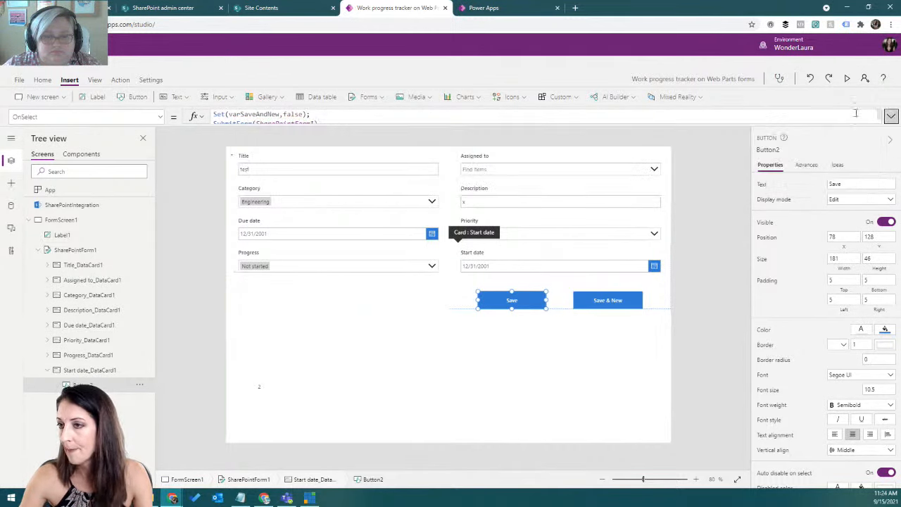
- Insert Set(varSaveAndNew,false); before SubmitForm(SharePointForm1) in the OnSave formula of SharePointIntegration
click(72, 205)
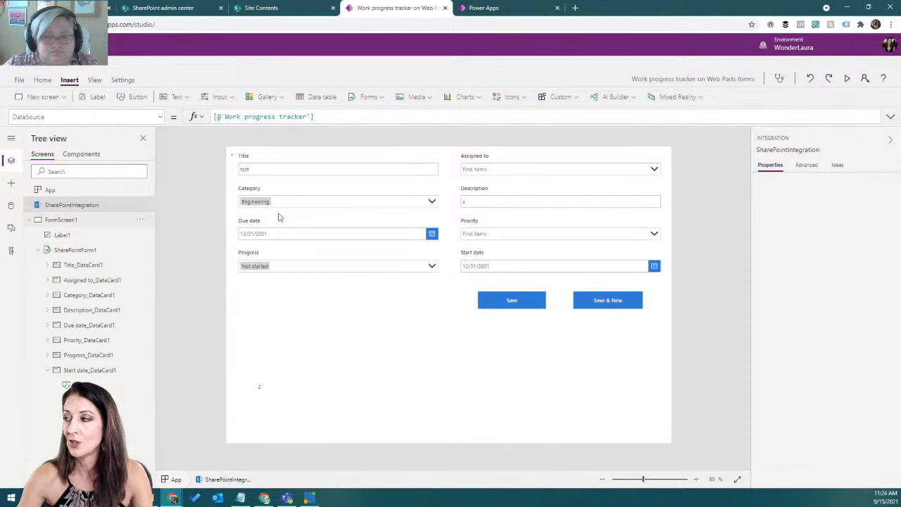
click(808, 166)
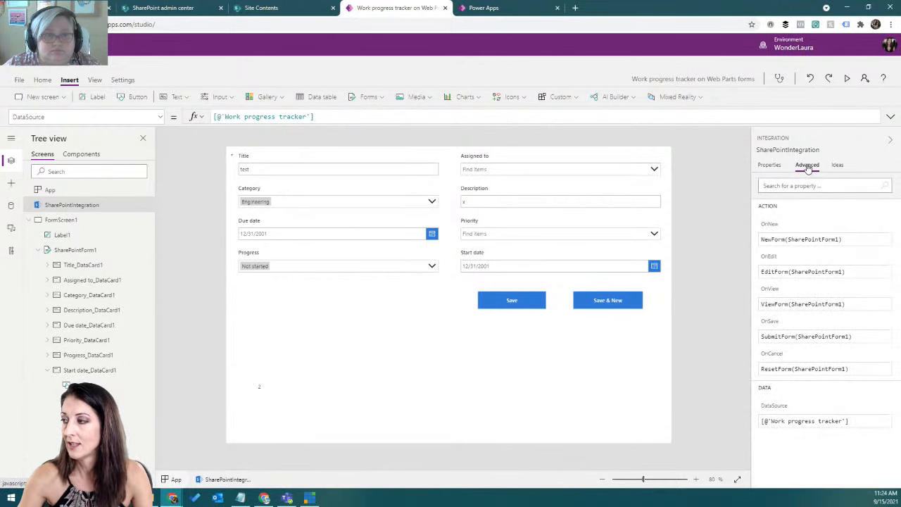
click(861, 337)
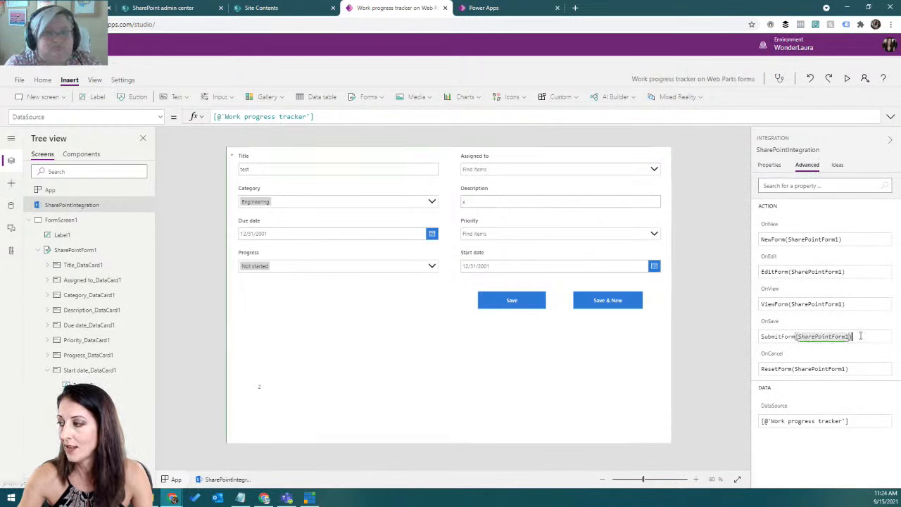
click(160, 117)
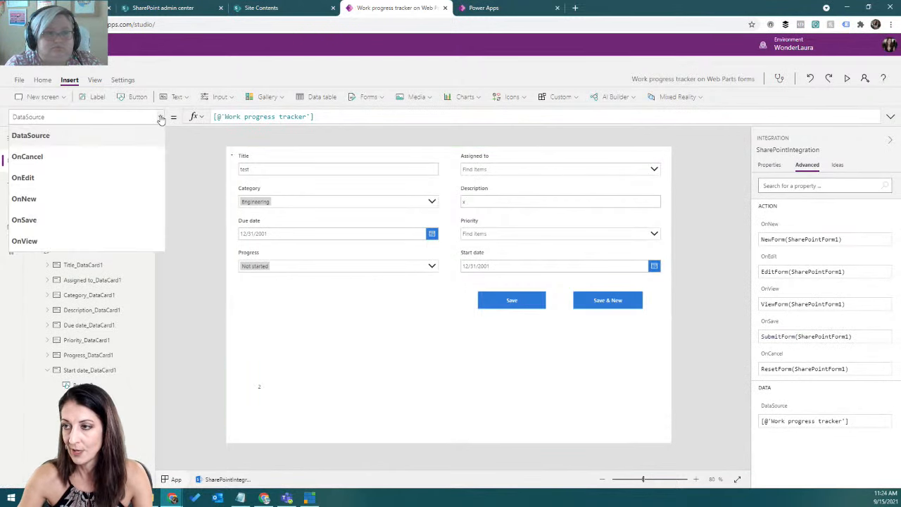
click(807, 339)
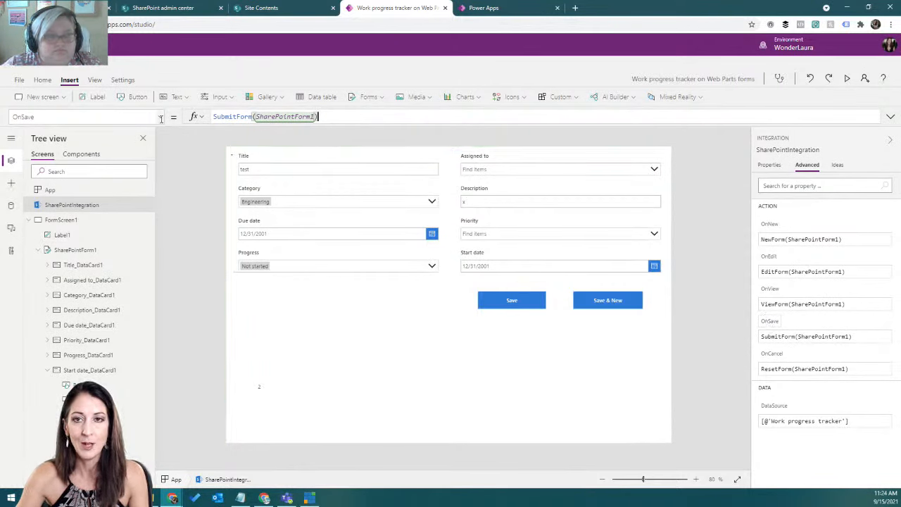
click(891, 118)
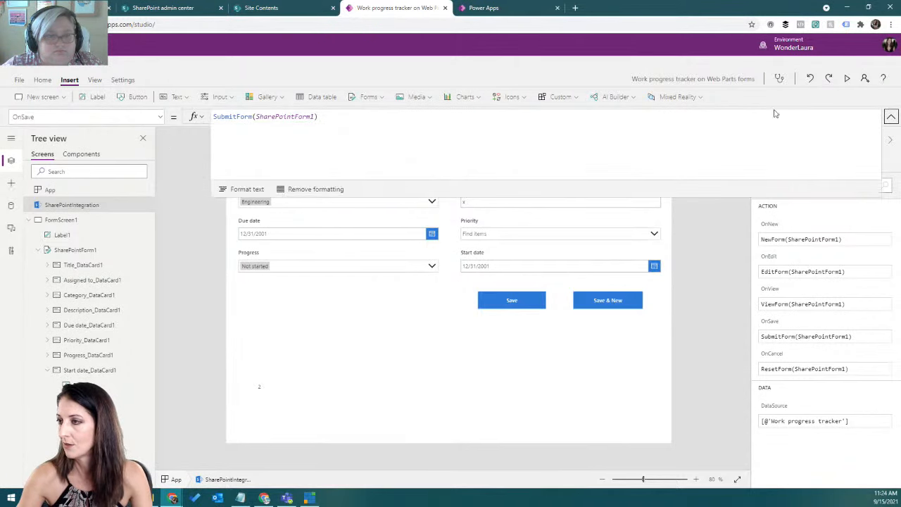
click(214, 117)
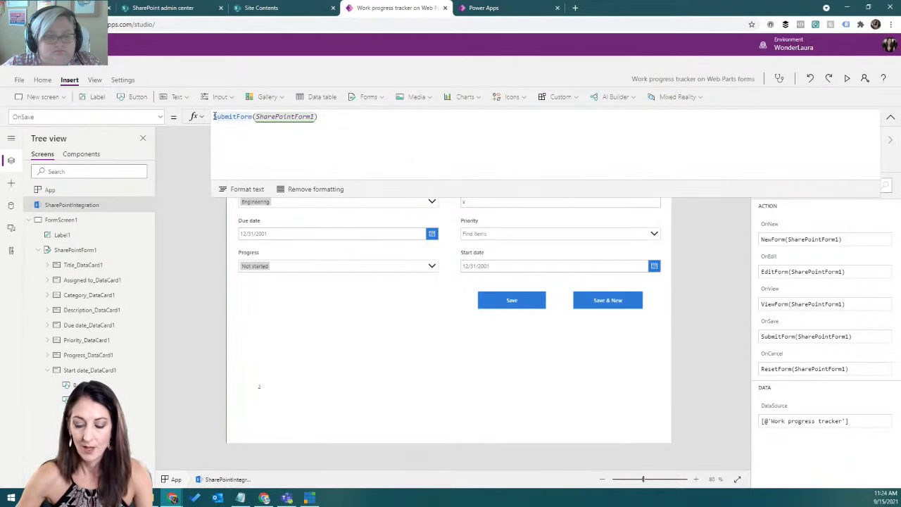
key(shift+Return)
text(Set(v)
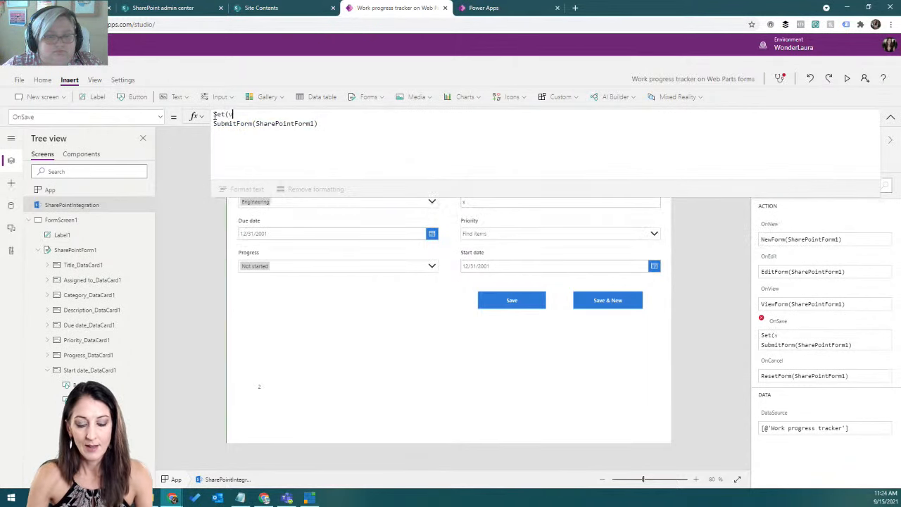
text(arSaveAndNew)
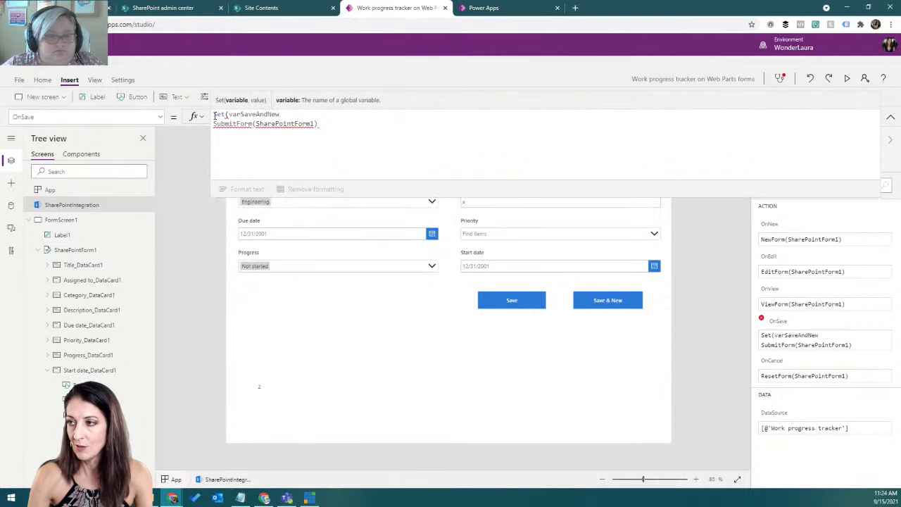
text(,false);)
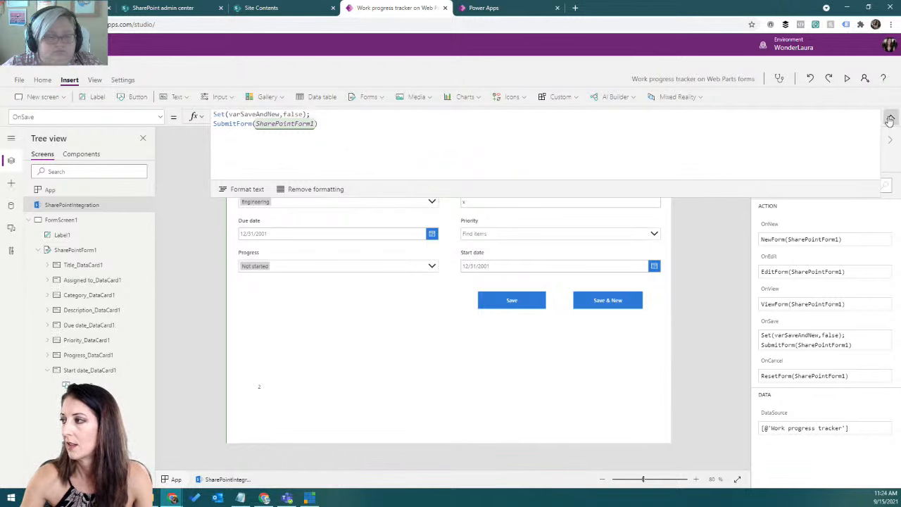
- Change the text of the label below the form fields to 3, and save and publish the form while returning to the list
click(258, 386)
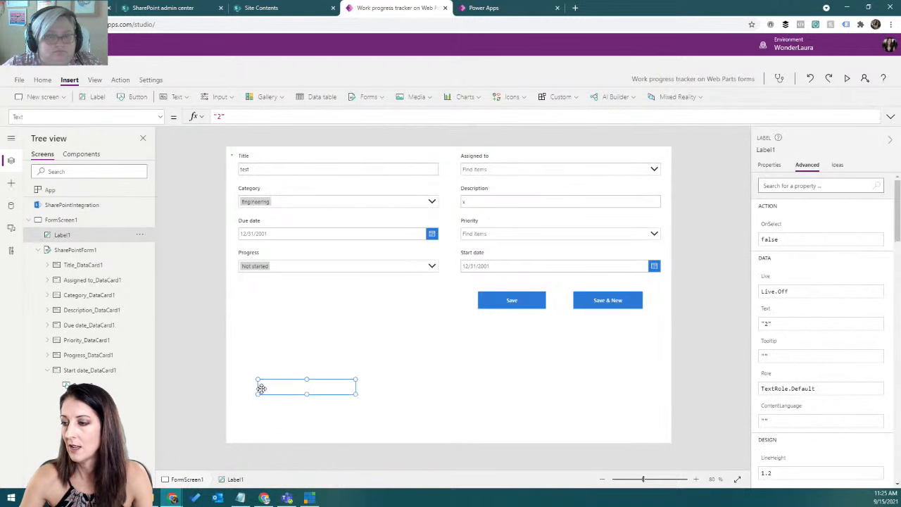
double_click(272, 389)
text(3)
click(268, 418)
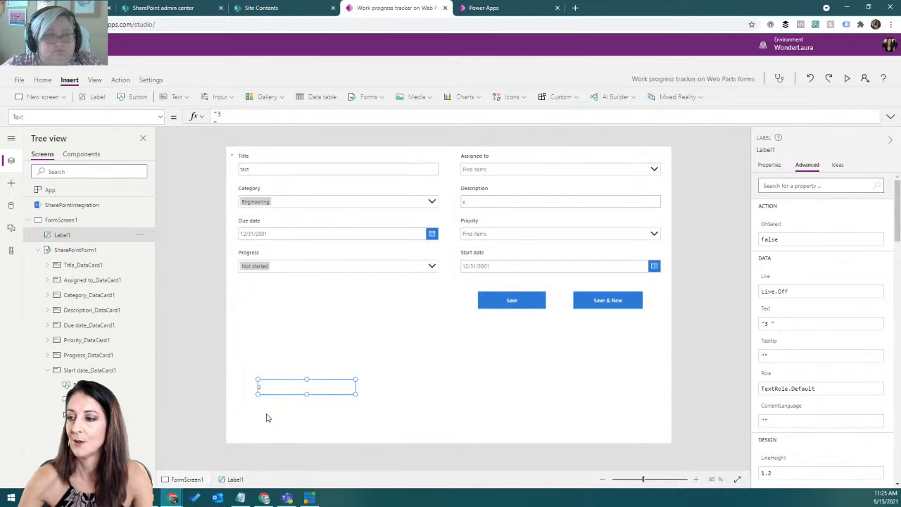
click(30, 68)
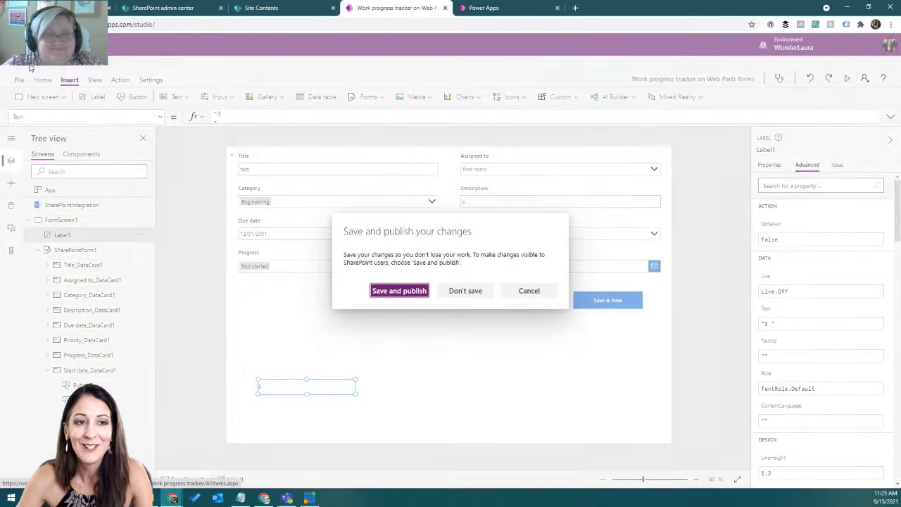
click(386, 292)
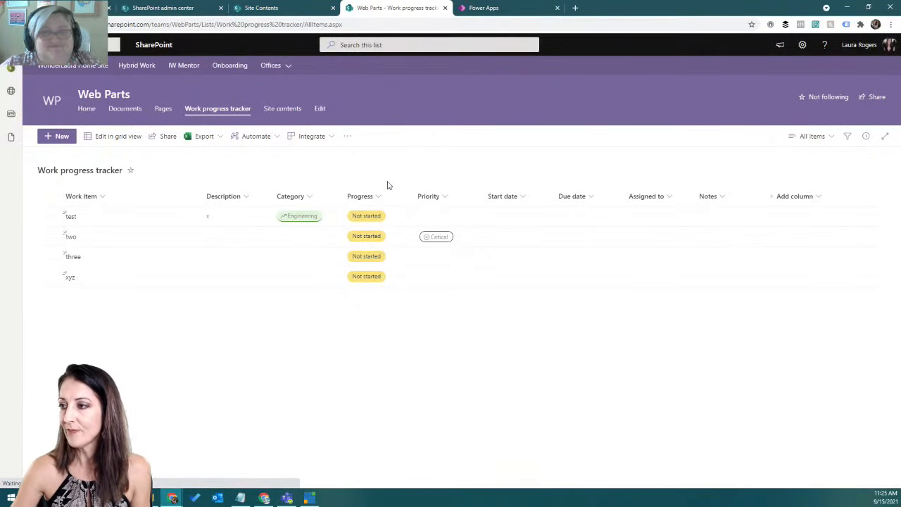
- Create a list item titled four with category Design, progress In progress and priority High, and submit it with the form's own Save button
click(55, 139)
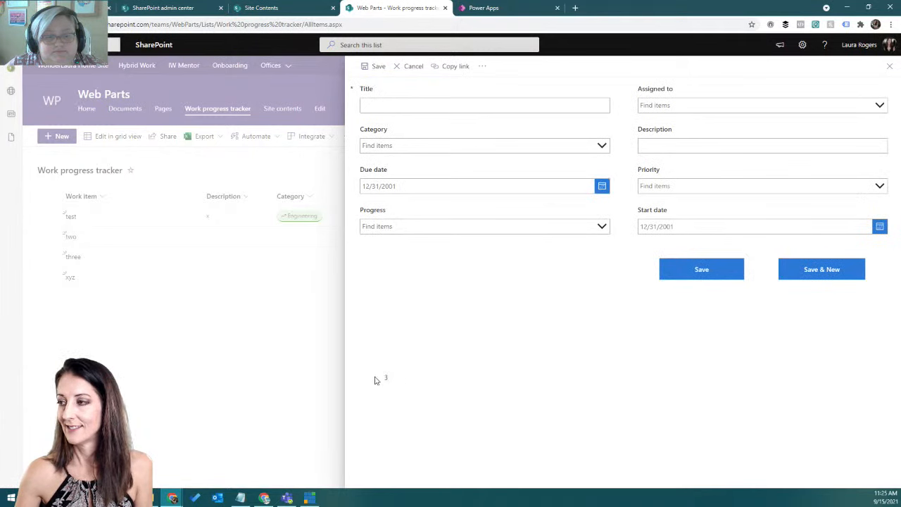
click(511, 107)
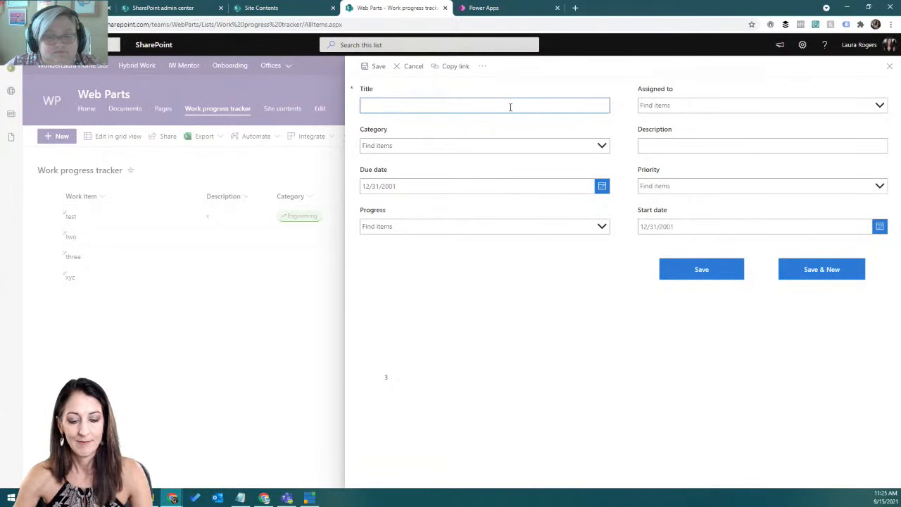
click(553, 145)
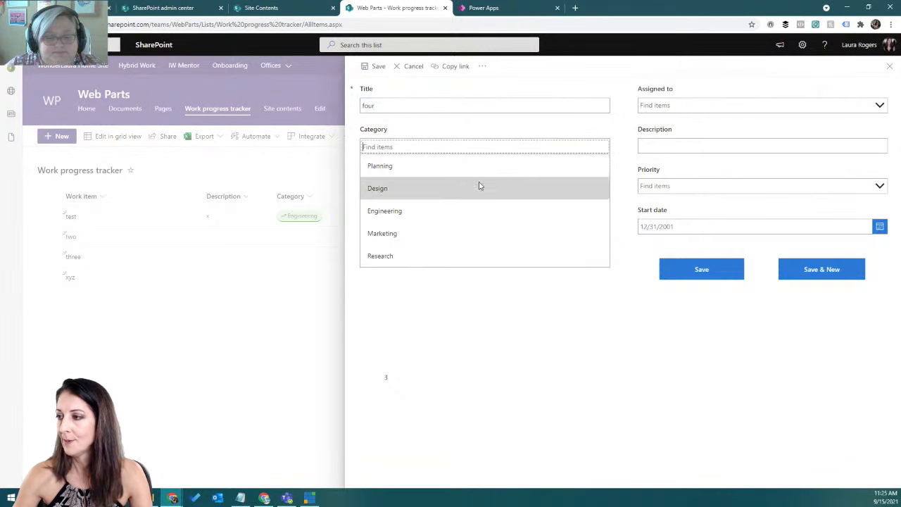
click(479, 187)
click(571, 308)
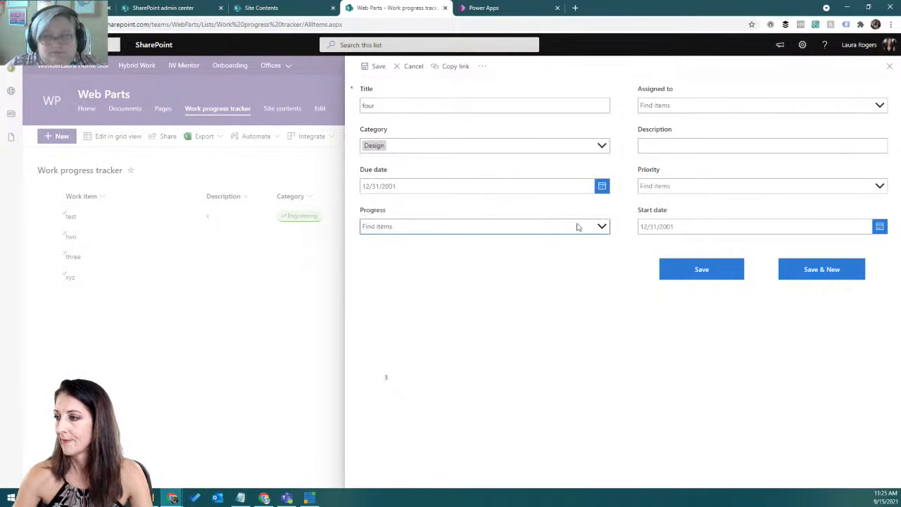
click(598, 227)
click(461, 279)
click(718, 185)
click(725, 227)
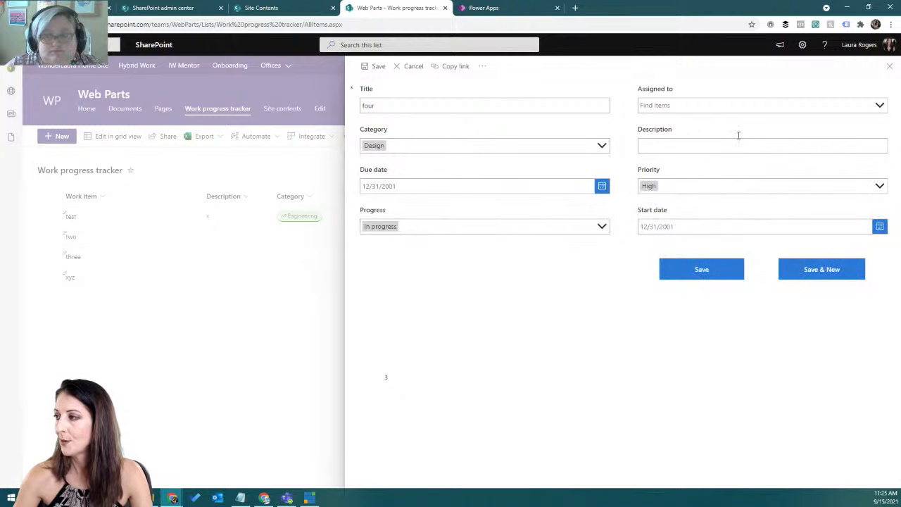
click(719, 273)
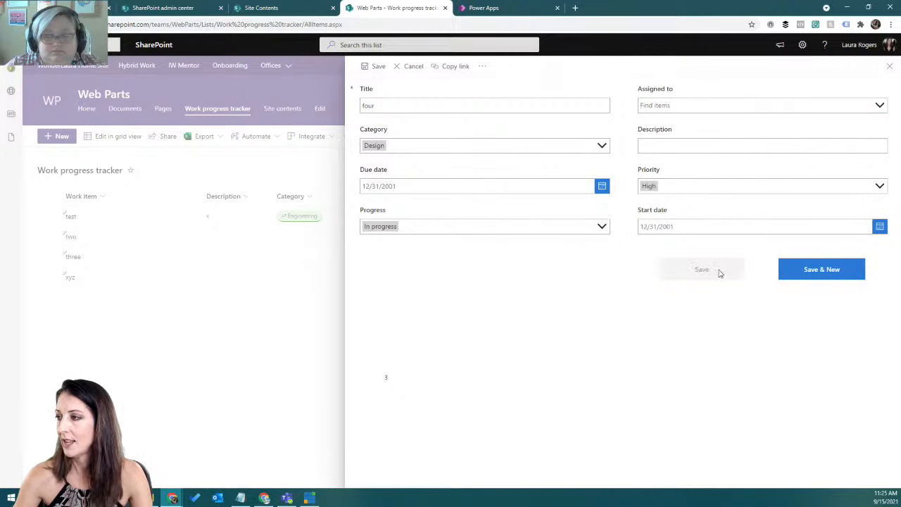
- Create a list item titled five with priority Low and submit it with Save & New
click(59, 136)
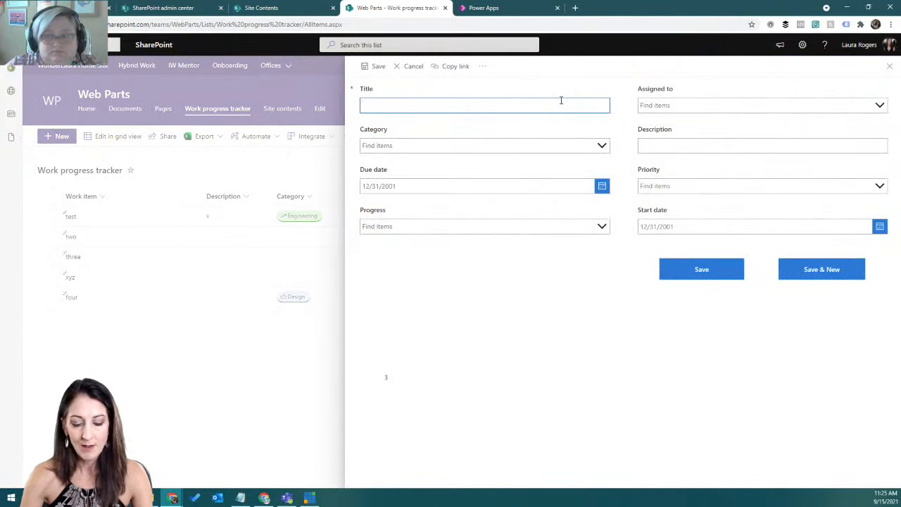
click(784, 186)
click(700, 272)
click(797, 278)
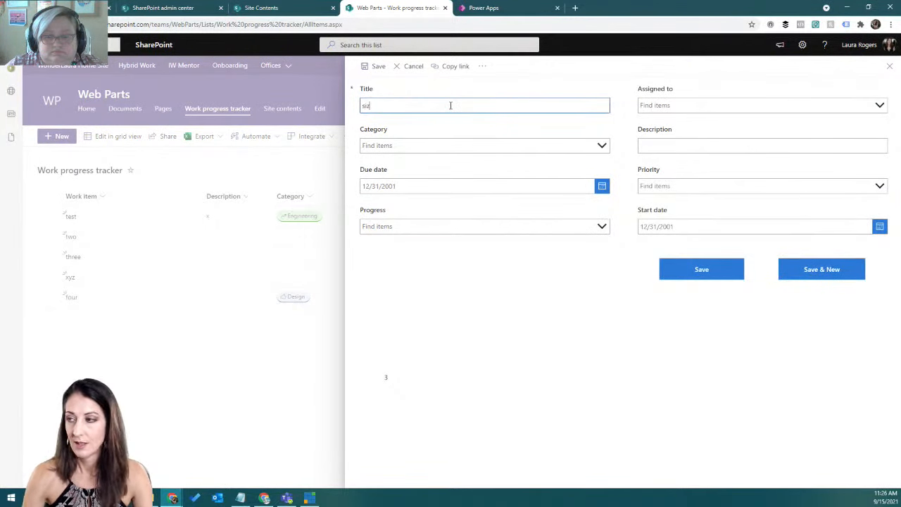
- Fill in an item titled siz with progress Behind and submit it with Save & New
click(427, 227)
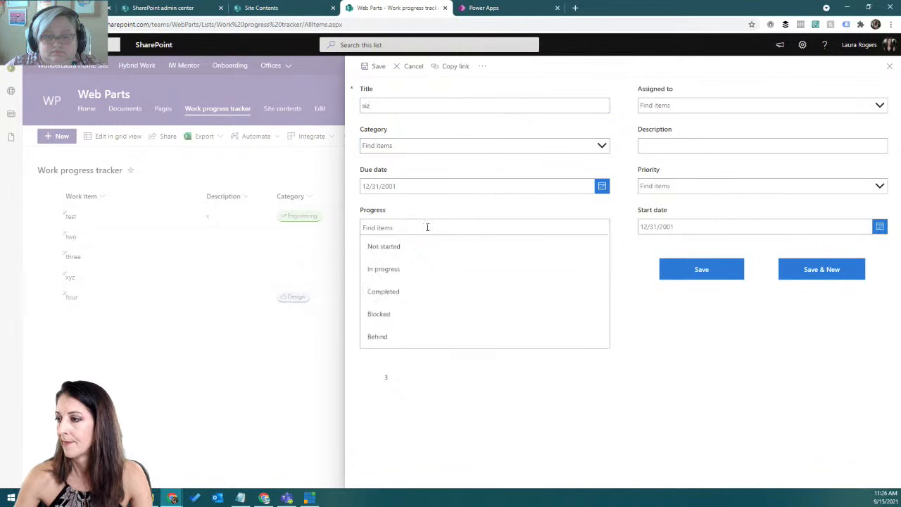
click(398, 335)
click(827, 279)
- Fill in an item titled seven with progress Blocked and submit it with the form's own Save button
click(391, 104)
text(s)
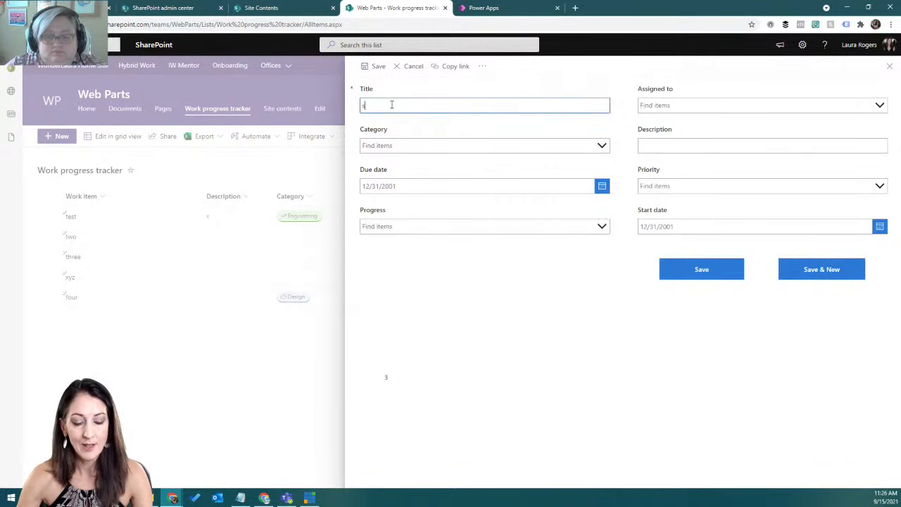
click(501, 228)
click(404, 321)
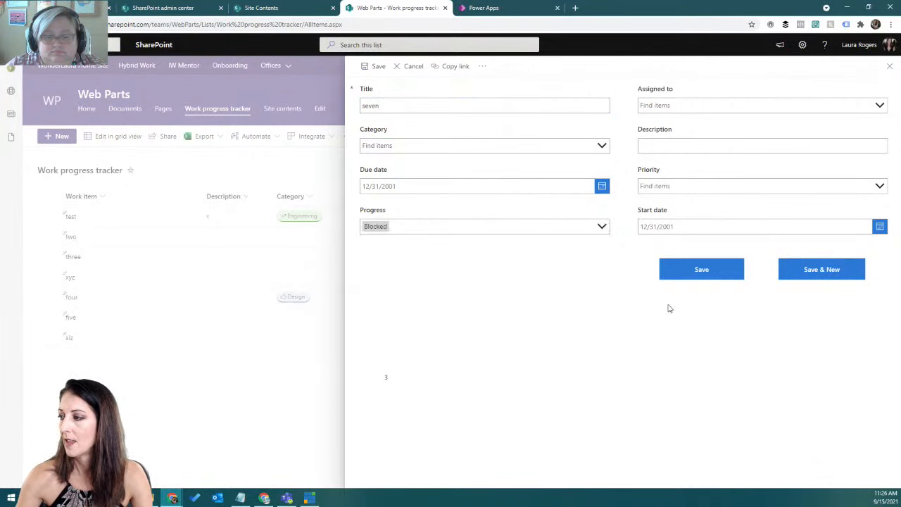
click(698, 273)
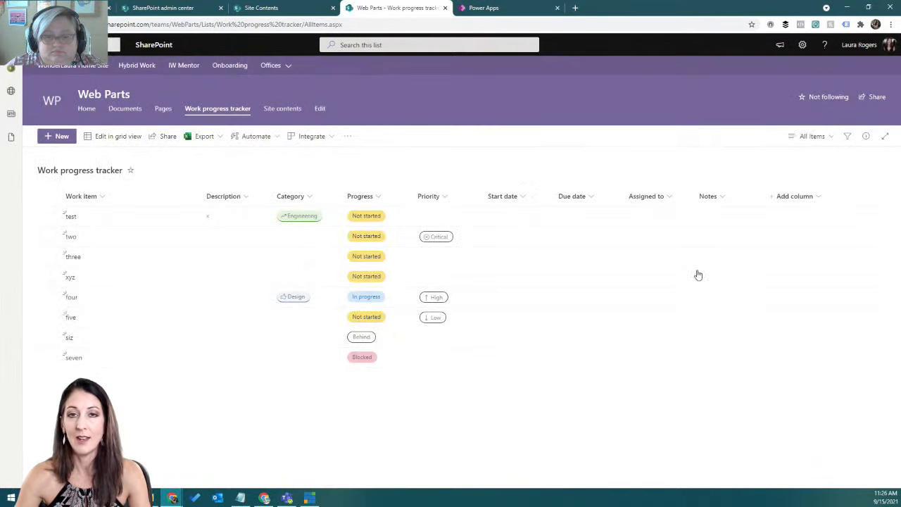
- View a blank new item form on the Work progress tracker list and close it without saving
click(55, 136)
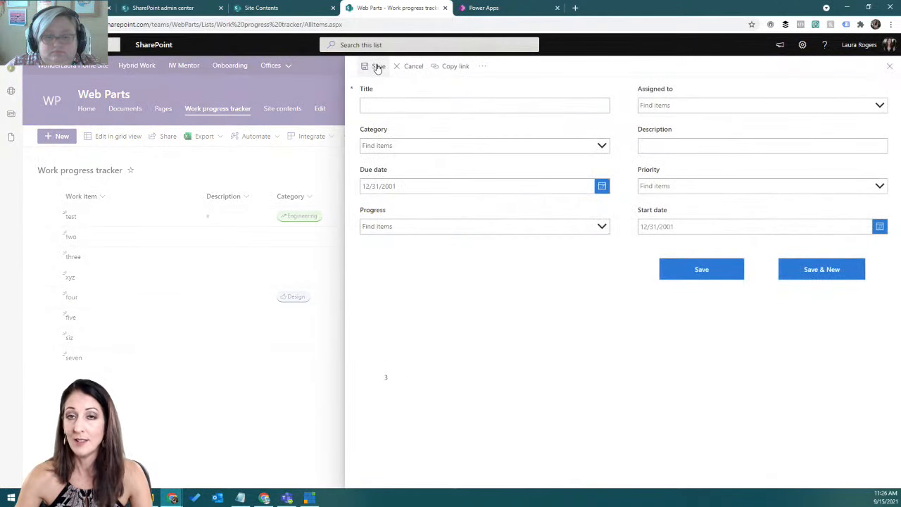
click(890, 68)
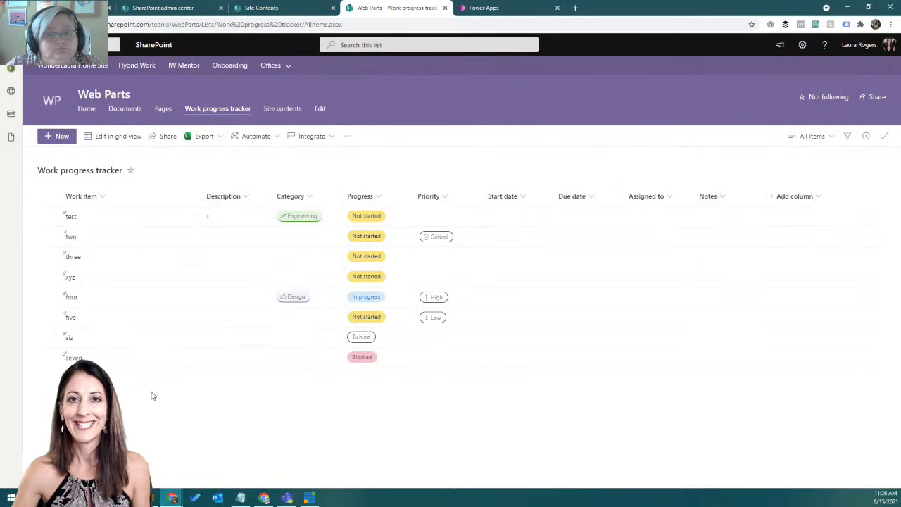
key(alt+Tab)
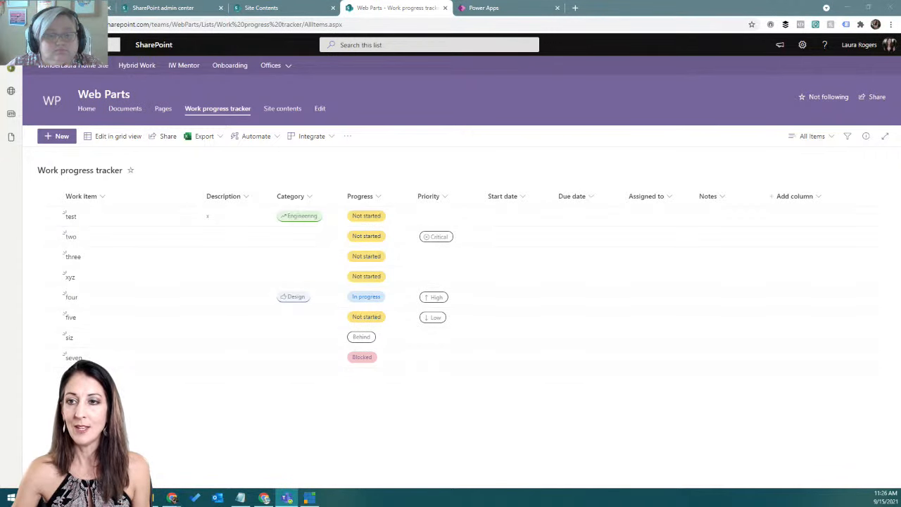
key(alt+Tab)
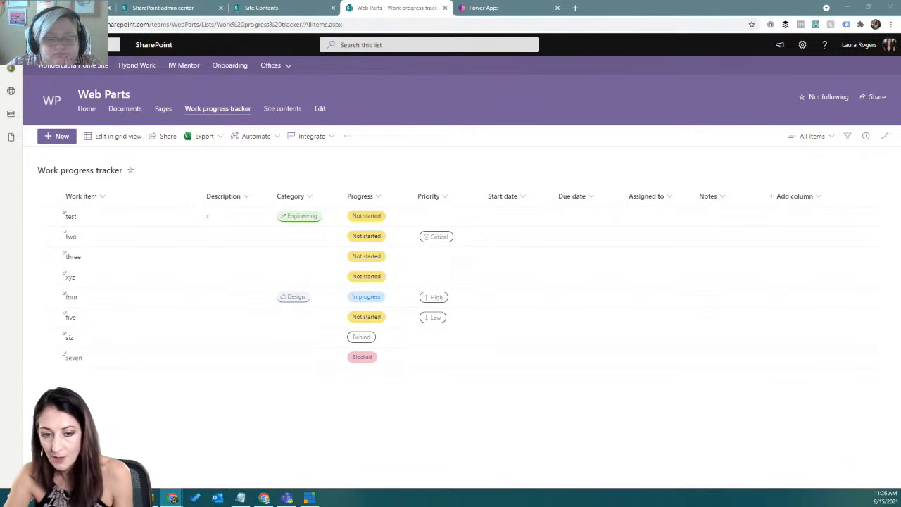
- Switch to the Contoso Projects app in Power Apps Studio, leave its preview and open the scrTaskList screen
click(486, 8)
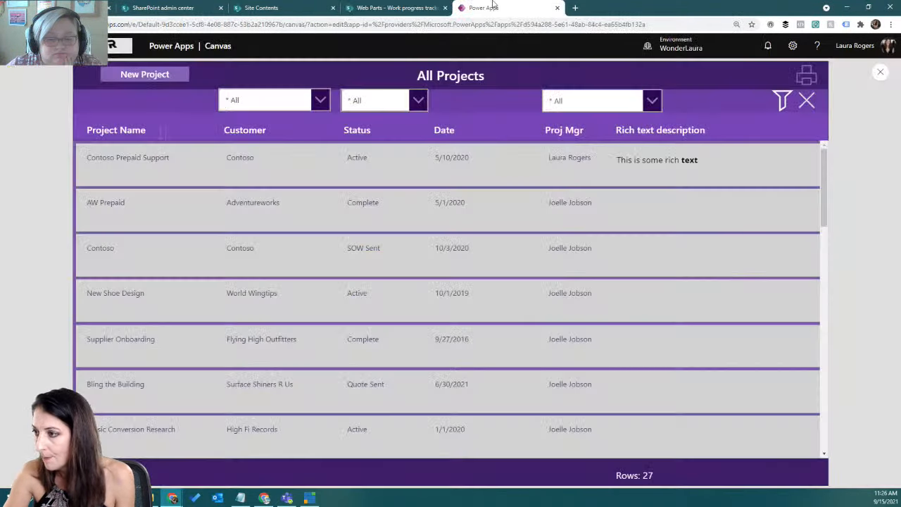
click(880, 72)
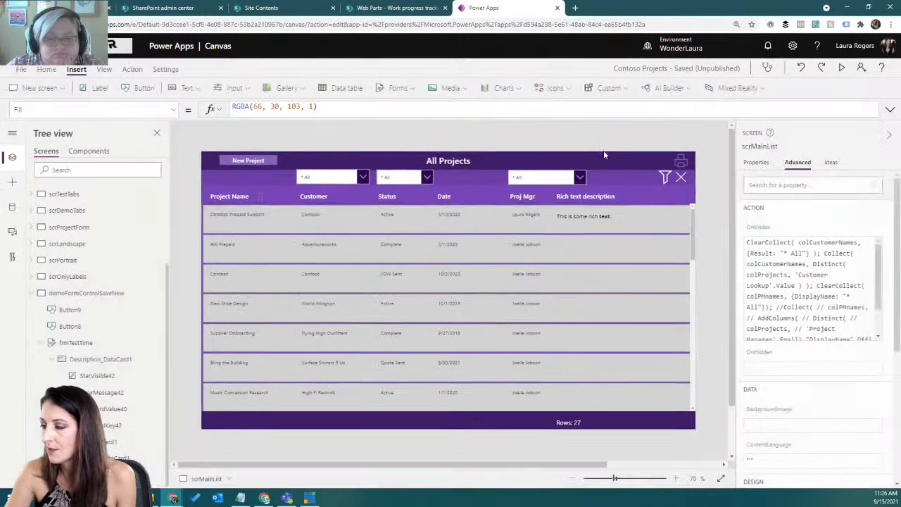
click(31, 293)
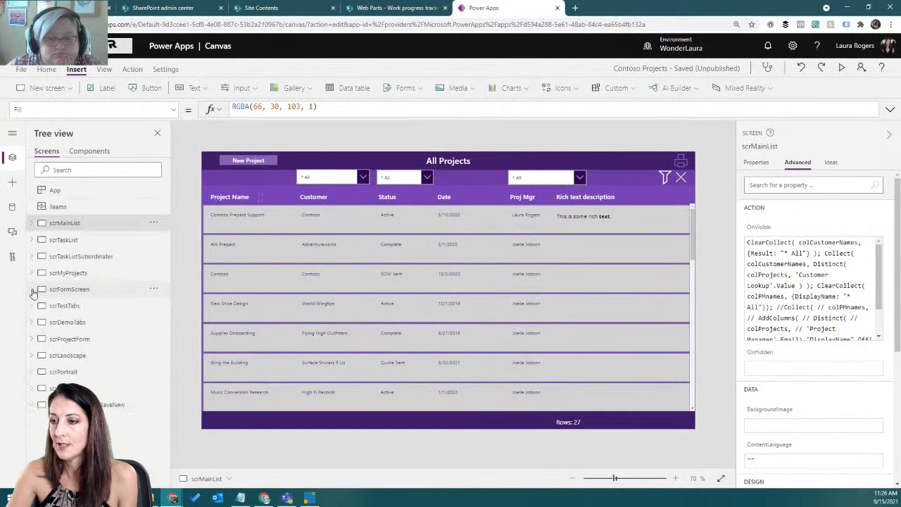
click(106, 405)
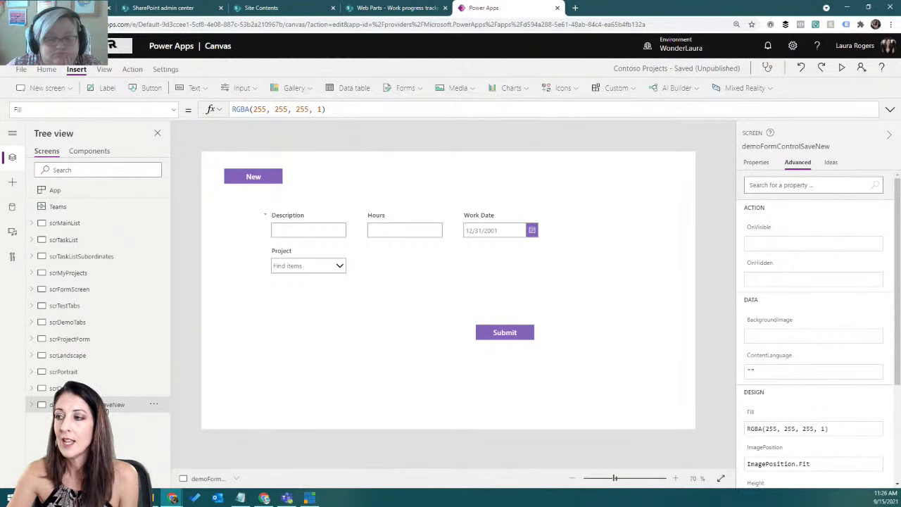
click(85, 239)
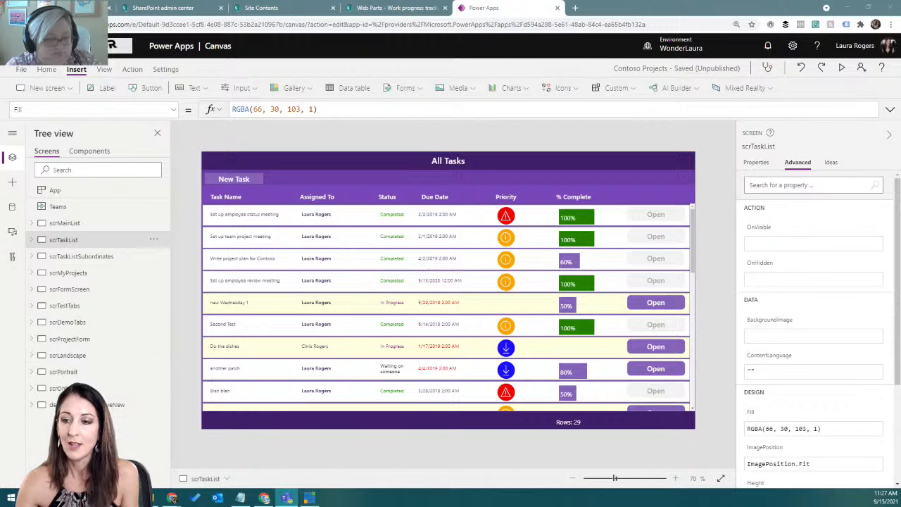
- Preview the task list and compare the blank New Task form with the form opened for the task new Wednesday 1
click(844, 69)
click(121, 104)
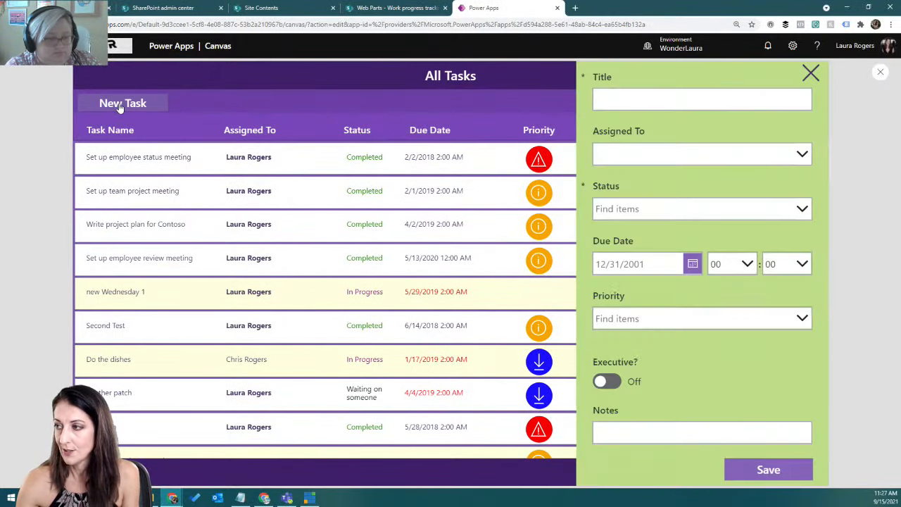
click(811, 74)
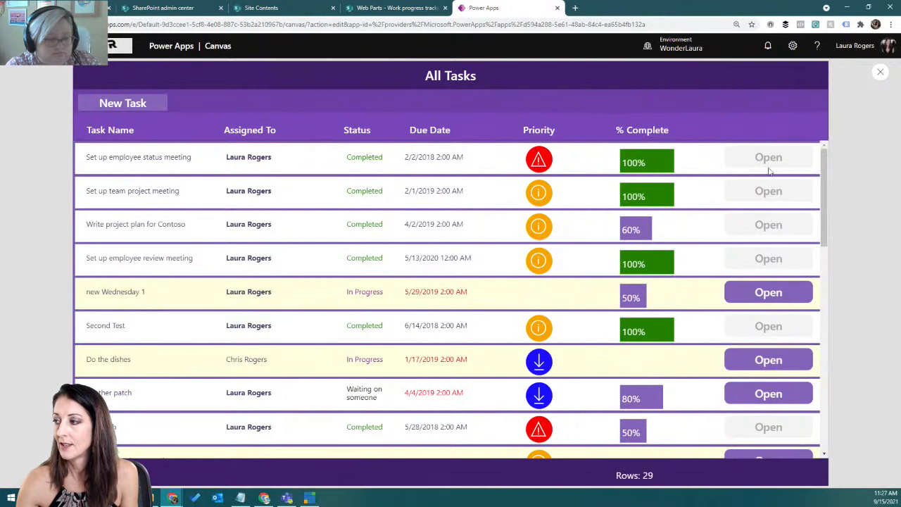
click(752, 295)
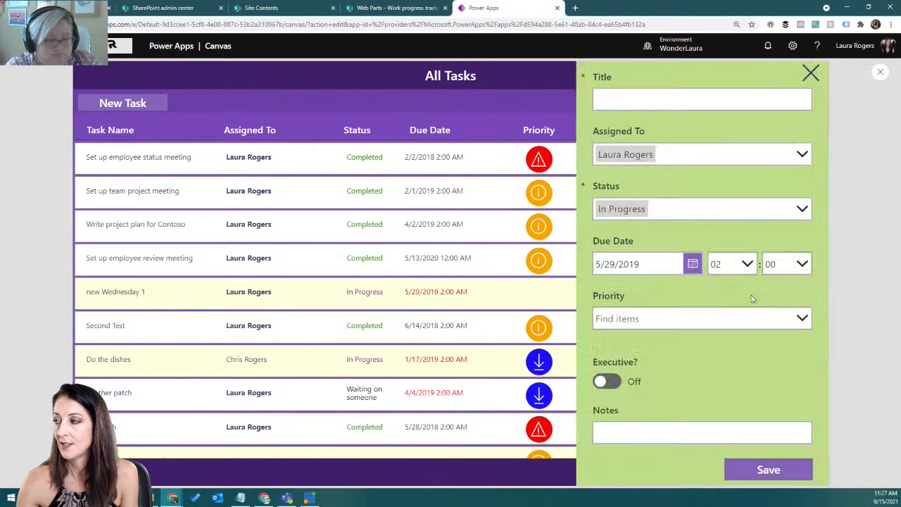
click(811, 73)
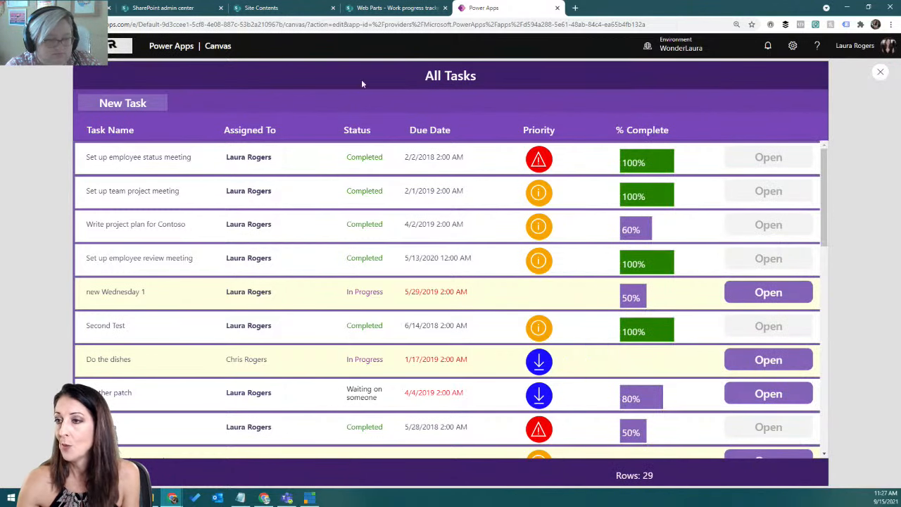
click(148, 106)
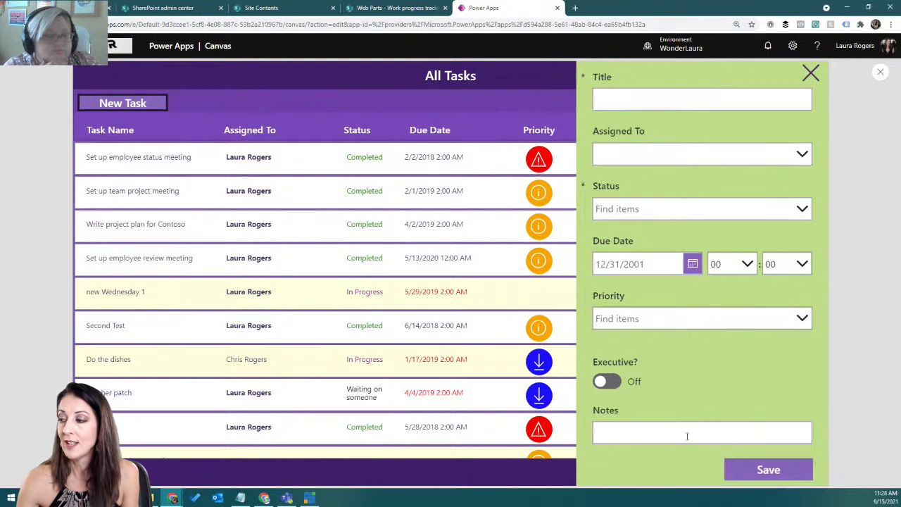
click(812, 73)
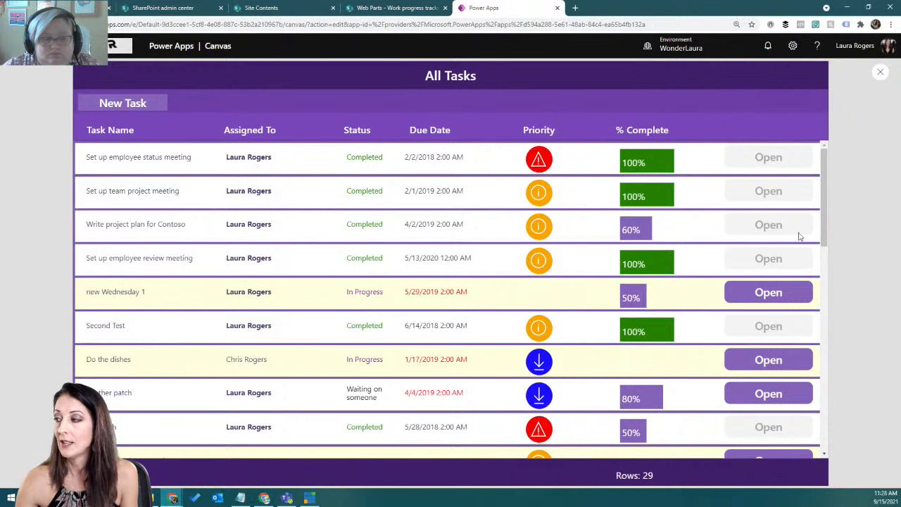
click(751, 292)
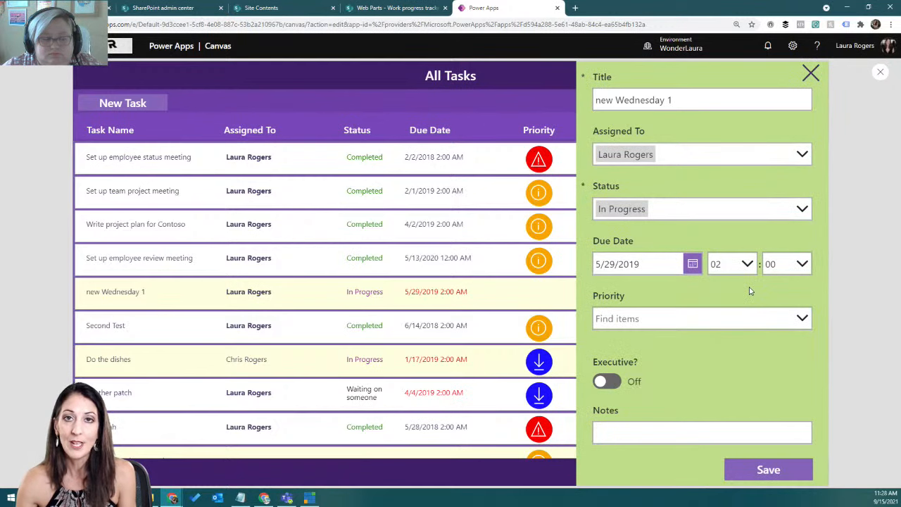
click(811, 73)
- Bring up the blank New Task form for editing in the studio and rename its Save button to btnSaveTask
click(141, 102)
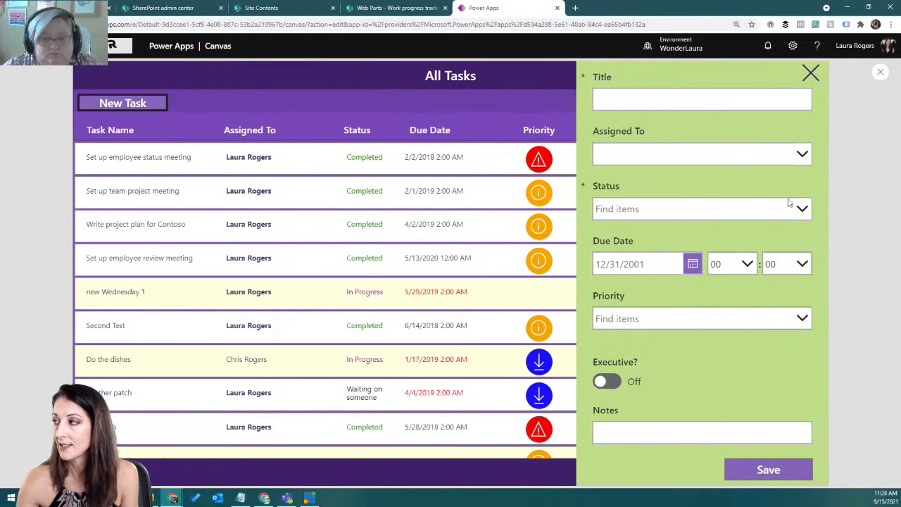
click(880, 73)
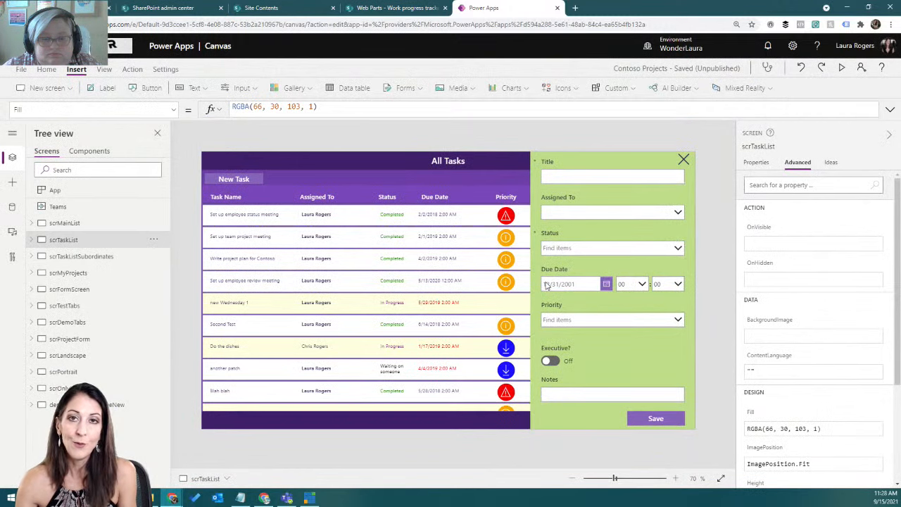
click(32, 239)
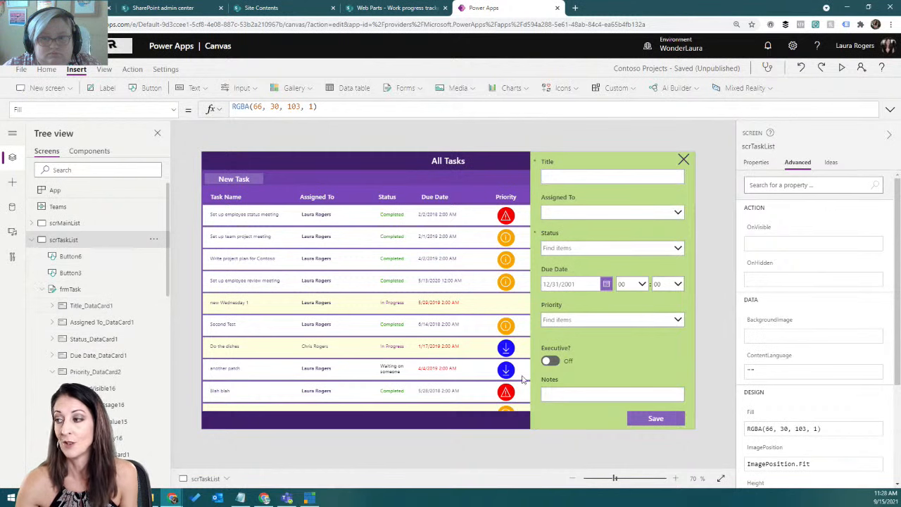
click(657, 418)
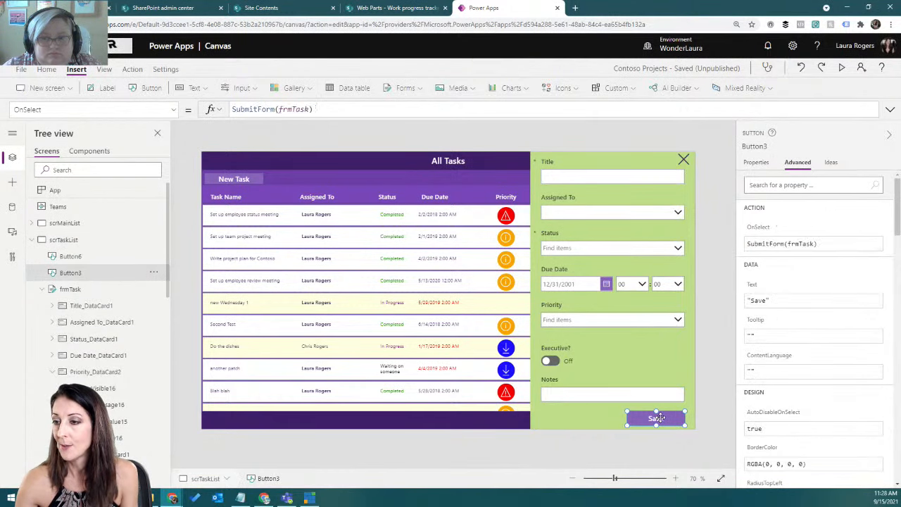
click(765, 146)
text(btnSaveTask)
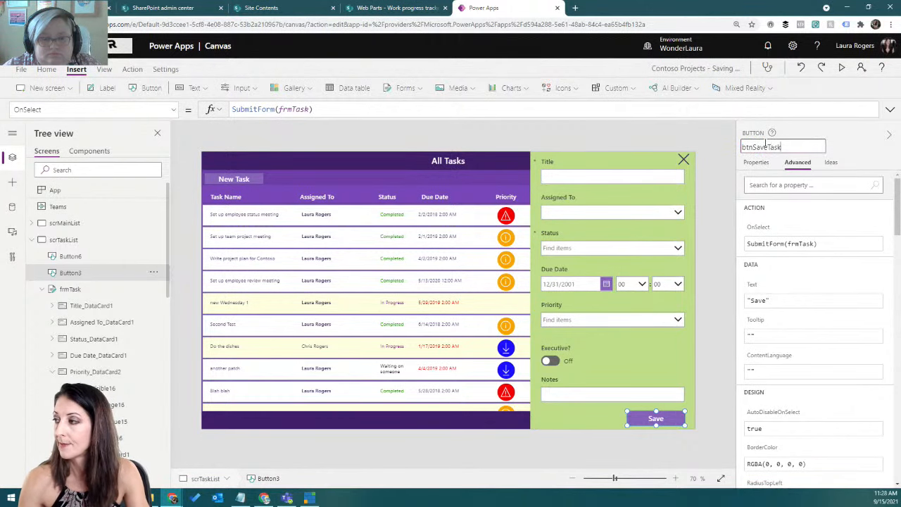
key(Return)
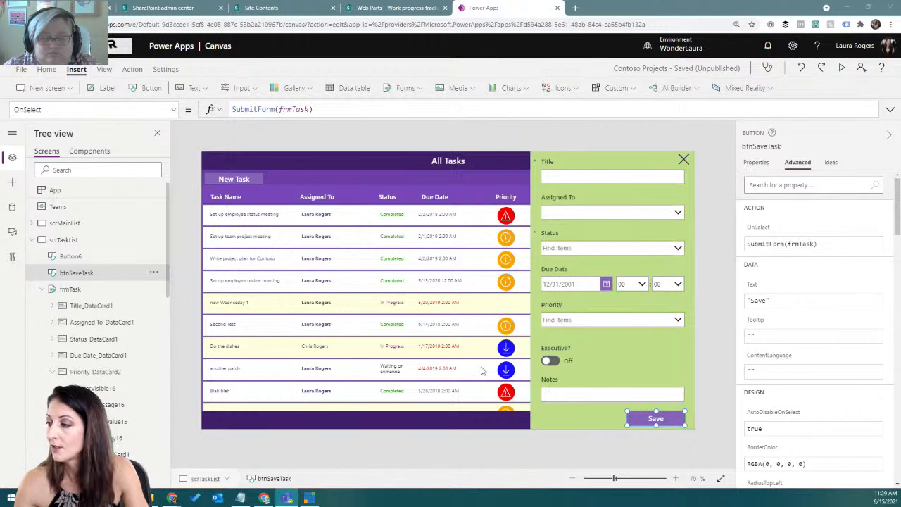
- Insert a new button on the scrTaskList screen
click(112, 87)
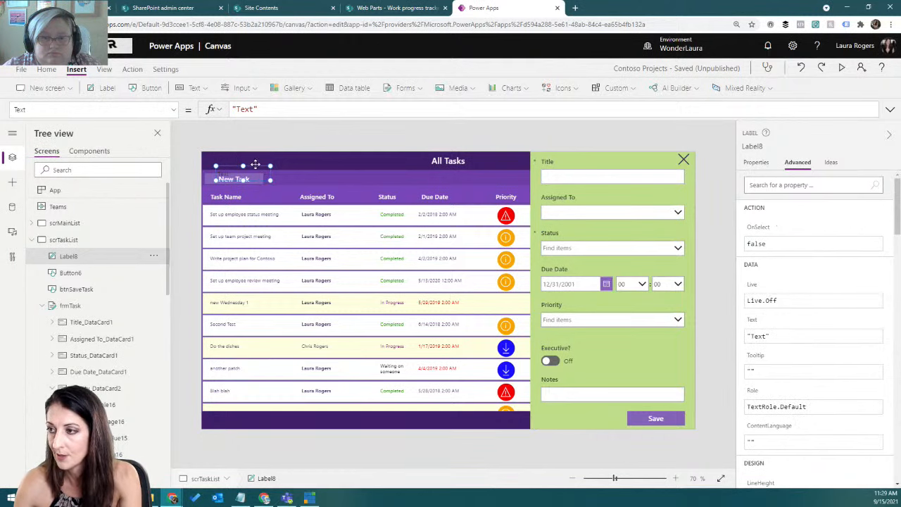
key(Delete)
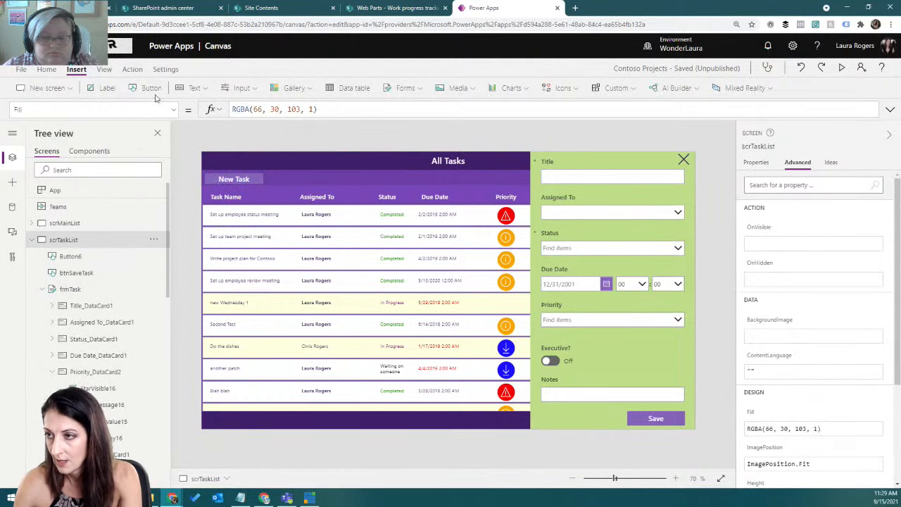
click(152, 88)
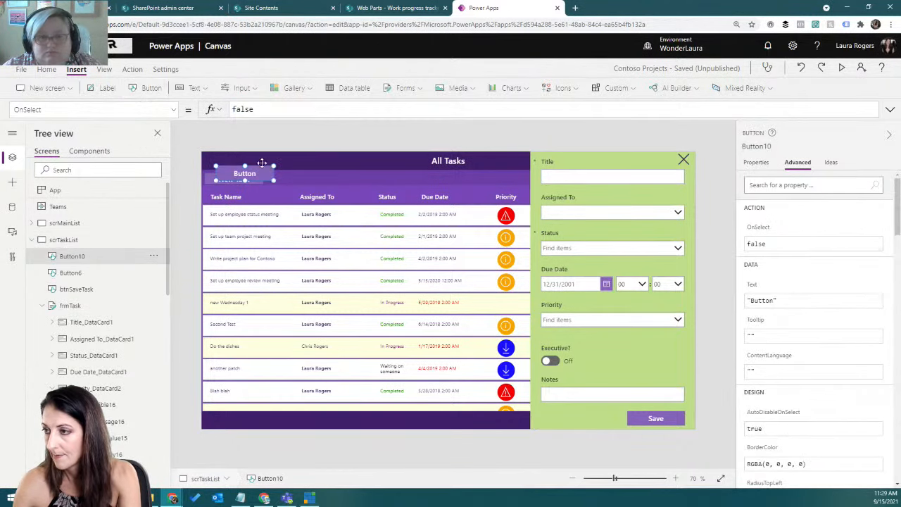
- Place the new button next to the task form's Save button and label it "Save & New"
drag(262, 175, 580, 417)
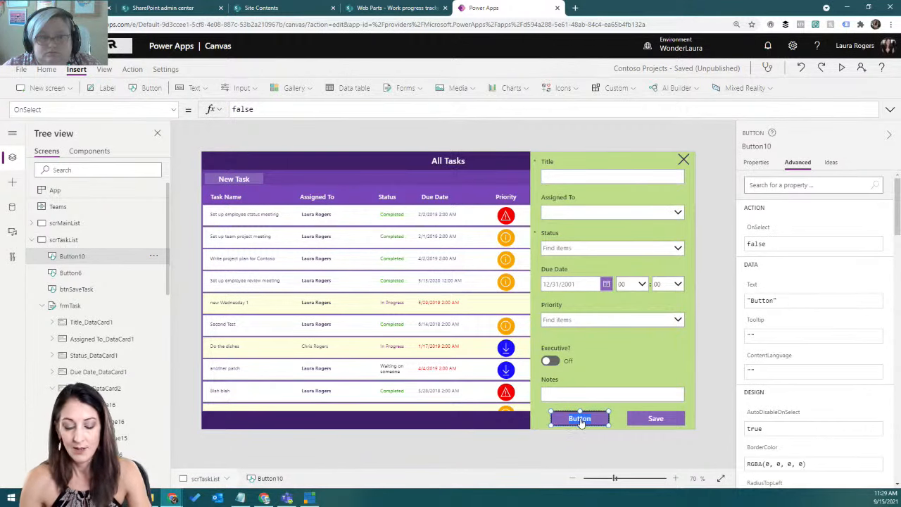
double_click(580, 419)
text(Save)
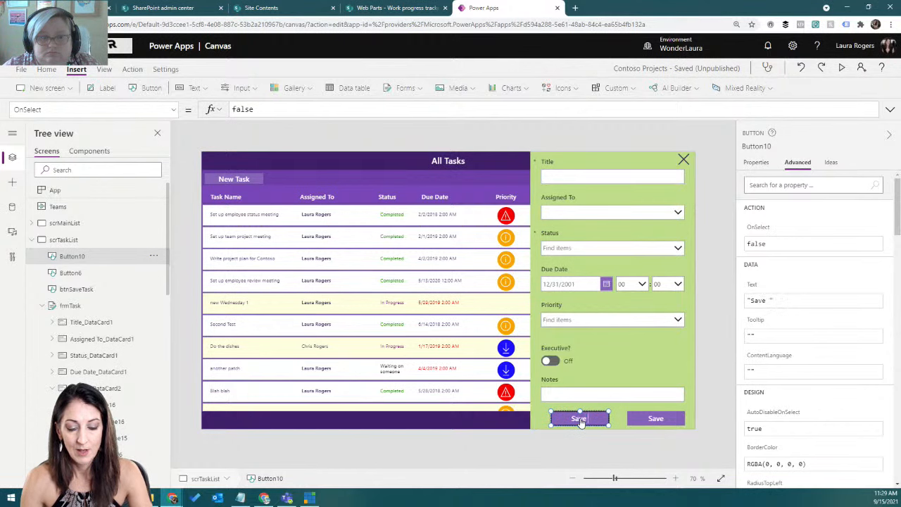
text( & New)
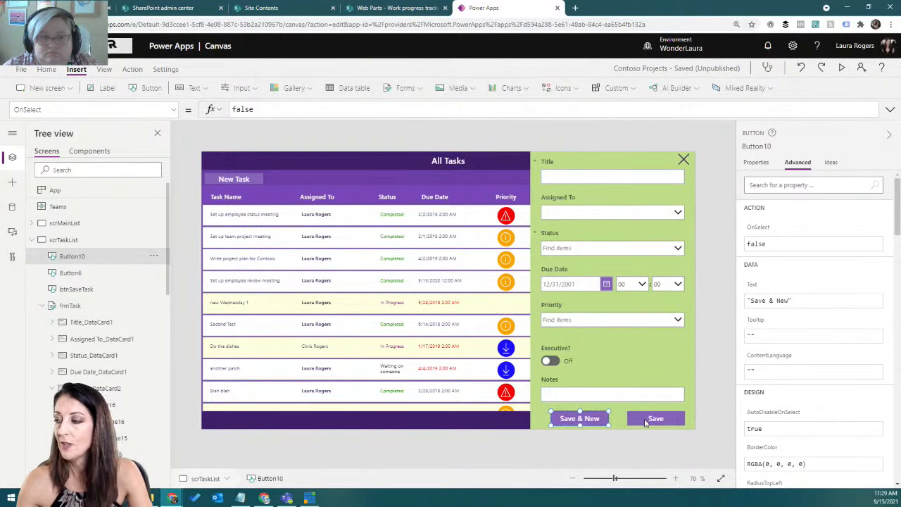
- Review the Save button's OnSelect formula on scrTaskList and look at scrFormScreen for comparison
click(638, 418)
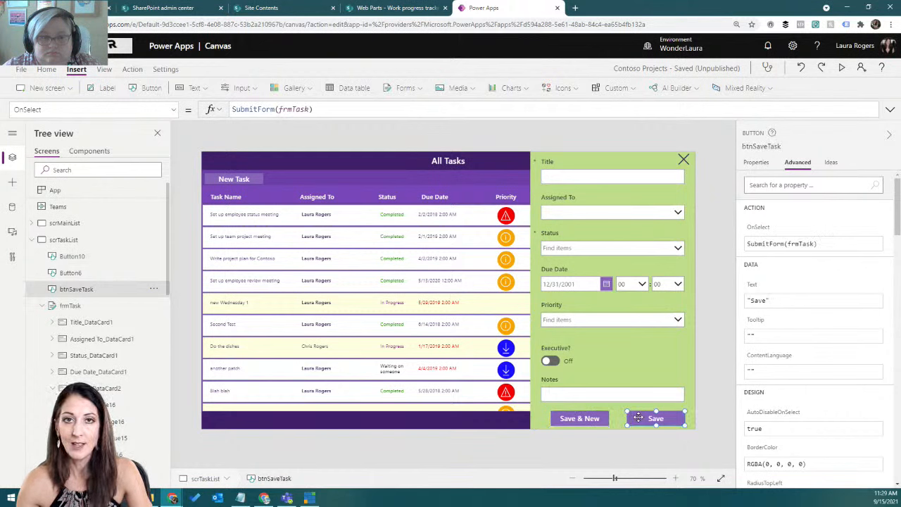
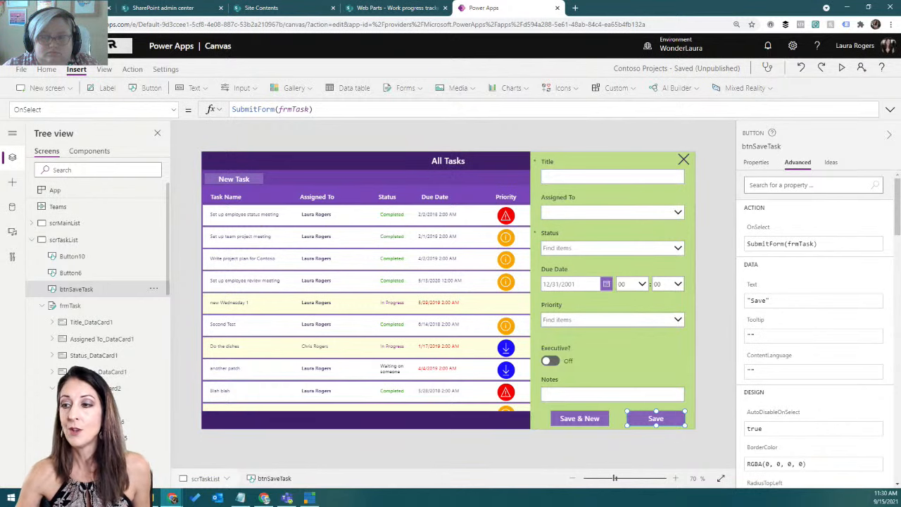
click(31, 240)
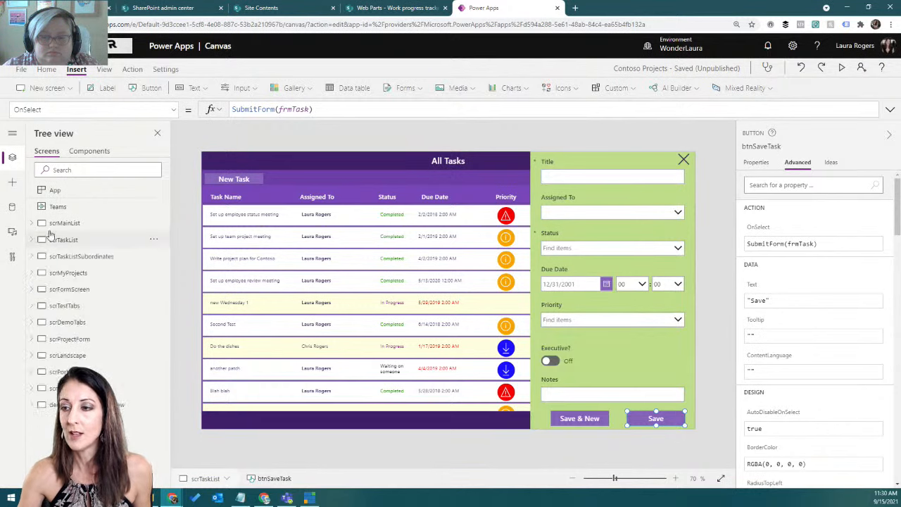
click(84, 290)
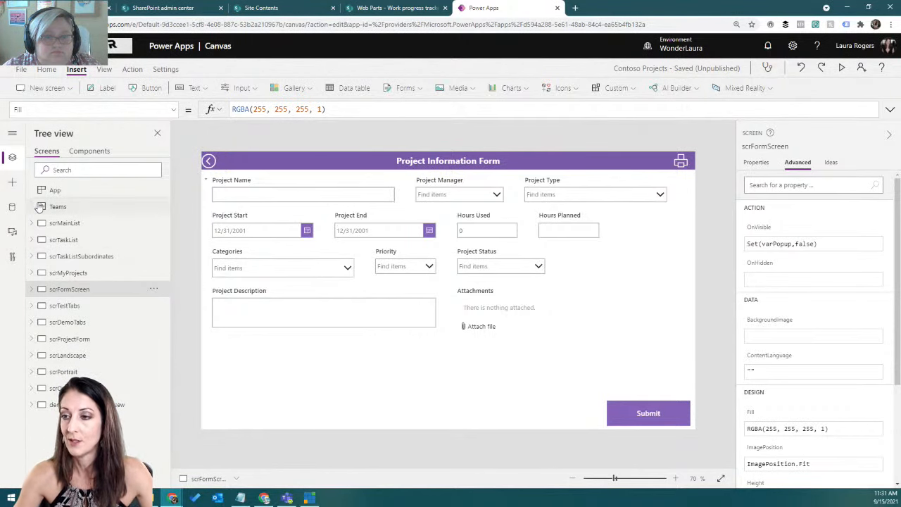
click(88, 241)
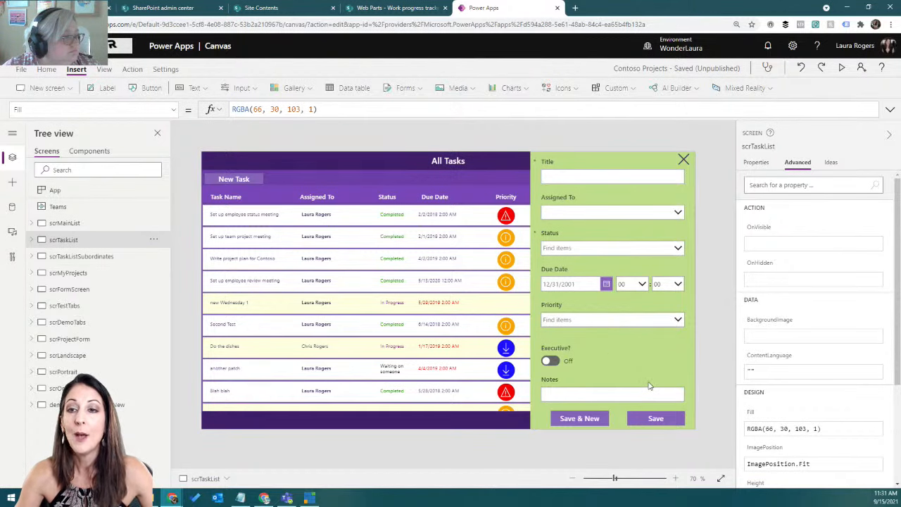
click(645, 423)
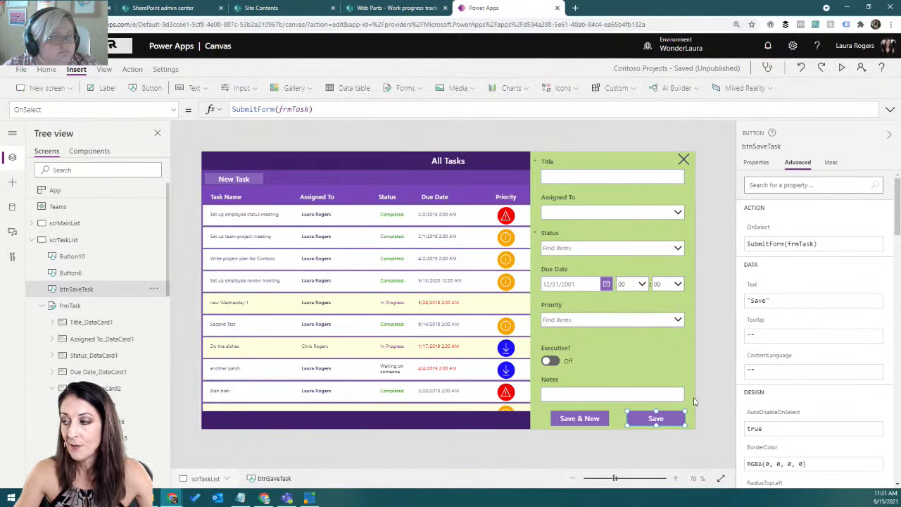
- Append Notify("Thanks for submitting",NotificationType.Success) after UpdateContext({varPopup:false}); in the OnSuccess formula of frmTask
click(694, 402)
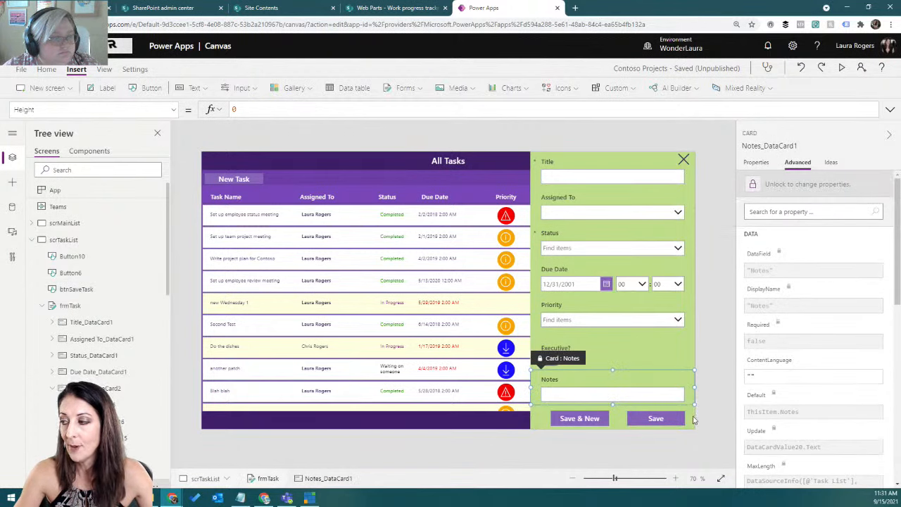
click(692, 420)
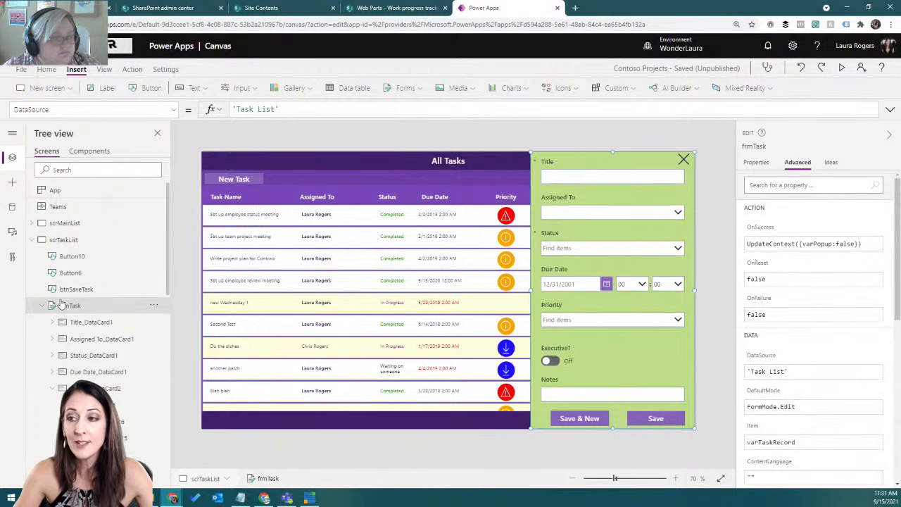
click(175, 110)
scroll(125, 217, down, 3)
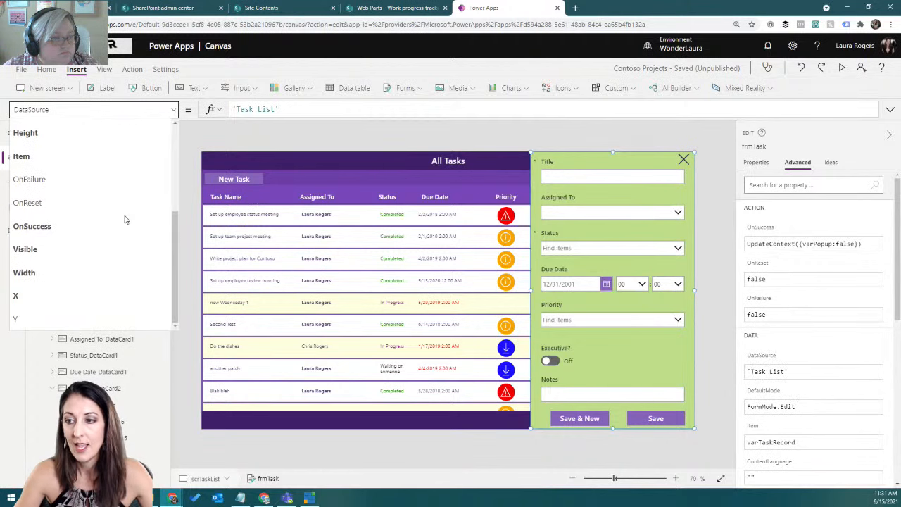
click(81, 231)
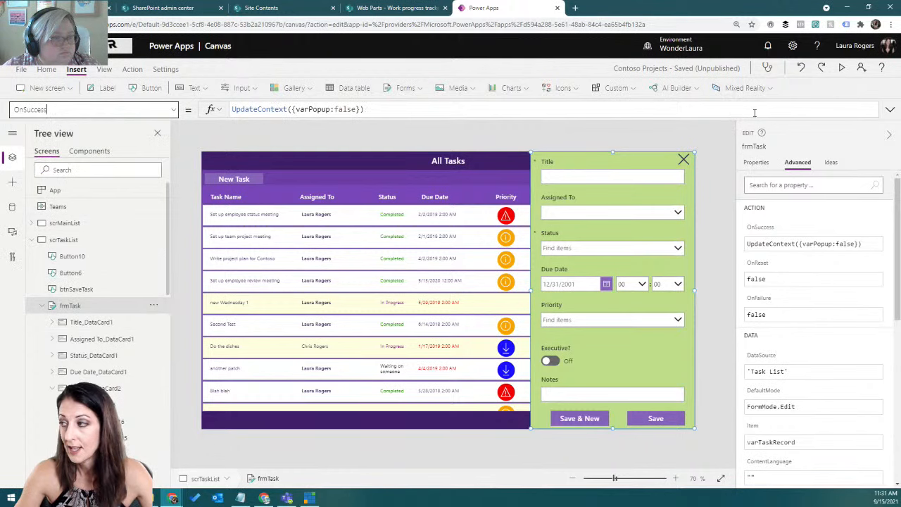
click(889, 110)
click(889, 110)
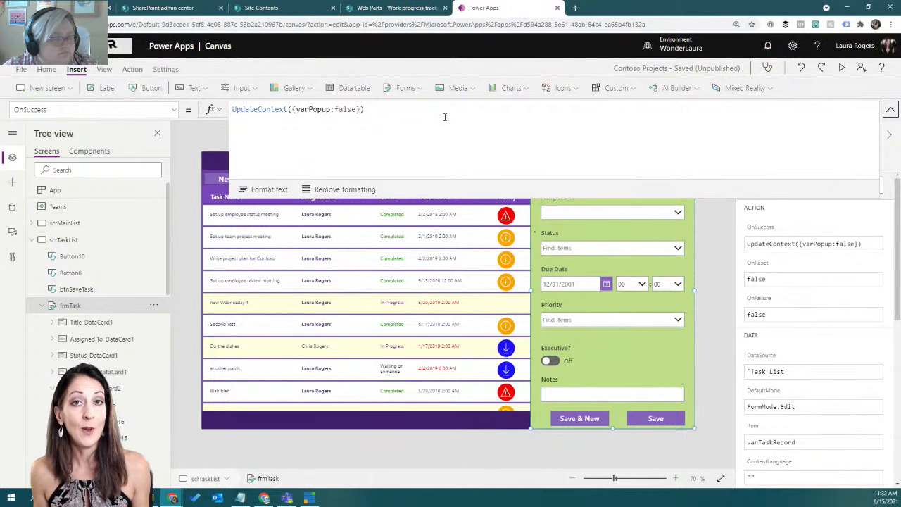
click(386, 109)
text(;)
key(shift+Return)
text(notify()
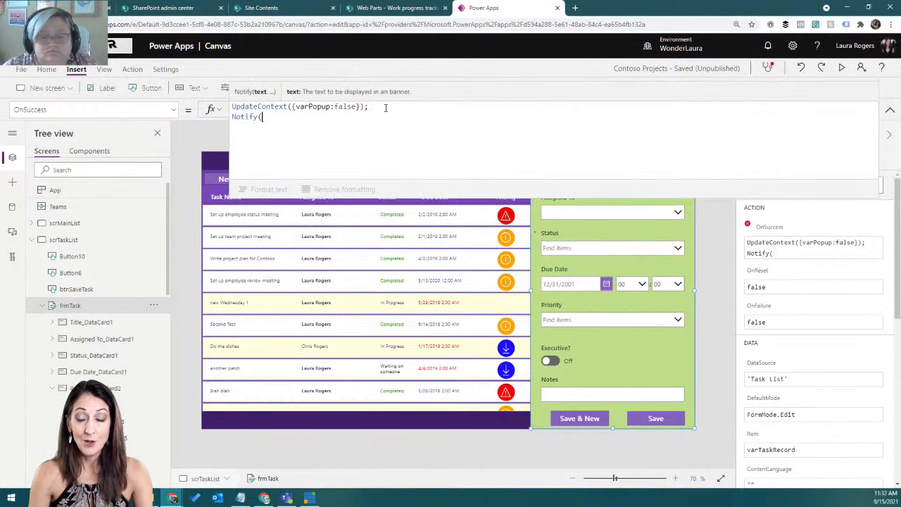
text(")
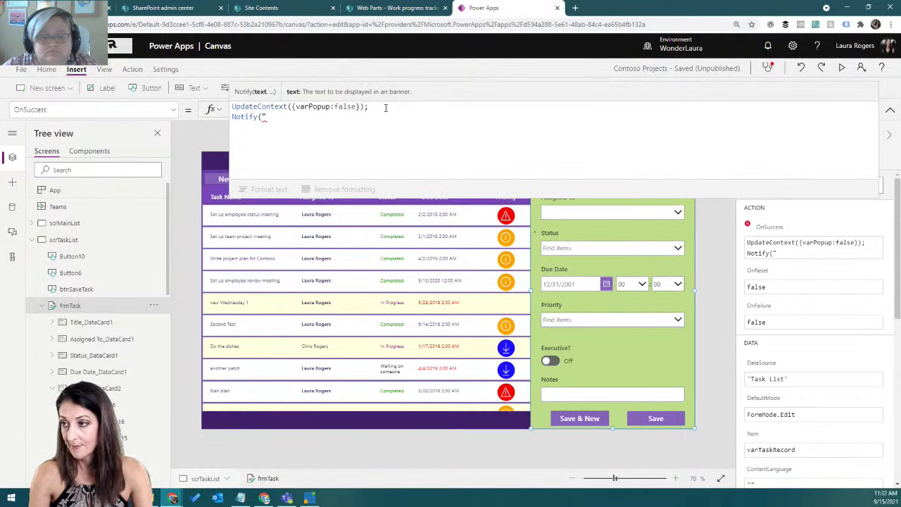
text(Thanks for )
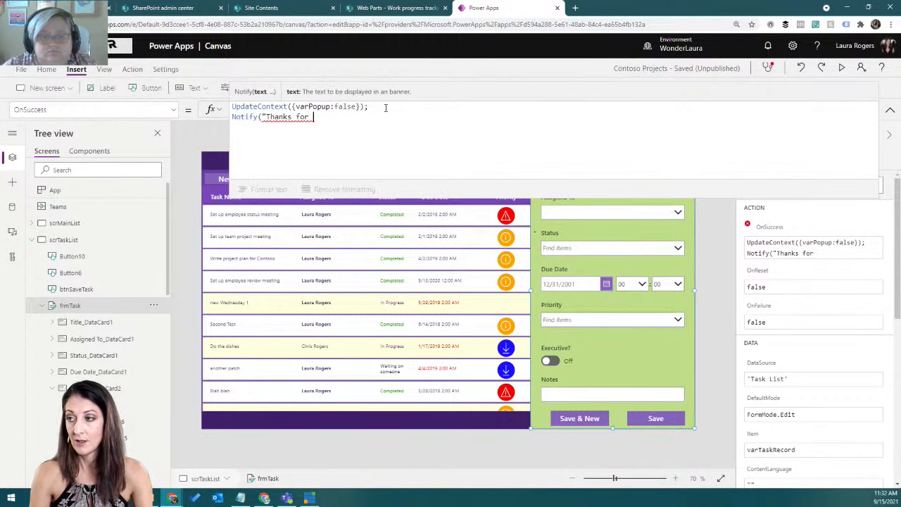
text(submitting",)
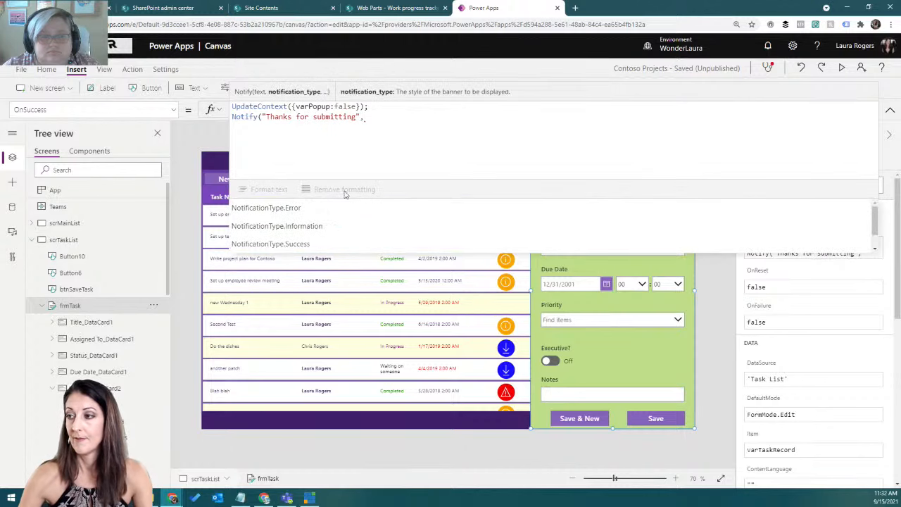
click(316, 247)
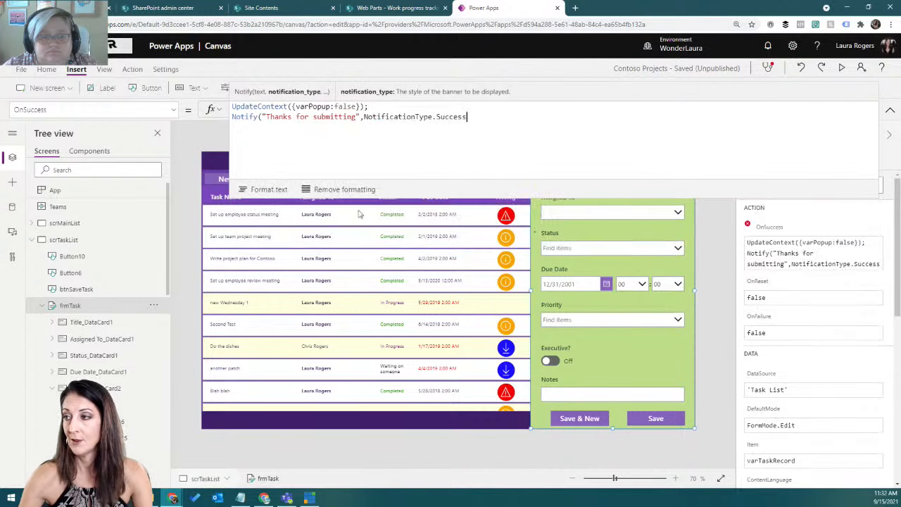
text())
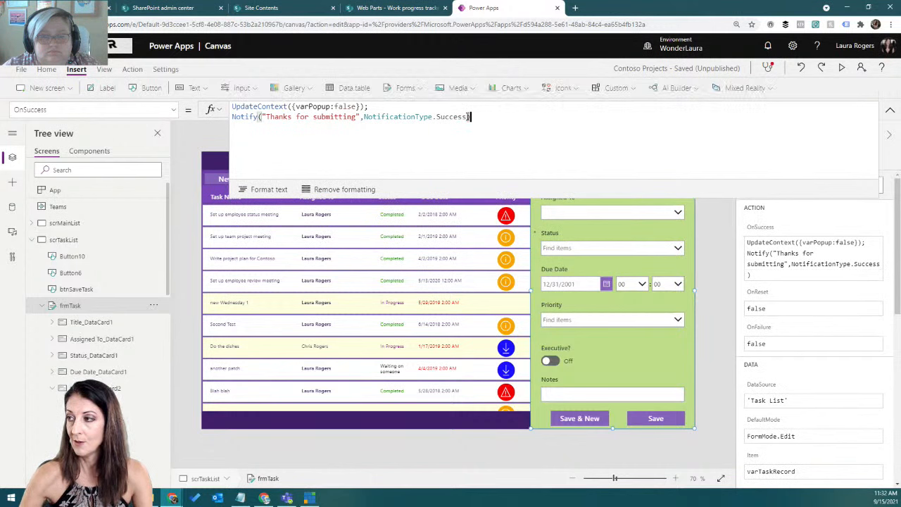
click(890, 111)
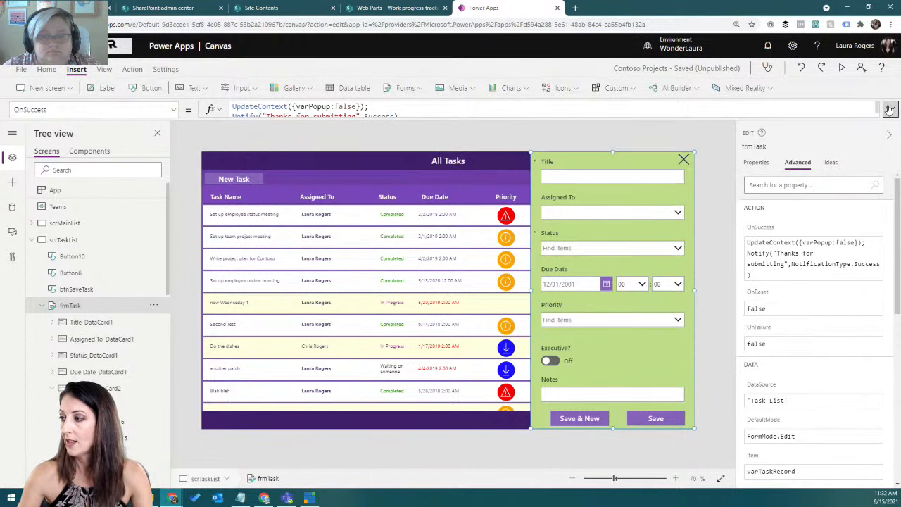
- Preview the app and save a test task titled "xyz" with status In Progress
click(842, 69)
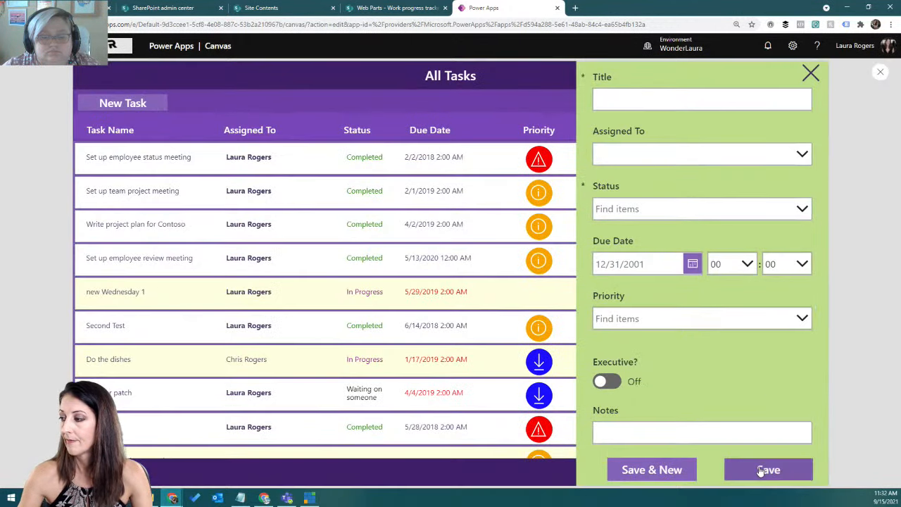
click(662, 101)
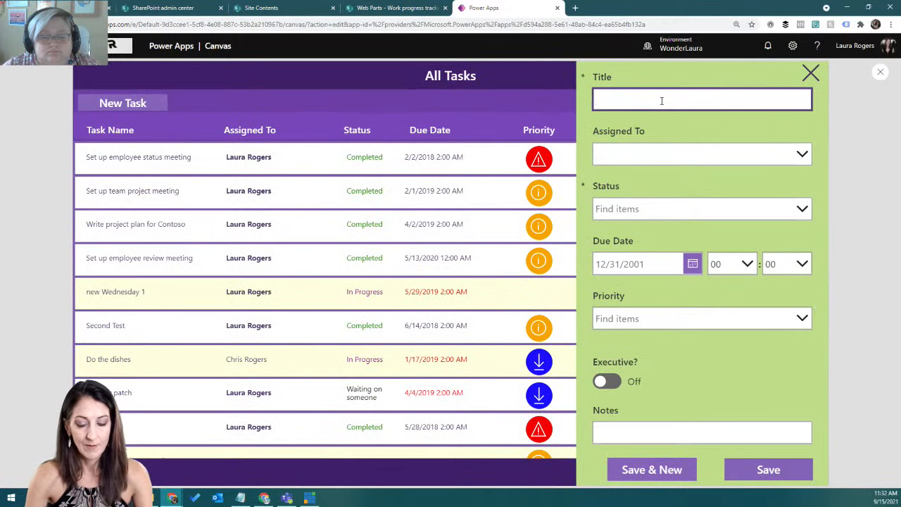
click(648, 207)
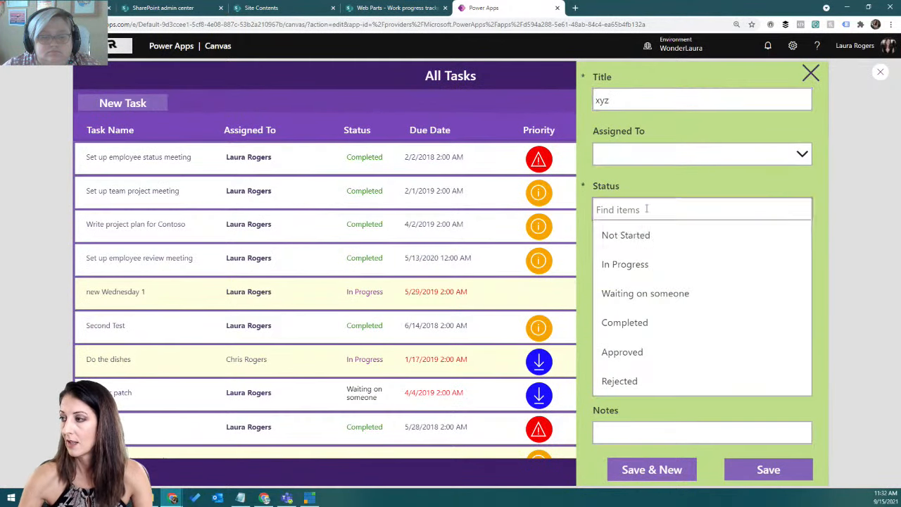
click(646, 263)
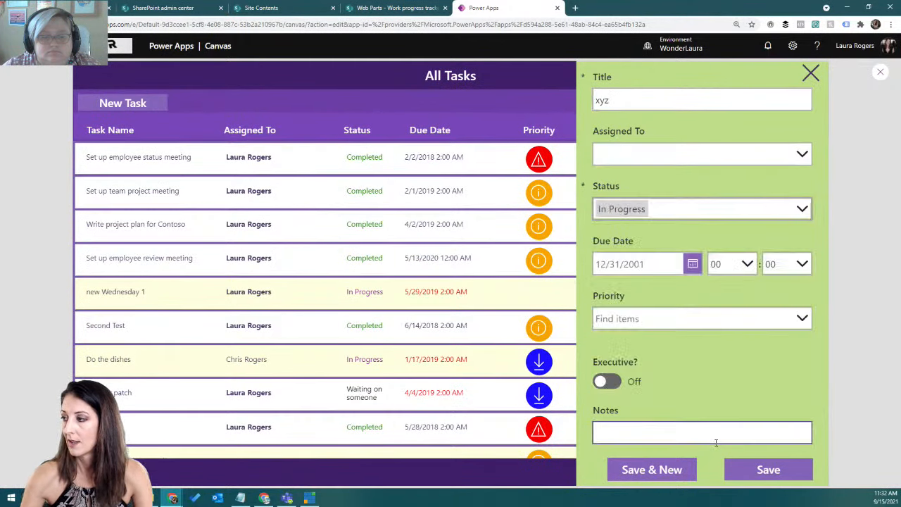
click(756, 474)
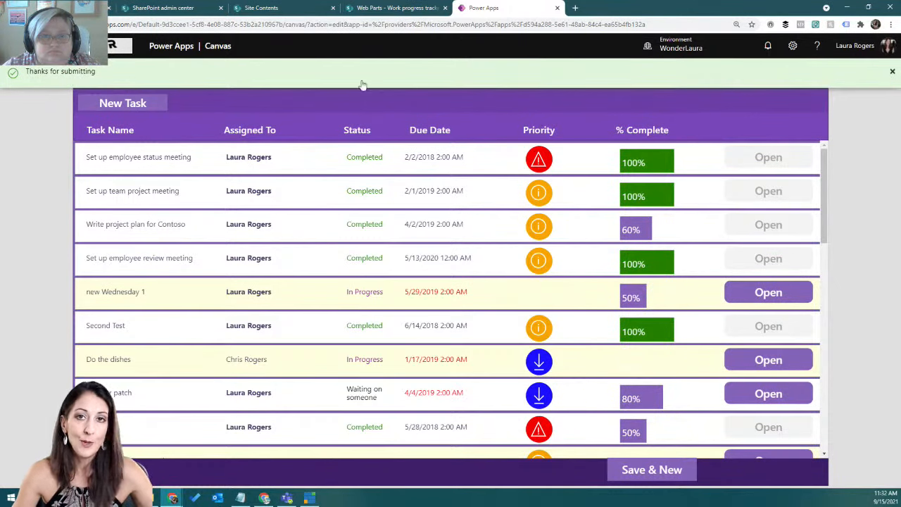
- Dismiss the notification banner, reopen a blank New Task form and exit the preview
click(892, 74)
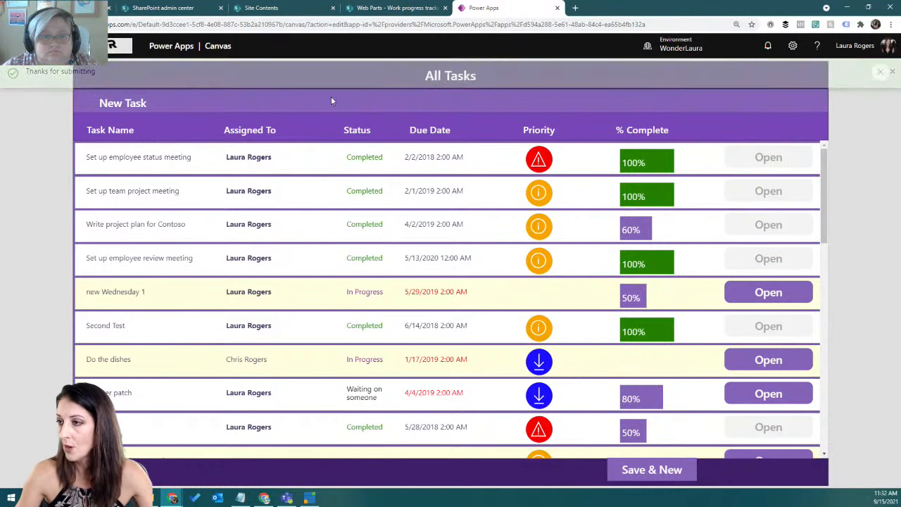
click(132, 105)
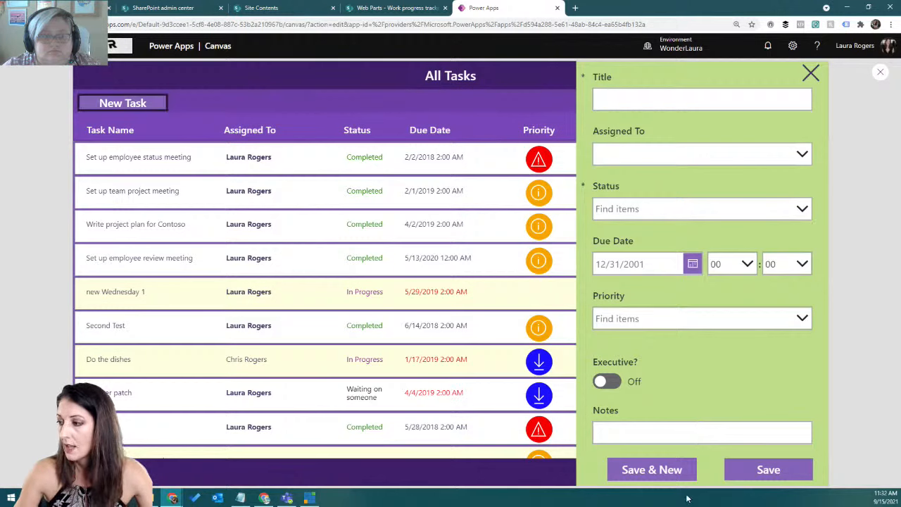
click(884, 75)
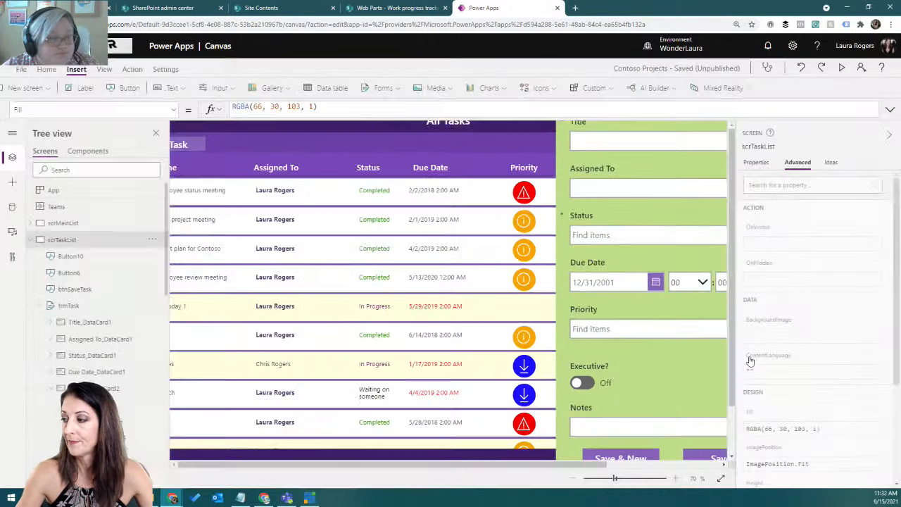
- Copy the SubmitForm(frmTask) formula from the Save button's OnSelect property
click(579, 418)
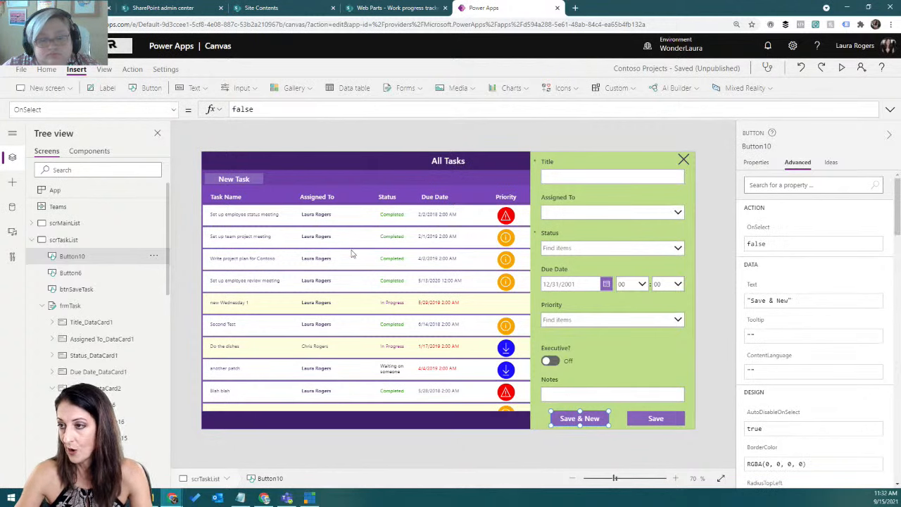
click(653, 421)
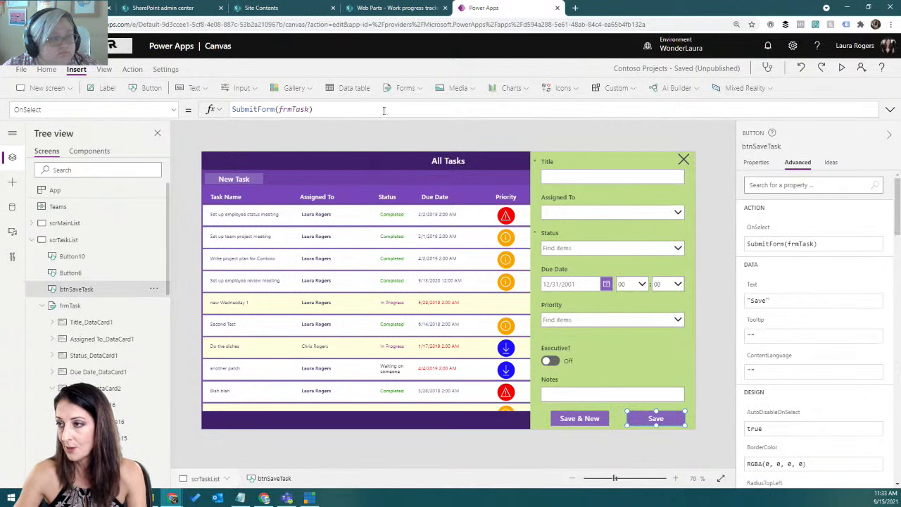
drag(352, 111, 230, 109)
key(ctrl+c)
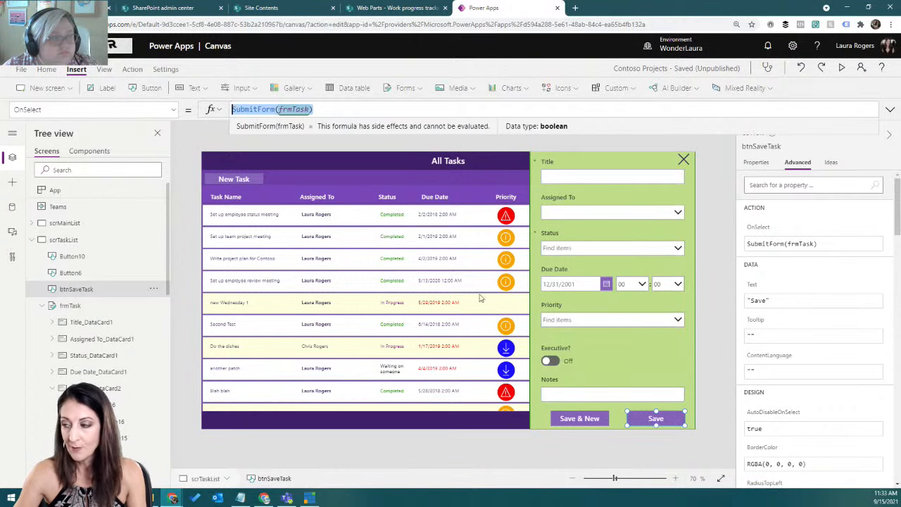
- Replace the Save & New button's OnSelect formula with Set(varSaveAndNew,true); followed by the copied SubmitForm(frmTask)
click(579, 421)
click(269, 112)
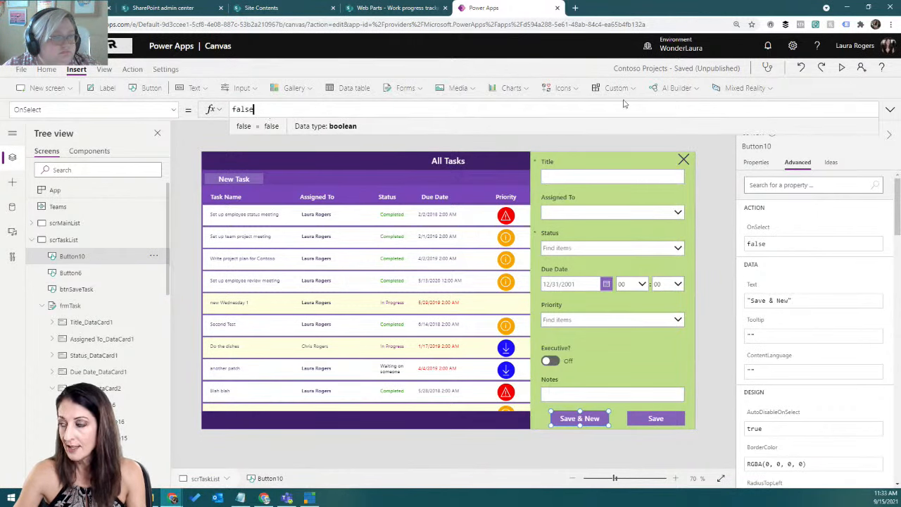
click(890, 109)
drag(255, 110, 230, 112)
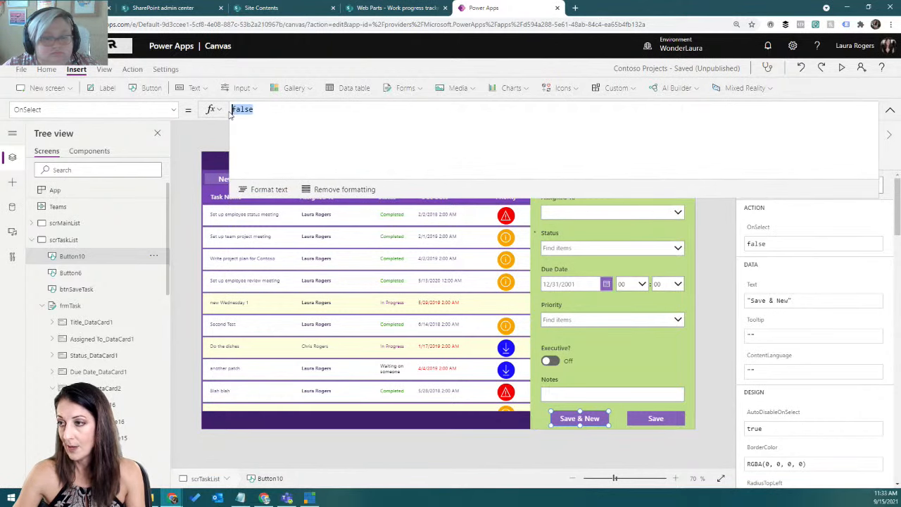
key(BackSpace)
text(set(var)
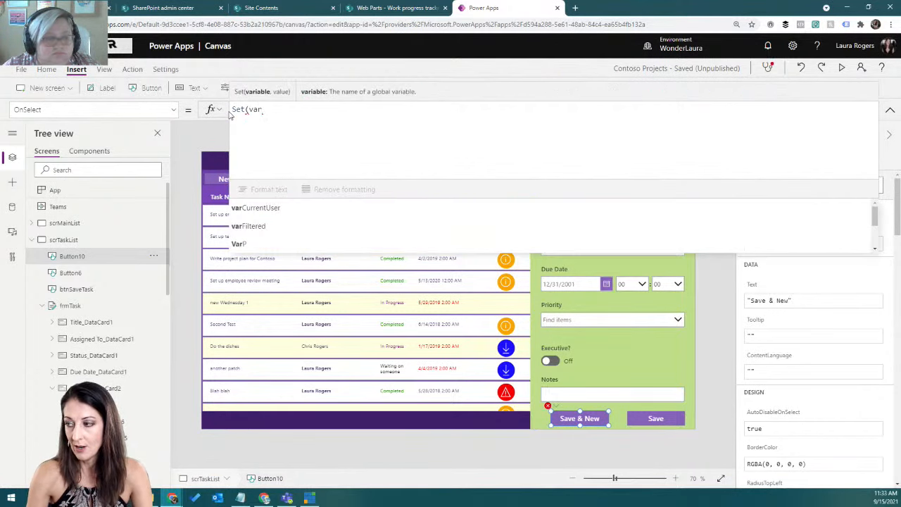
text(SaveA)
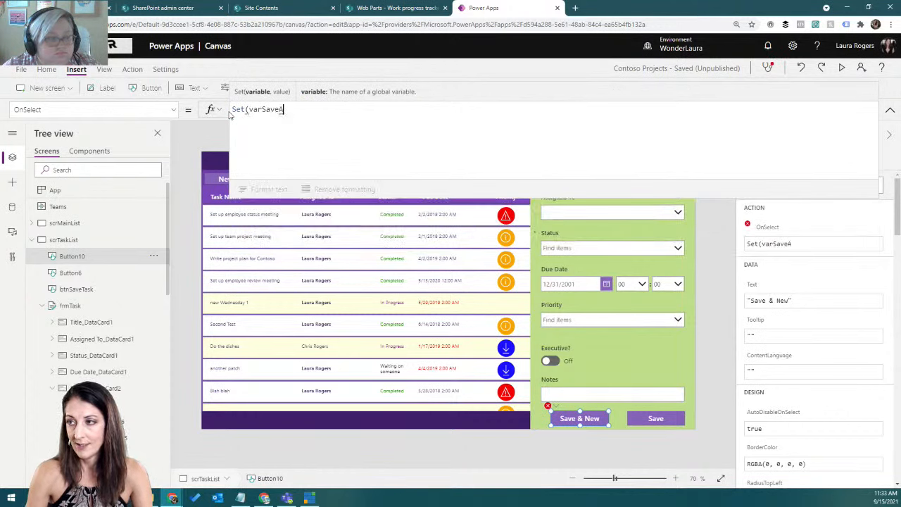
text(ndNew,)
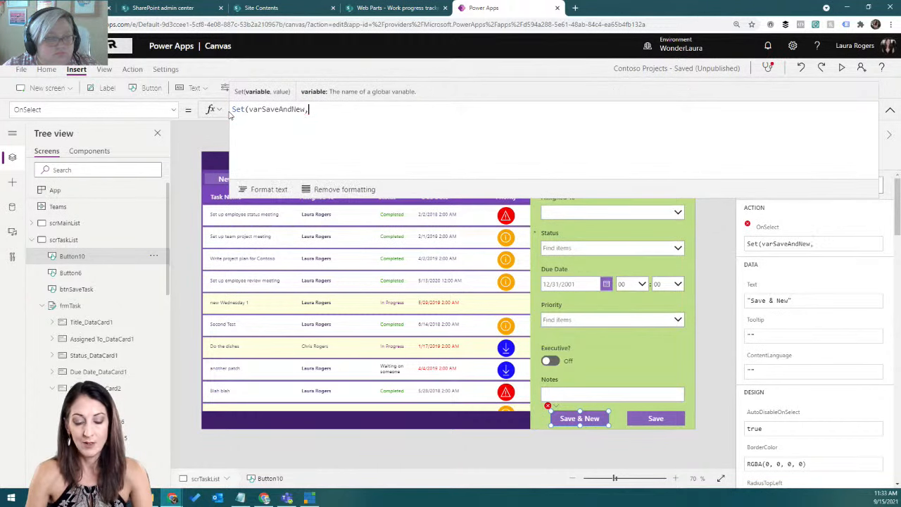
text(true);)
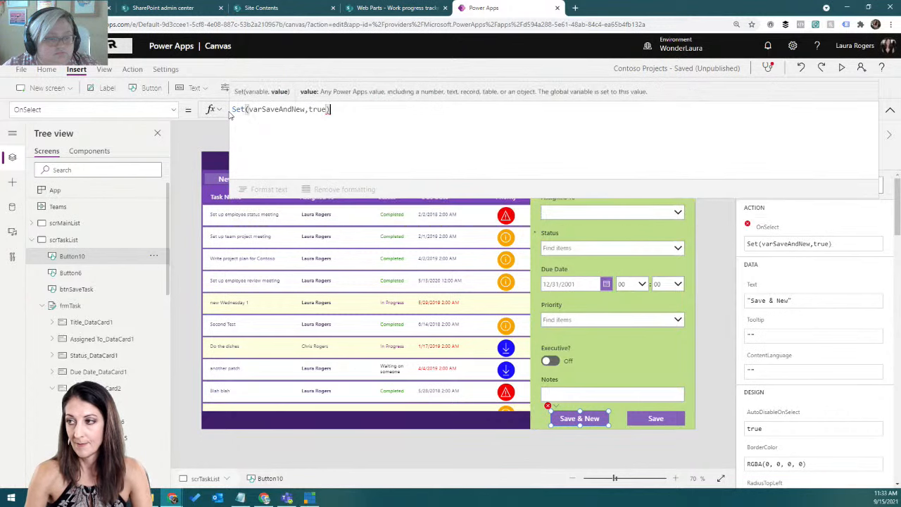
key(ctrl+v)
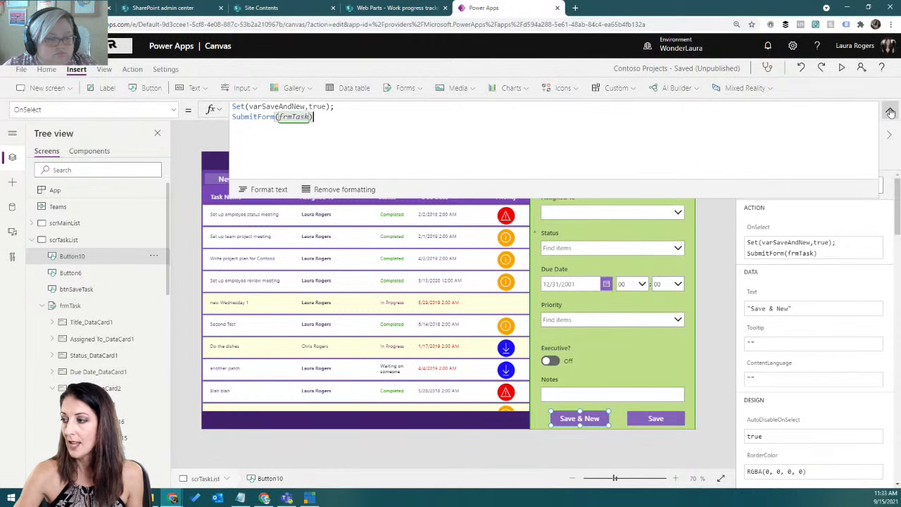
- Begin an If(varSaveAndNew, condition above the existing actions in the OnSuccess formula of frmTask
click(542, 427)
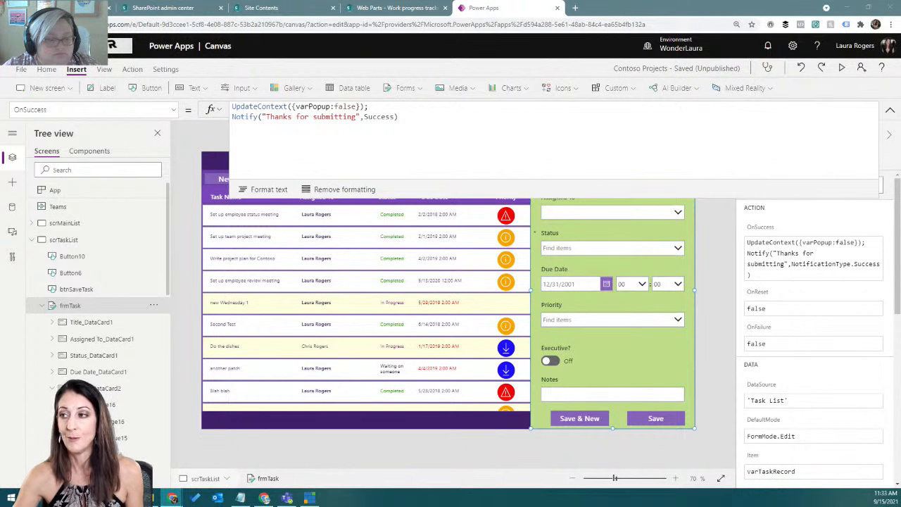
click(415, 118)
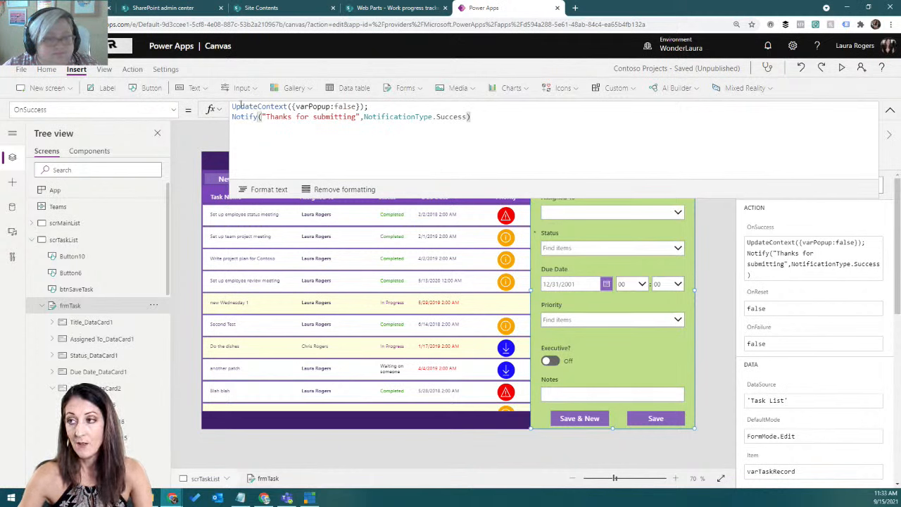
click(233, 107)
key(Return)
key(Return)
click(234, 107)
text(If)
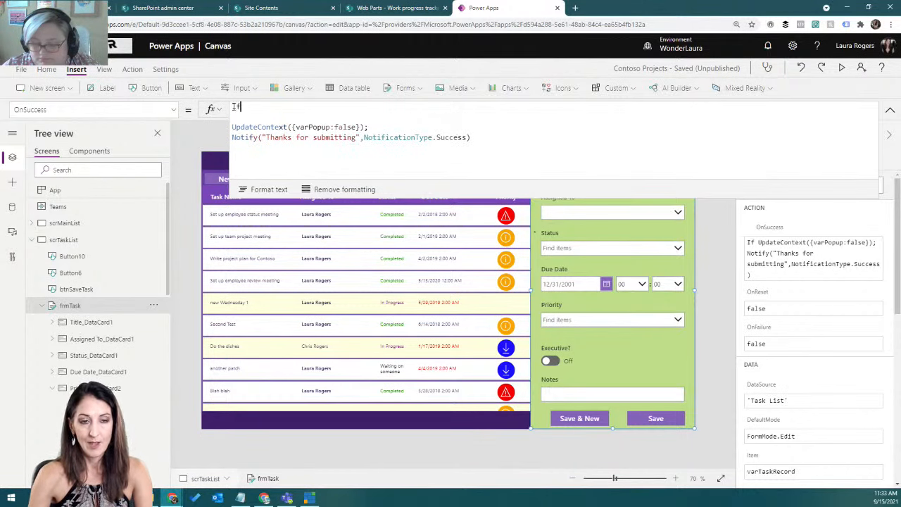
text((varsa)
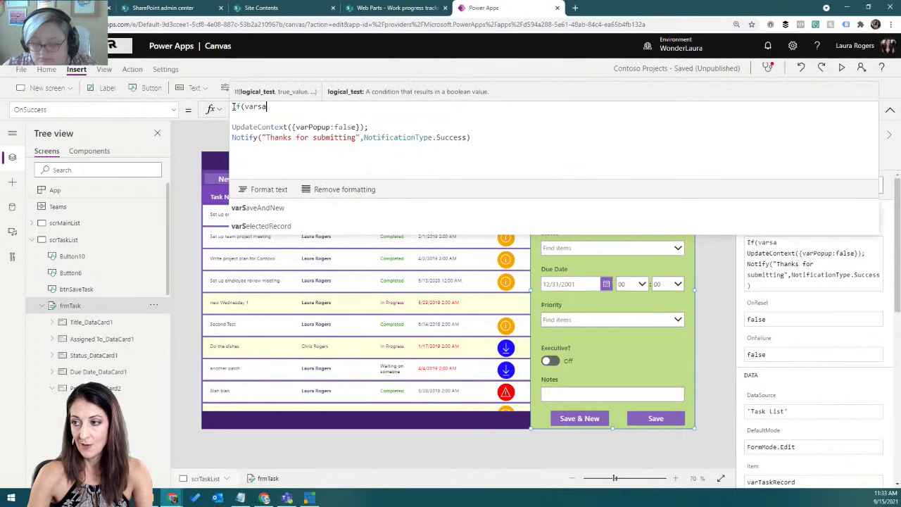
key(Tab)
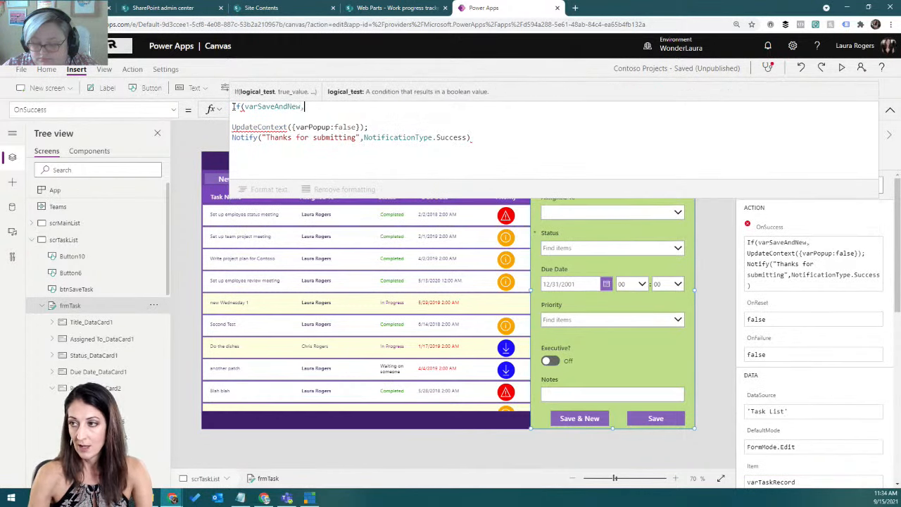
text(,)
key(shift+Return)
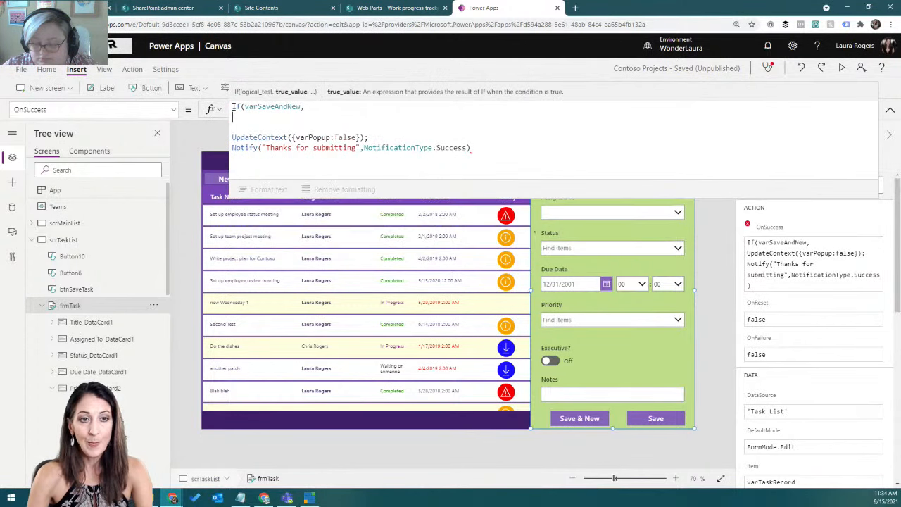
- Add NewForm(frmTask) as the If's true result and close the If after the existing actions, making them the else branch
text(NewForm()
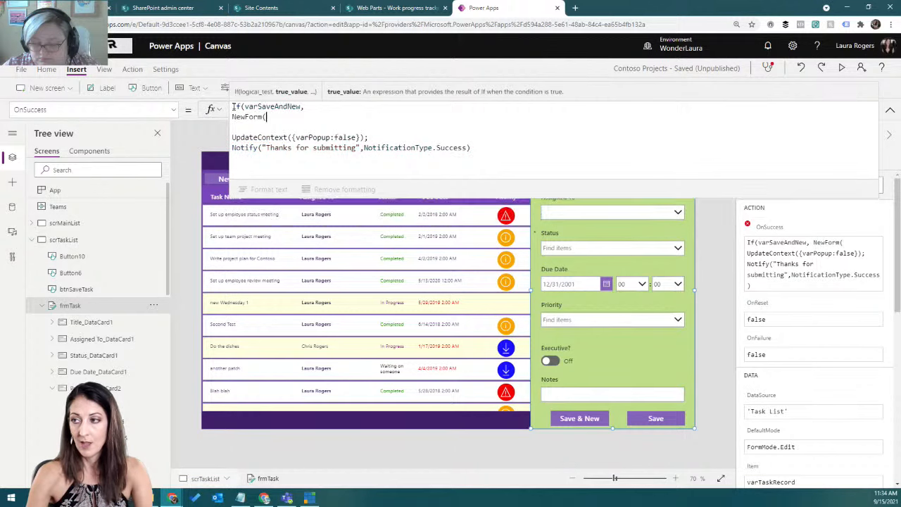
text(frmT)
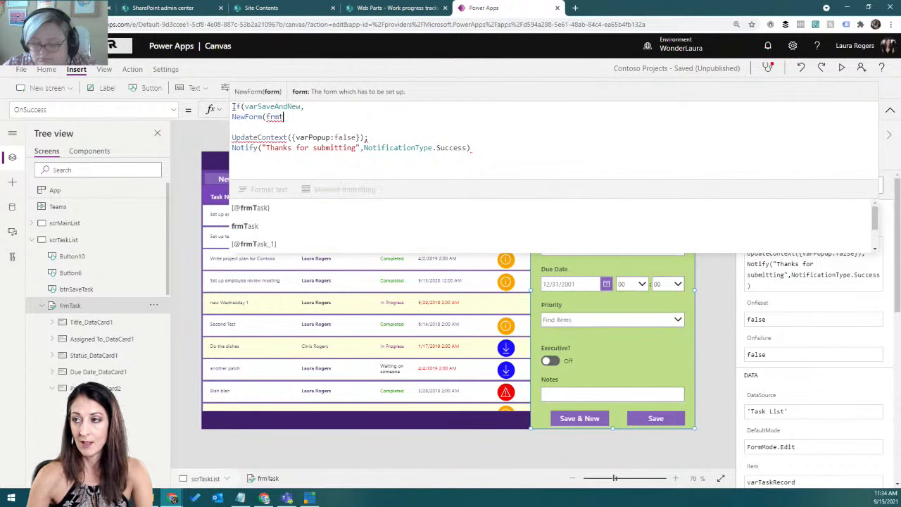
click(275, 226)
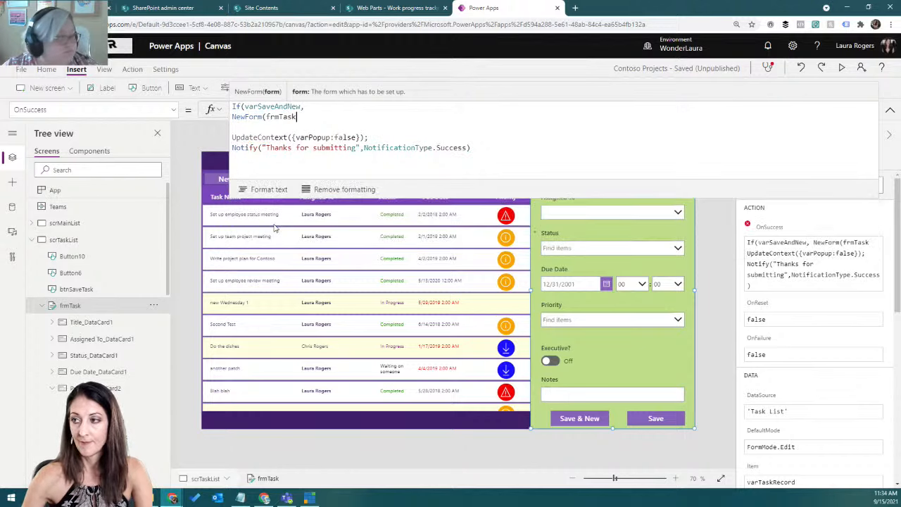
text())
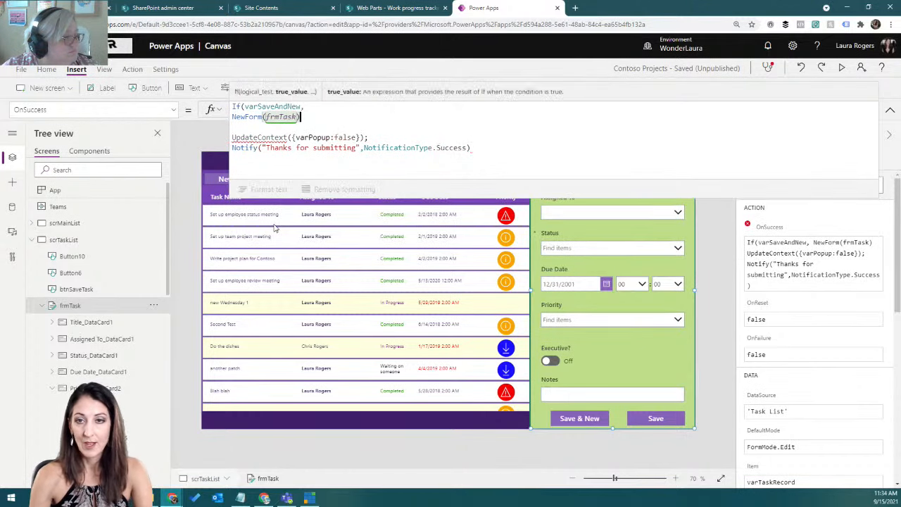
text(,)
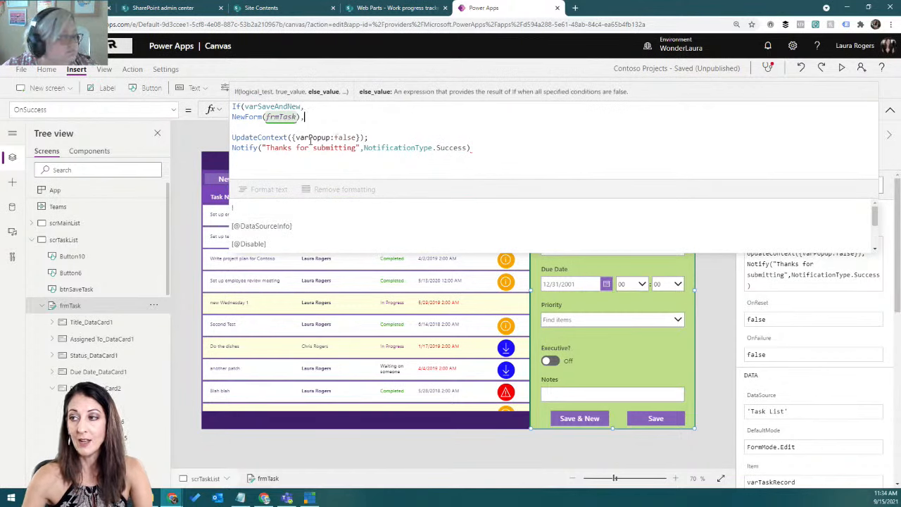
click(481, 147)
text())
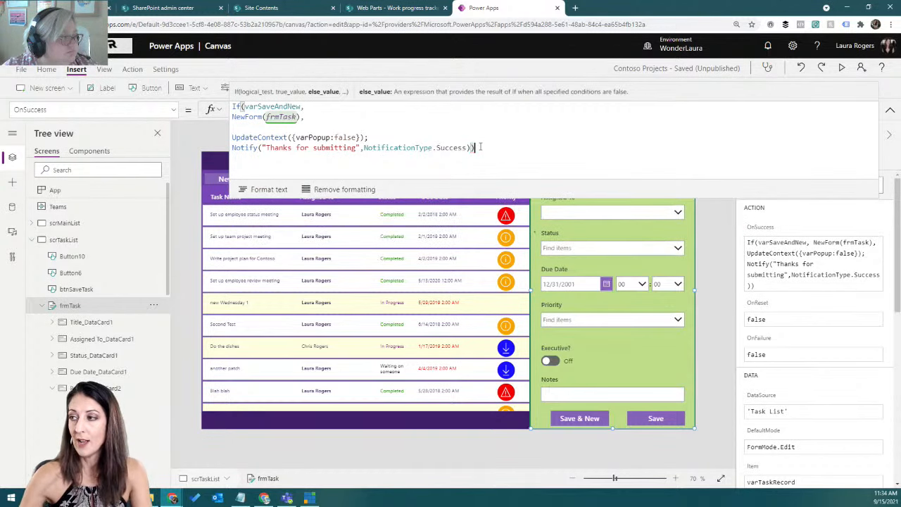
- Move the Notify("Thanks for submitting",NotificationType.Success) call out of the If and onto its own line above it
drag(476, 147, 233, 147)
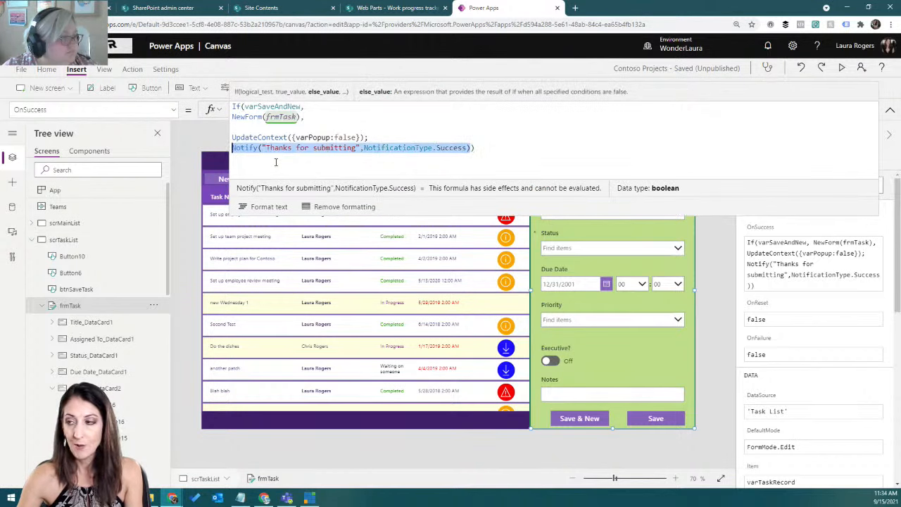
key(ctrl+x)
click(233, 105)
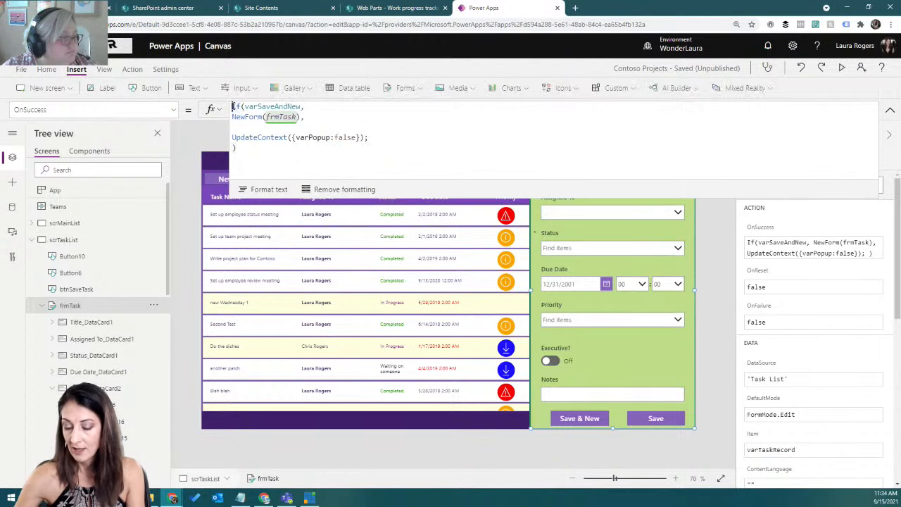
key(Return)
key(ctrl+v)
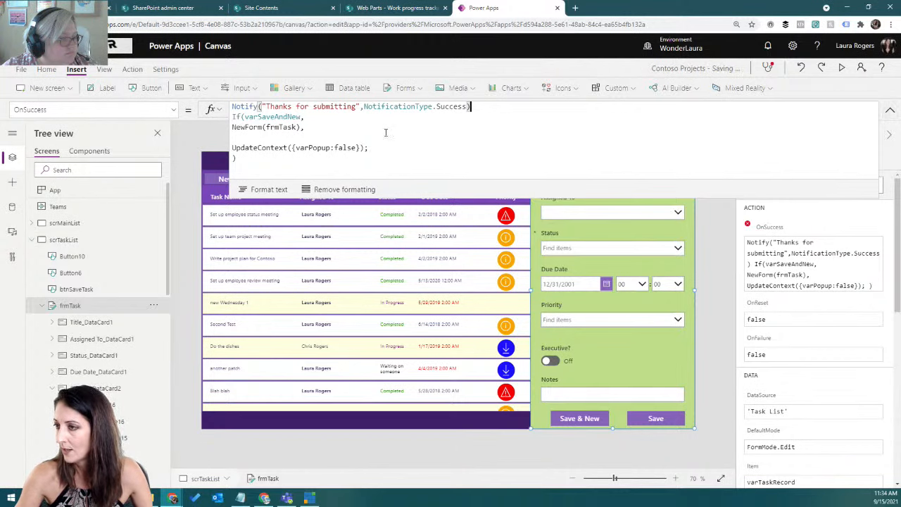
- Preview the app, close the open task form and exit the preview
click(890, 110)
click(842, 67)
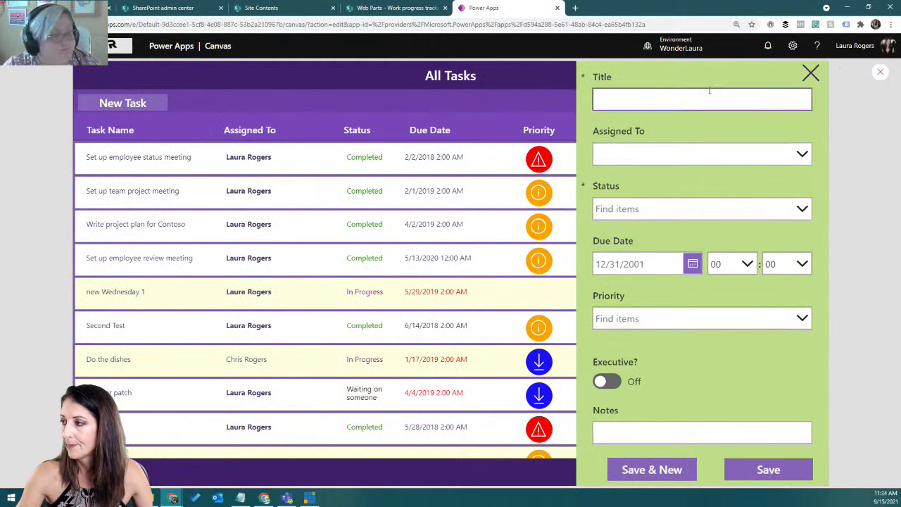
click(812, 75)
click(880, 71)
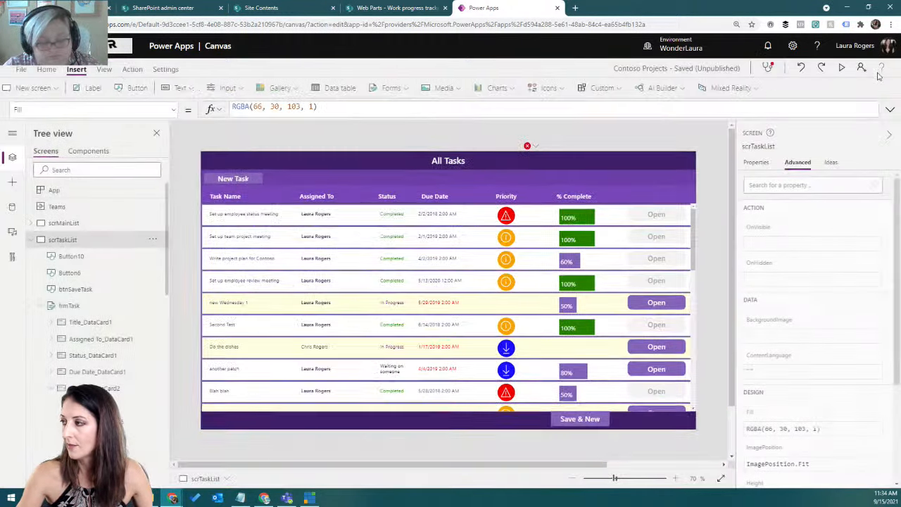
- Open the flagged OnSuccess formula of frmTask and add a semicolon after the Notify call to separate it from the If
click(533, 150)
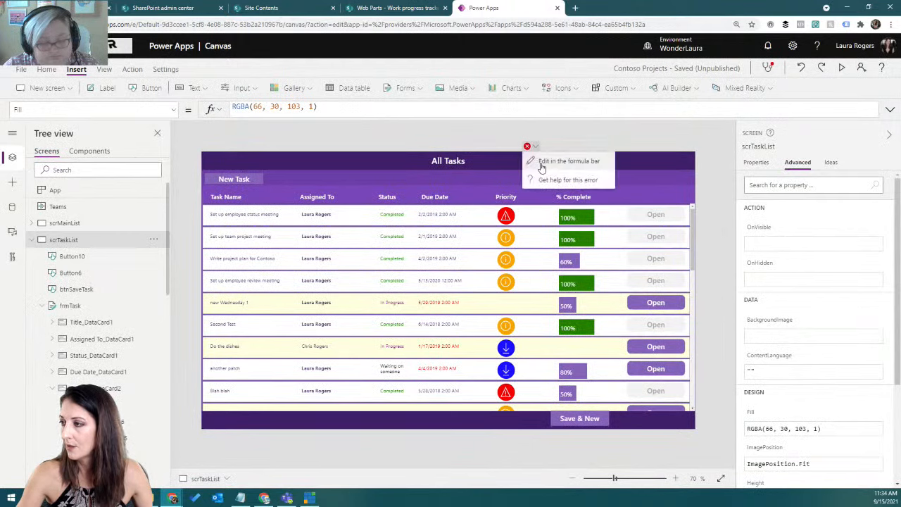
click(545, 158)
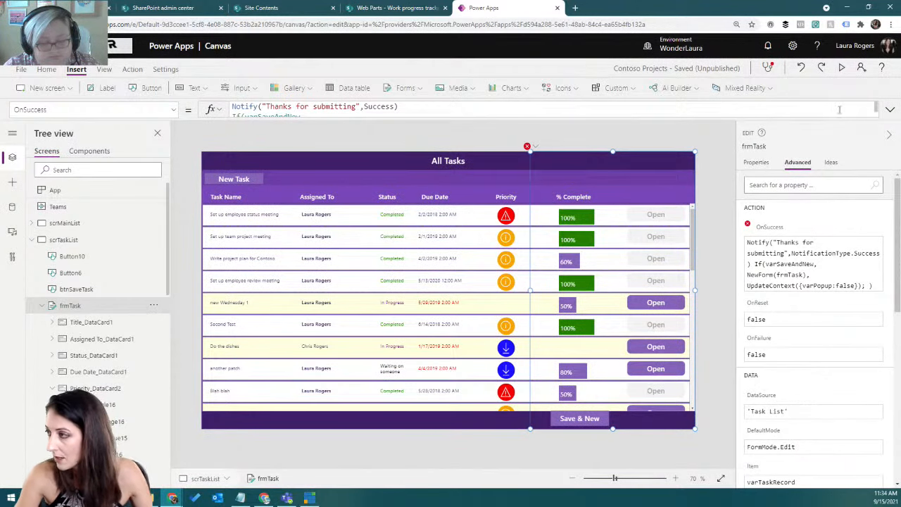
click(890, 109)
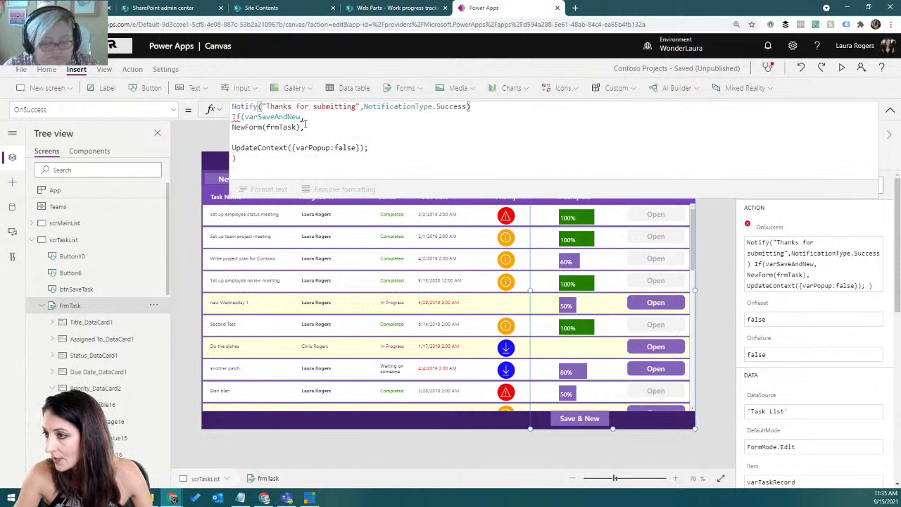
click(305, 117)
click(485, 109)
text(;)
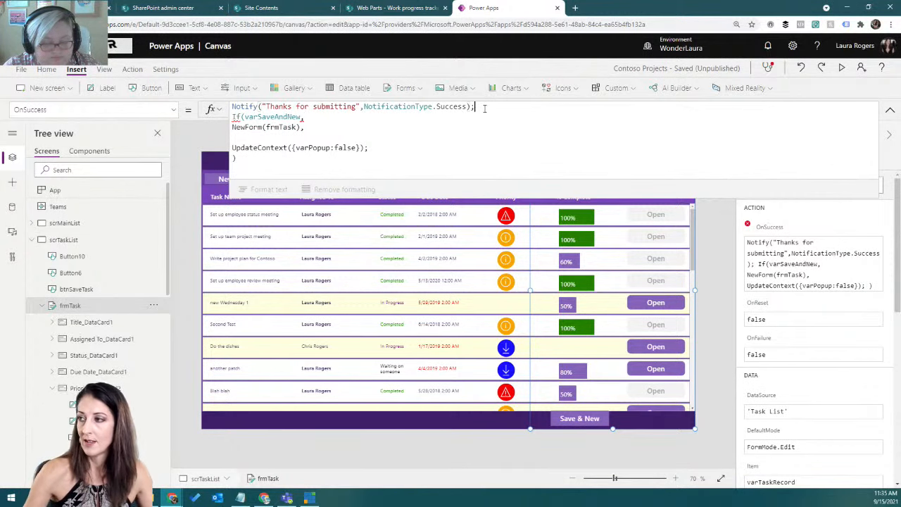
click(890, 111)
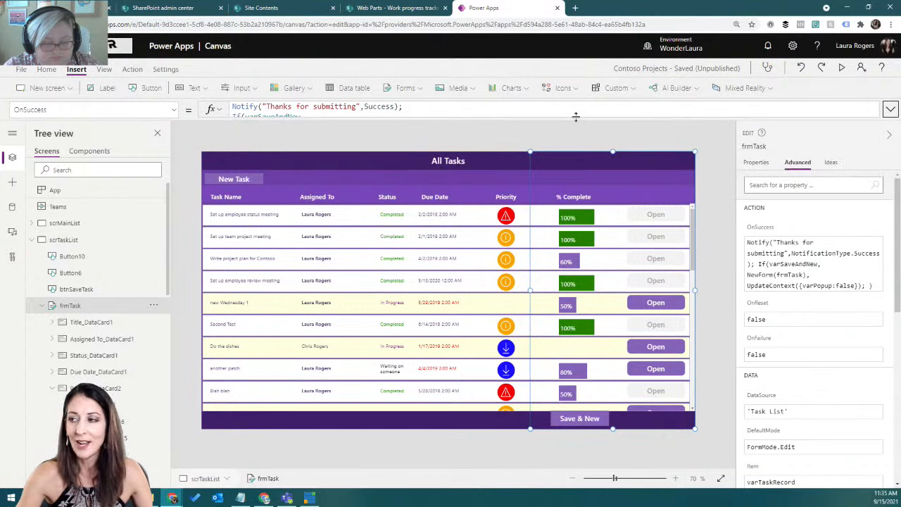
- Preview the app and fill in a new task titled "testing Wednesday" with status In Progress
click(842, 66)
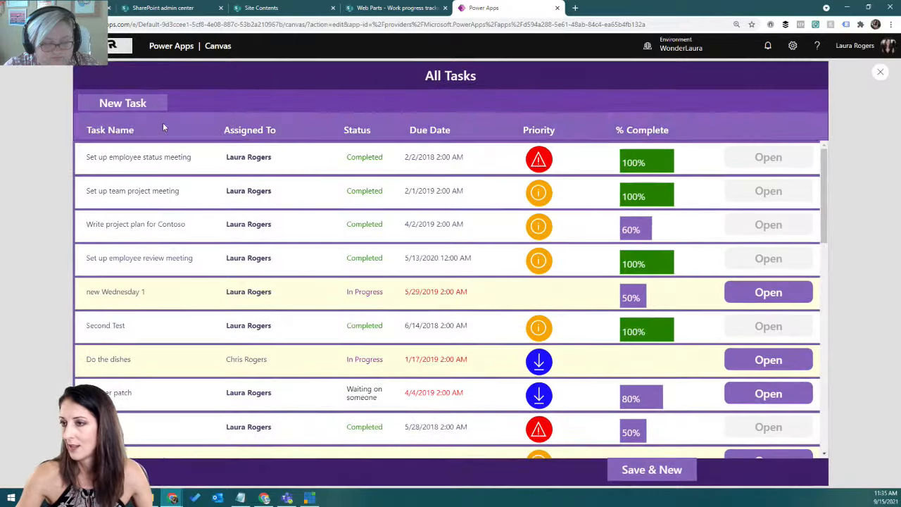
click(141, 103)
click(648, 99)
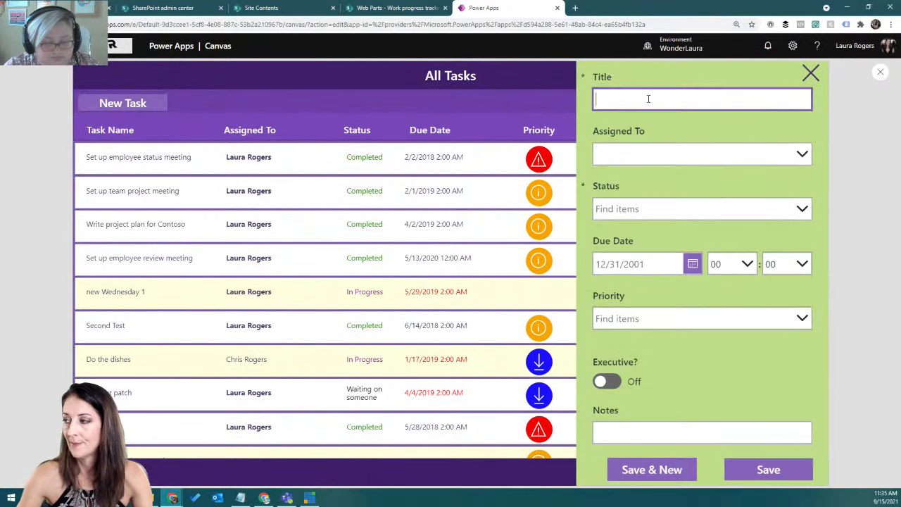
text(testin)
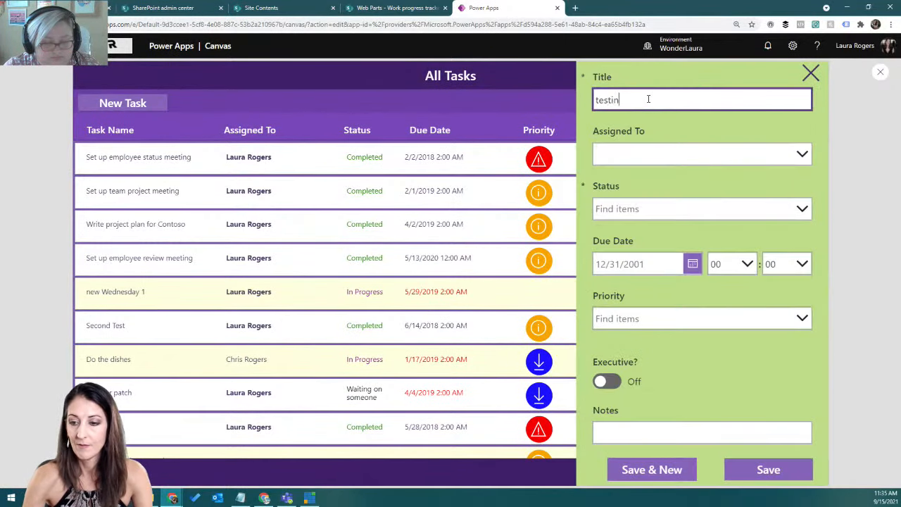
text(g Wedn)
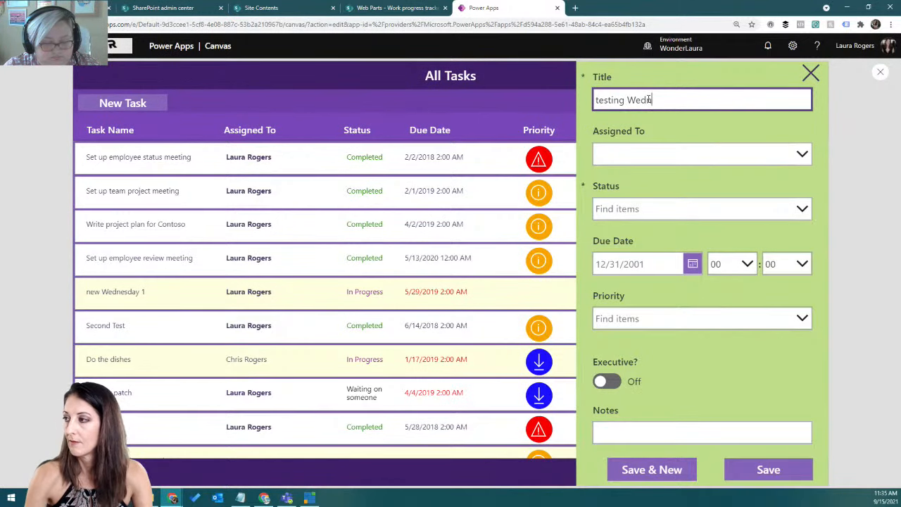
text(esday)
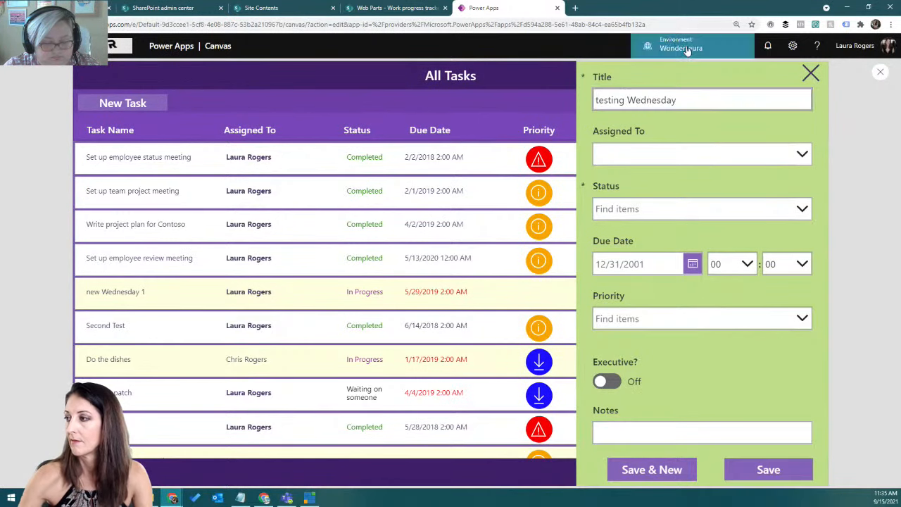
click(661, 211)
click(646, 263)
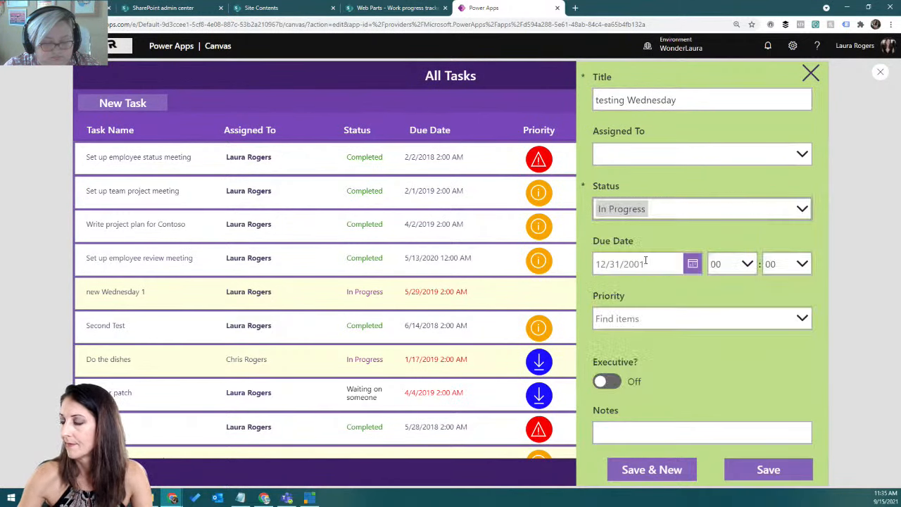
- Set the due date to 9/22/2021, turn Executive? on, and submit the task with Save & New, dismissing the notification
click(690, 264)
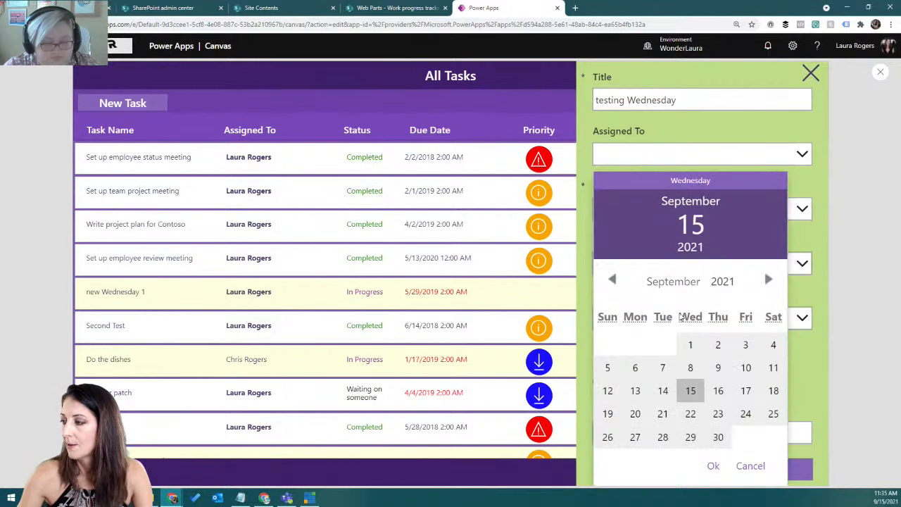
click(690, 415)
click(713, 466)
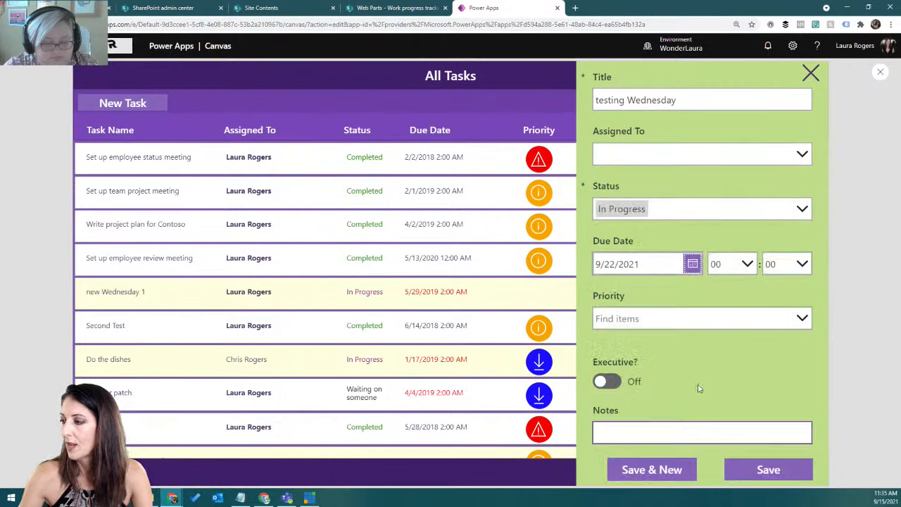
click(600, 382)
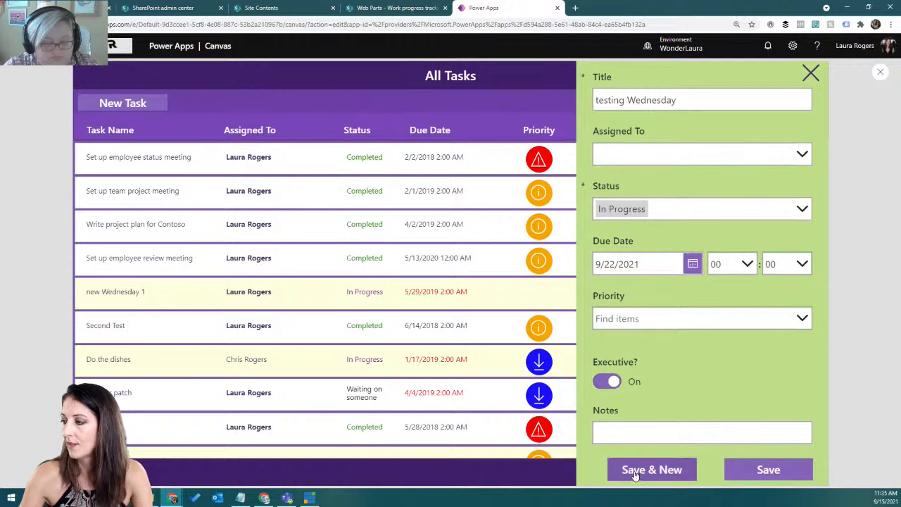
click(636, 471)
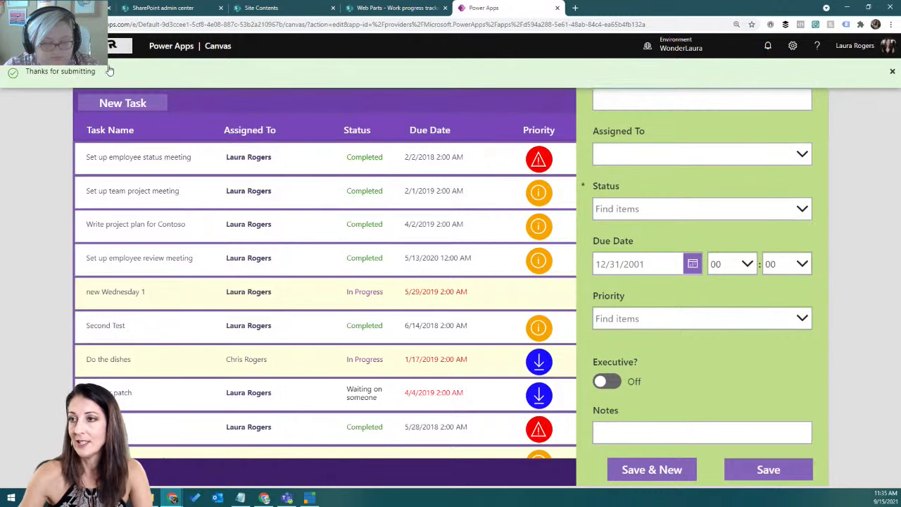
click(892, 71)
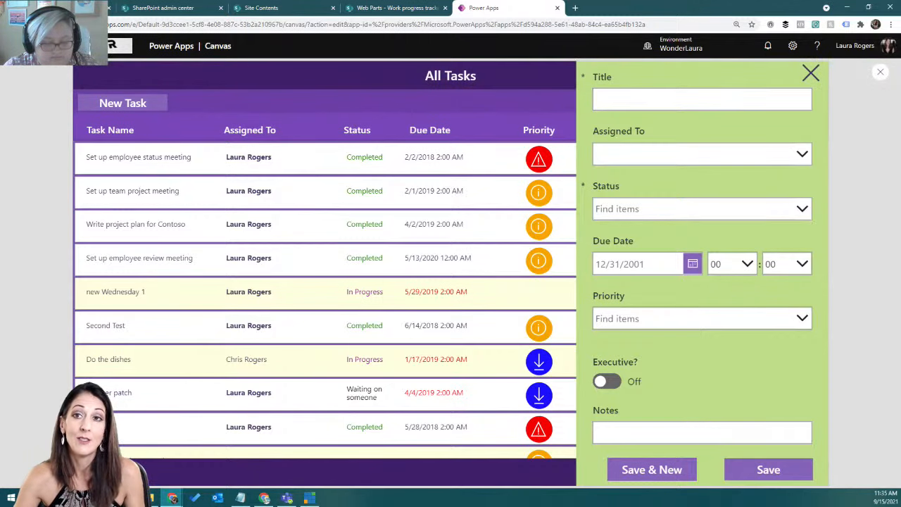
- Fill in a second task titled "Another one" with status Waiting on someone and priority (2) Normal, and submit it with Save & New
click(648, 98)
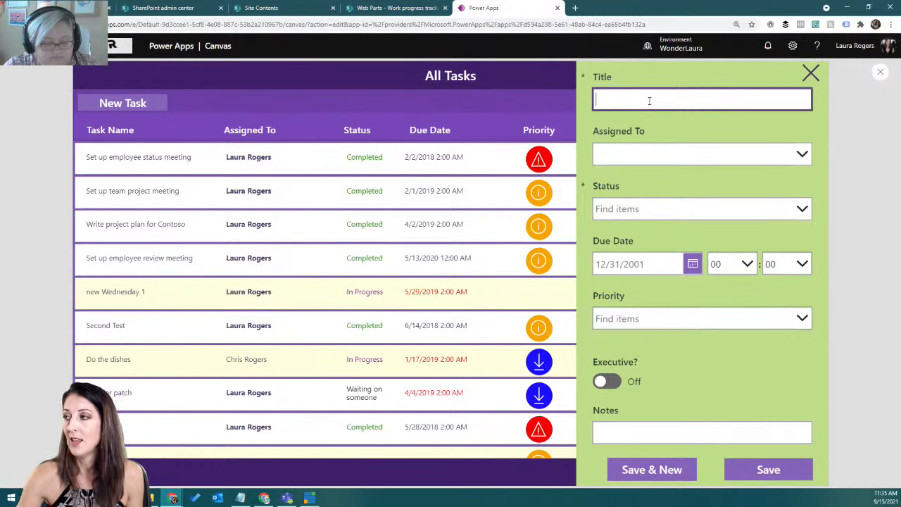
text(Another one)
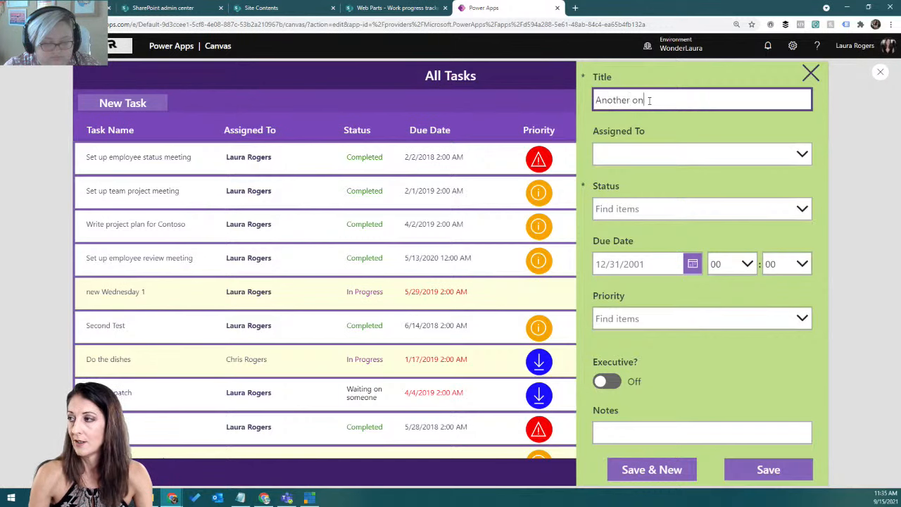
key(Tab)
click(672, 209)
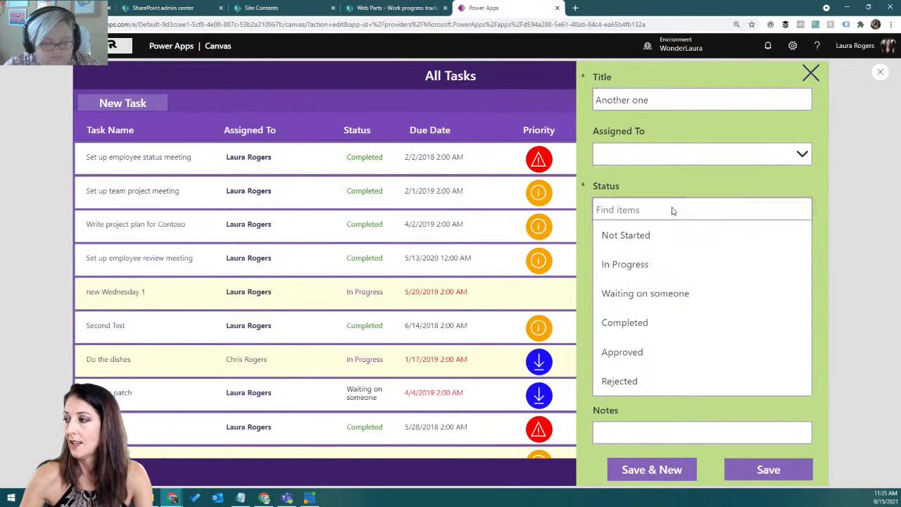
click(640, 322)
click(789, 211)
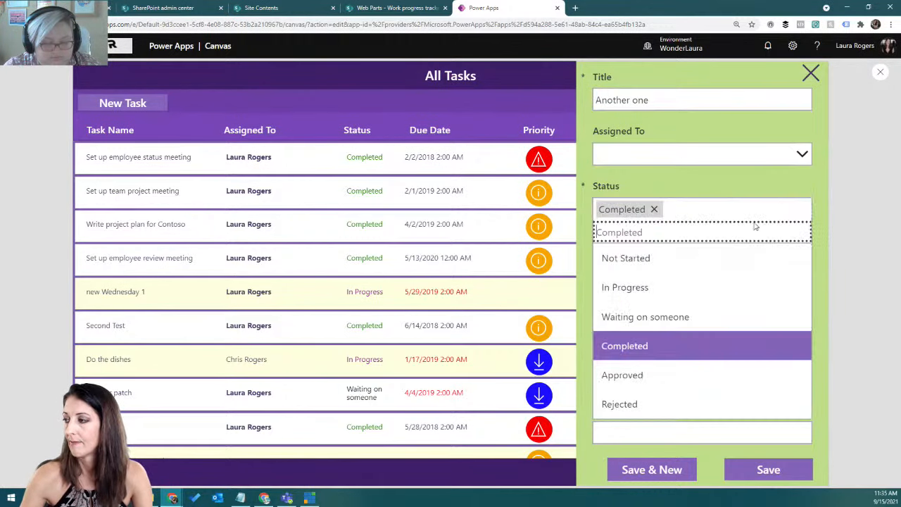
click(655, 318)
click(655, 321)
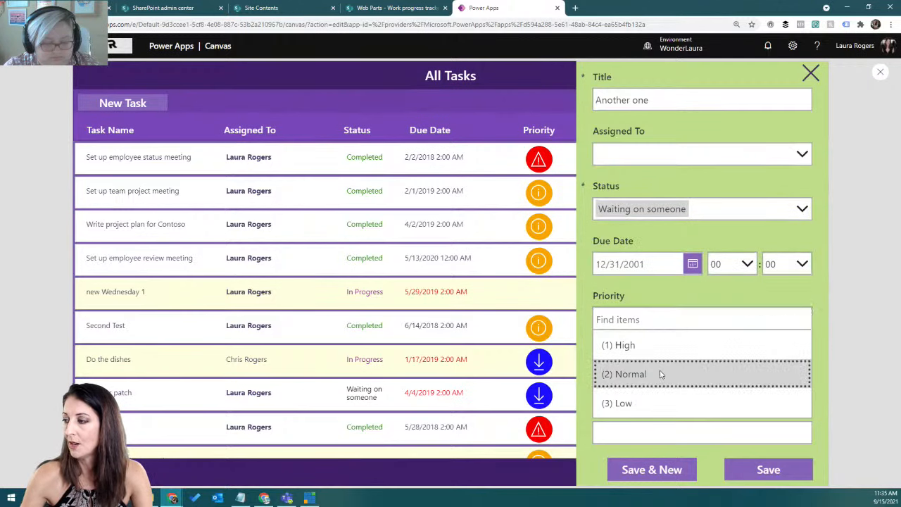
click(659, 373)
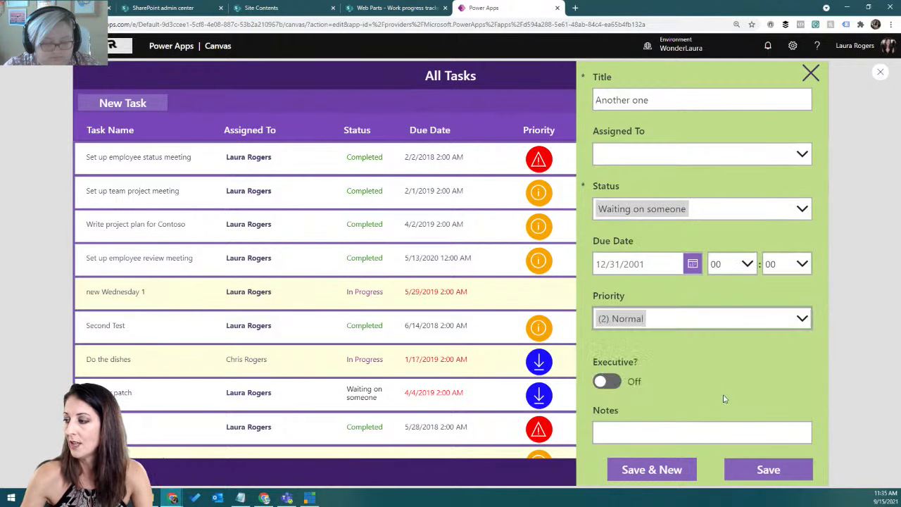
click(667, 473)
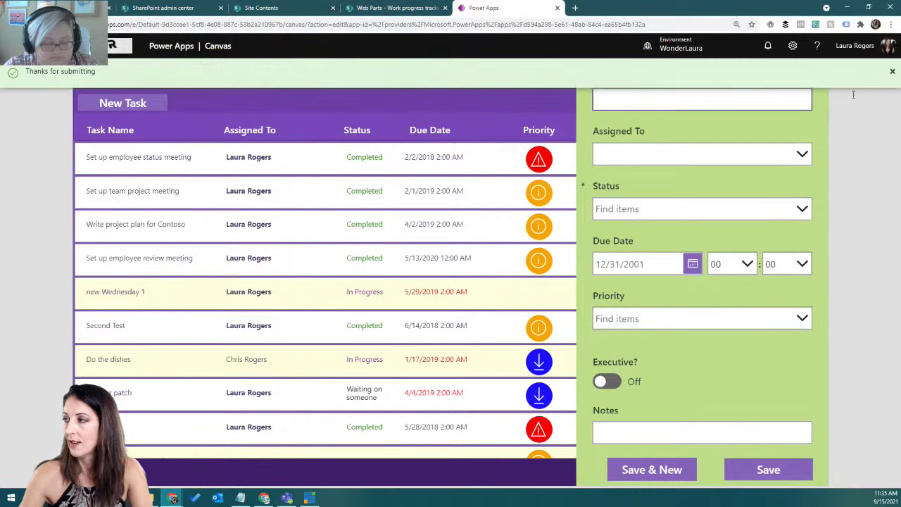
- Title the next new task "yet another" and exit the preview
click(894, 74)
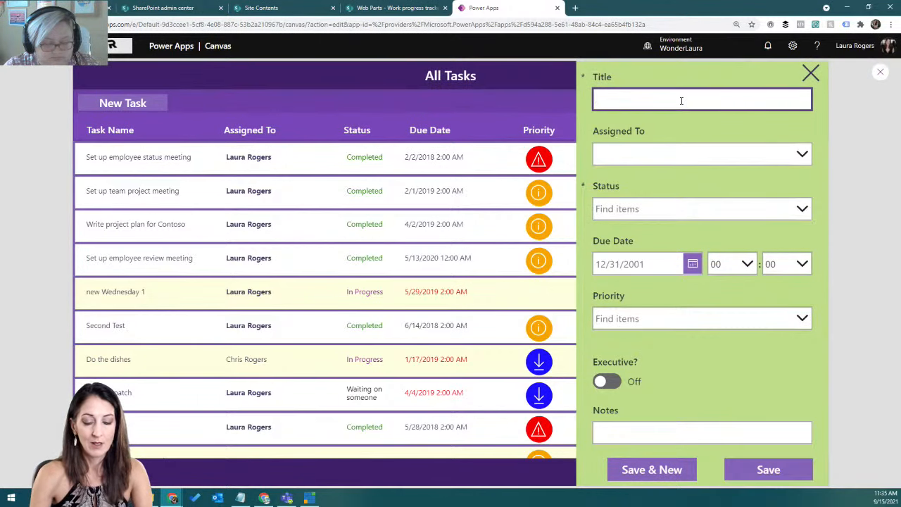
text(yet another)
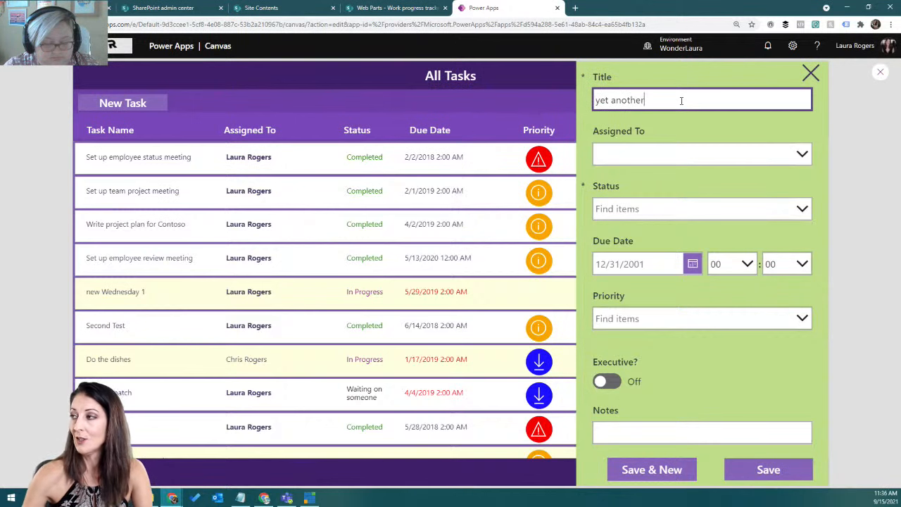
click(880, 72)
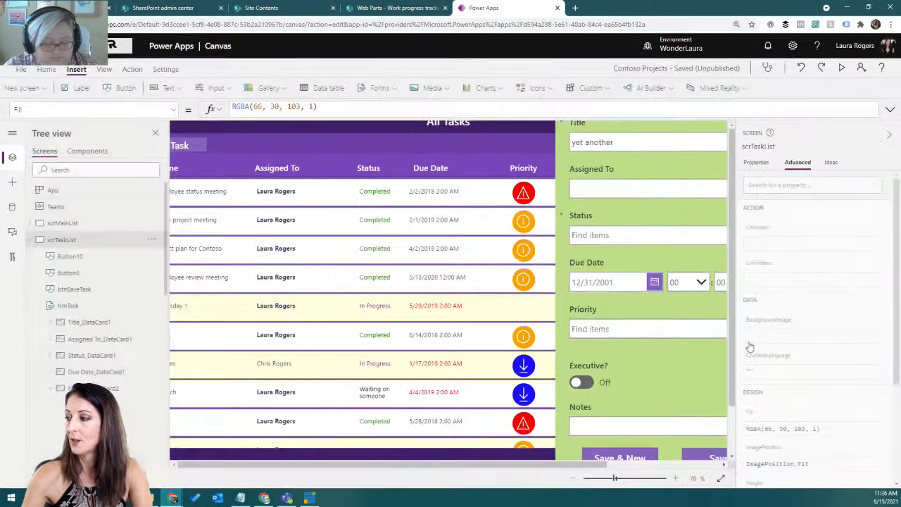
- Add Set(varSaveAndNew,false); on its own line above SubmitForm(frmTask) in the Save button's OnSelect formula
click(666, 417)
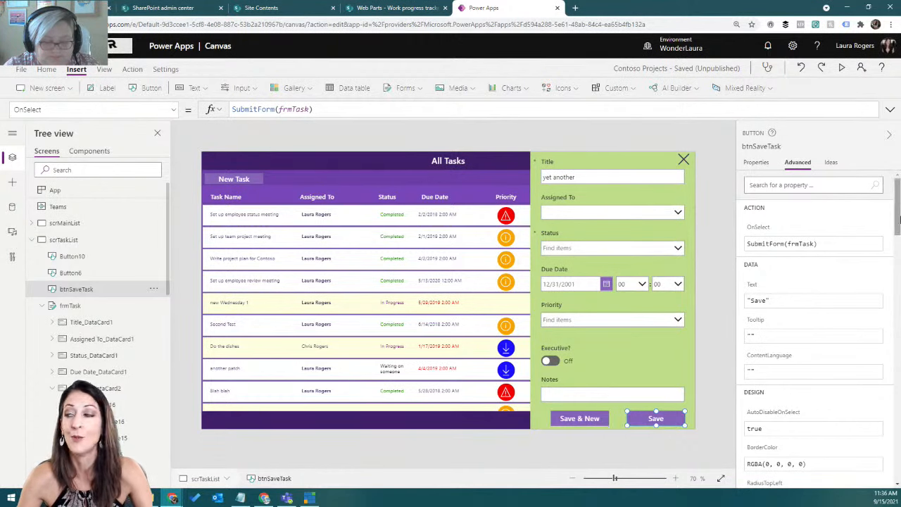
click(891, 109)
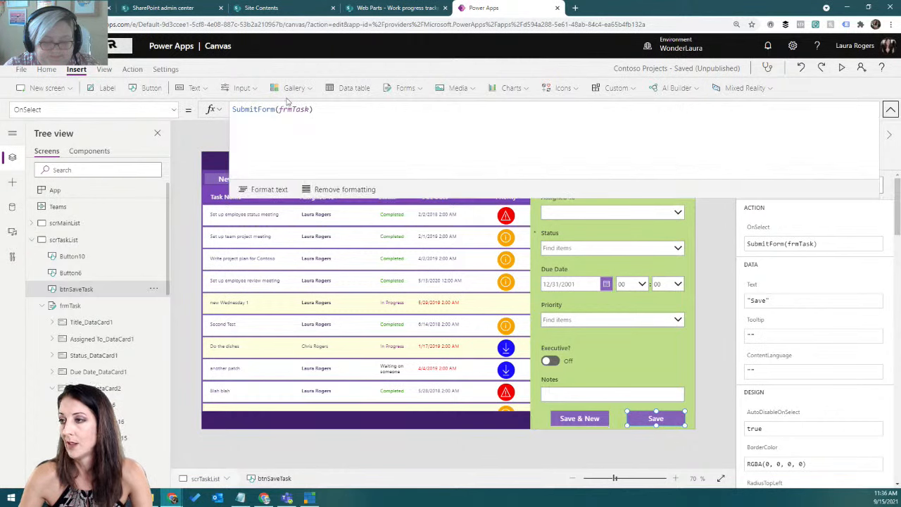
double_click(235, 111)
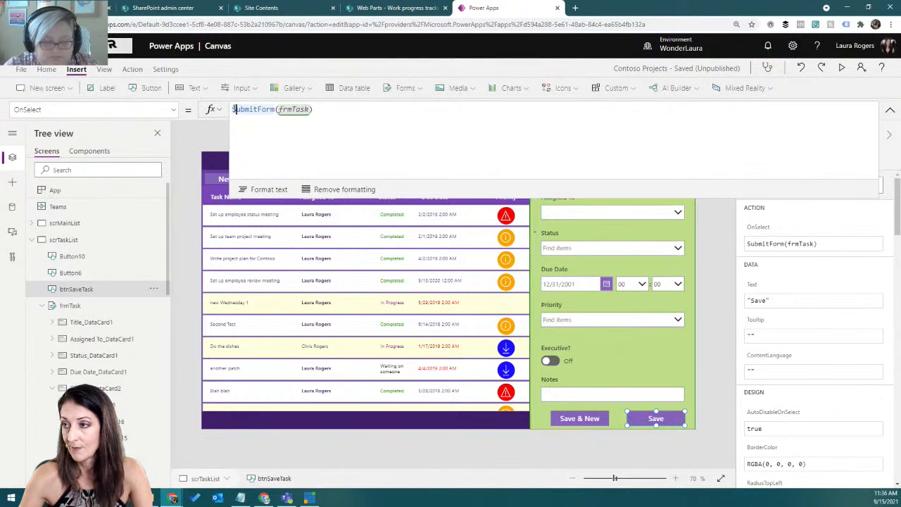
key(Return)
key(Up)
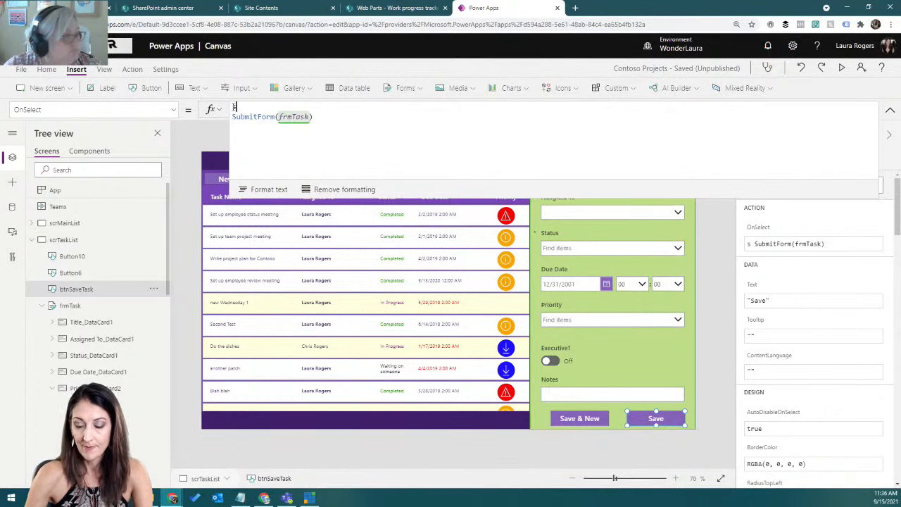
text(Set(var)
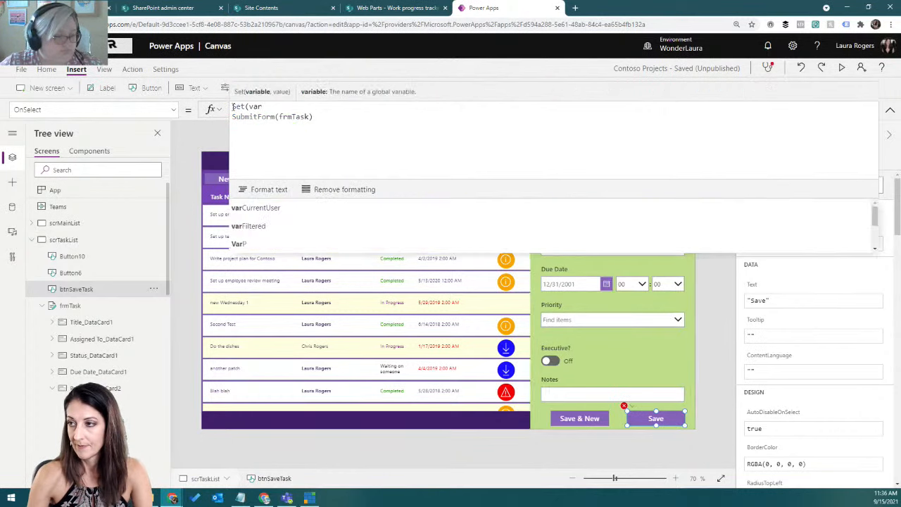
text(SaveAndNew)
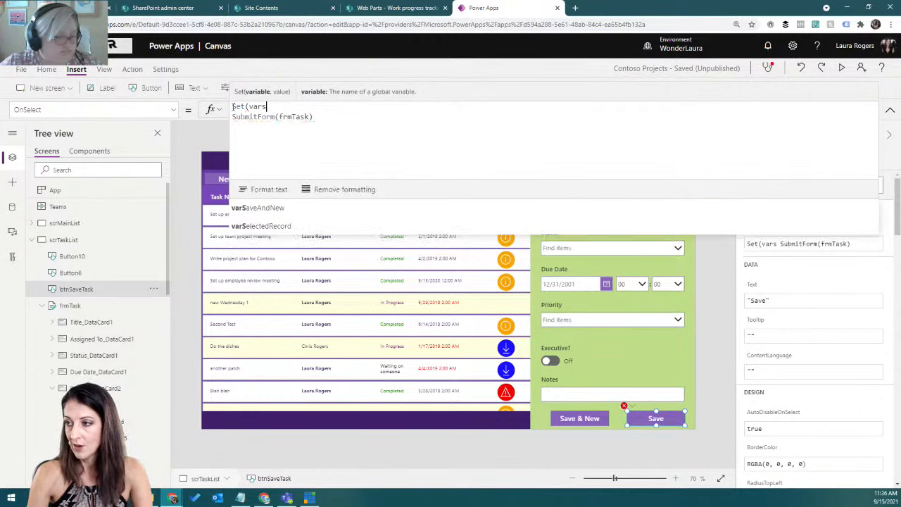
text(,false)
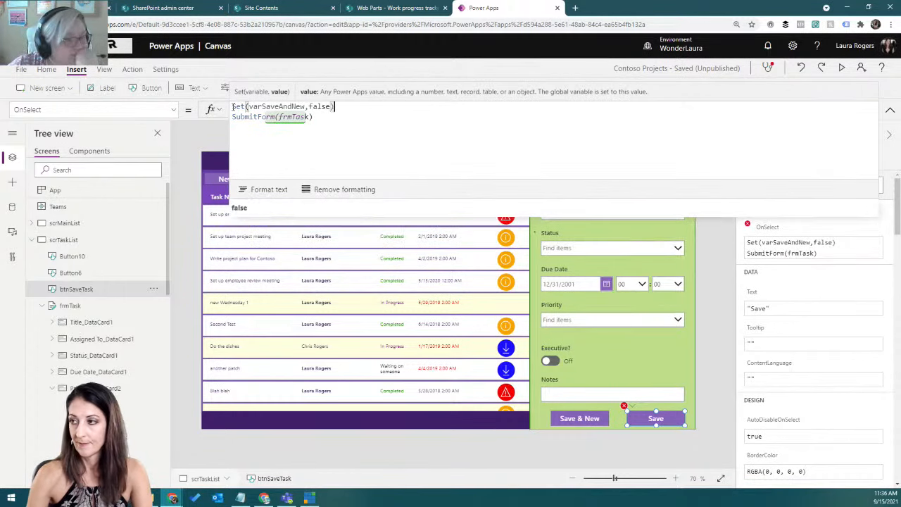
text();)
click(890, 110)
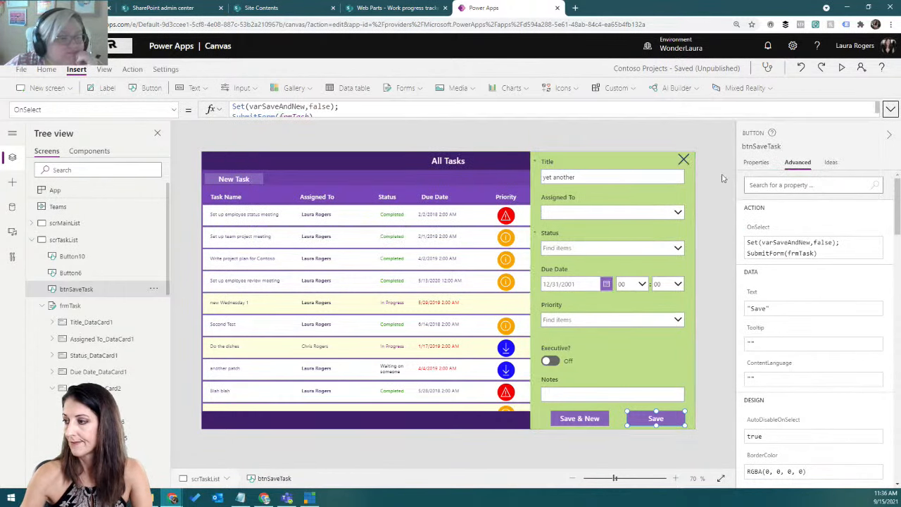
- Preview the app, set the "yet another" task's status to Approved and submit it with Save, leaving the preview once done
click(845, 68)
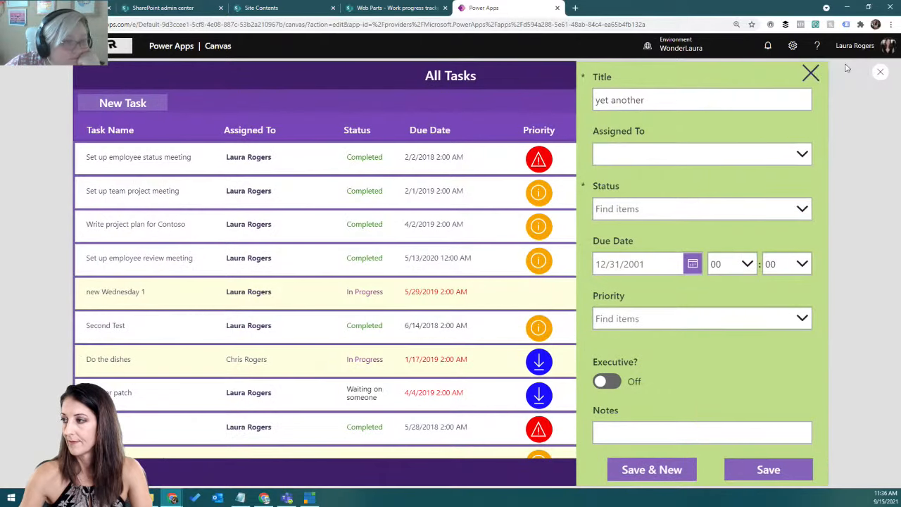
click(753, 207)
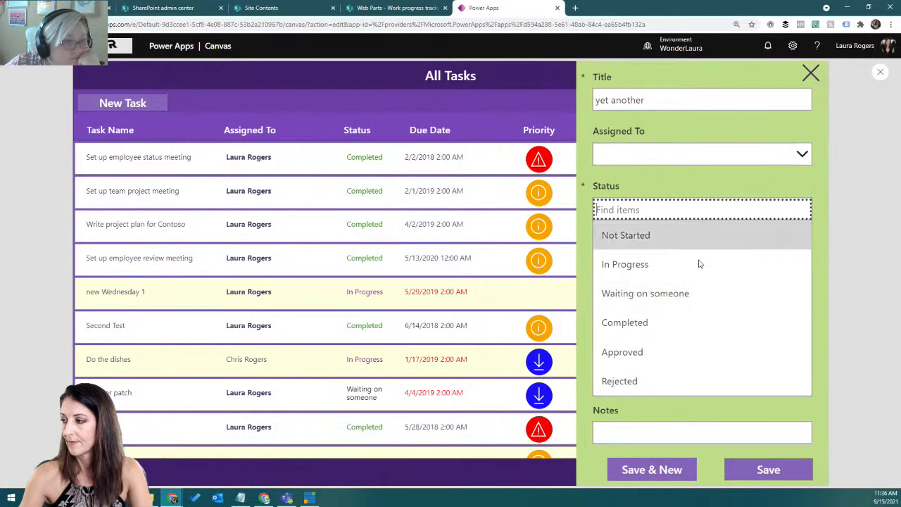
click(670, 348)
click(747, 471)
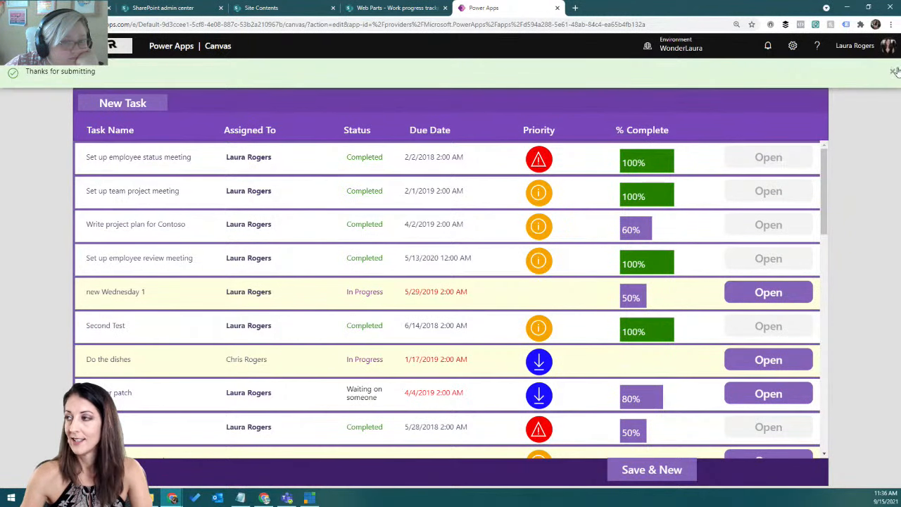
click(892, 72)
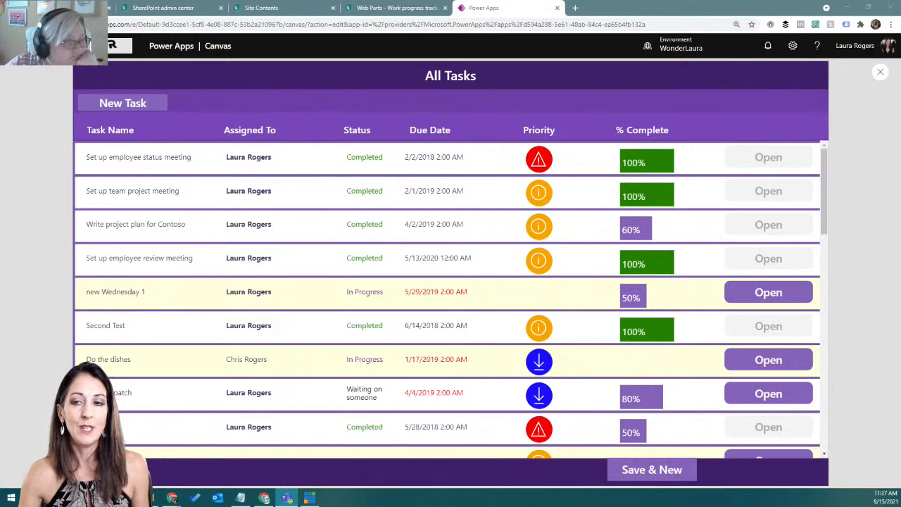
click(881, 72)
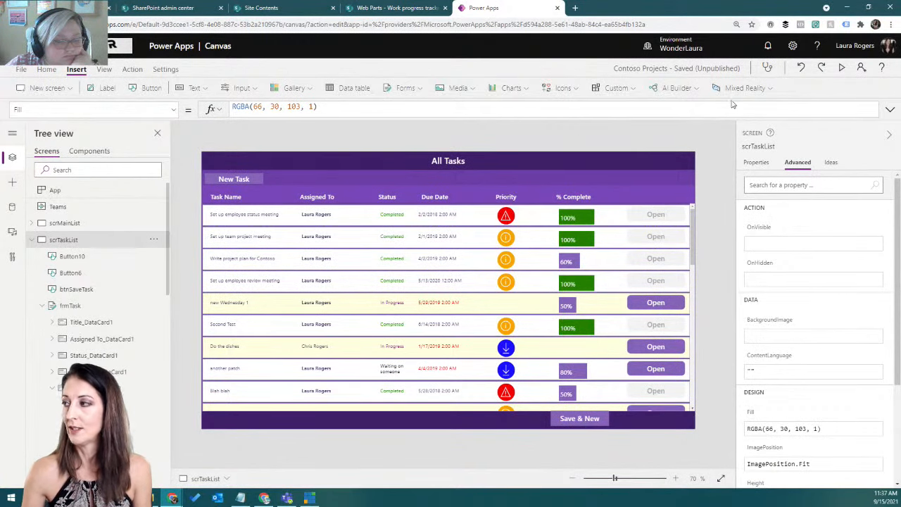
- Preview the app again to open a blank new task form, and exit with the form still open
click(842, 67)
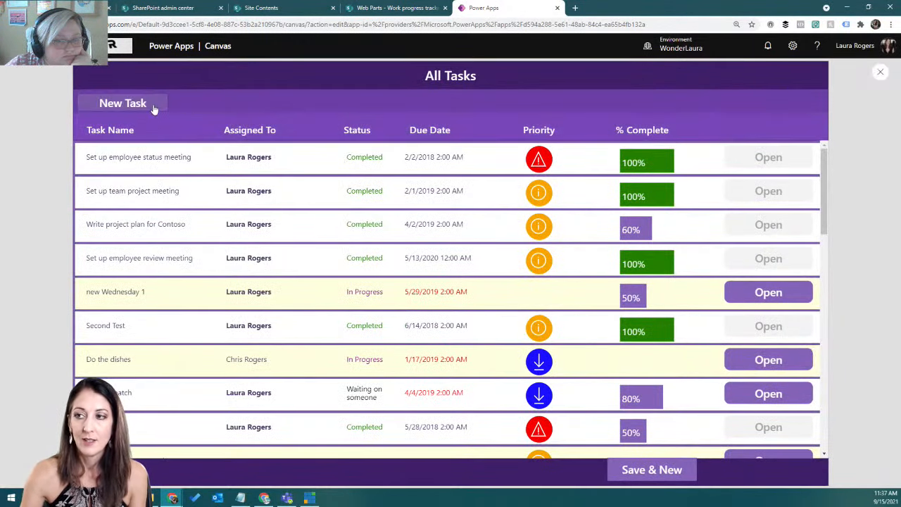
click(154, 107)
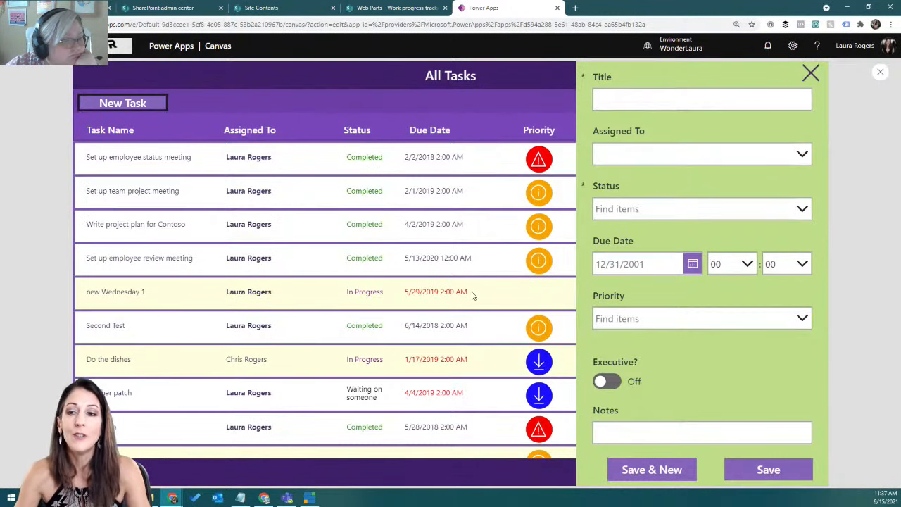
click(880, 71)
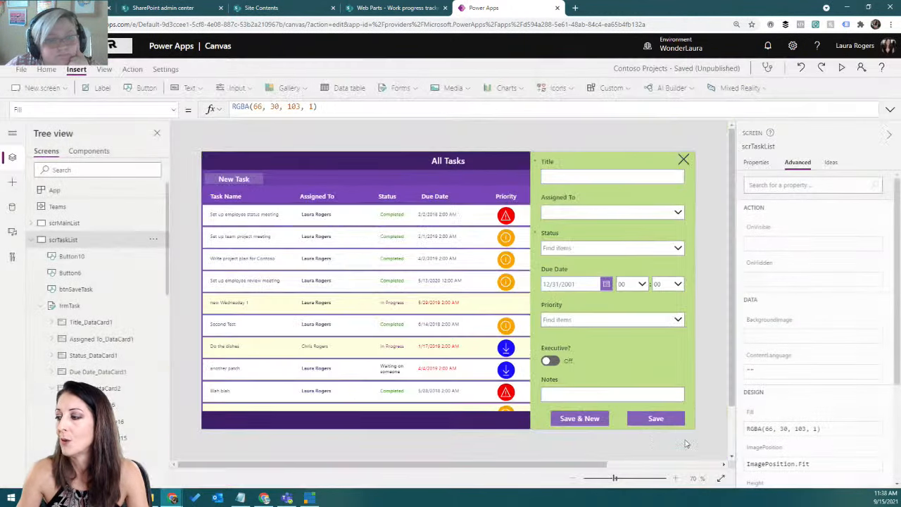
- Copy the formula frmTask.Visible from the Save button's Visible property
click(650, 418)
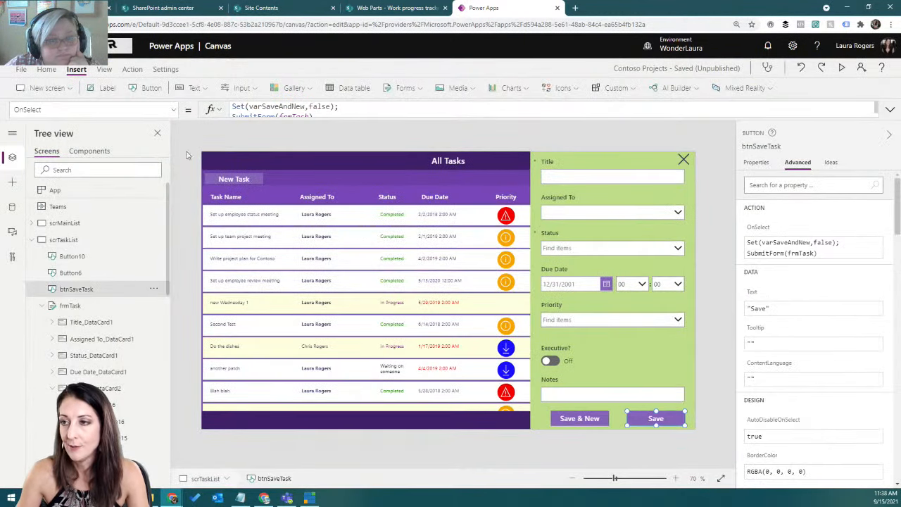
click(173, 110)
scroll(145, 188, down, 6)
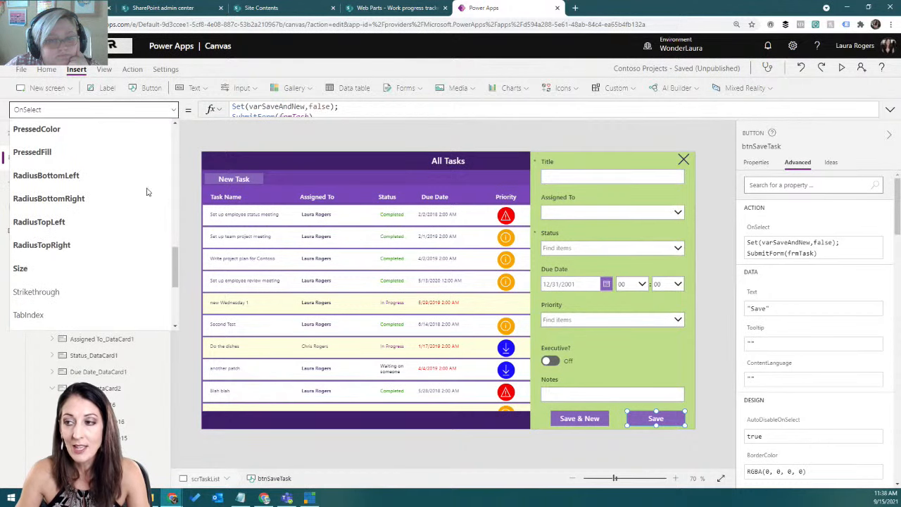
click(77, 249)
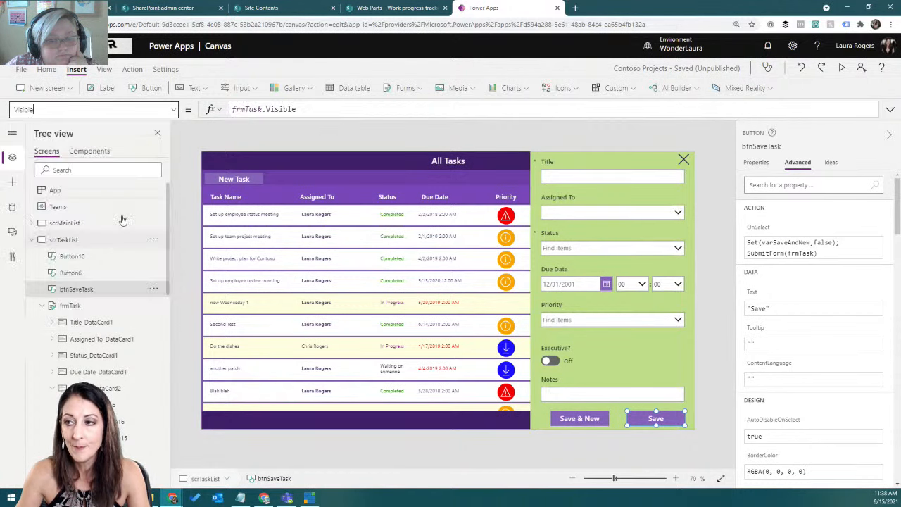
click(310, 110)
drag(328, 110, 227, 110)
key(ctrl+c)
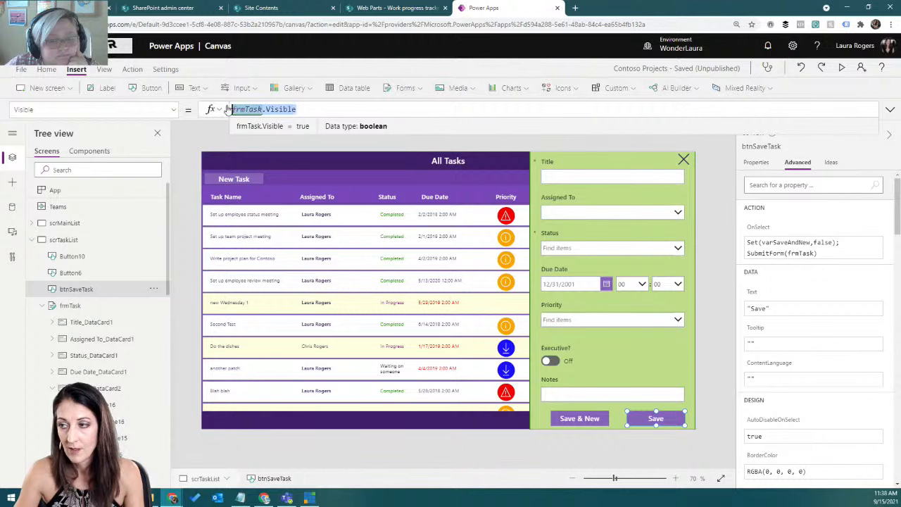
- Replace the Save & New button's Visible property with the copied formula frmTask.Visible
click(582, 420)
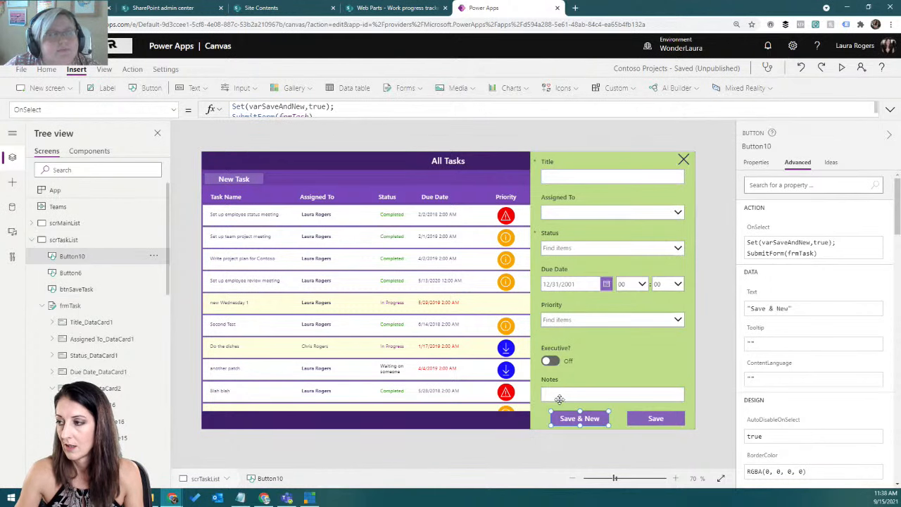
click(173, 110)
text(Visible)
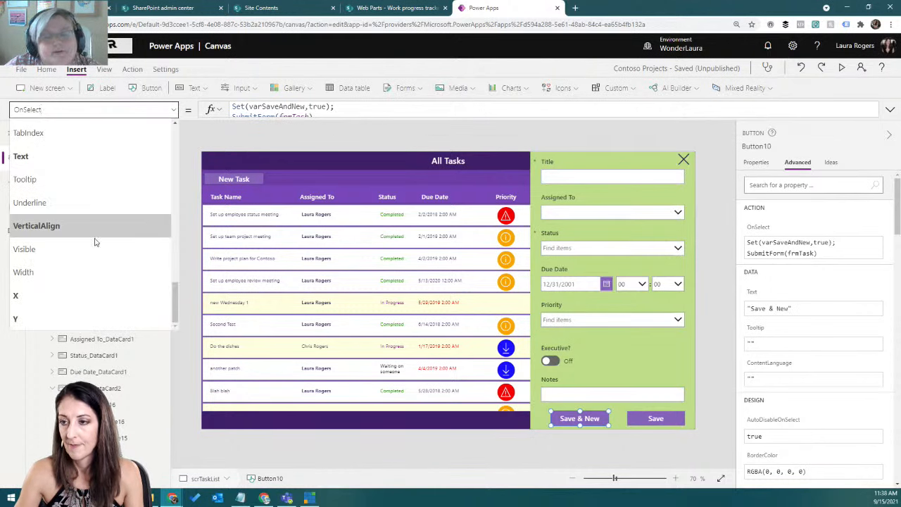
key(Return)
drag(286, 110, 230, 110)
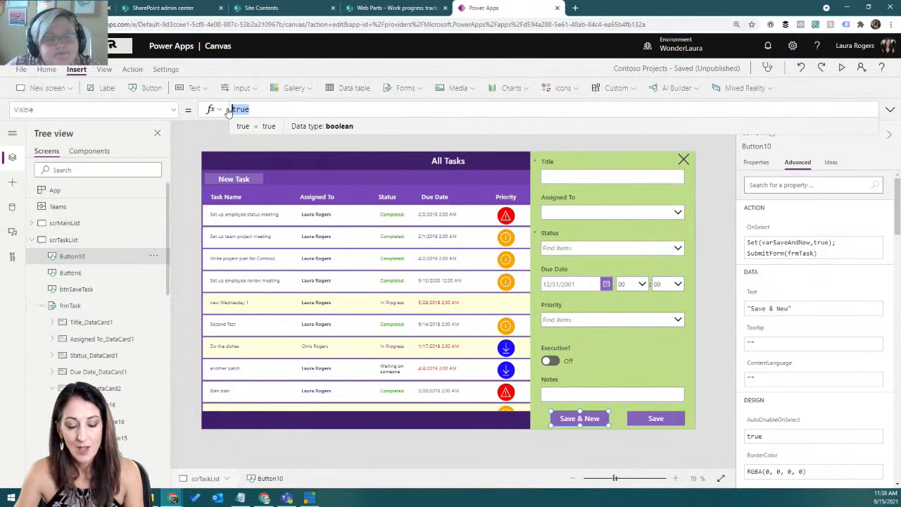
key(ctrl+v)
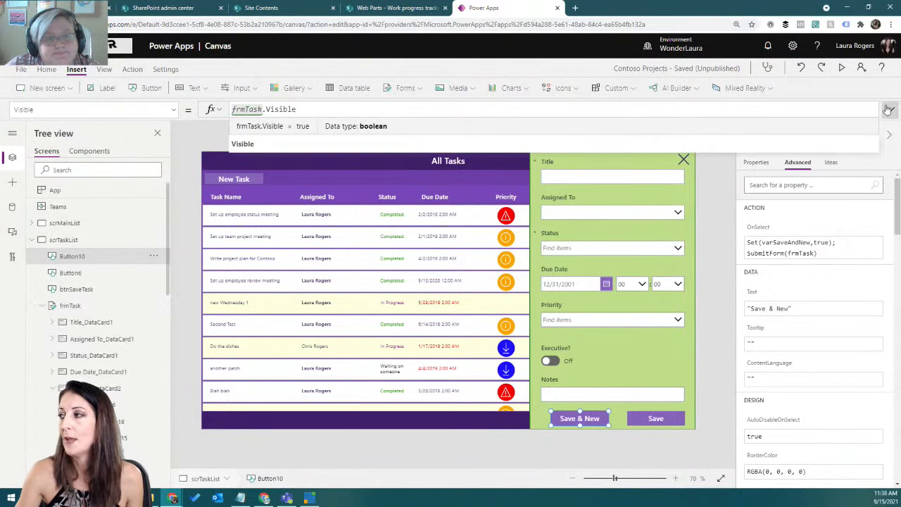
click(890, 110)
- Preview the app, close the task form to check the buttons' visibility, and return to the editor with the formula bar collapsed
click(842, 68)
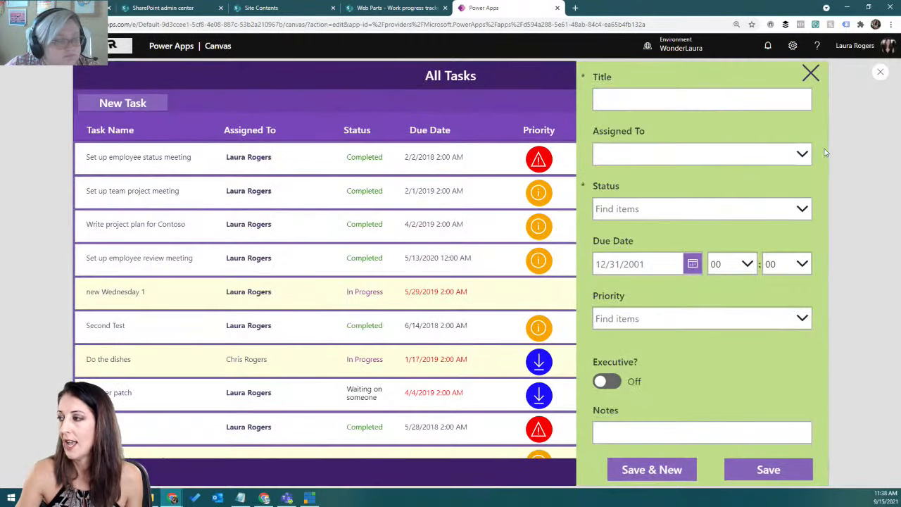
click(812, 75)
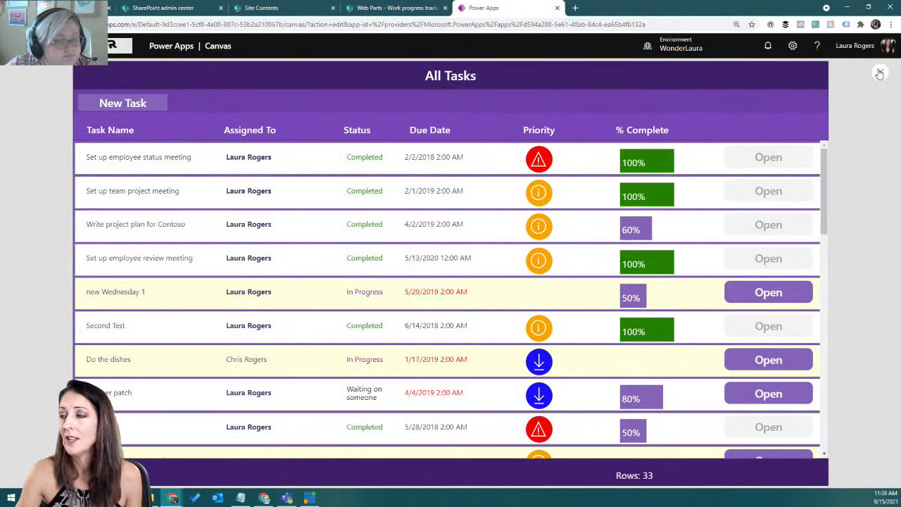
key(Escape)
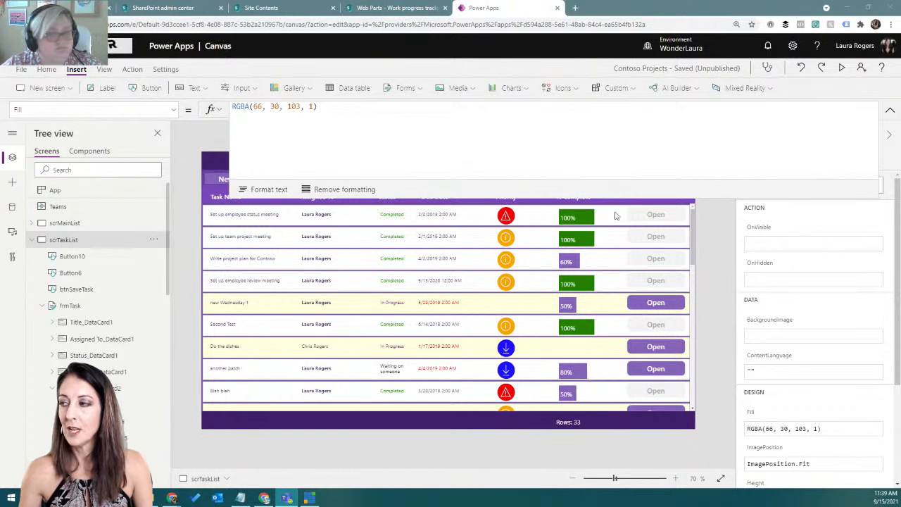
click(891, 111)
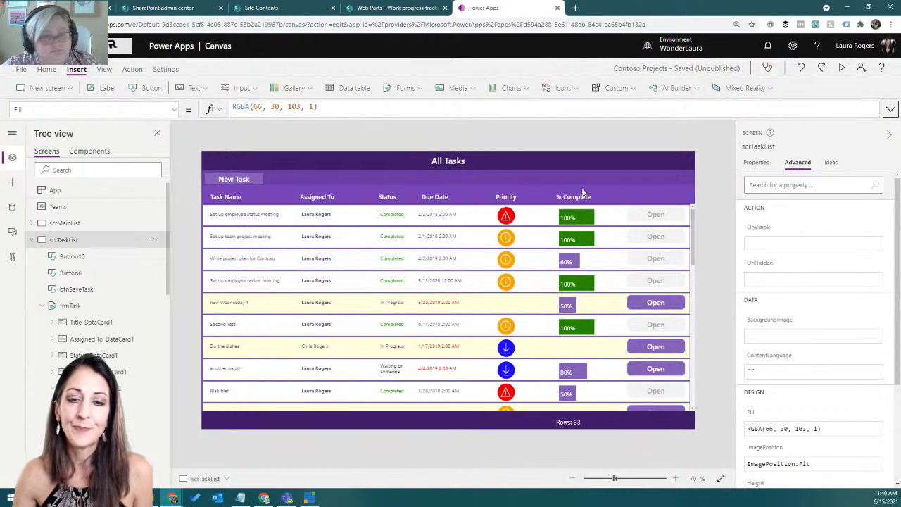
- Preview scrMainList, viewing the Contoso Prepaid Support project's form and a blank new project form, and exit from the project list
click(33, 240)
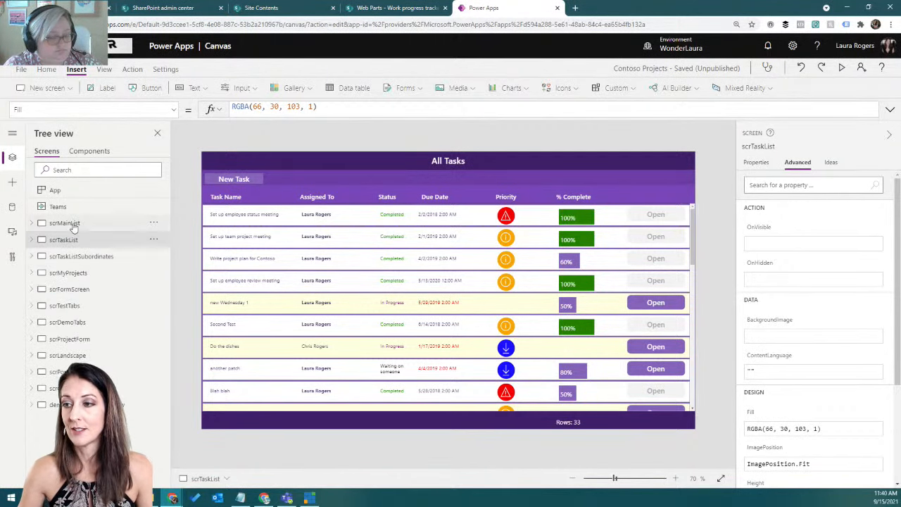
click(67, 223)
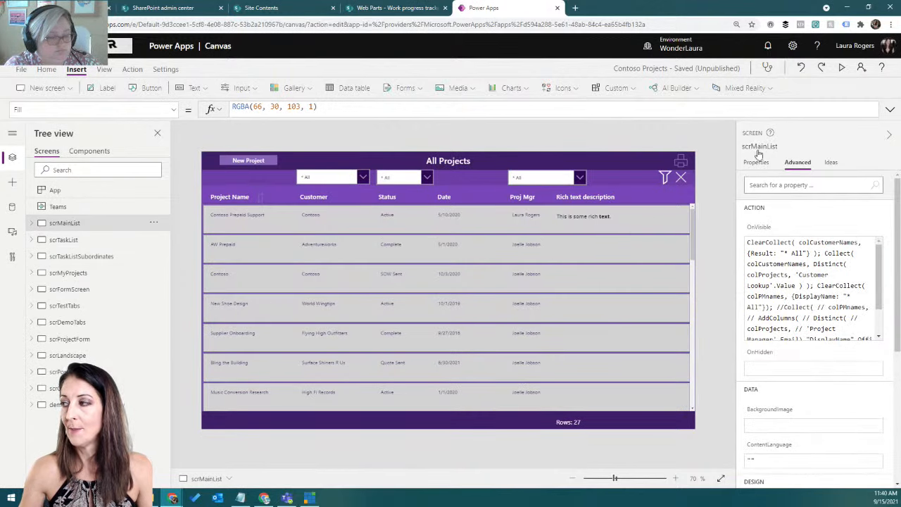
click(843, 71)
click(180, 173)
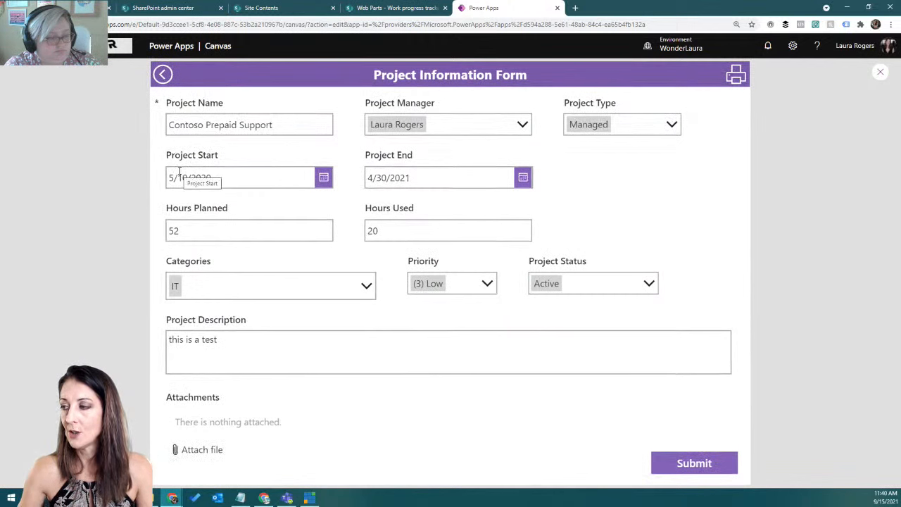
click(162, 76)
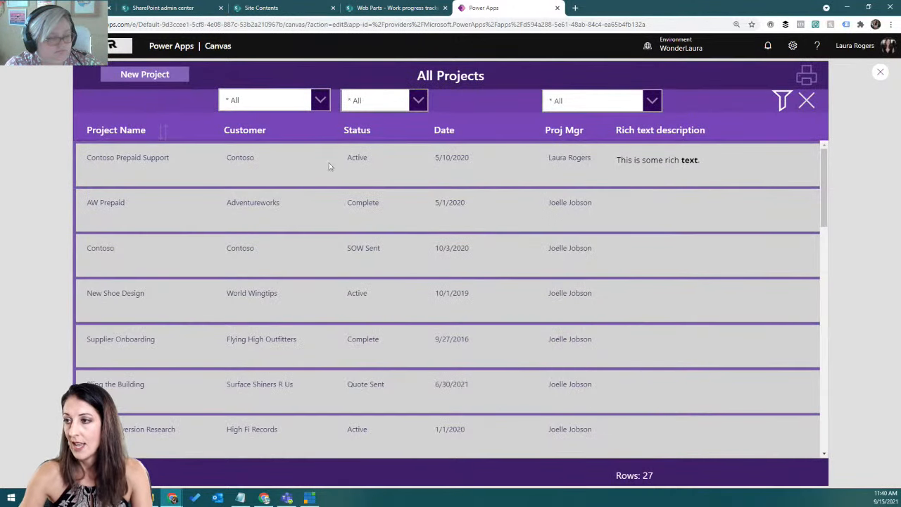
click(134, 78)
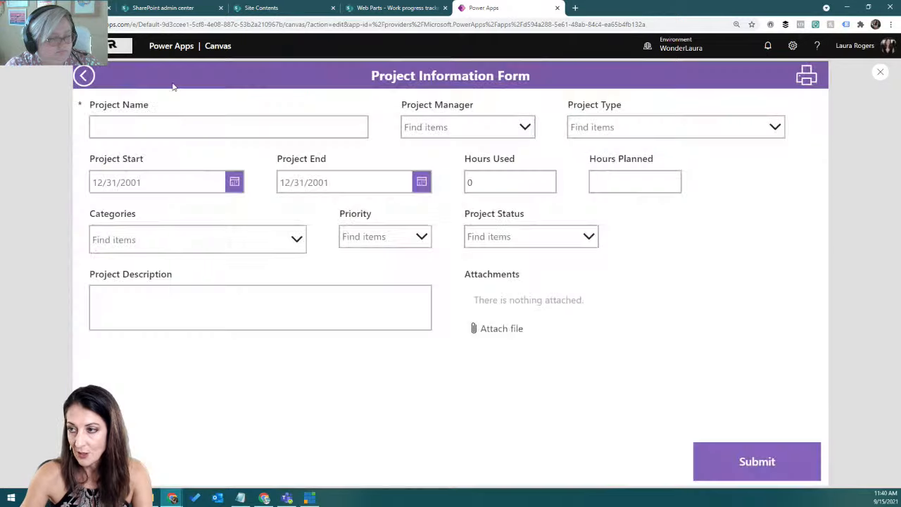
click(83, 76)
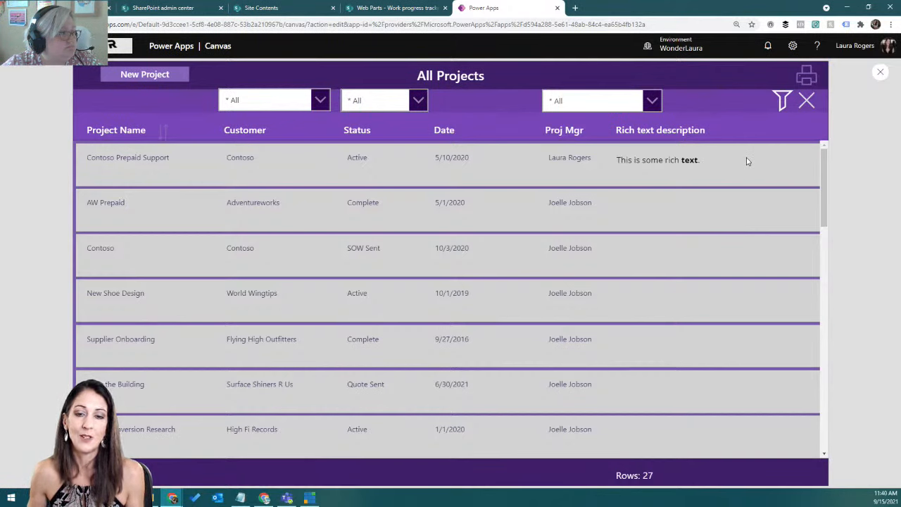
click(882, 75)
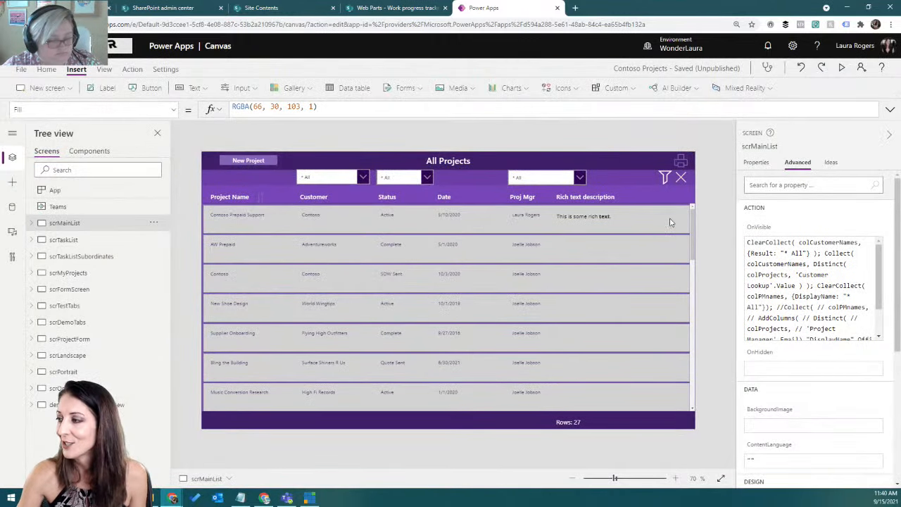
- Insert a Filter icon into the row template of the galProjects gallery on scrMainList
click(641, 226)
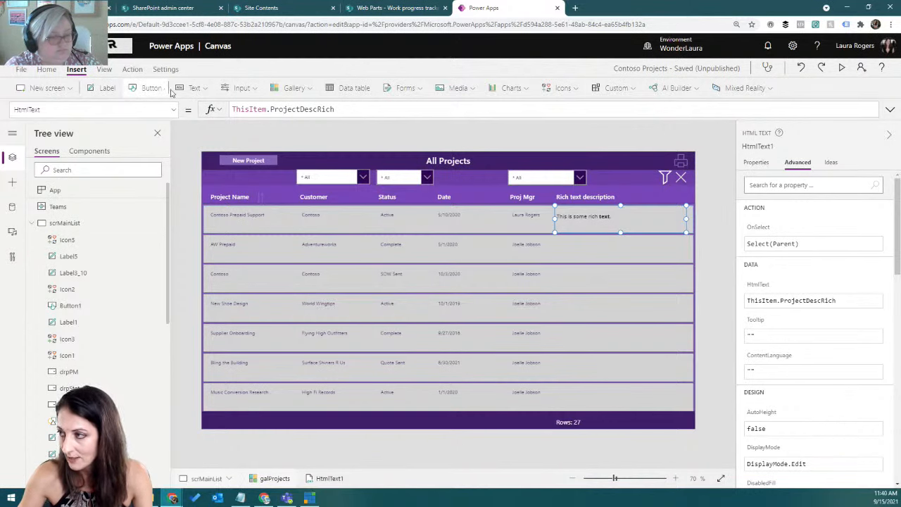
click(569, 90)
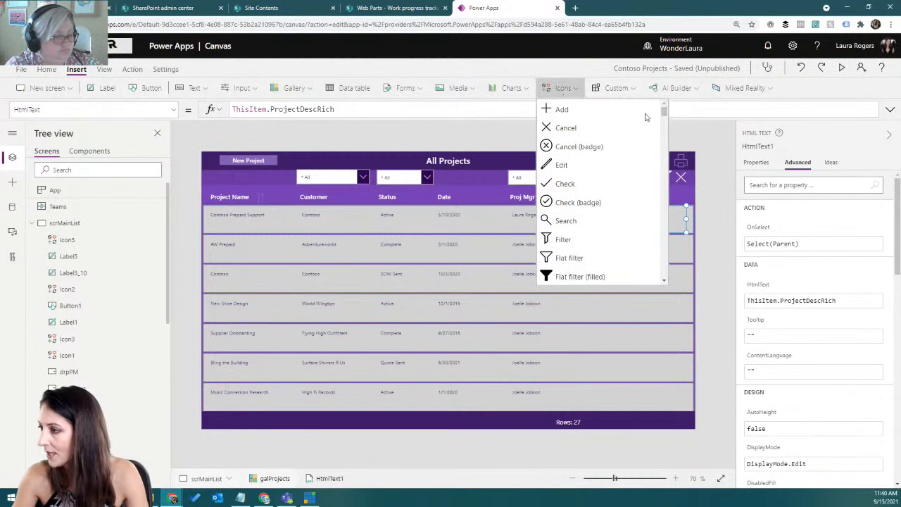
scroll(664, 113, down, 3)
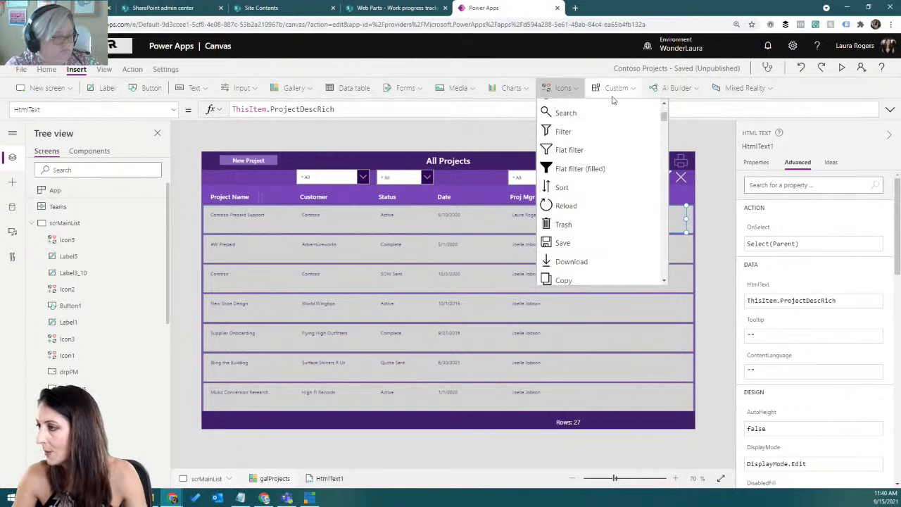
click(581, 128)
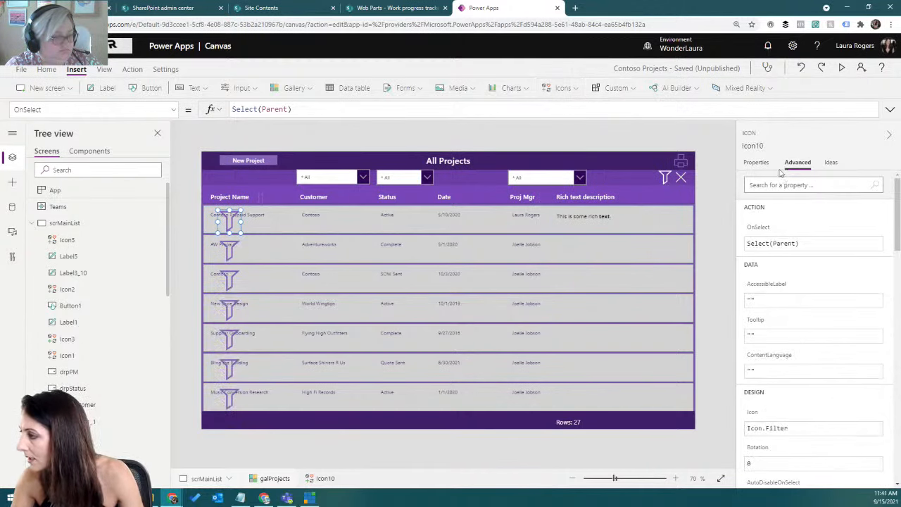
- Change the inserted icon to Copy and place it at the right end of the gallery row, about 55 by 49 in size
click(758, 163)
click(853, 183)
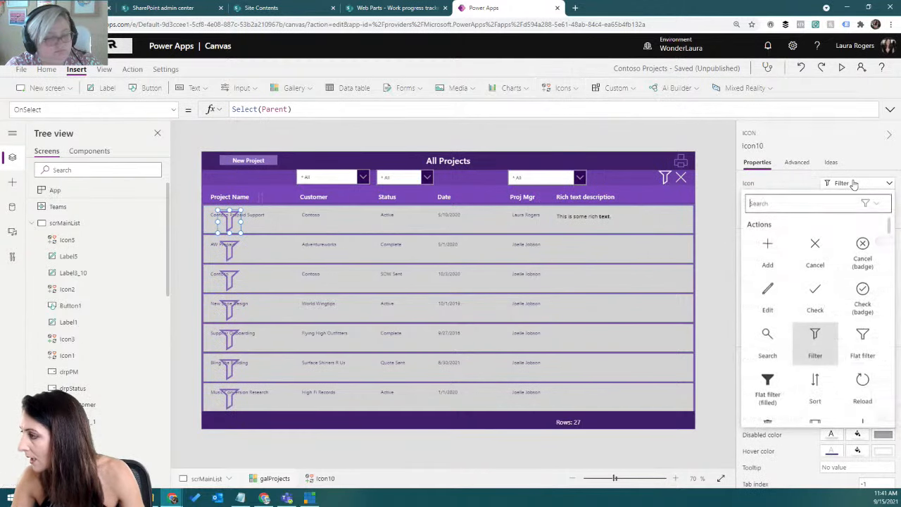
text(copy)
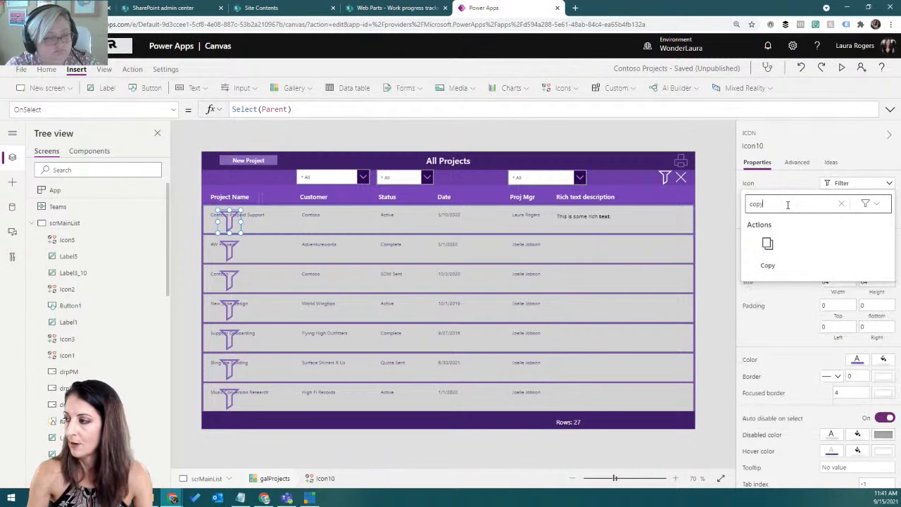
click(767, 243)
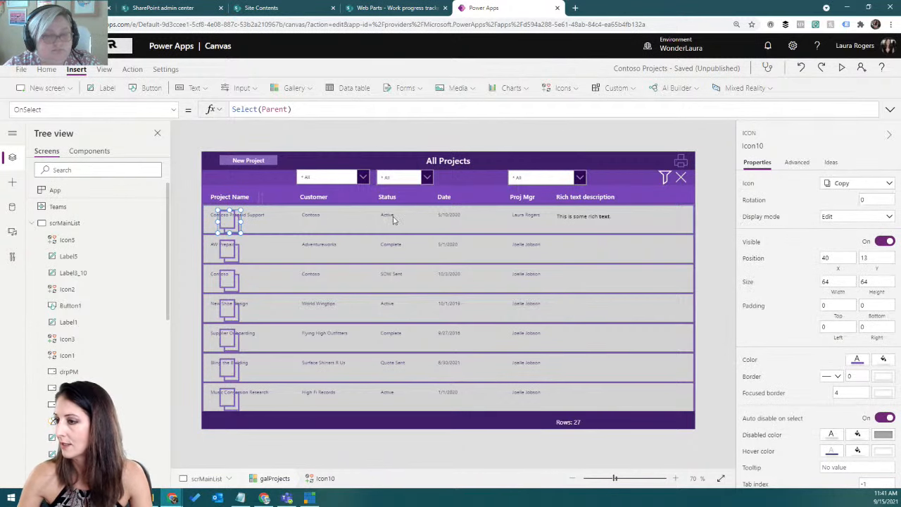
drag(238, 213, 666, 222)
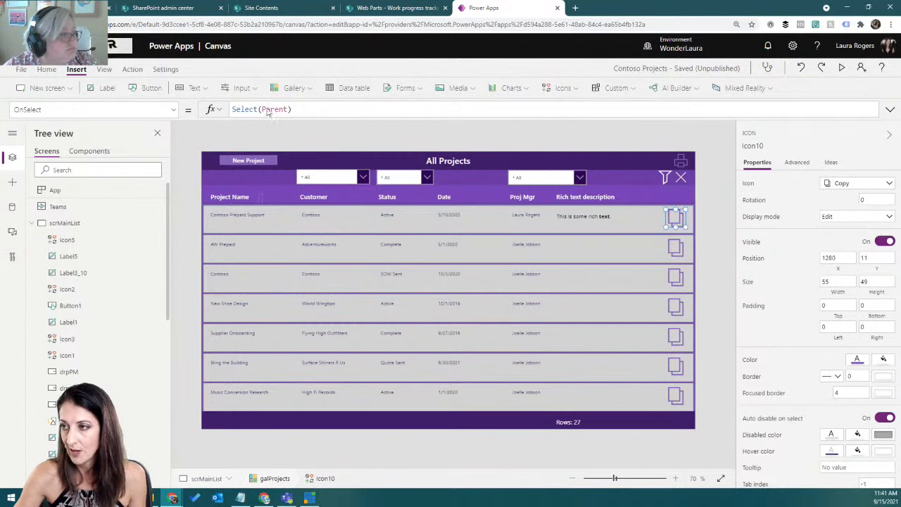
- Replace the Copy icon's OnSelect formula with the start of a variable assignment, Set(var
drag(304, 110, 230, 104)
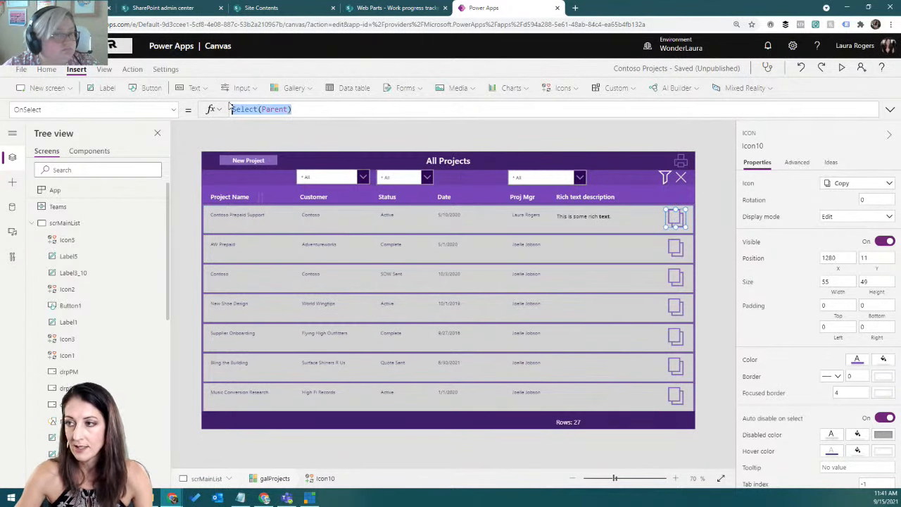
text(Set()
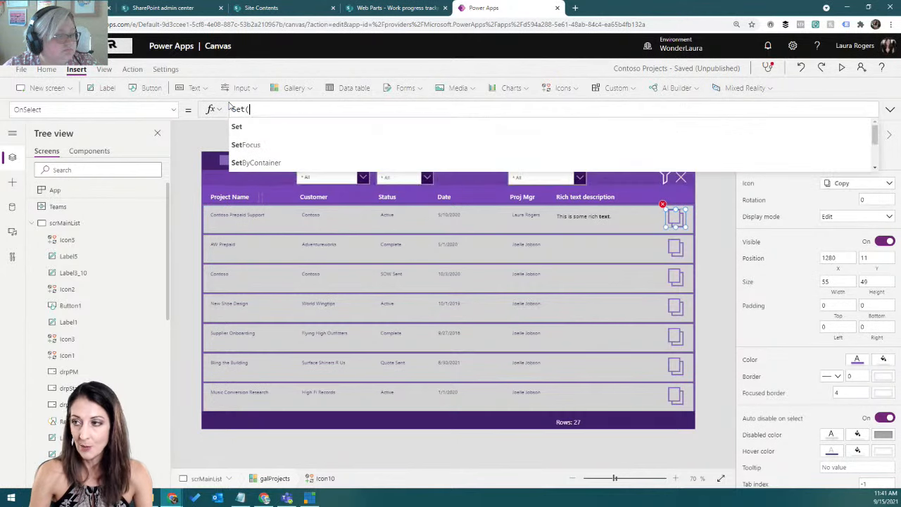
text(var)
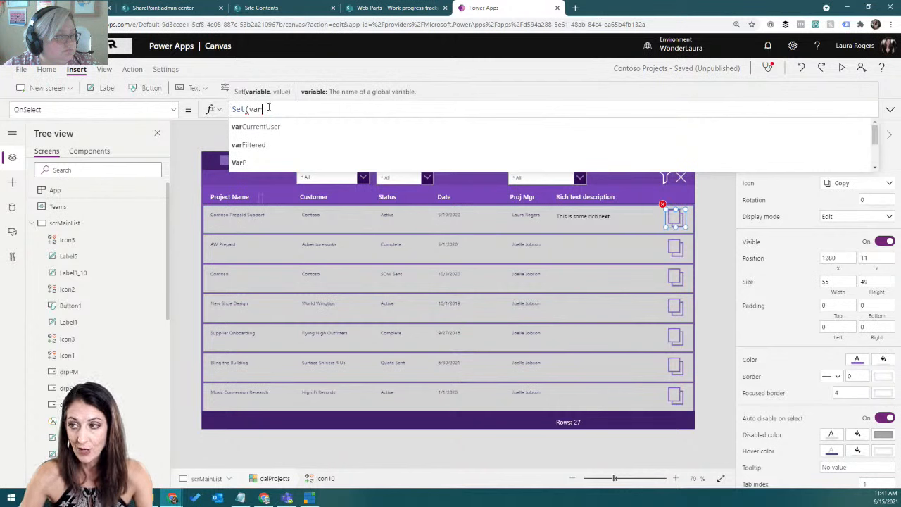
- Look up the record variable's name in the OnSelect formula of the galProjects gallery
click(342, 221)
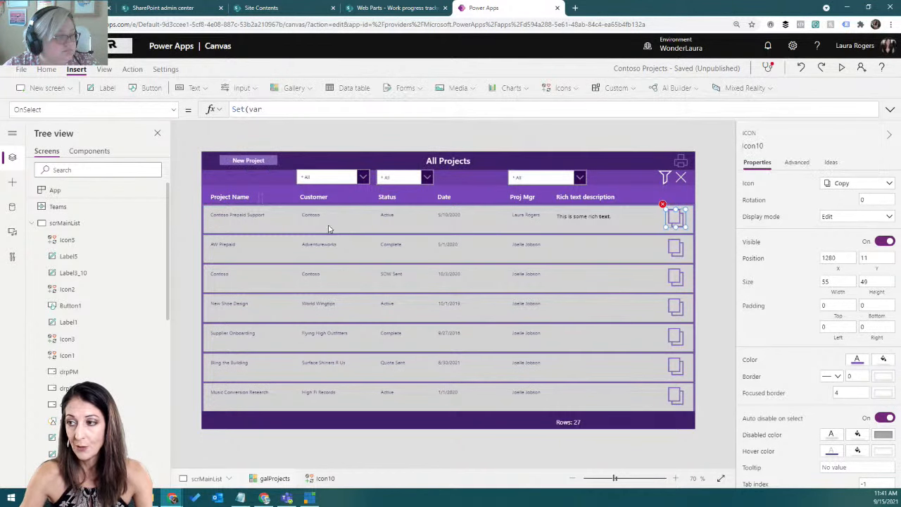
click(340, 278)
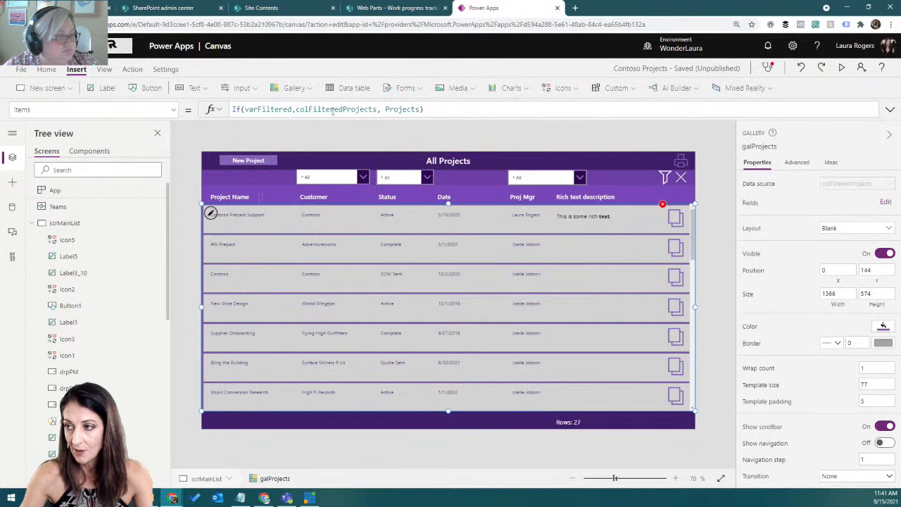
click(172, 109)
scroll(120, 261, down, 5)
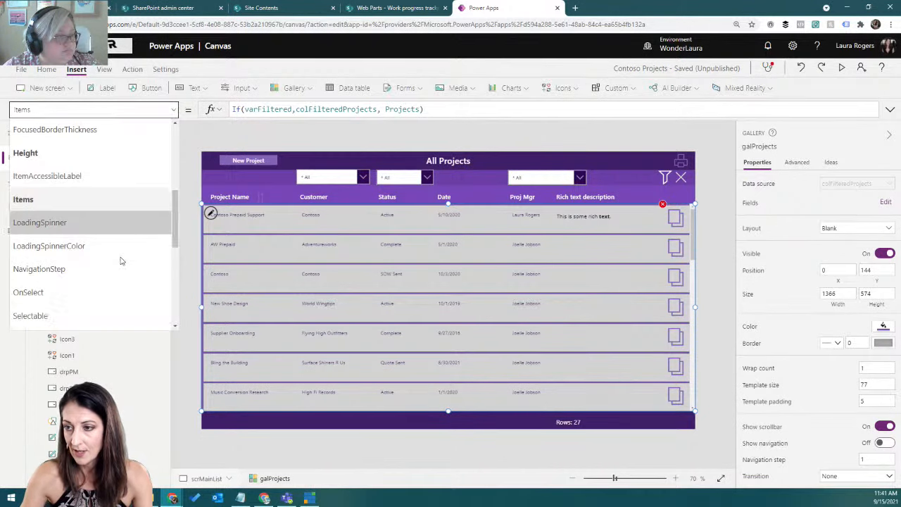
click(87, 130)
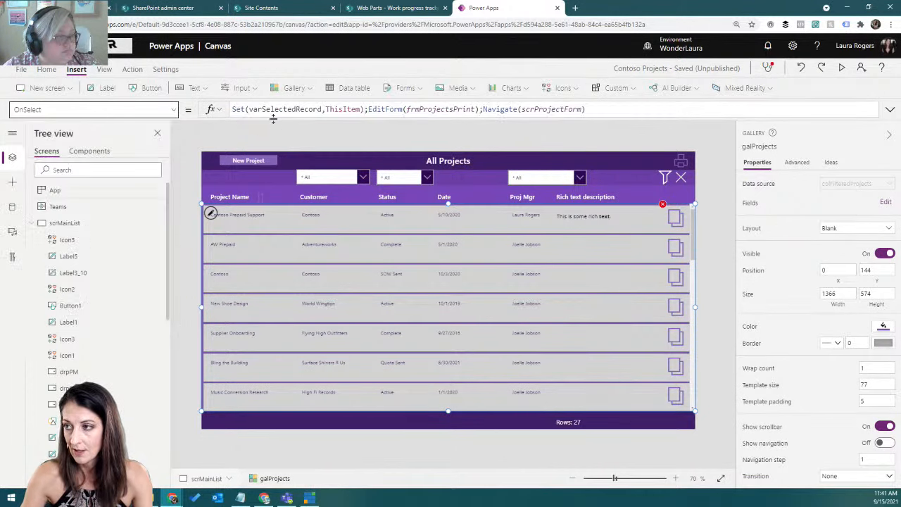
- Complete the Copy icon's OnSelect formula as Set(varSelectedRecord,ThisItem)
click(672, 224)
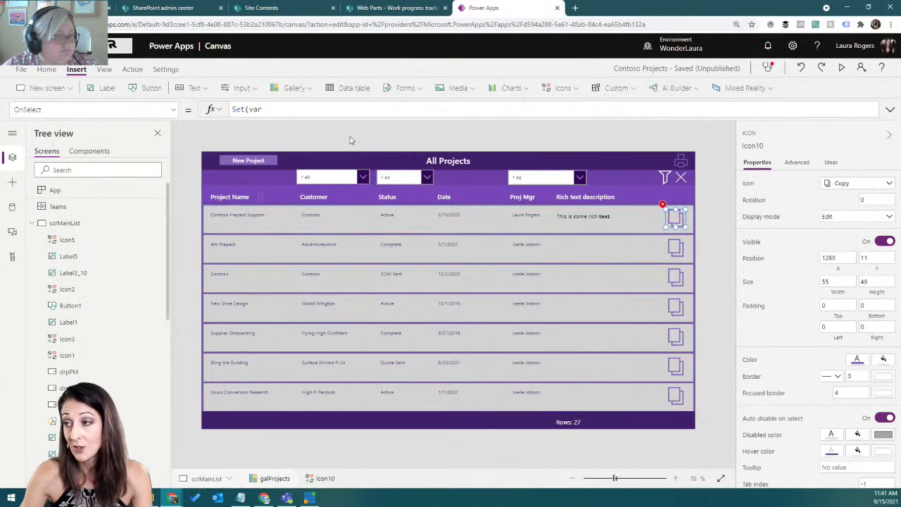
click(278, 109)
text(SelectedRecord)
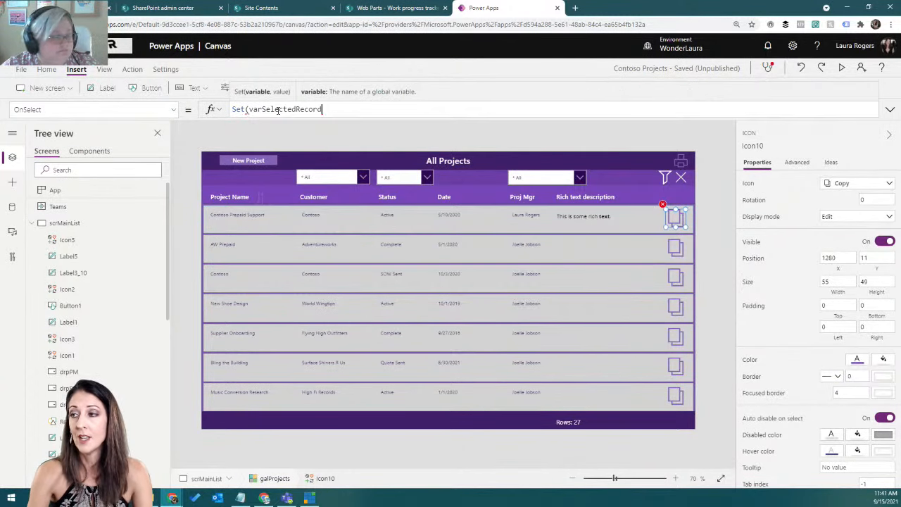
text(,thisItem))
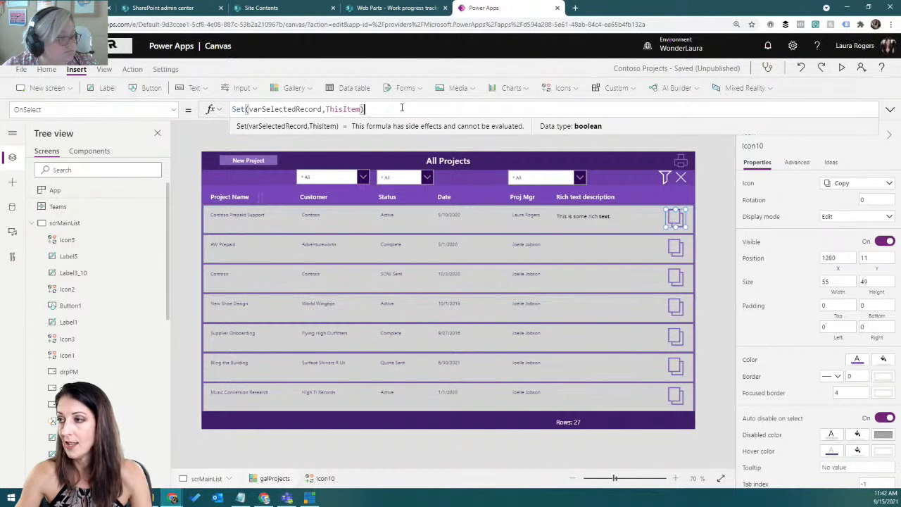
- Append a semicolon and the start of a NewForm( call to the Copy icon's OnSelect formula
text(;)
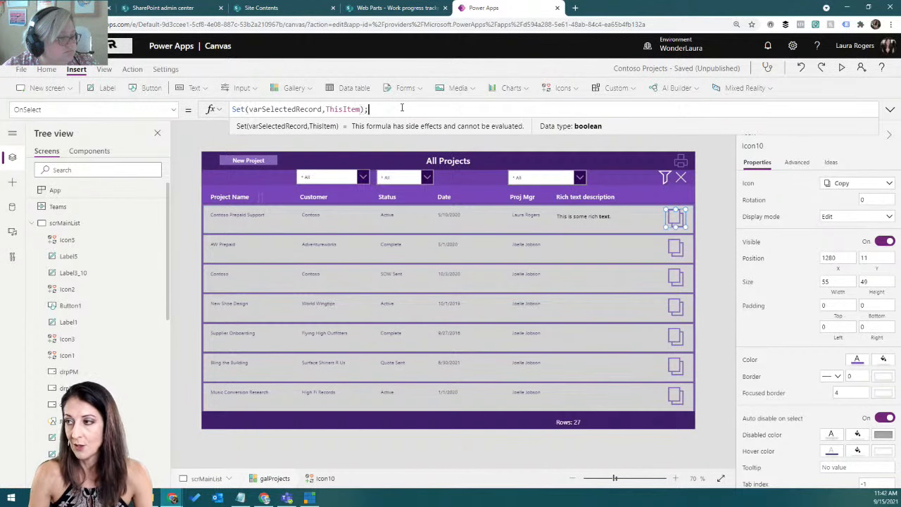
text(newf)
key(Tab)
- Copy the Navigate(scrProjectForm) call from the OnSelect formula of the galProjects gallery
click(411, 264)
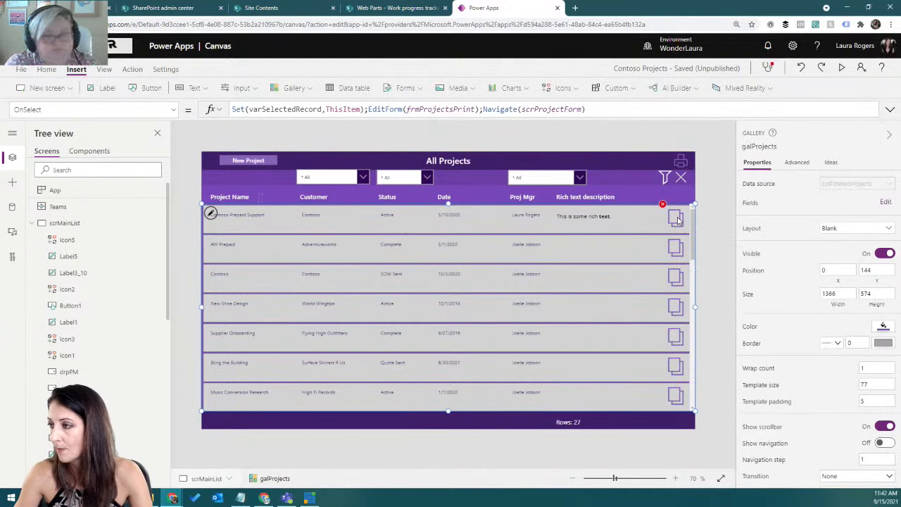
click(482, 109)
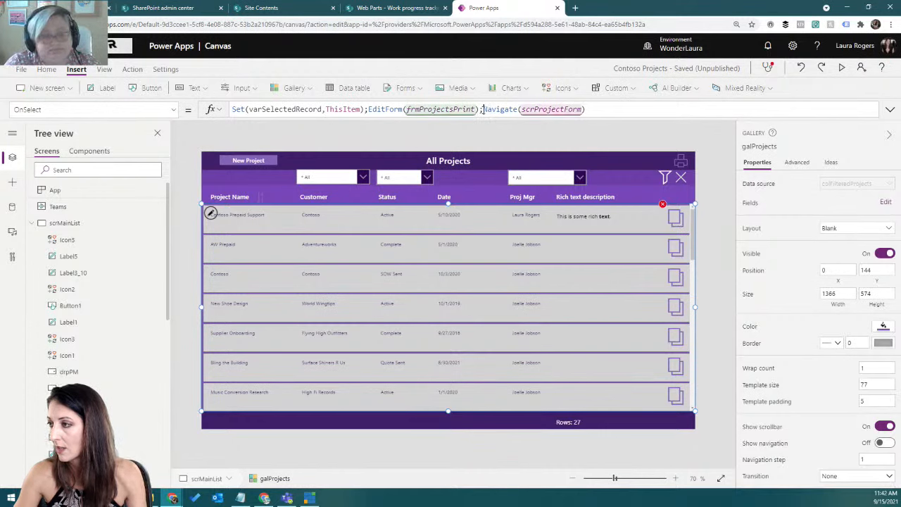
drag(482, 109, 619, 109)
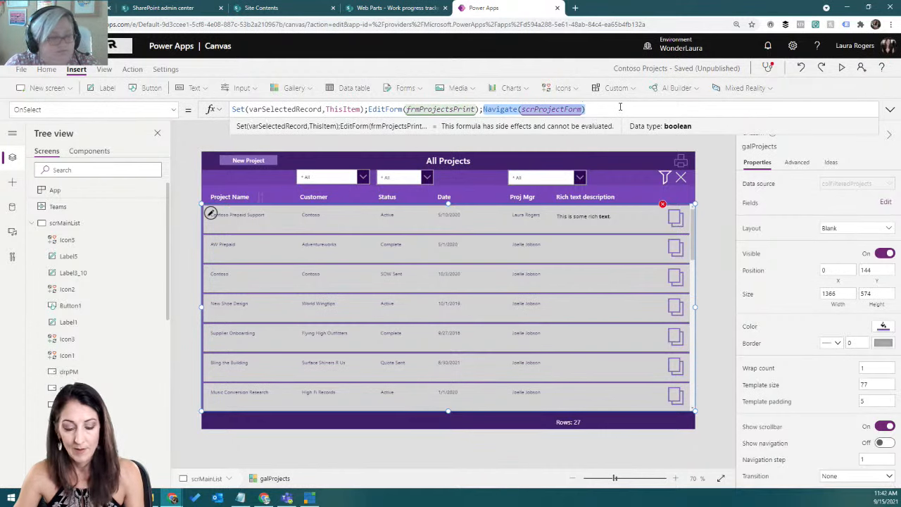
- Complete the Copy icon's OnSelect formula with NewForm(frmProjects) followed by the copied ;Navigate(scrProjectForm) call
click(676, 218)
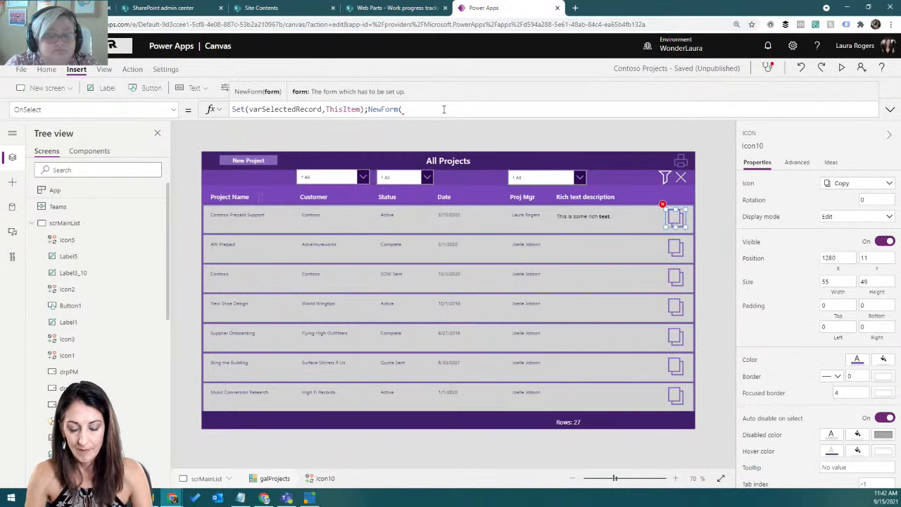
text(rm)
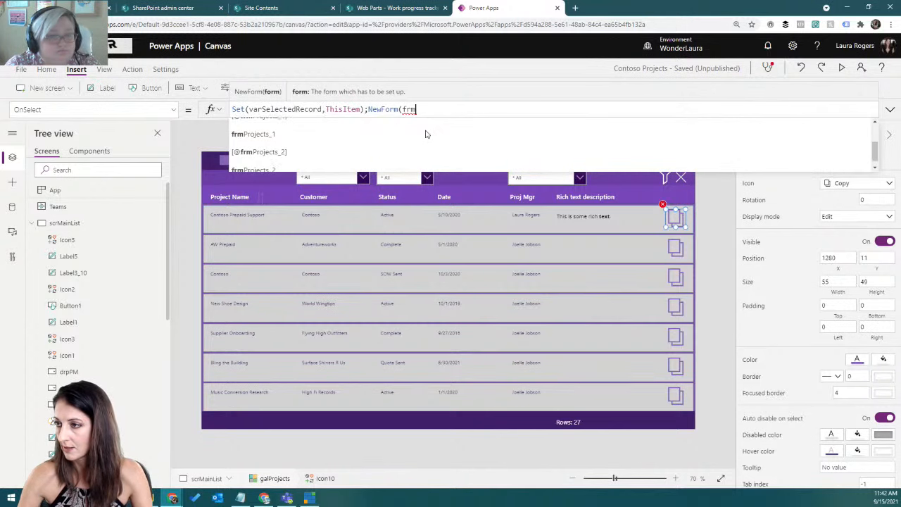
click(355, 145)
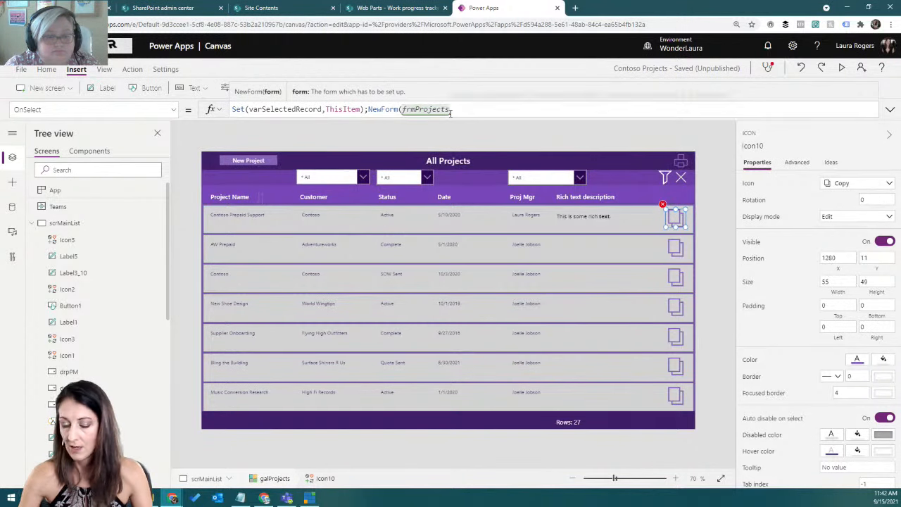
text())
key(ctrl+v)
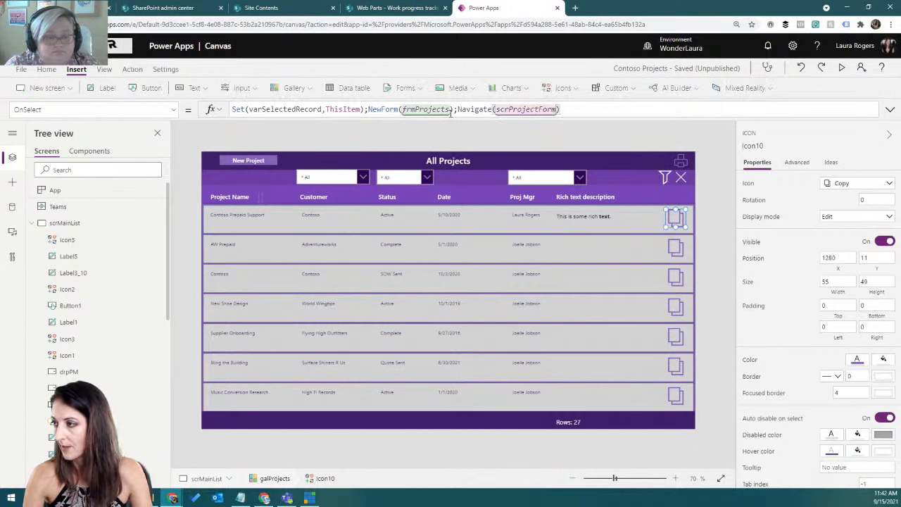
click(478, 277)
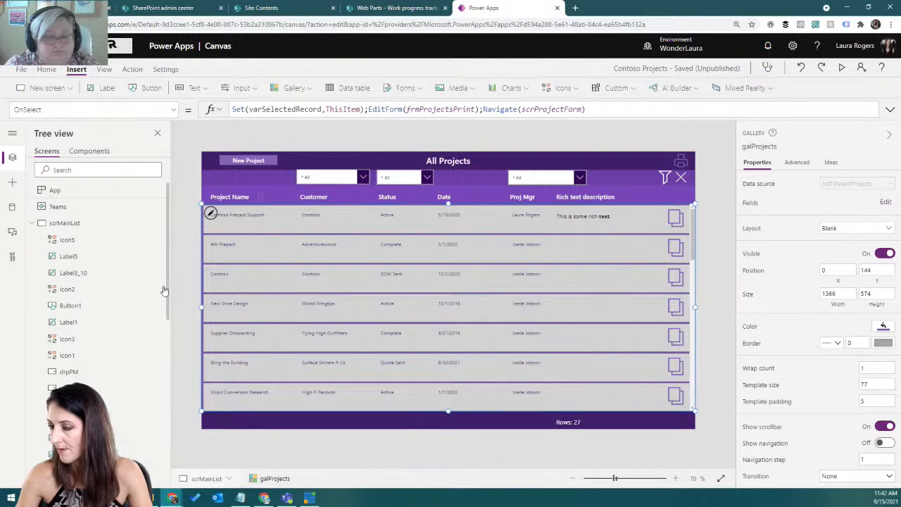
- Preview the app and open the form from the New Project button, then exit the preview
click(842, 67)
click(147, 75)
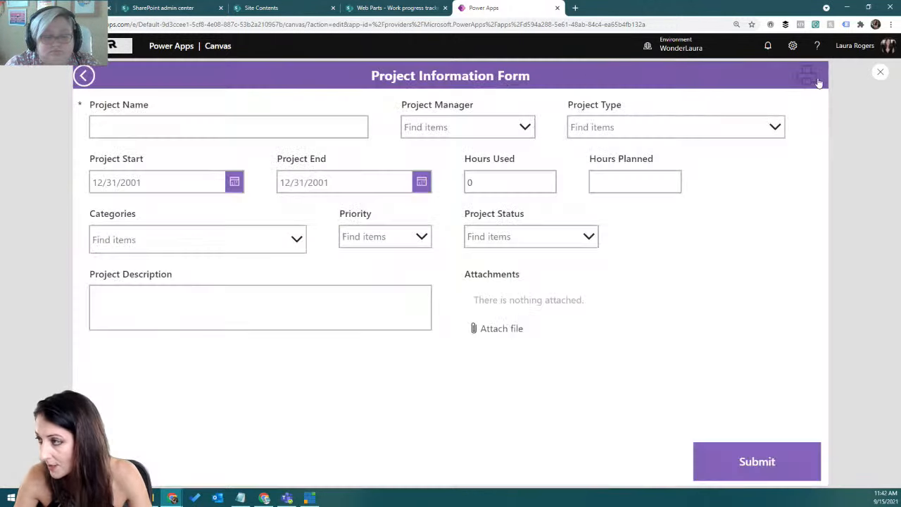
click(880, 74)
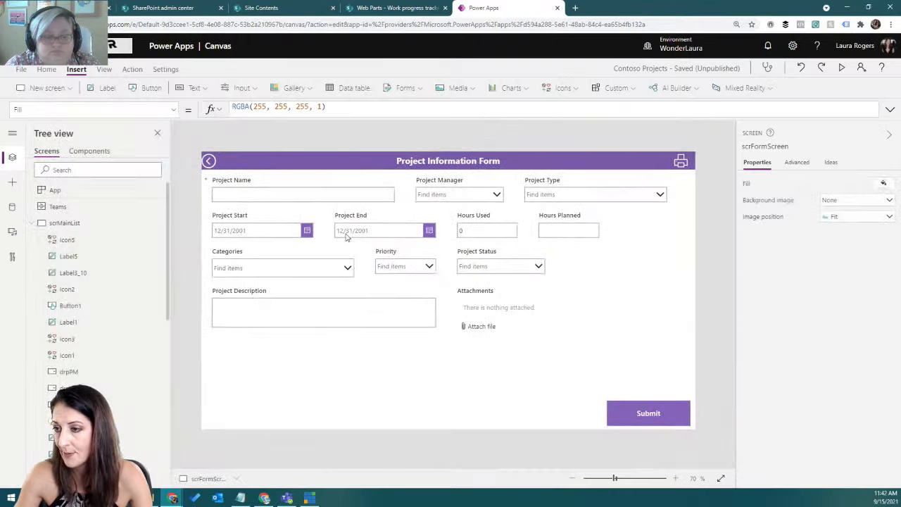
- Expand scrFormScreen in the screen tree and check the name of its project form control
click(31, 224)
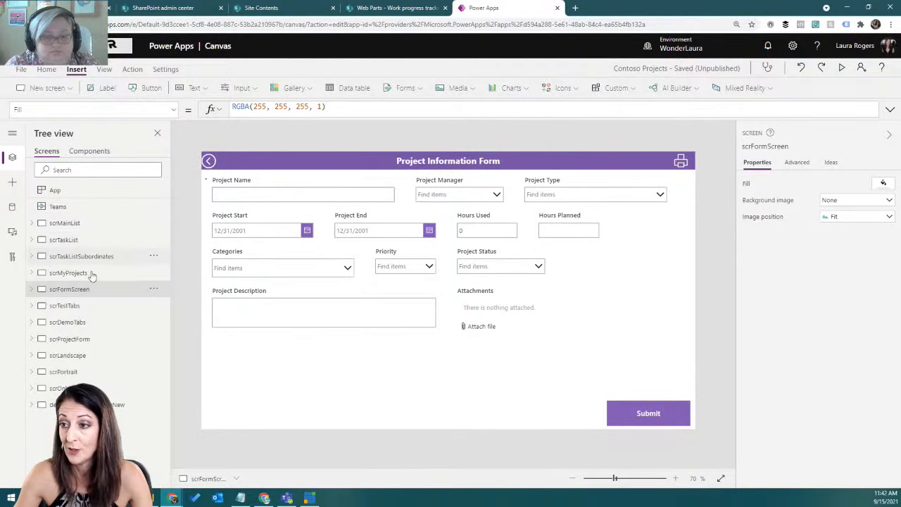
click(31, 289)
click(324, 400)
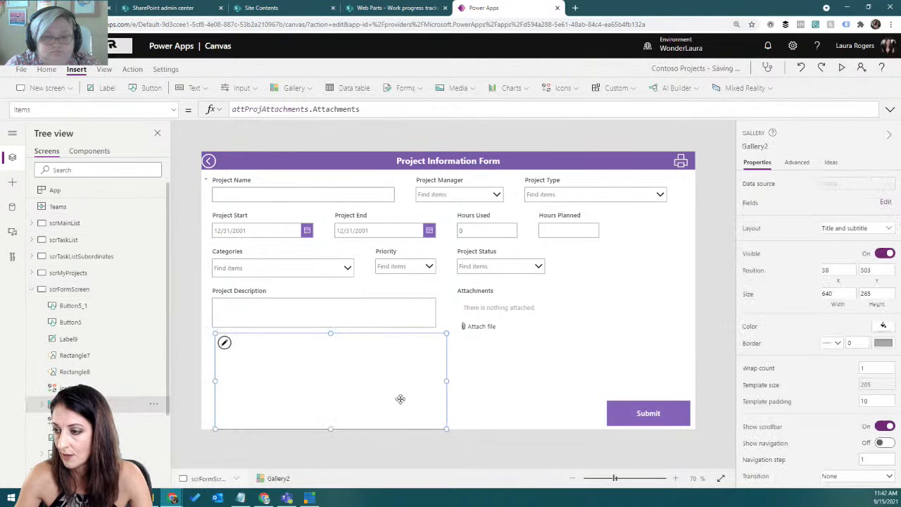
click(517, 396)
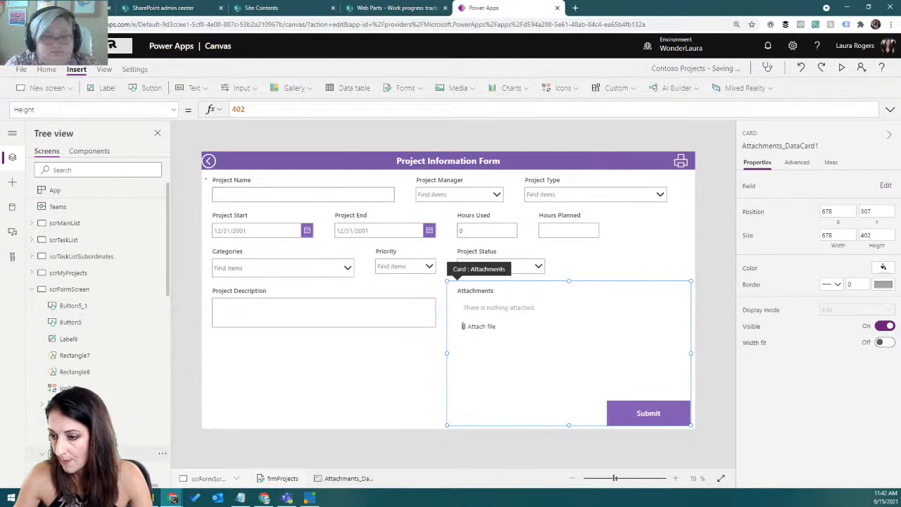
click(79, 454)
- Return to scrMainList and append ;Set(varCopyToNew,true) to the Copy icon's OnSelect formula
click(65, 223)
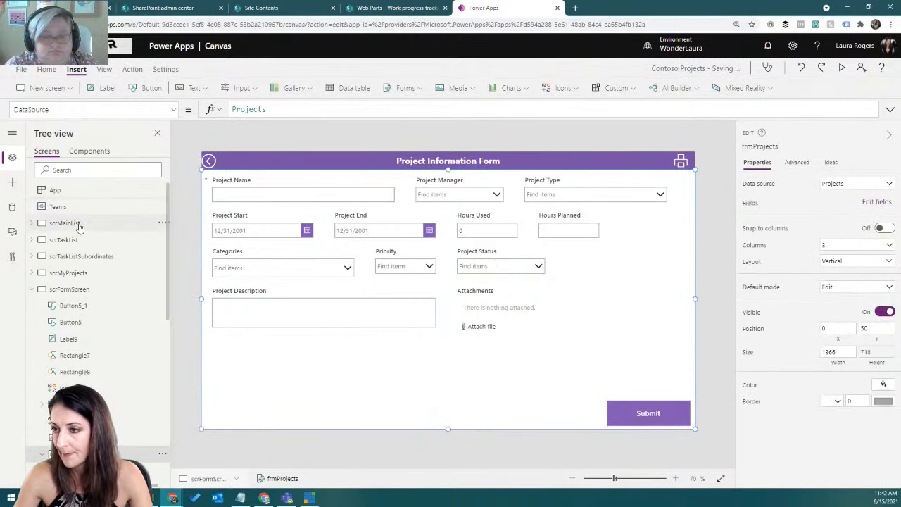
click(675, 220)
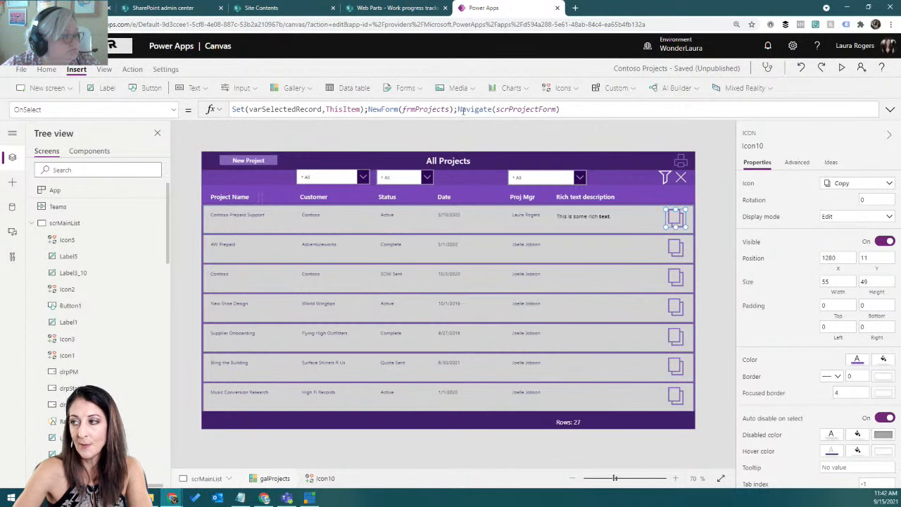
click(578, 108)
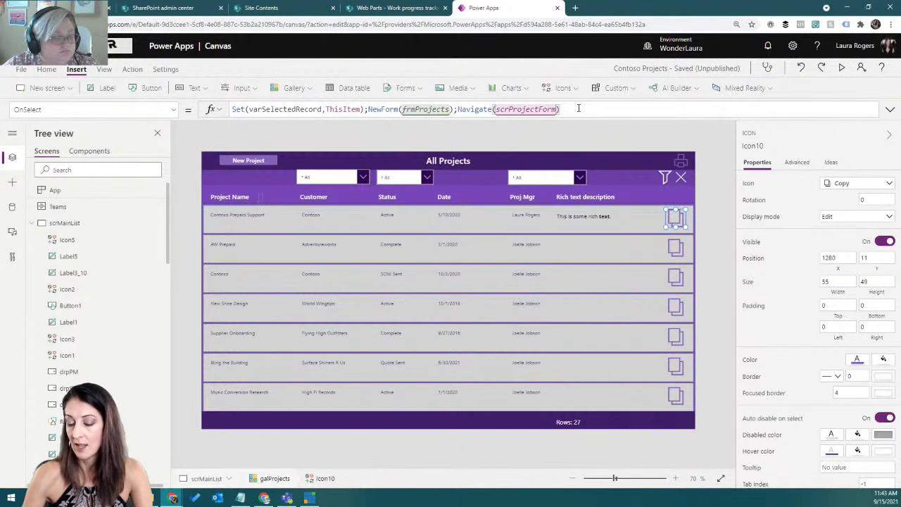
text(;Set(varCopyT)
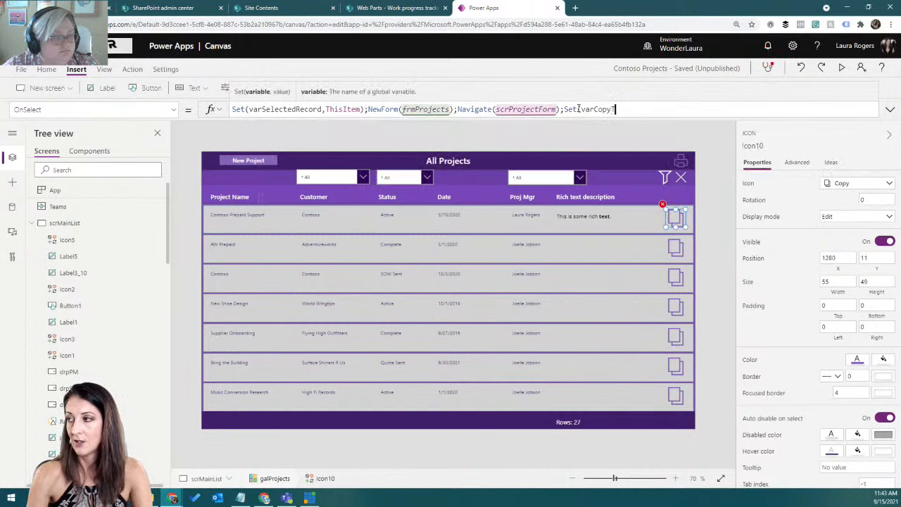
text(oNew,)
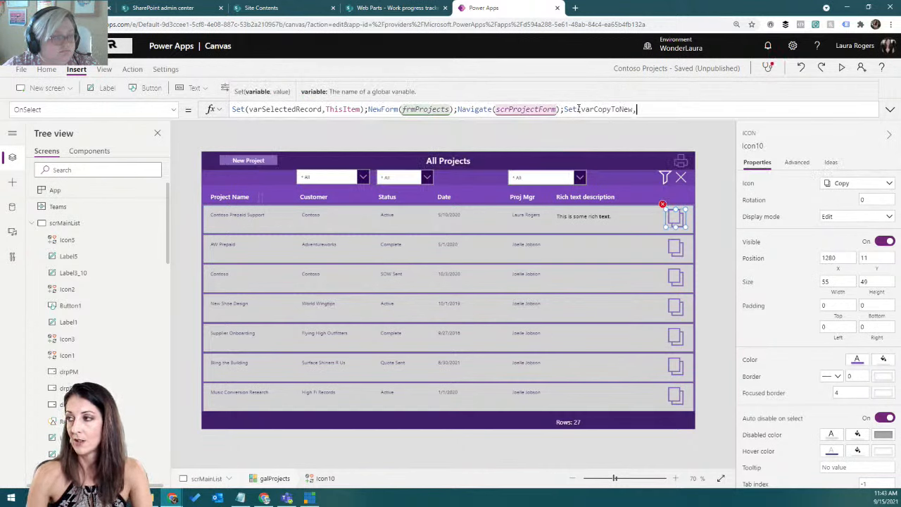
text(true))
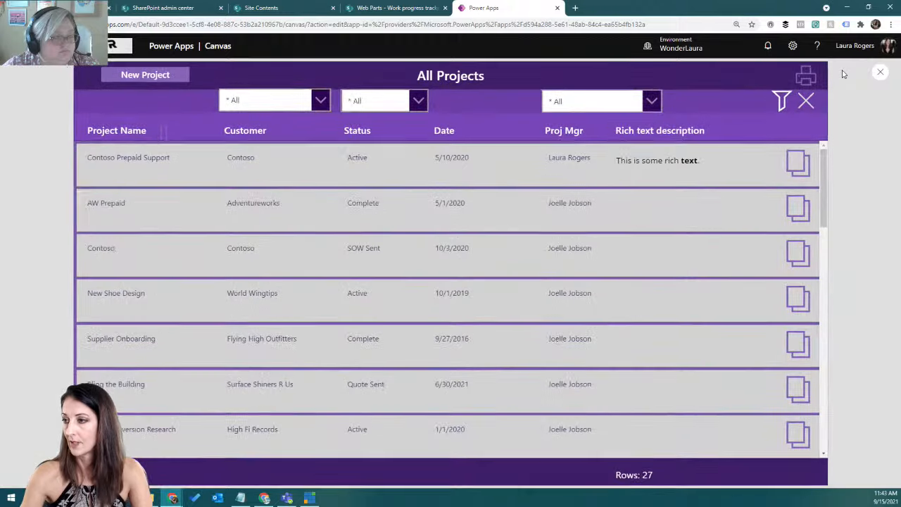
- Preview the app and test the Copy icon on the AW Prepaid row, then exit the preview
click(842, 68)
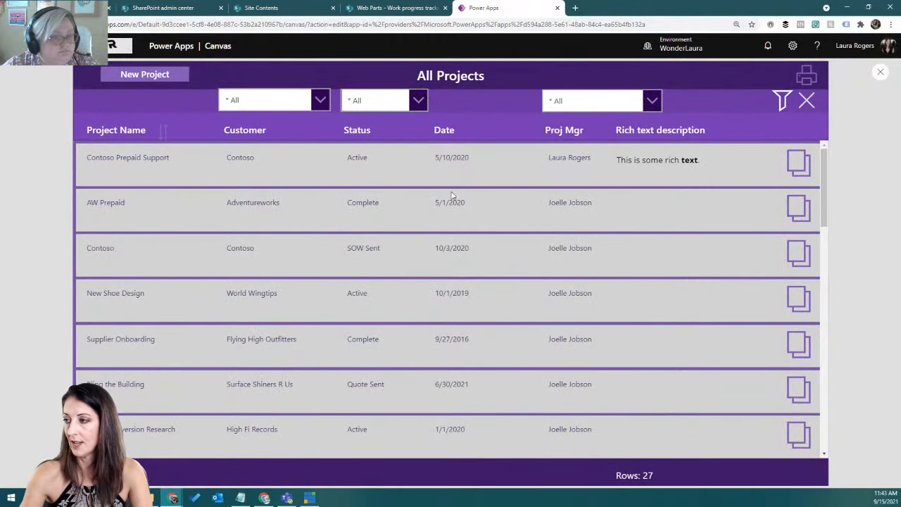
click(800, 209)
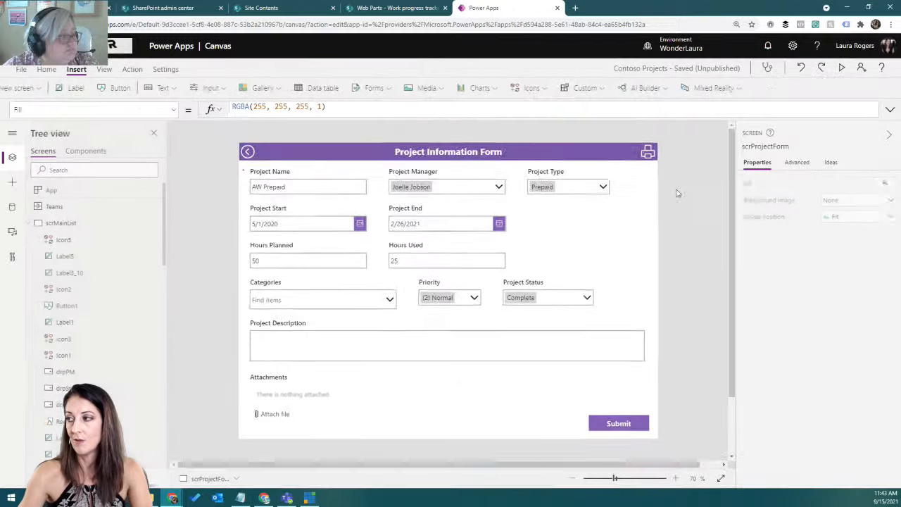
click(881, 74)
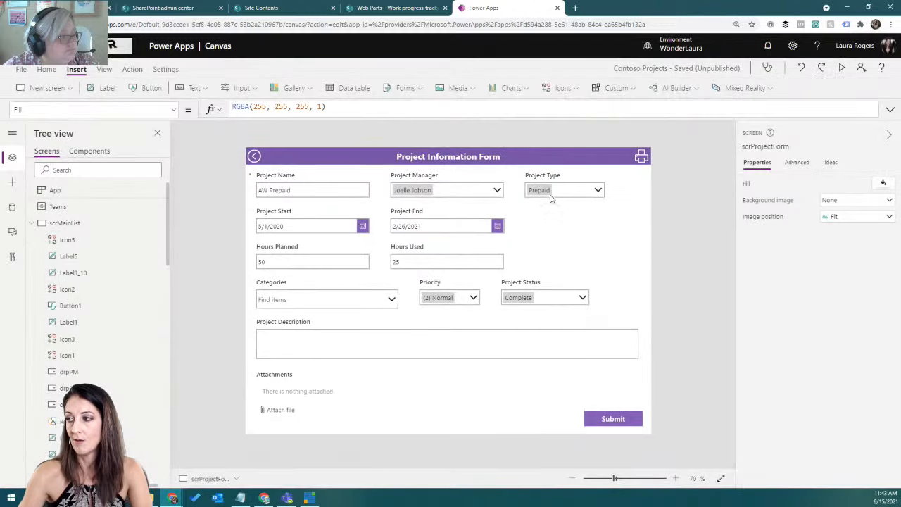
- Insert ResetForm(frmProjects); before NewForm in the Copy icon's OnSelect formula on scrMainList and format the formula text
click(71, 224)
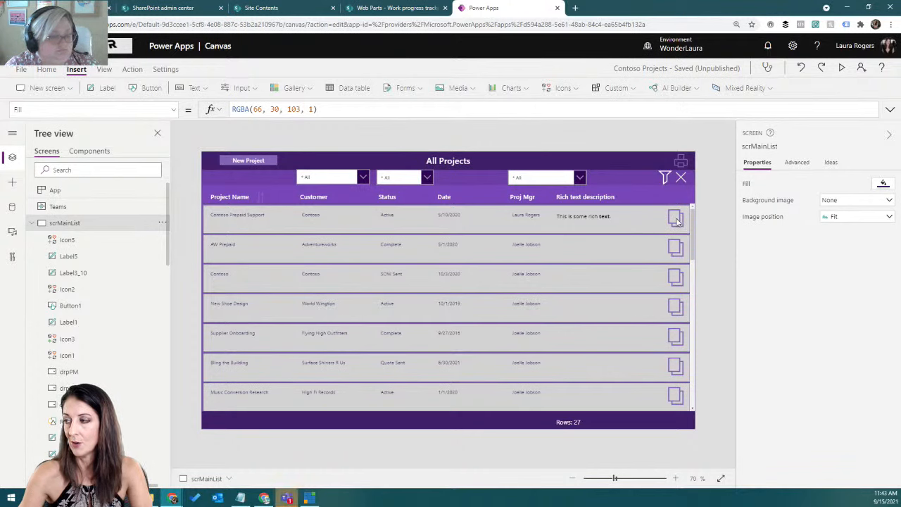
click(675, 219)
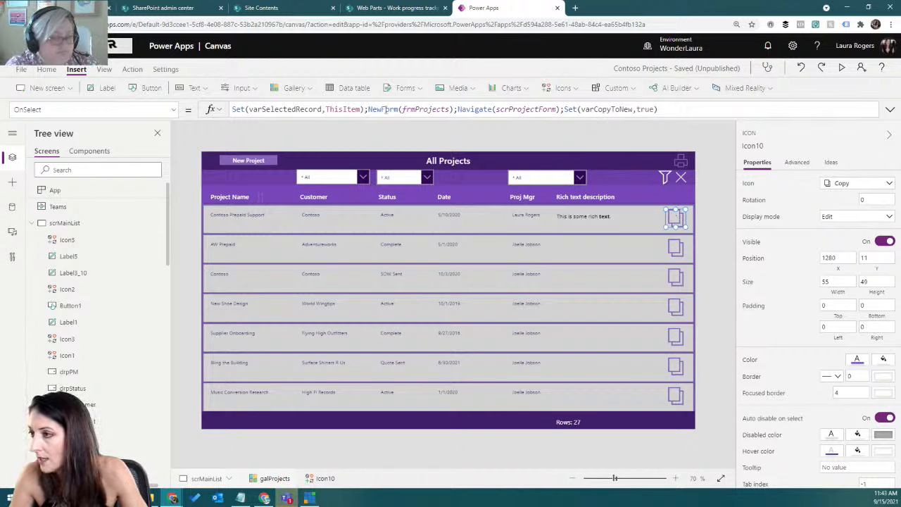
click(369, 109)
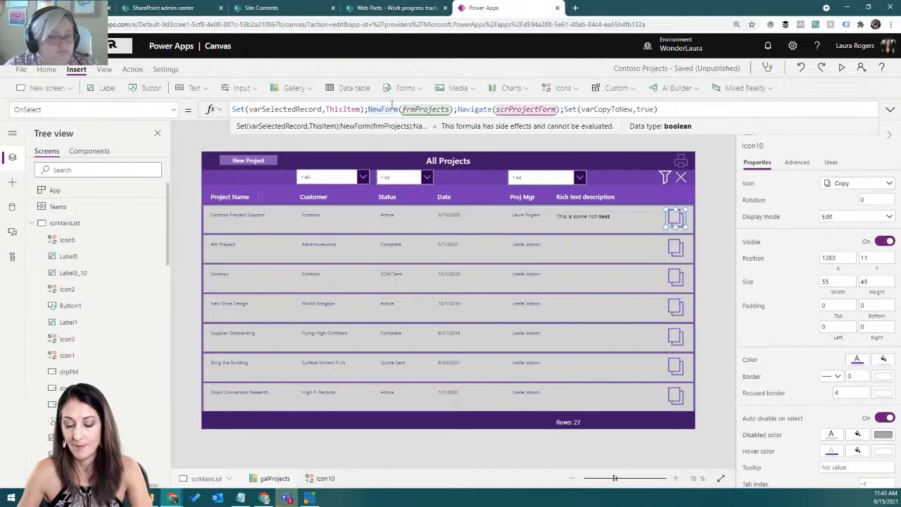
text(reset)
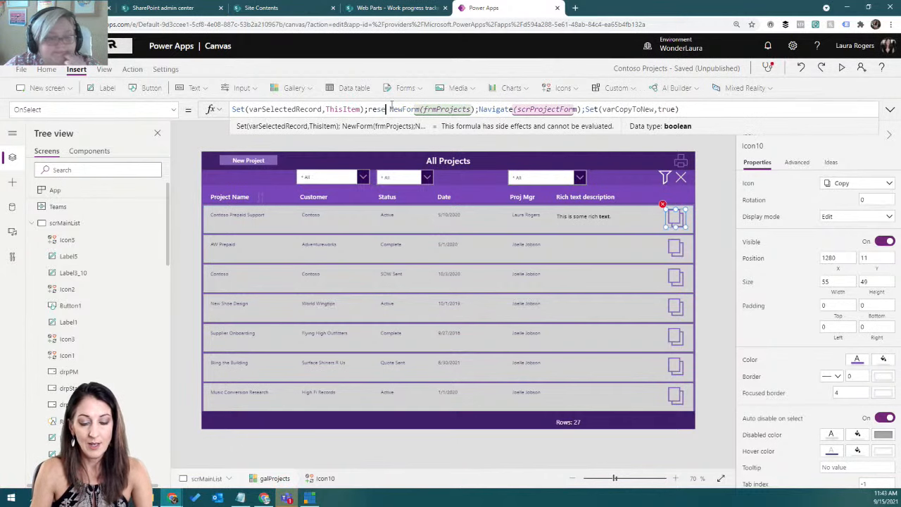
text(Form()
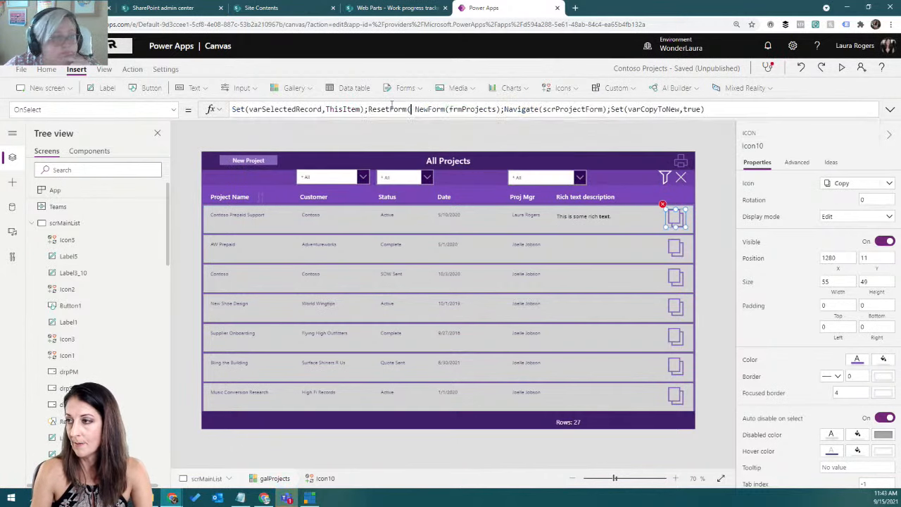
text(frmp)
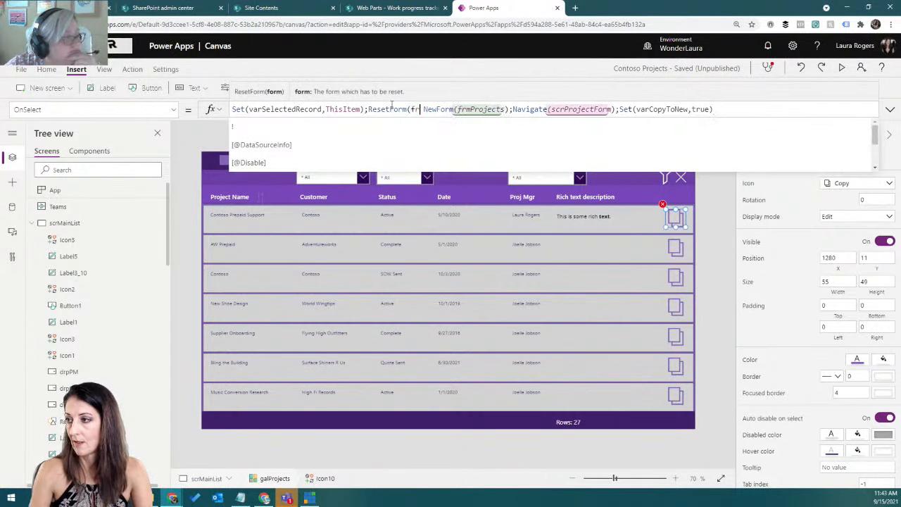
click(405, 144)
text();)
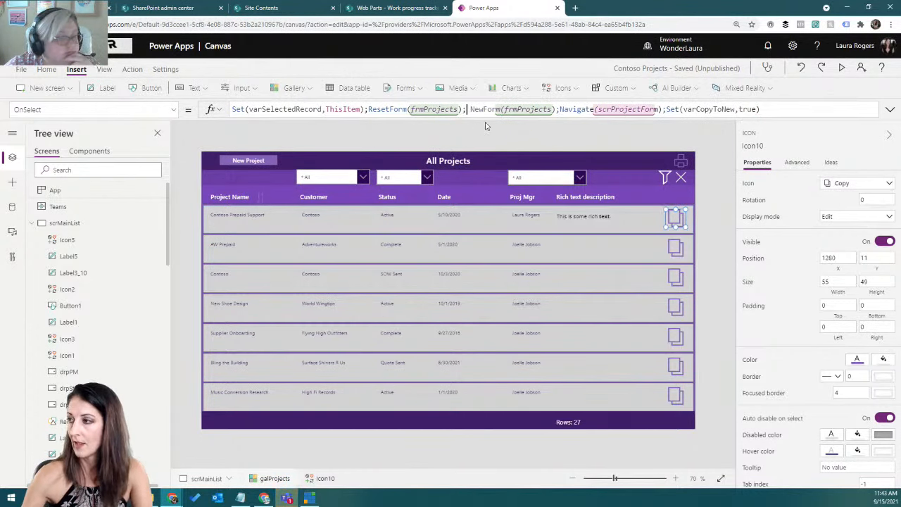
click(271, 190)
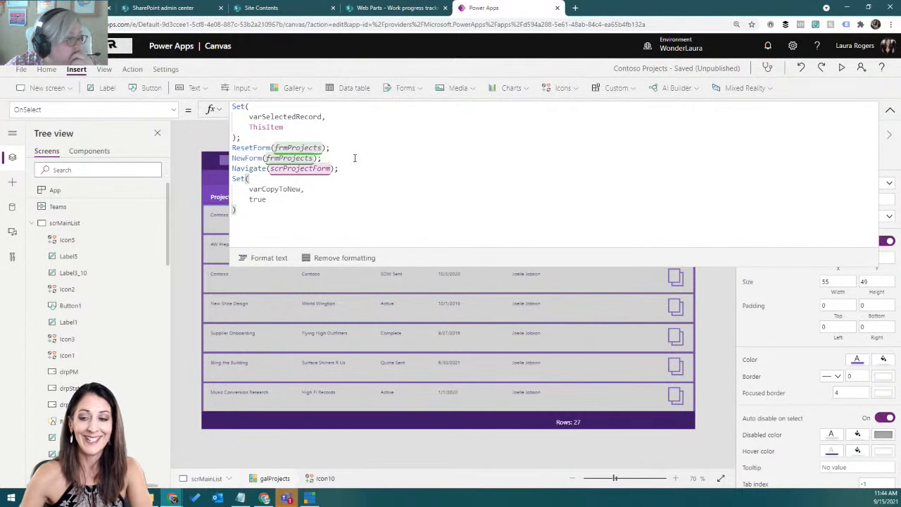
click(890, 110)
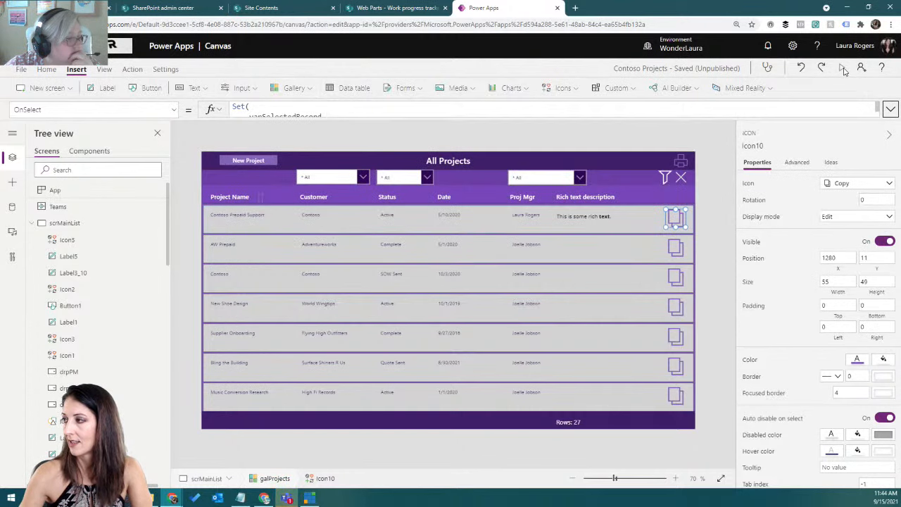
- Retest the AW Prepaid row's Copy icon in preview with the ResetForm call included, and exit the preview
click(843, 68)
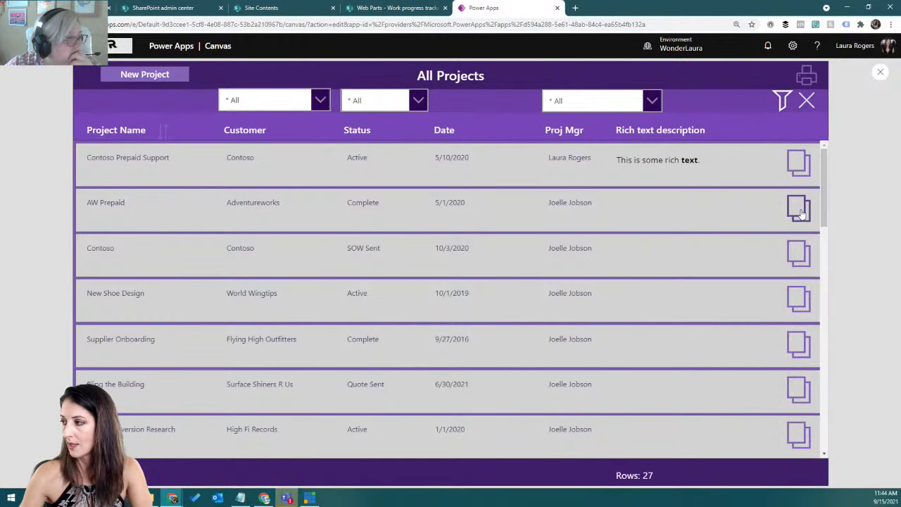
click(800, 209)
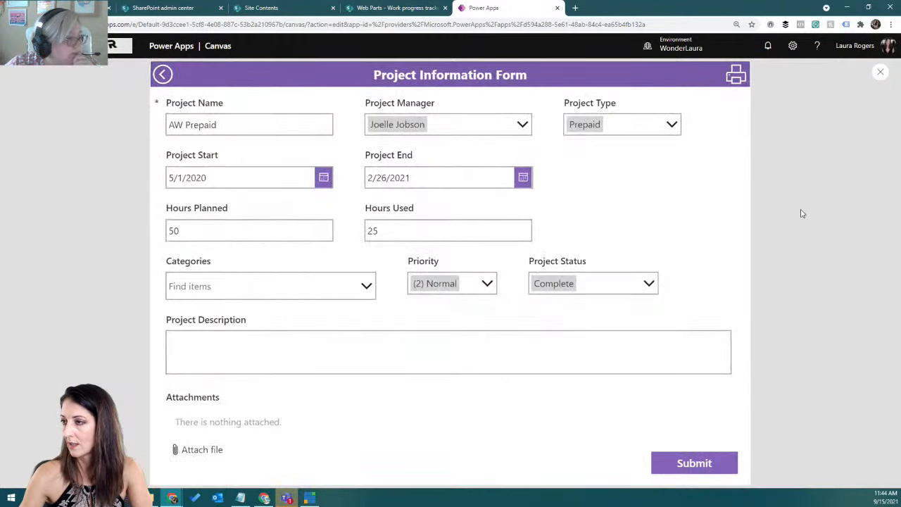
click(880, 72)
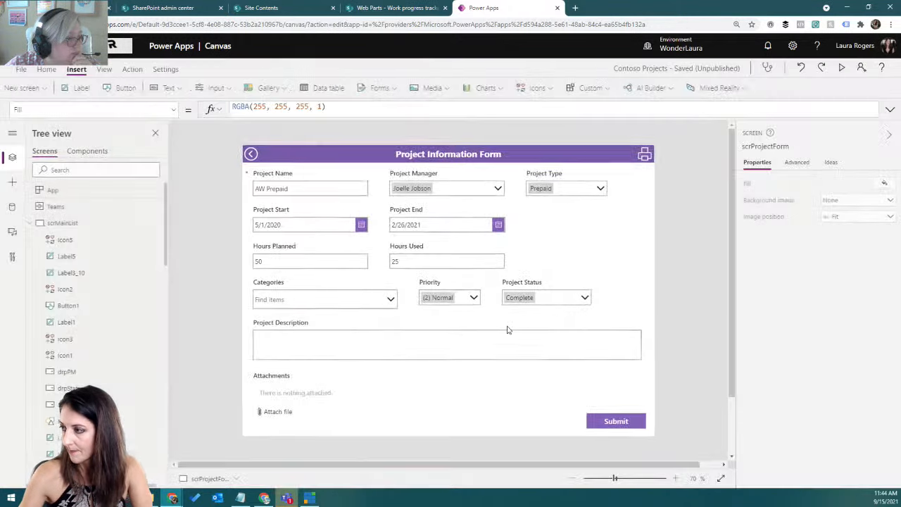
- Return to scrMainList and comment out the projects gallery's OnSelect formula with //
click(467, 362)
click(64, 223)
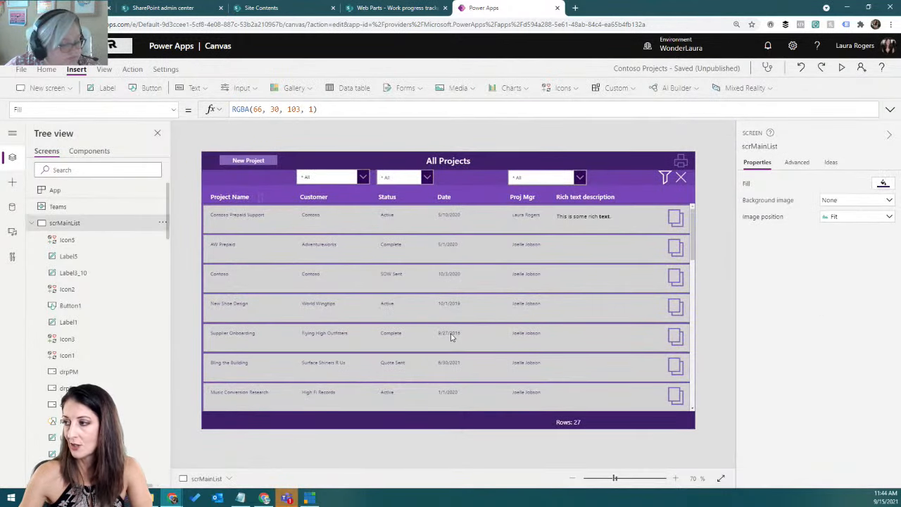
click(451, 338)
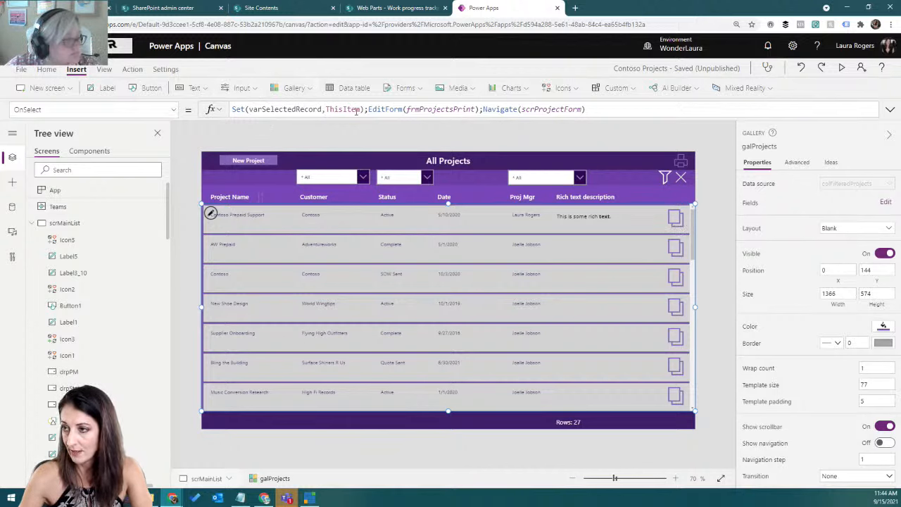
click(233, 109)
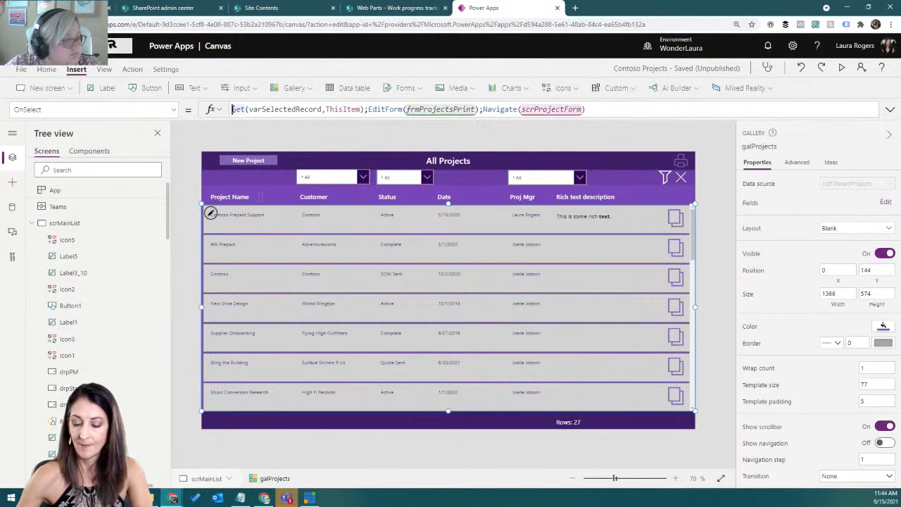
text(//)
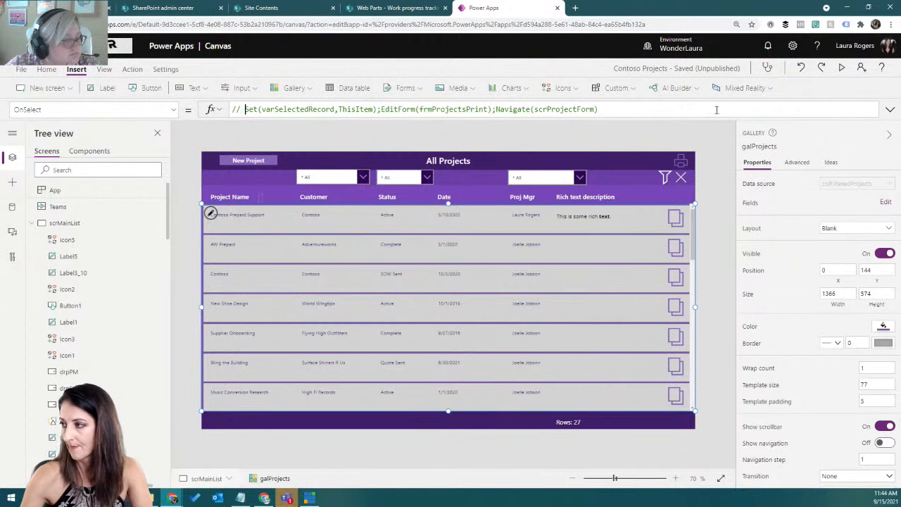
- Preview the Copy icon on the AW Prepaid row with the gallery's OnSelect commented out, and exit the preview
click(842, 67)
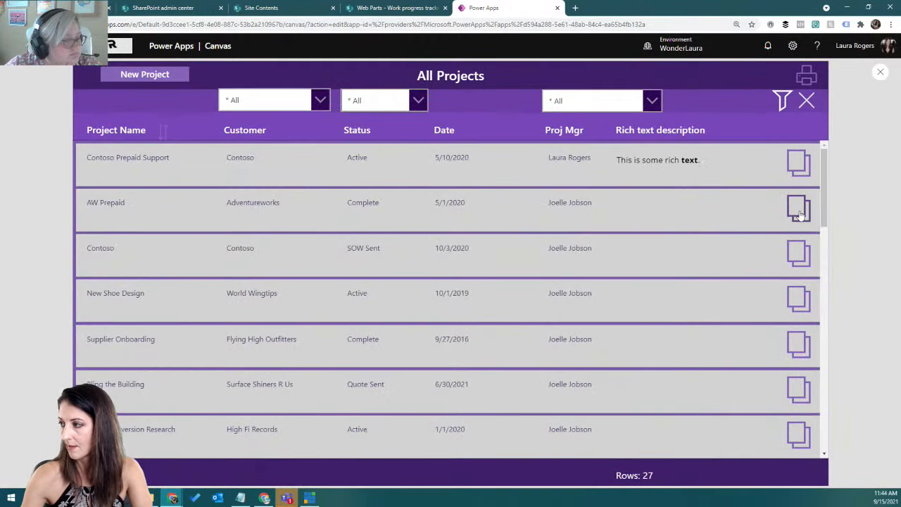
click(799, 208)
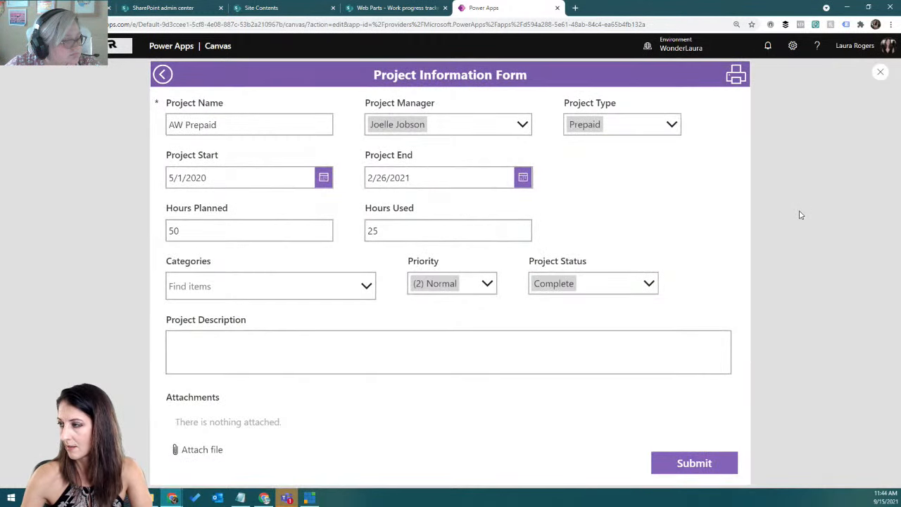
click(880, 72)
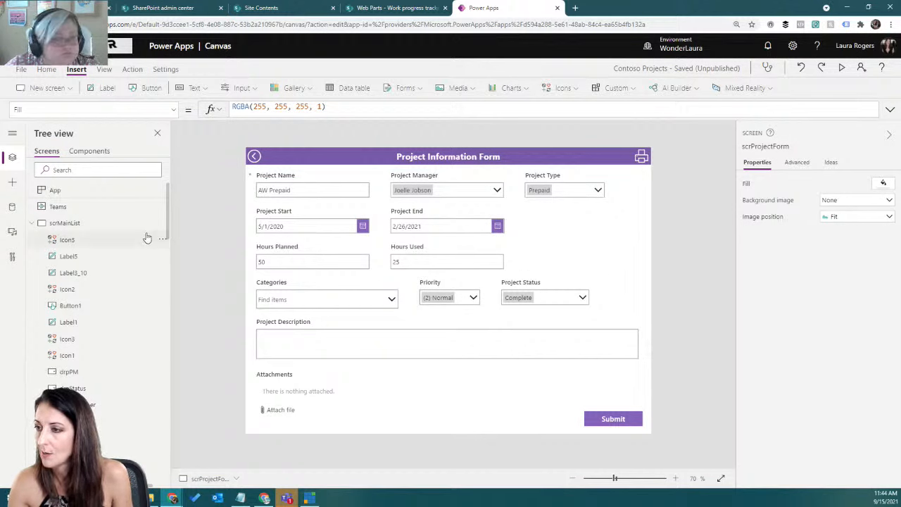
- Select the form on scrProjectForm and locate it in the tree view to check its name
click(378, 415)
click(31, 222)
click(638, 183)
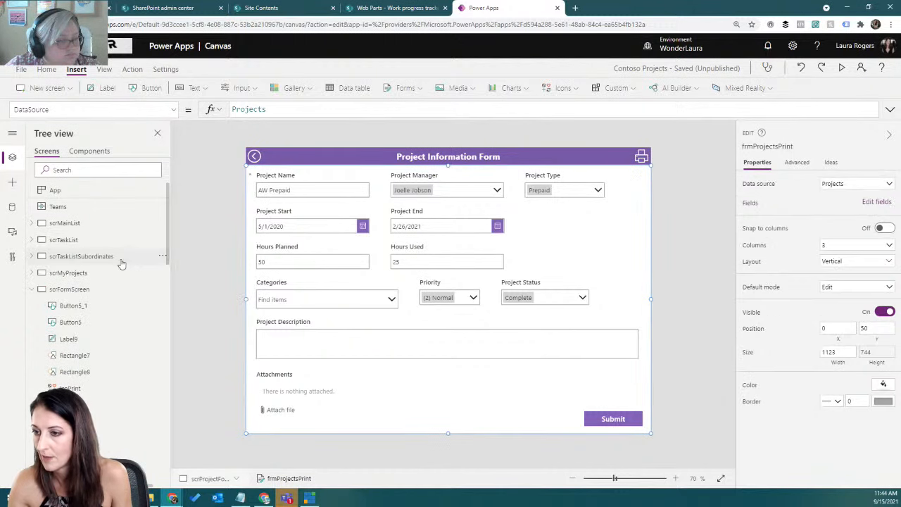
scroll(120, 265, down, 12)
scroll(119, 265, up, 5)
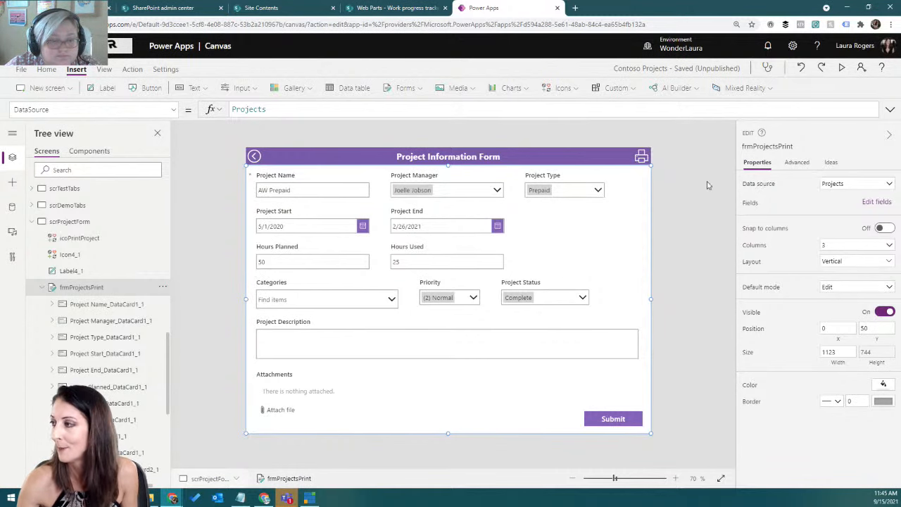
- Return to scrMainList and change the ResetForm argument in the Copy icon's OnSelect formula to frmProjectsPrint
click(117, 190)
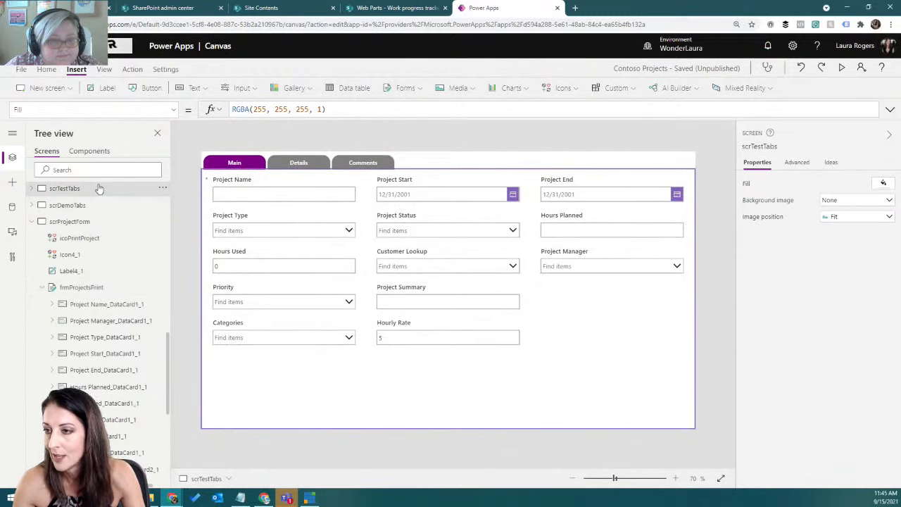
scroll(84, 223, up, 15)
click(81, 224)
click(676, 248)
click(679, 217)
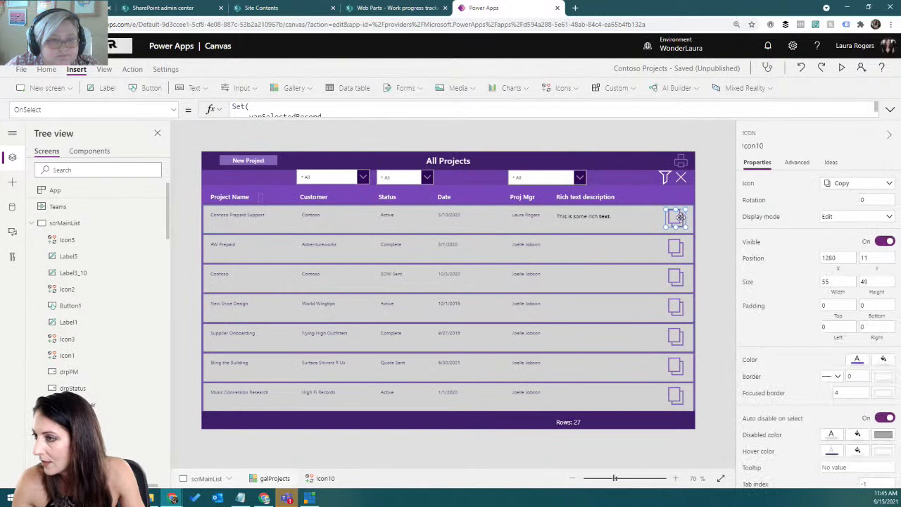
click(890, 110)
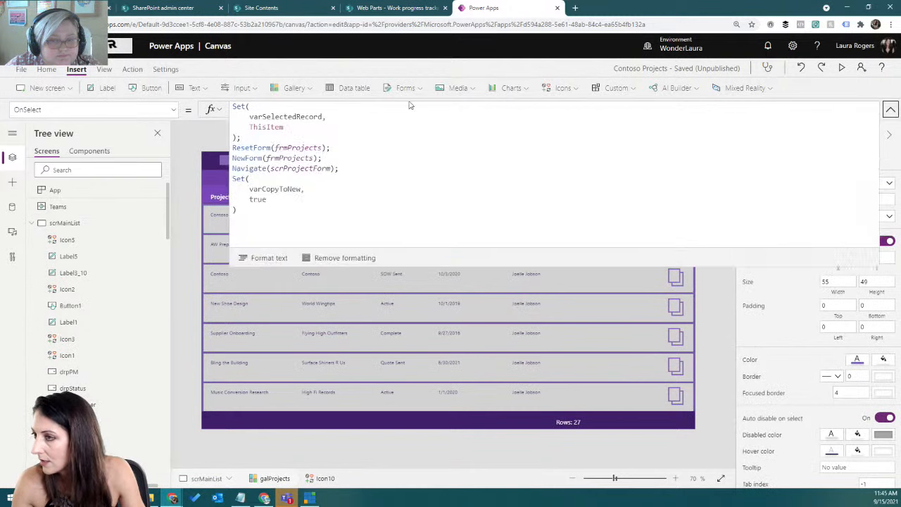
click(324, 147)
text(Pr)
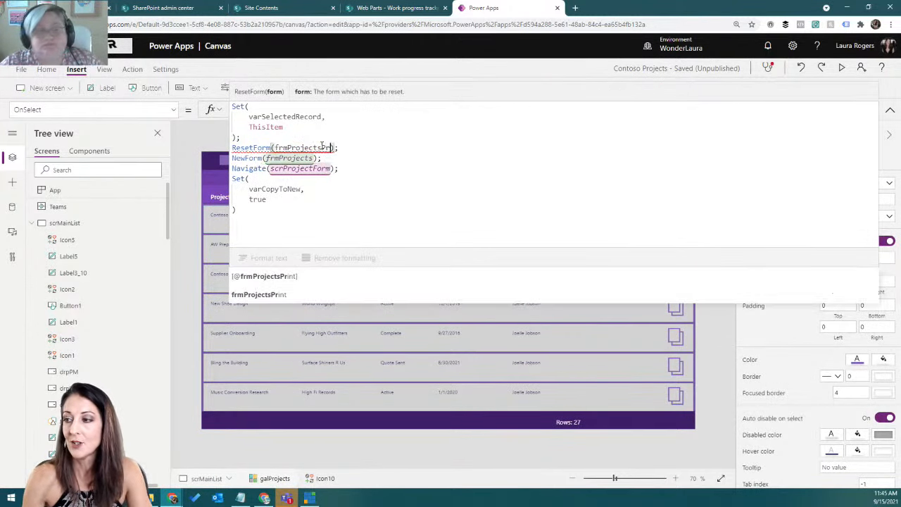
click(282, 294)
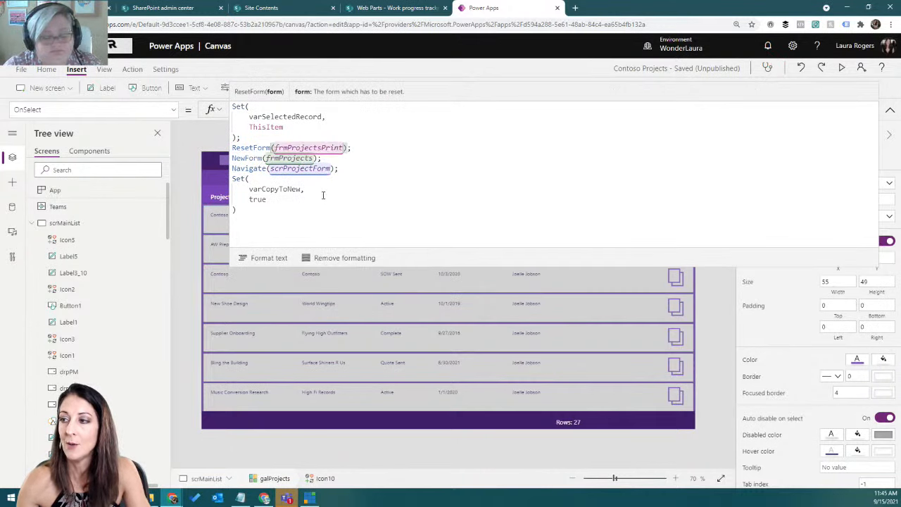
- Change the NewForm argument in the Copy icon's OnSelect formula to frmProjectsPrint and collapse the formula editor
double_click(313, 159)
text(pri)
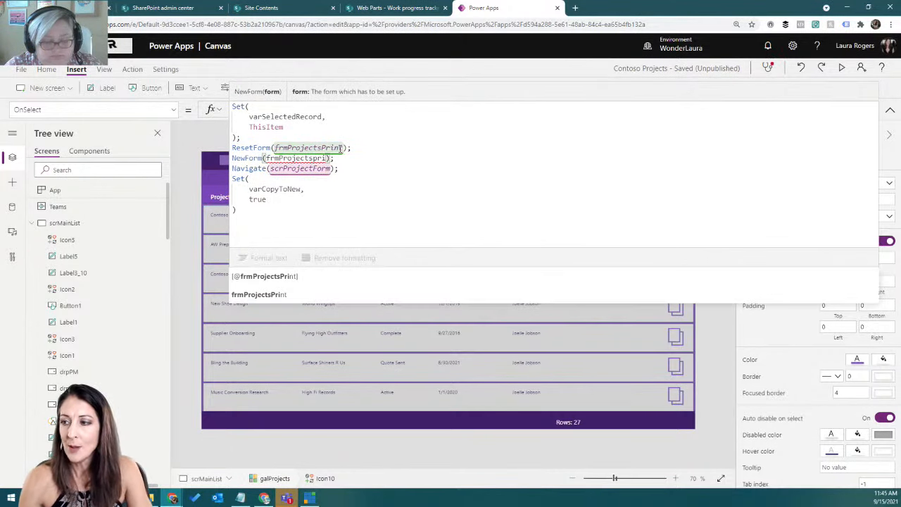
click(330, 296)
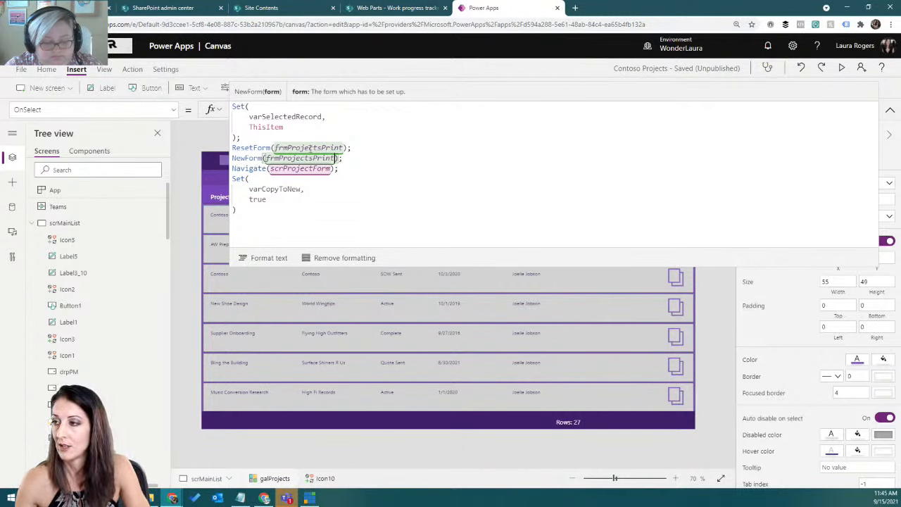
click(889, 110)
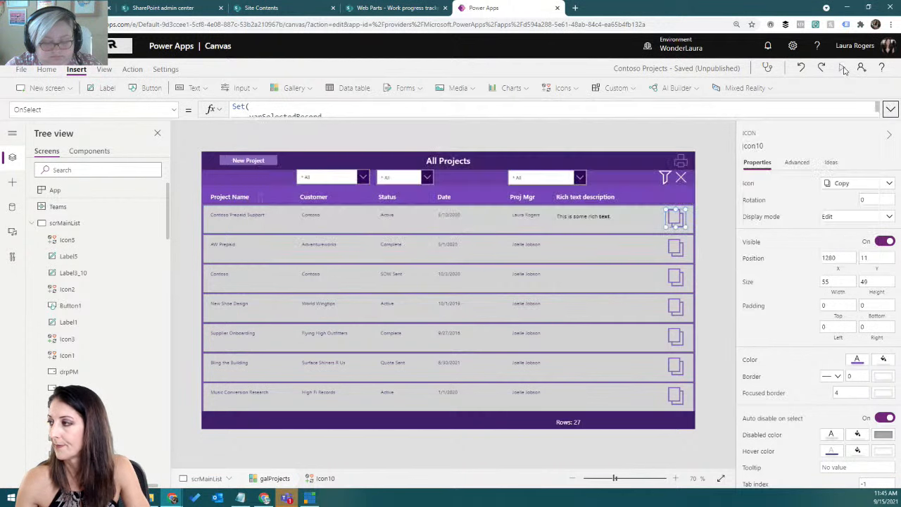
- Preview the AW Prepaid row's Copy icon with both form calls pointing at frmProjectsPrint, and exit the preview
click(842, 67)
click(798, 209)
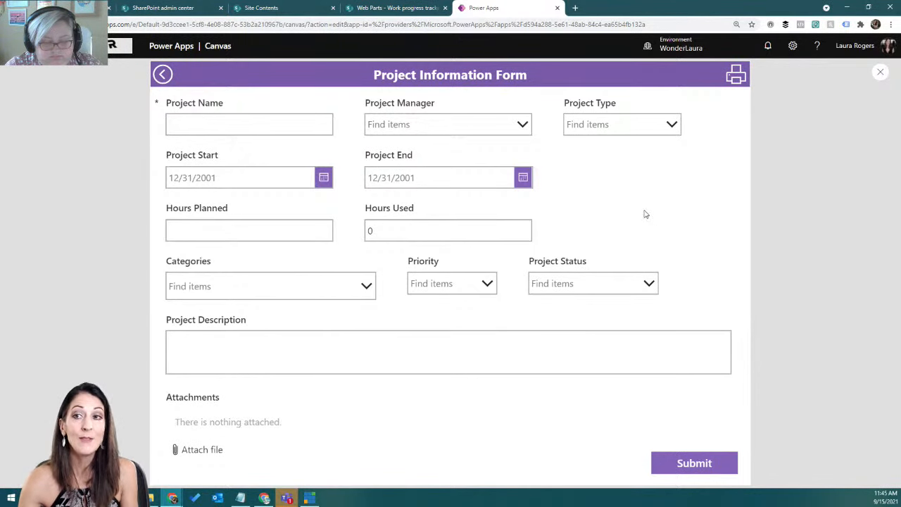
click(880, 72)
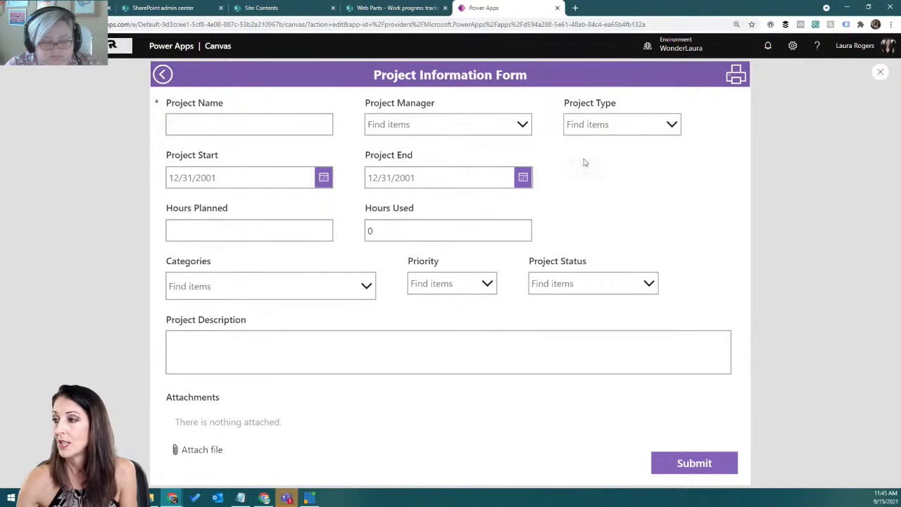
- Show the Default property of the Hours Planned card in frmProjectsPrint and unlock the card for editing
click(303, 196)
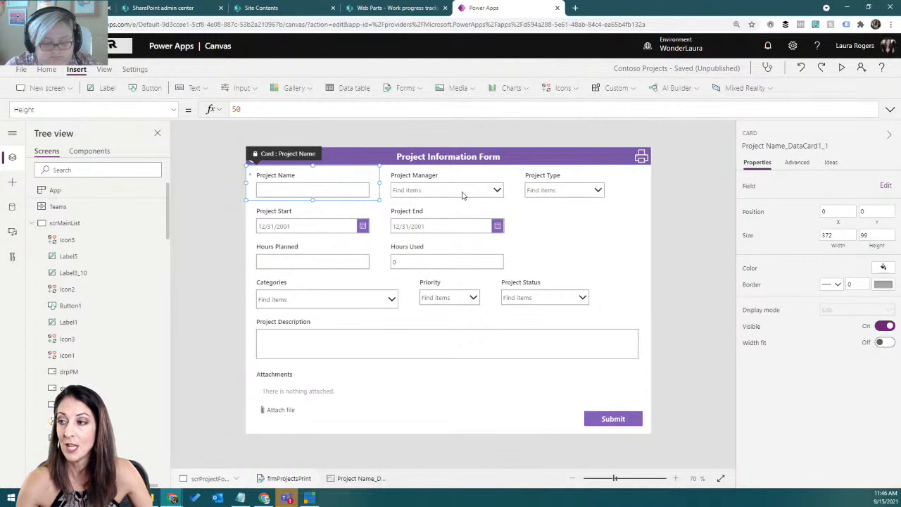
click(302, 268)
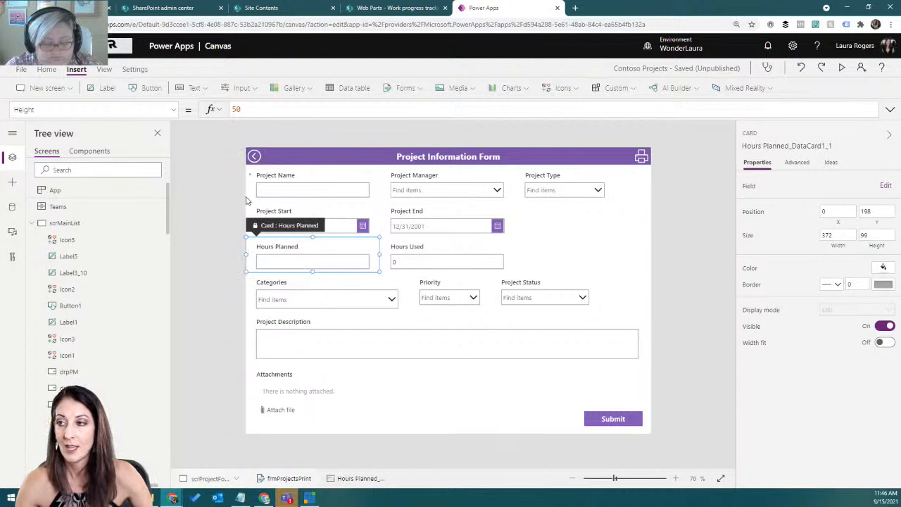
click(174, 112)
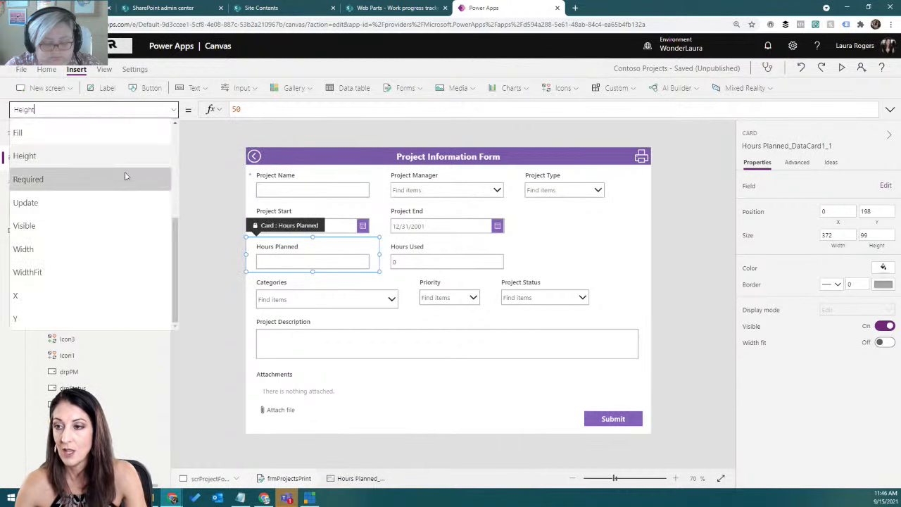
scroll(125, 177, up, 3)
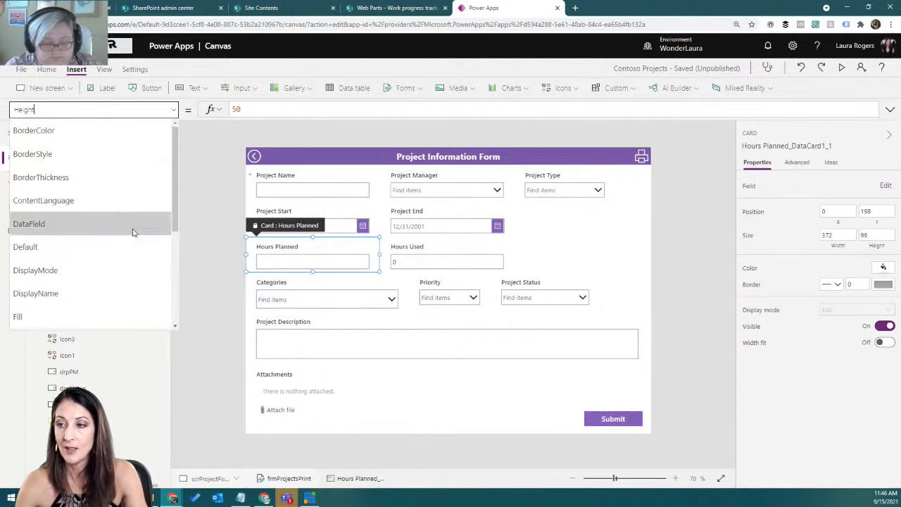
click(100, 242)
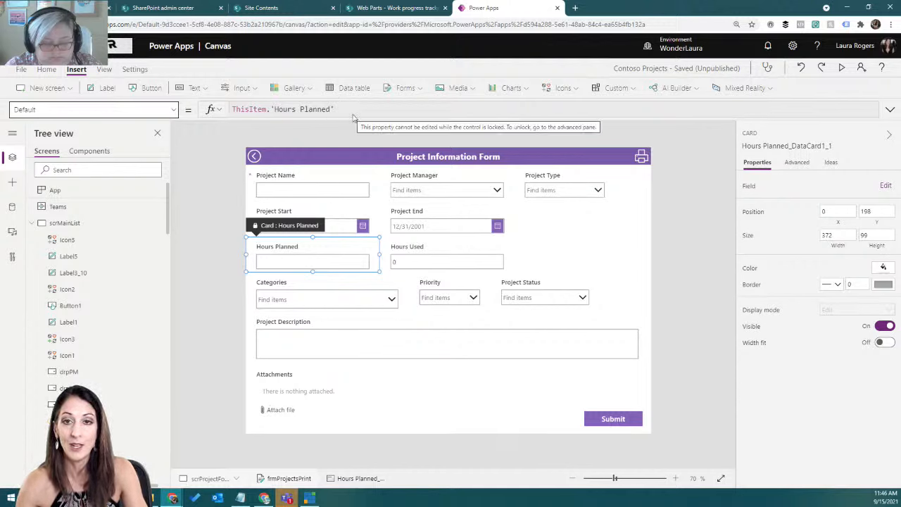
click(802, 164)
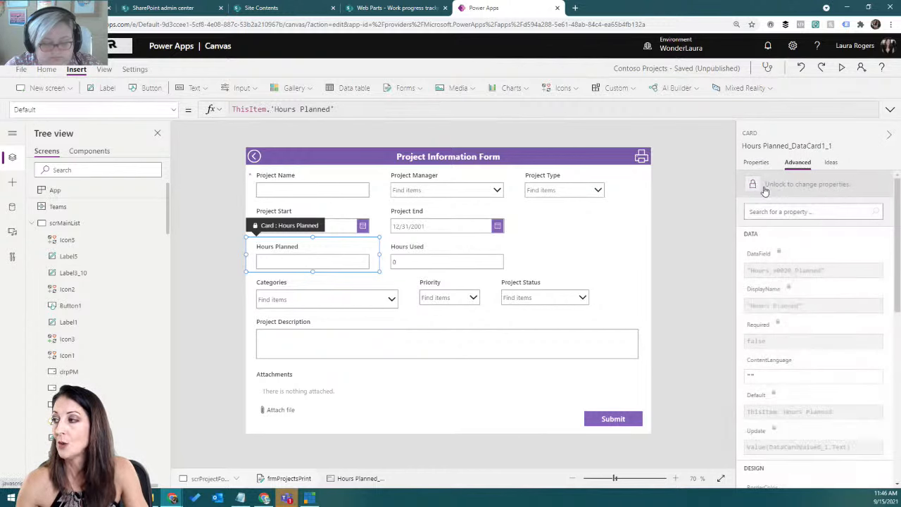
click(765, 189)
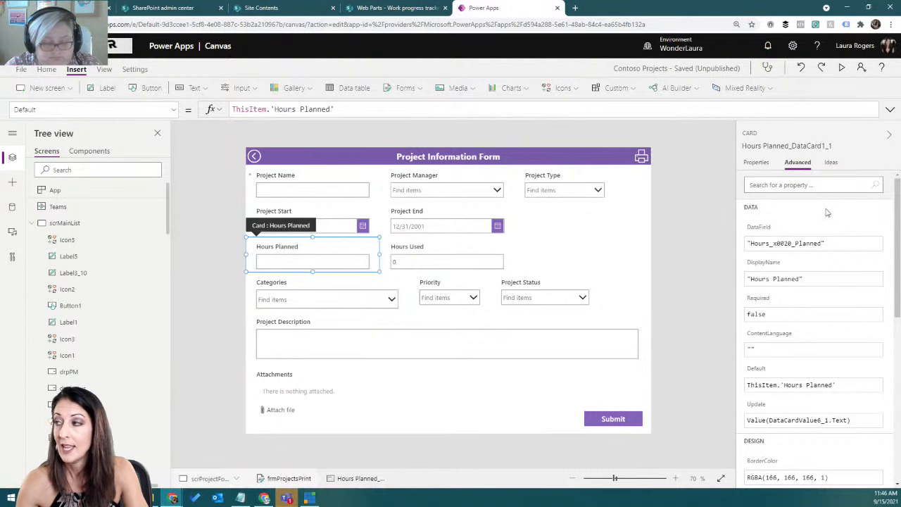
- Insert If(varCopyToNew, on its own line before ThisItem.'Hours Planned' in the card's Default formula
click(890, 110)
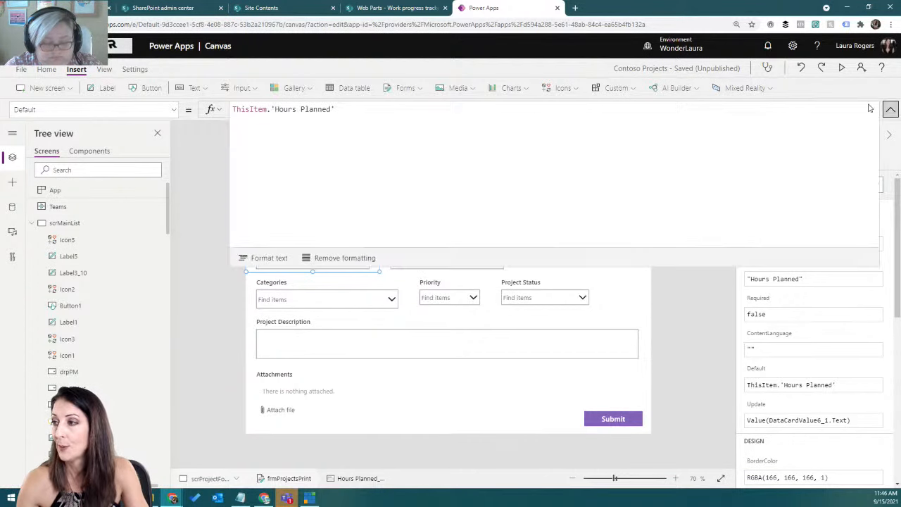
click(233, 110)
key(Up)
text(if)
text((varc)
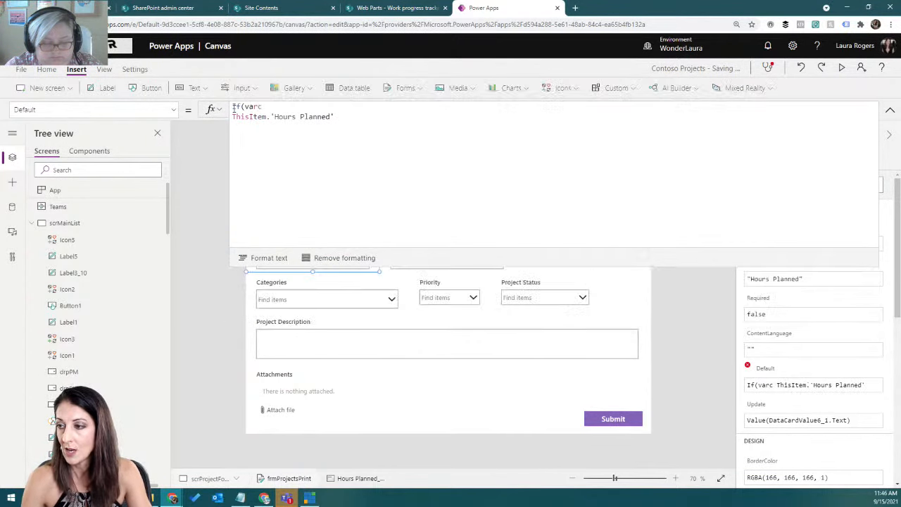
key(BackSpace)
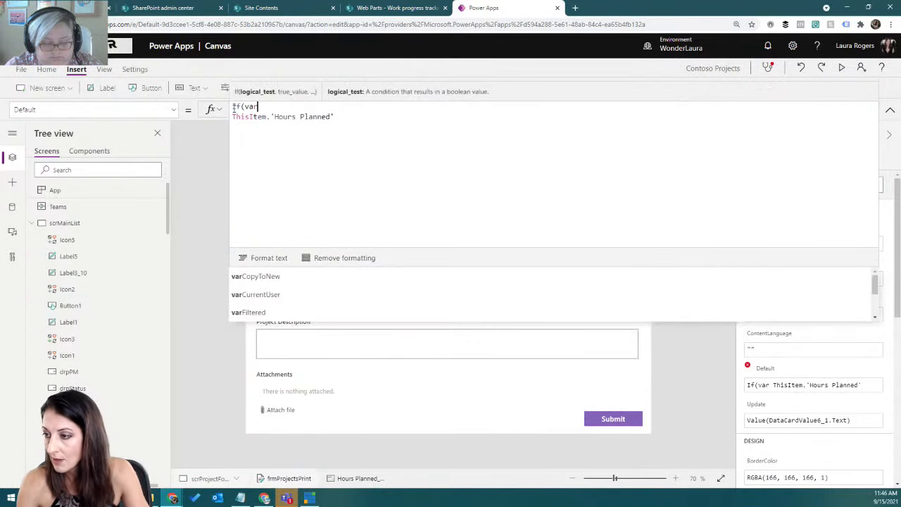
click(258, 276)
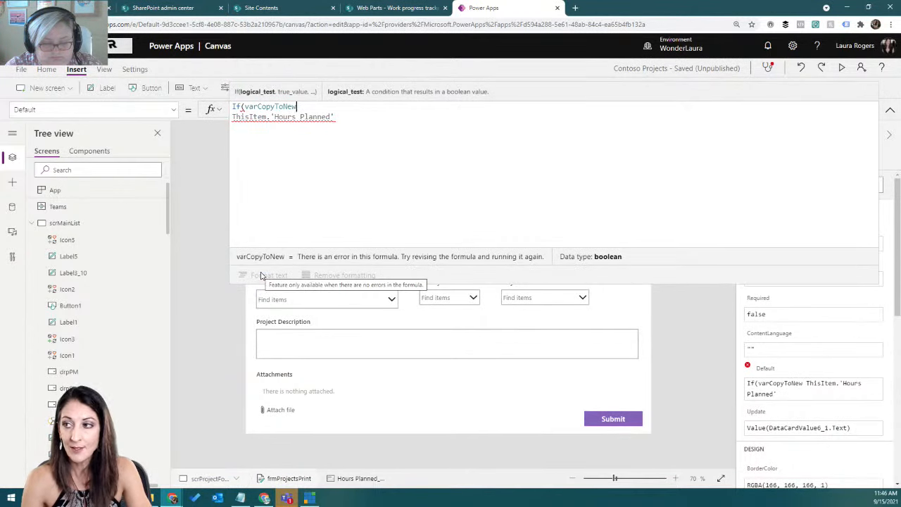
text(,)
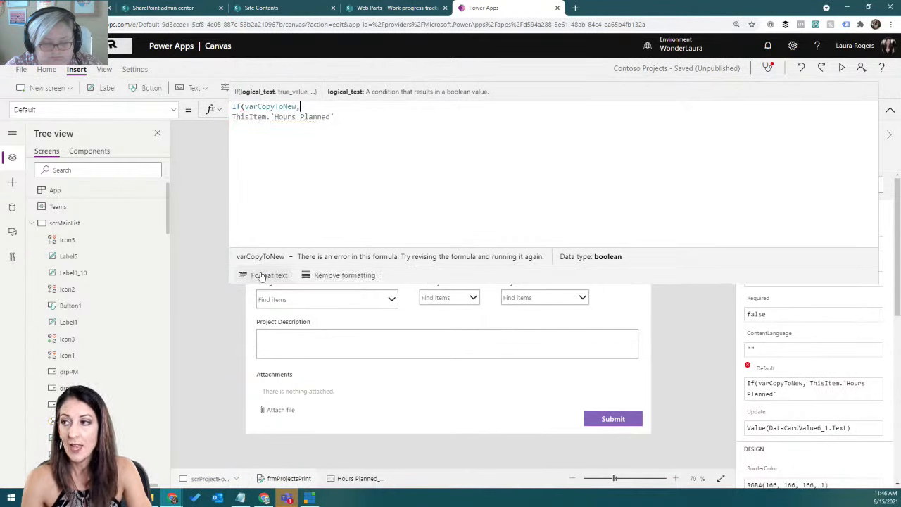
- Complete the Hours Planned card's Default formula with varSelectedRecord.'Hours Planned' when varCopyToNew is true, otherwise ThisItem.'Hours Planned', and collapse the formula editor
key(shift+Return)
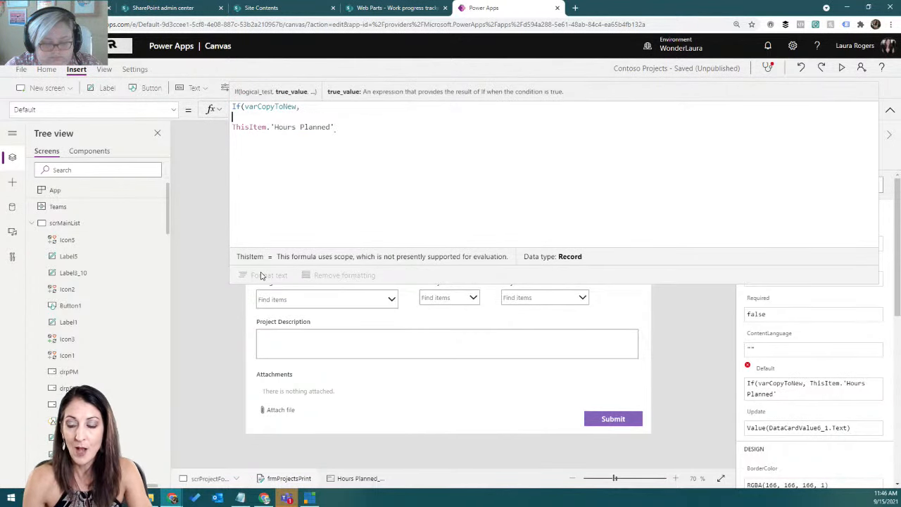
text(varse)
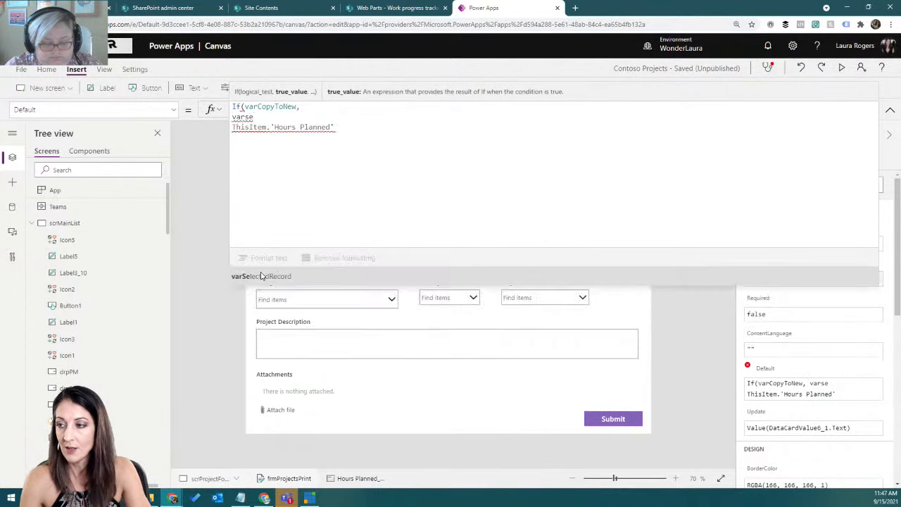
click(261, 276)
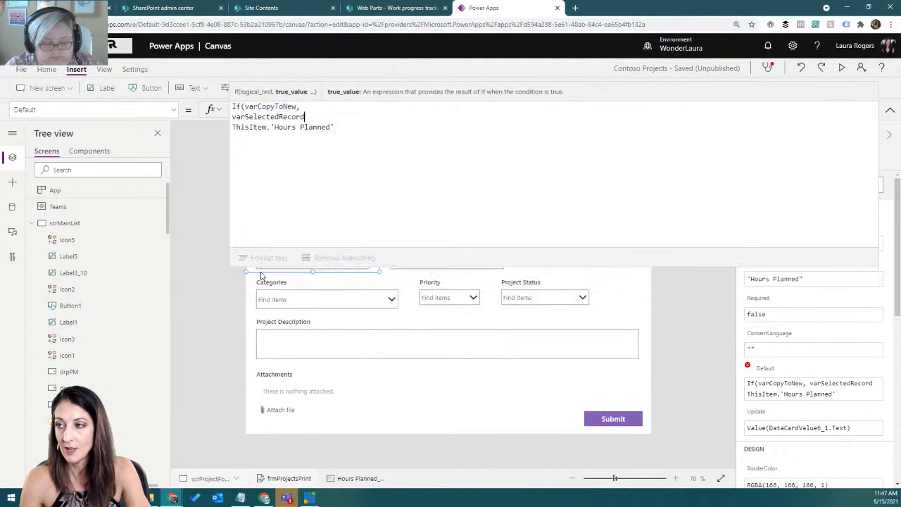
text(.hour)
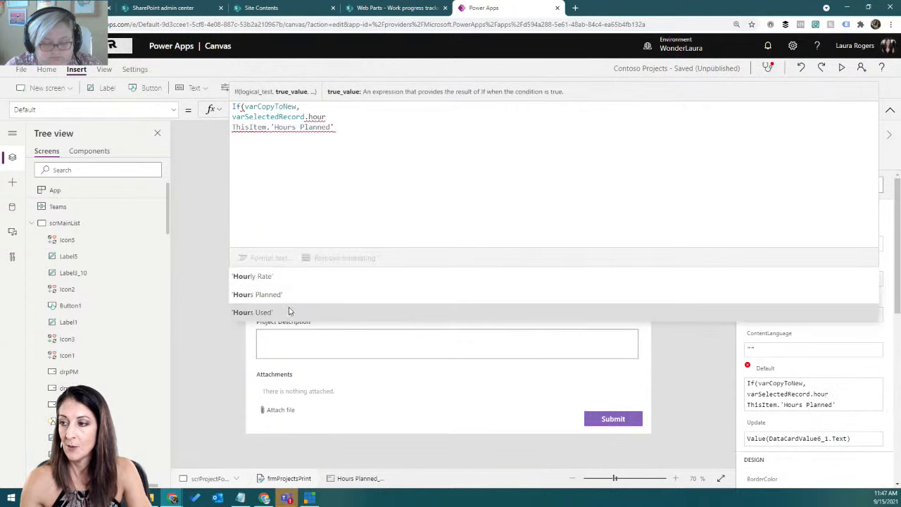
click(291, 294)
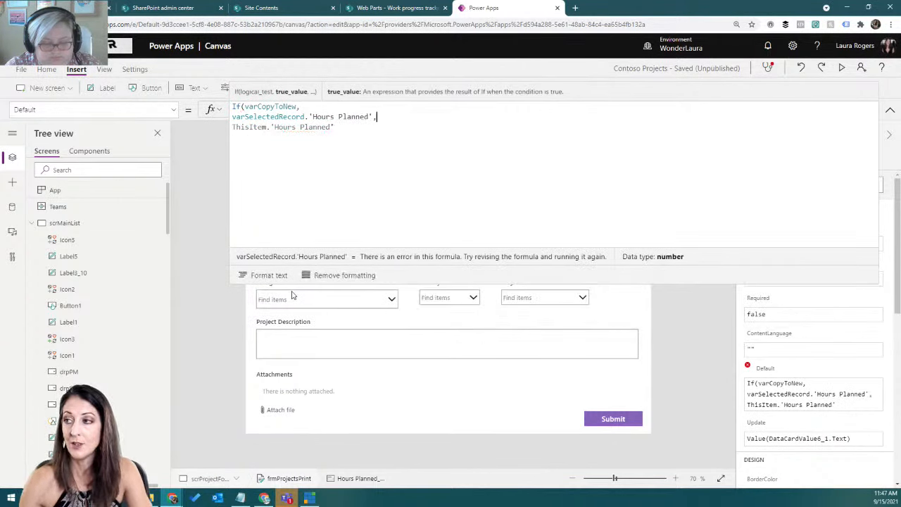
text(,)
click(345, 125)
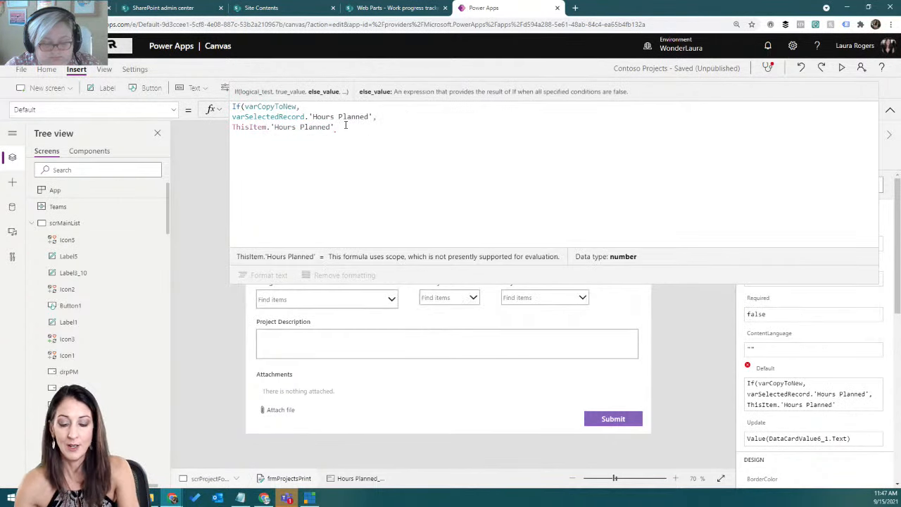
text())
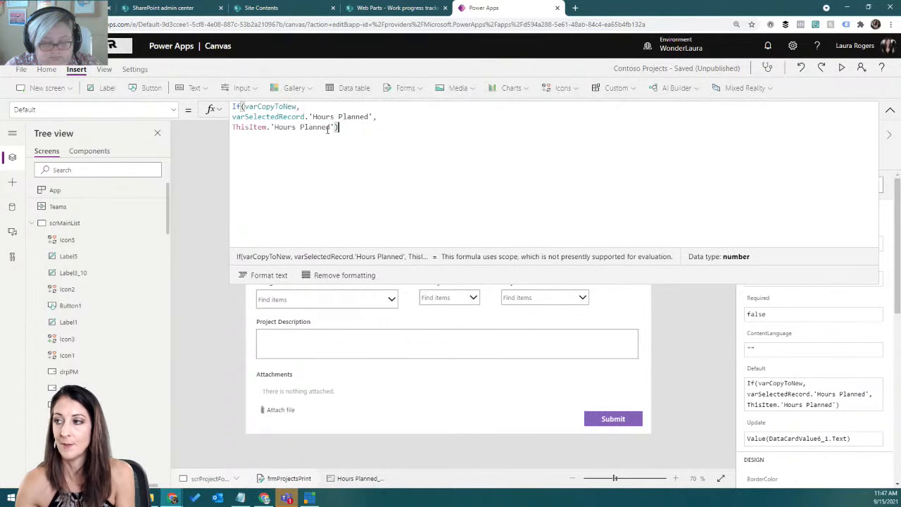
click(890, 111)
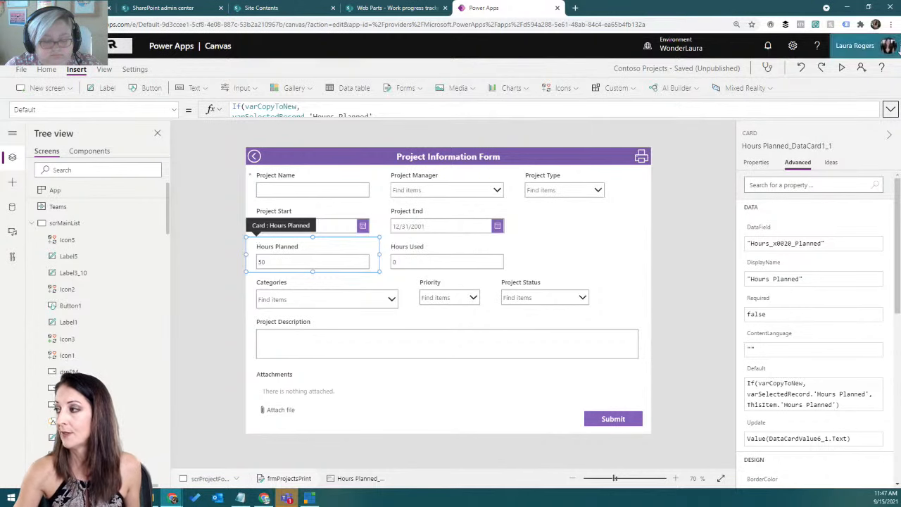
- Reduce the height of the expanded formula editor and collapse it again
click(890, 109)
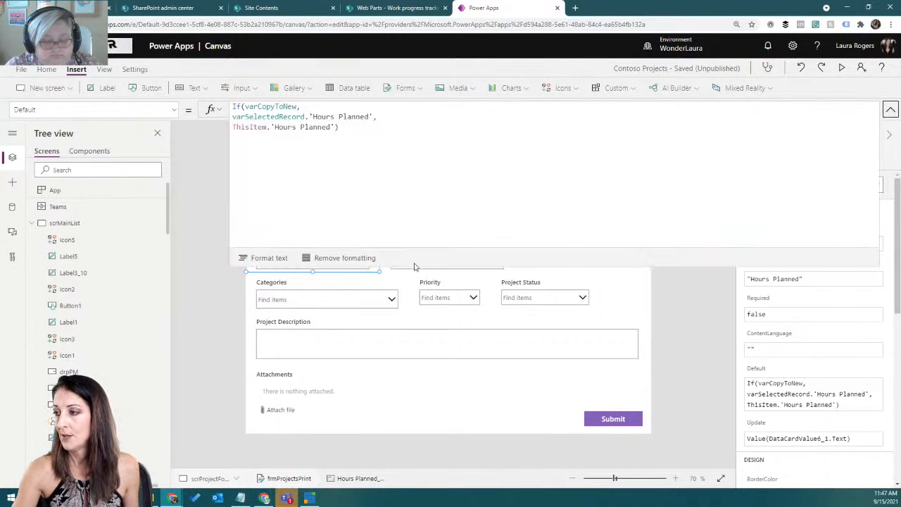
drag(412, 265, 419, 173)
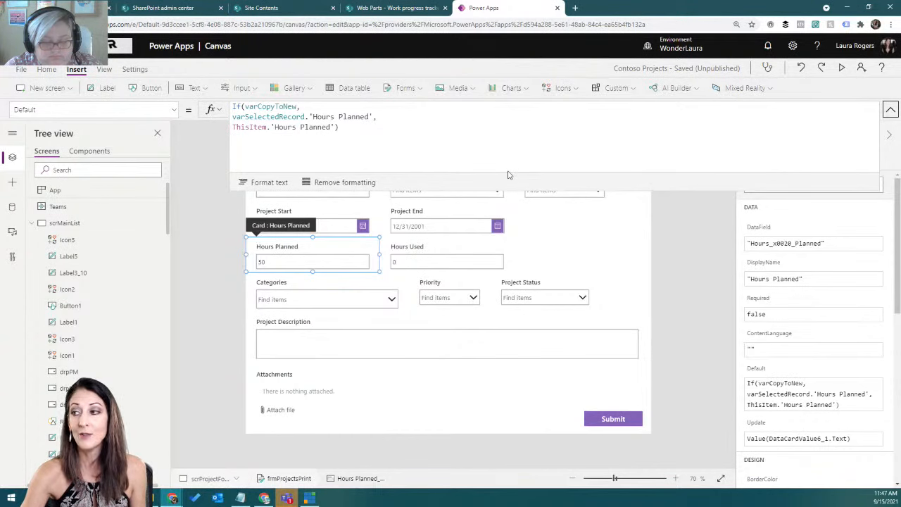
click(890, 110)
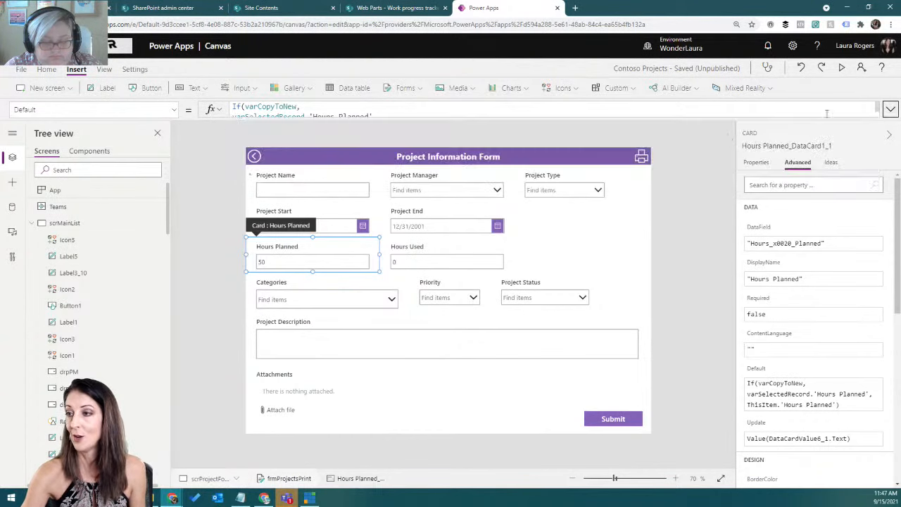
- Copy the opening part If(varCopyToNew, varSelectedRecord. from the Hours Planned card's Default formula
click(345, 222)
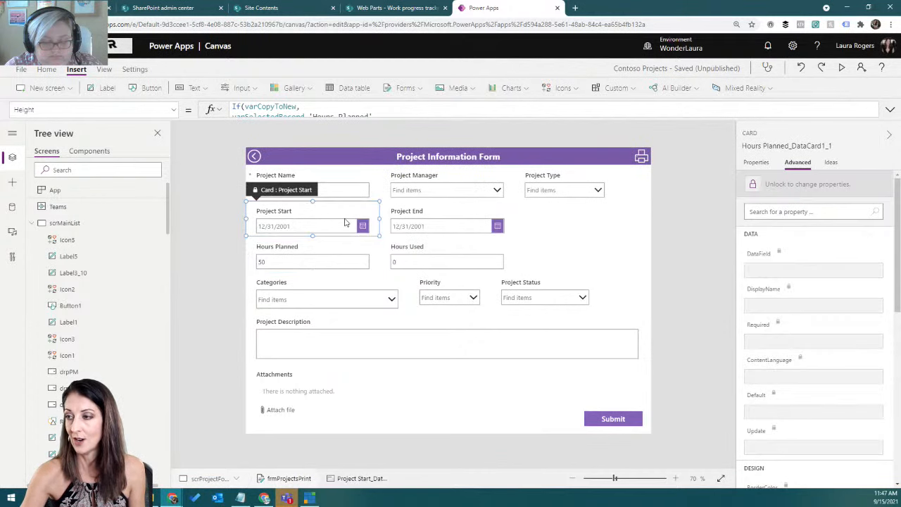
click(314, 264)
click(890, 109)
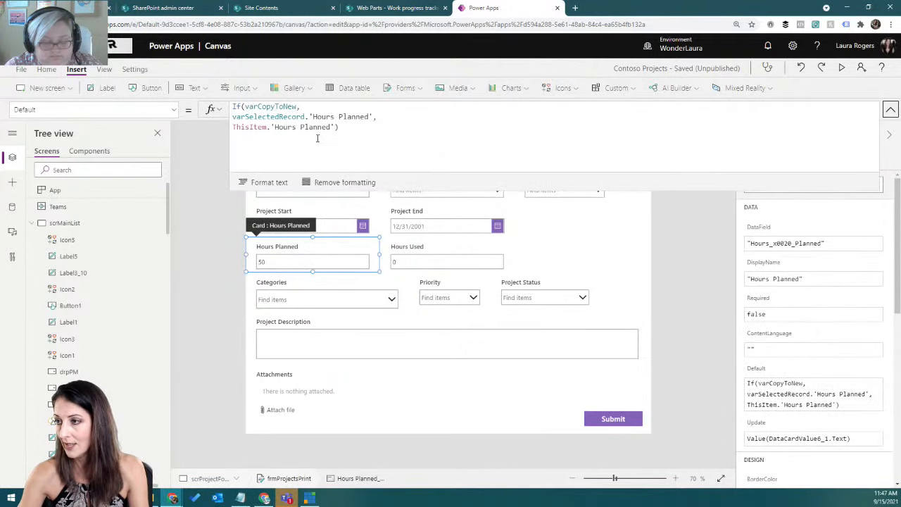
drag(306, 114, 229, 107)
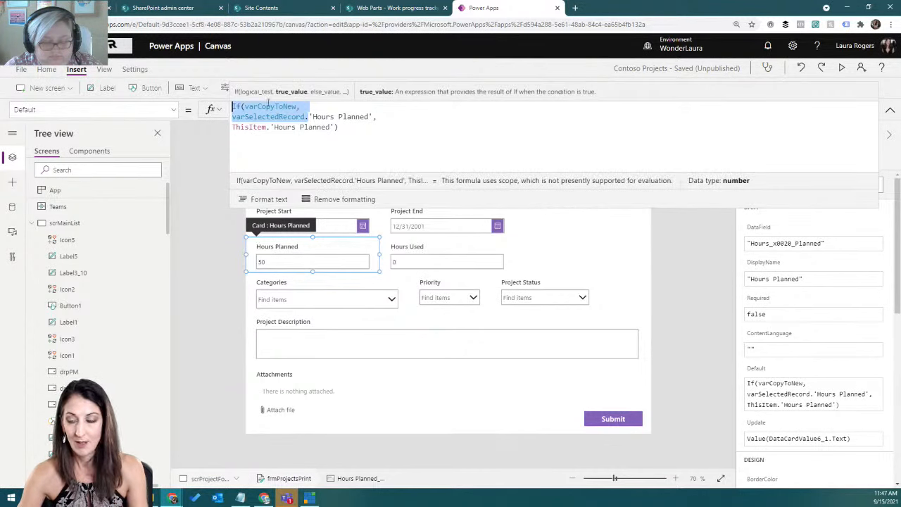
click(890, 110)
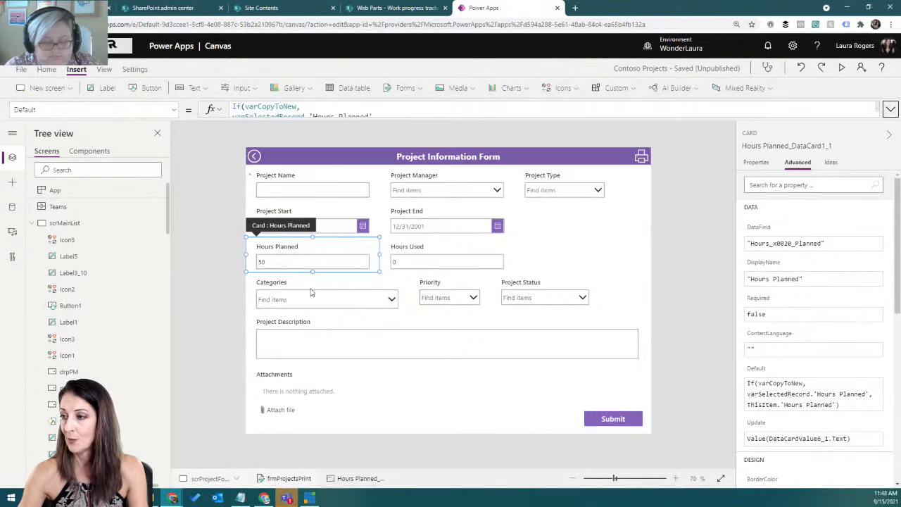
- Show the Default property of the Project Start card, unlock the card and expand its formula for editing
click(321, 218)
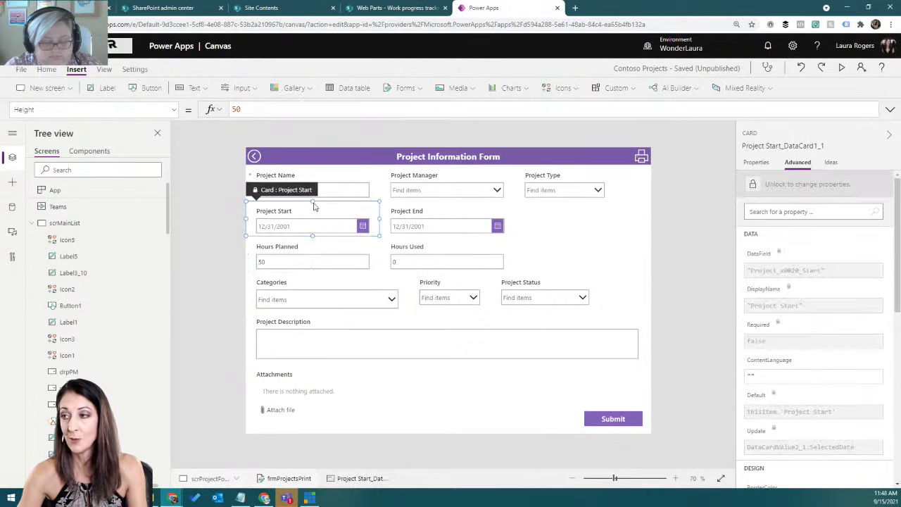
click(173, 111)
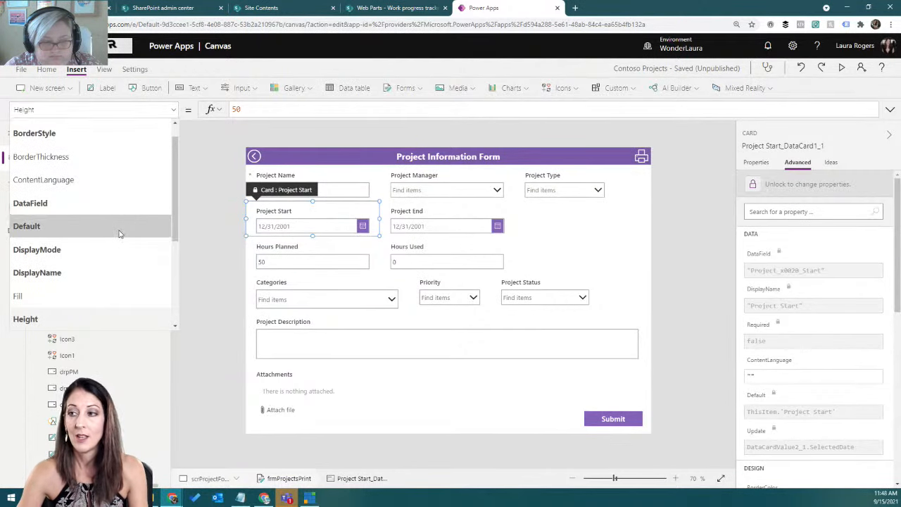
click(122, 231)
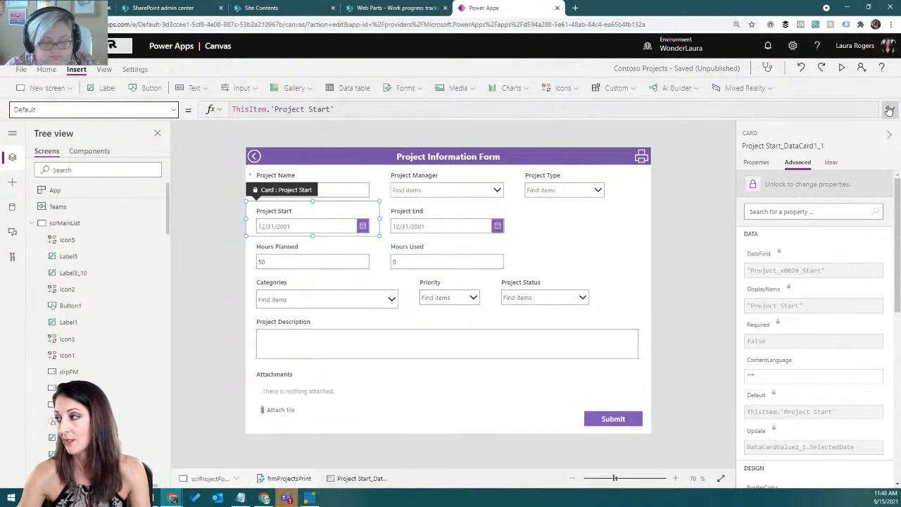
click(756, 185)
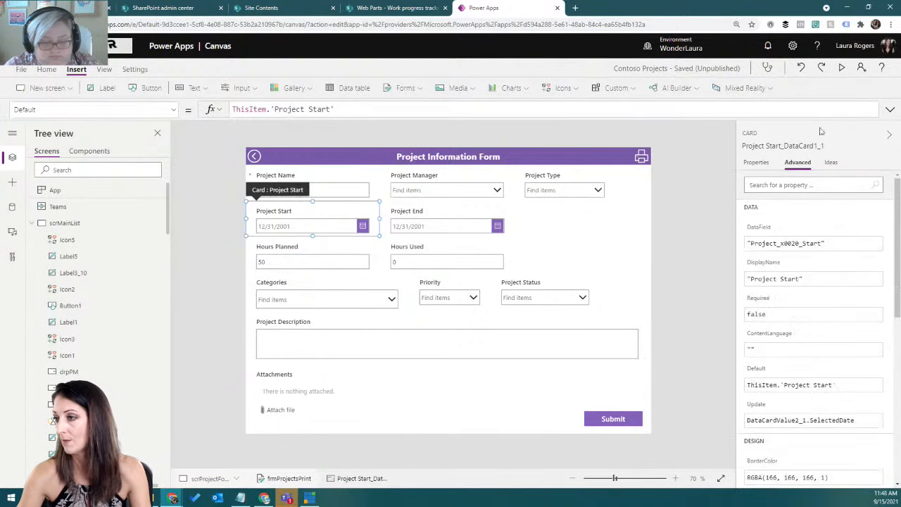
click(891, 109)
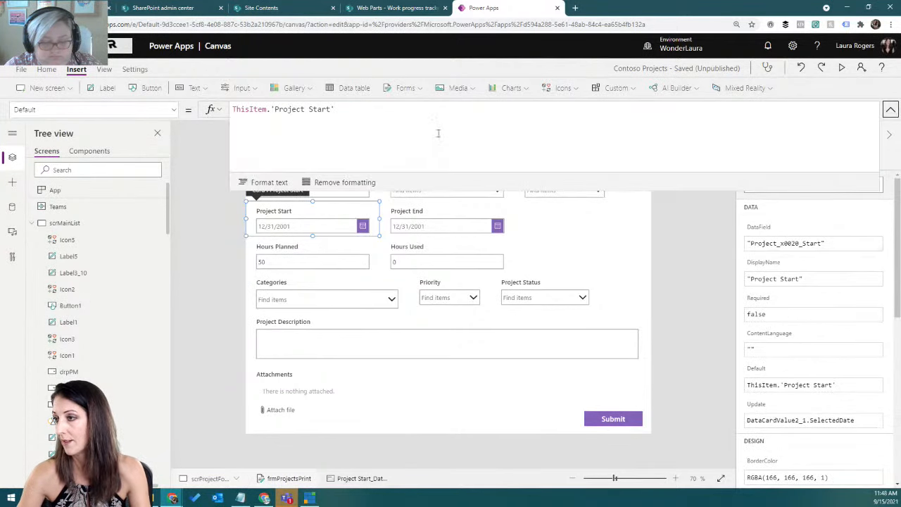
- Set the Project Start card's Default to If(varCopyToNew, varSelectedRecord.'Project Start', ThisItem.'Project Start'), reusing the copied opening part
click(233, 109)
text(If(varCopyToNew, varSelectedRecord,)
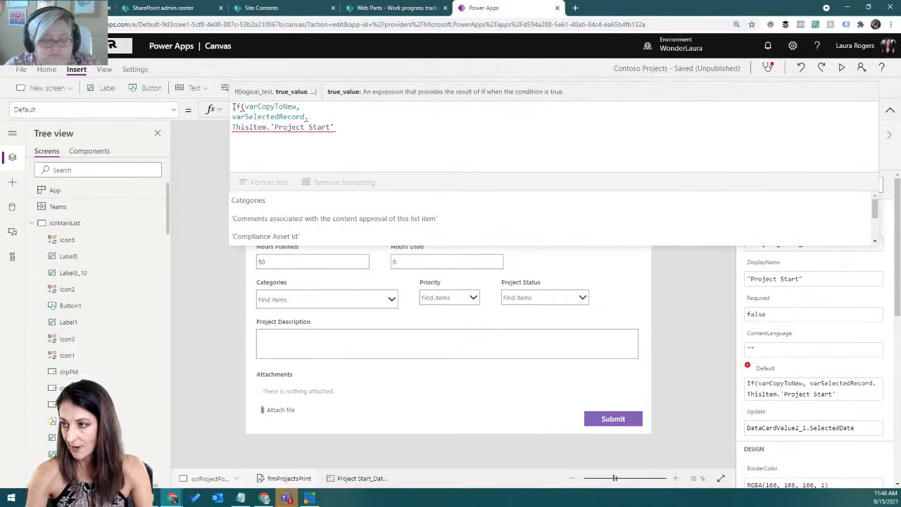
text(p)
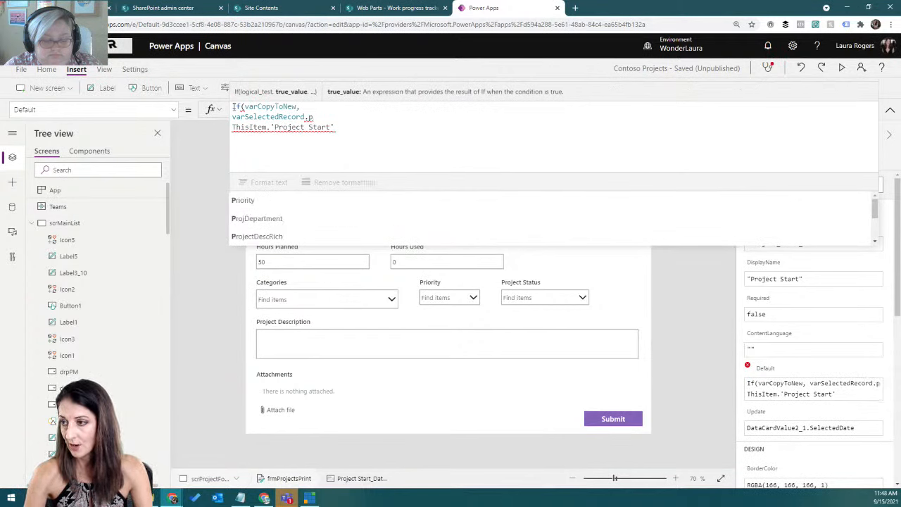
text(roje)
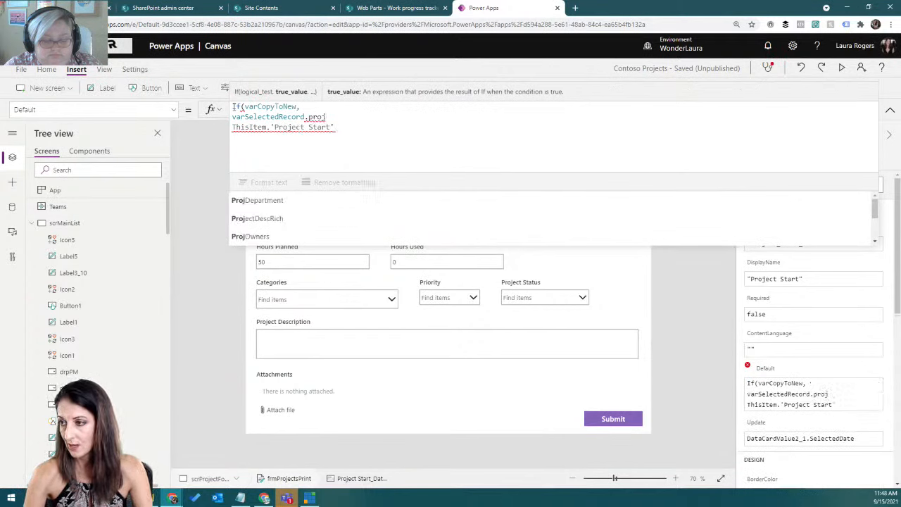
scroll(261, 215, down, 3)
scroll(273, 218, down, 1)
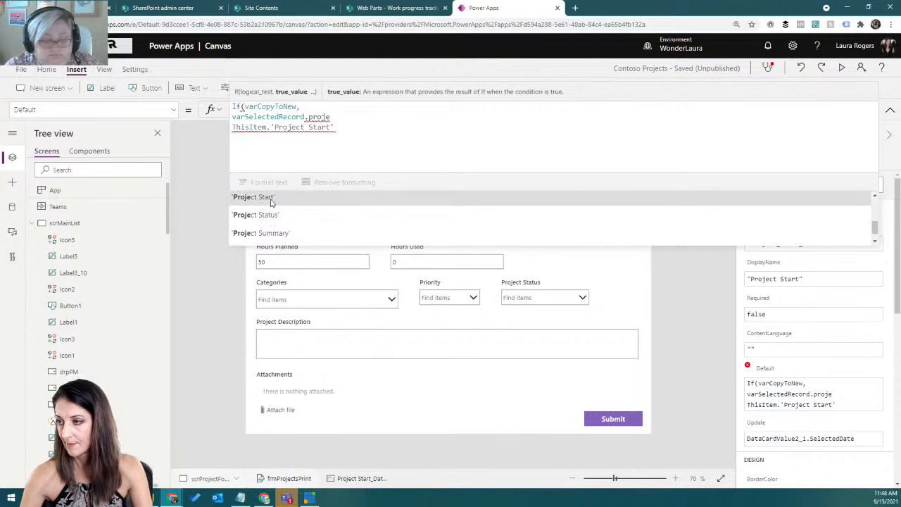
click(269, 199)
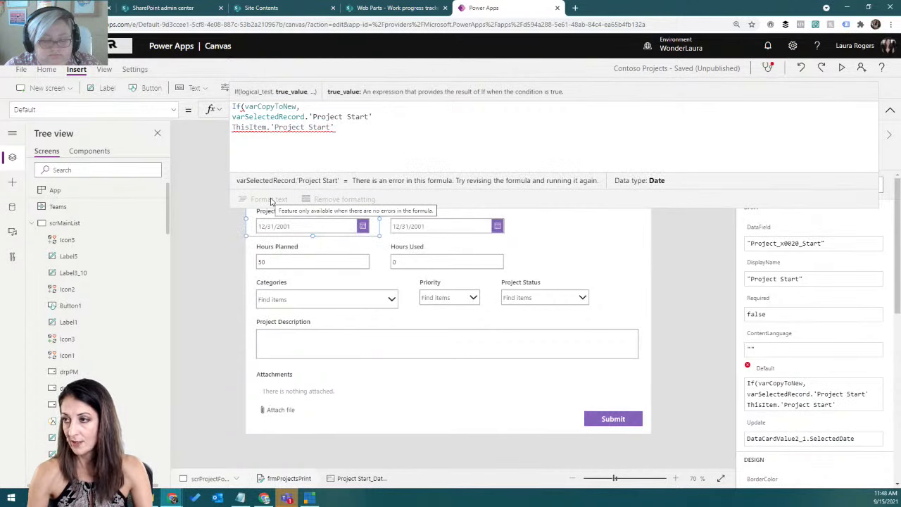
text(,)
click(347, 129)
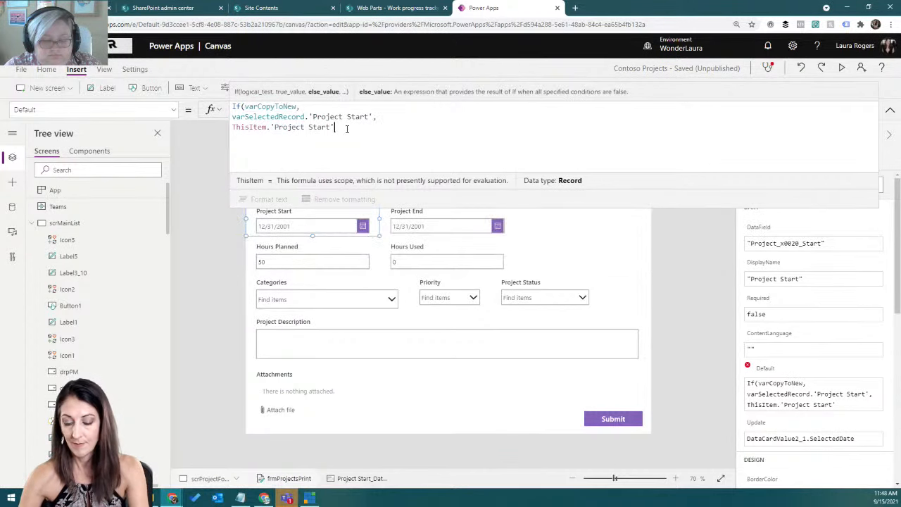
text())
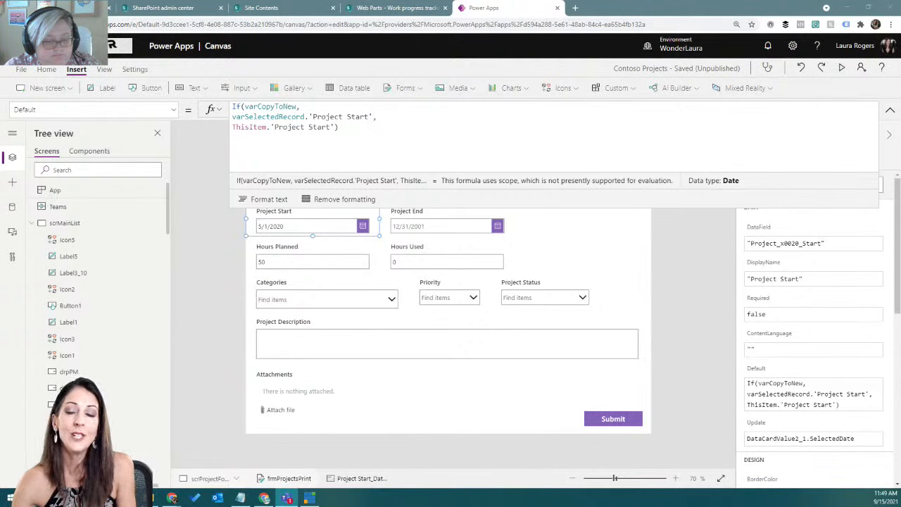
click(339, 127)
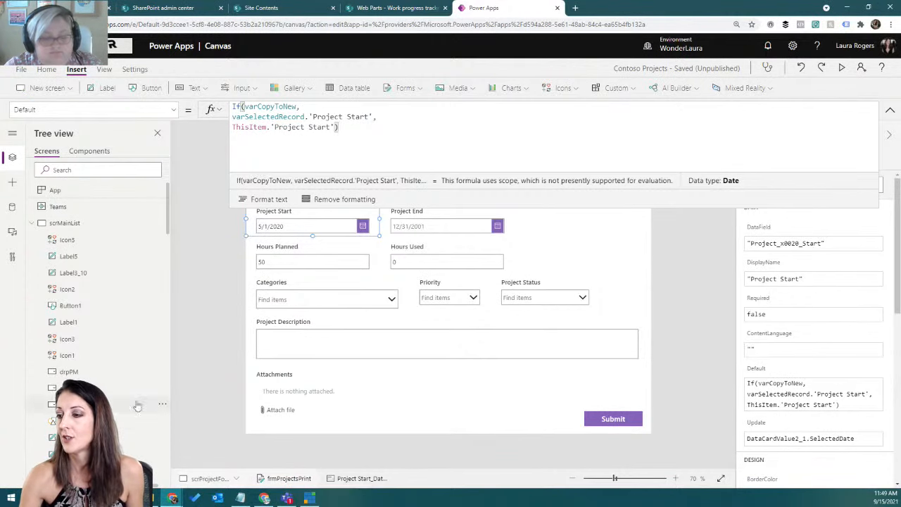
- Review the Item property of the whole frmProjectsPrint form and collapse the formula editor
click(248, 372)
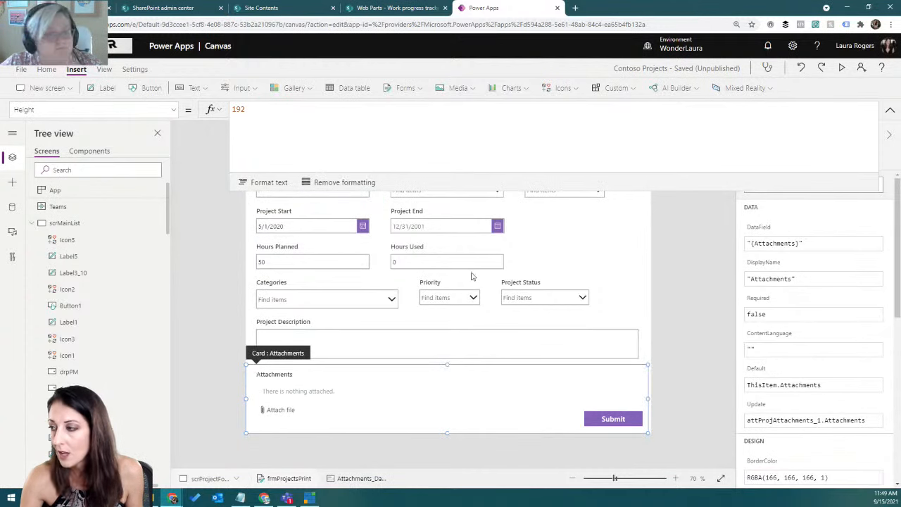
click(648, 420)
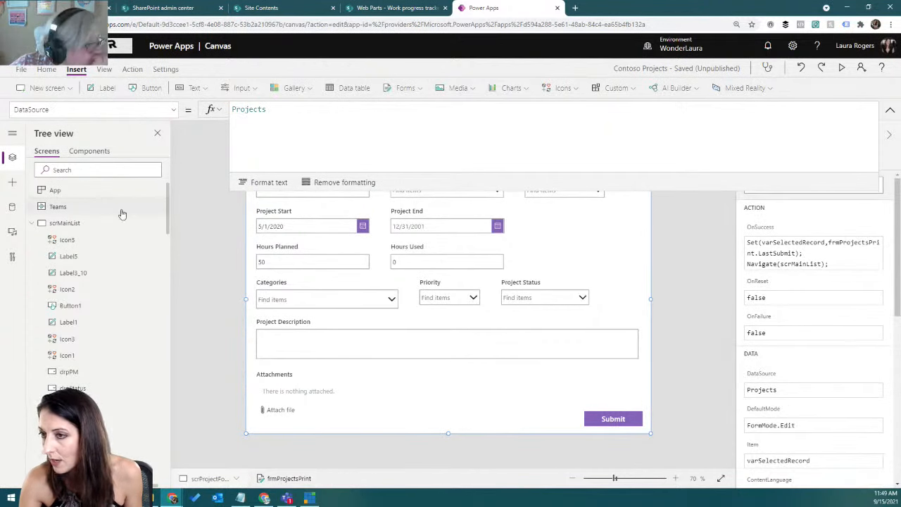
click(155, 110)
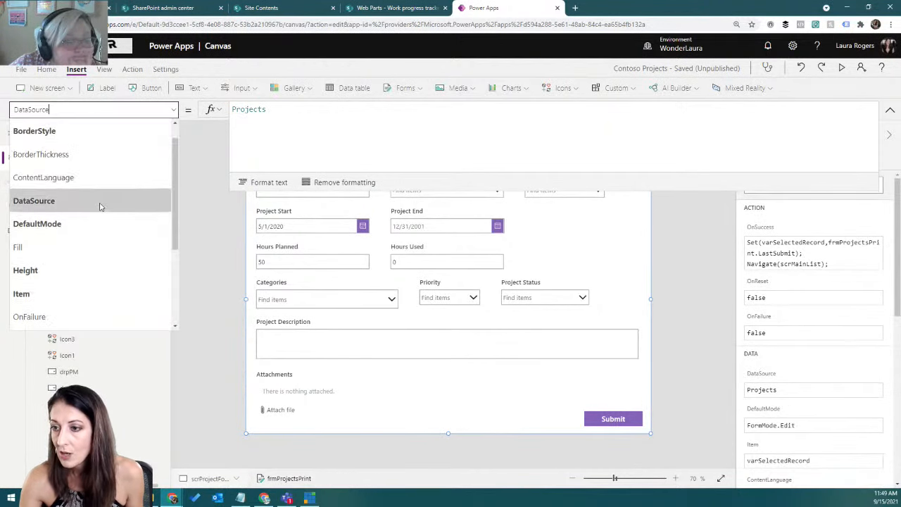
scroll(96, 191, down, 3)
click(85, 156)
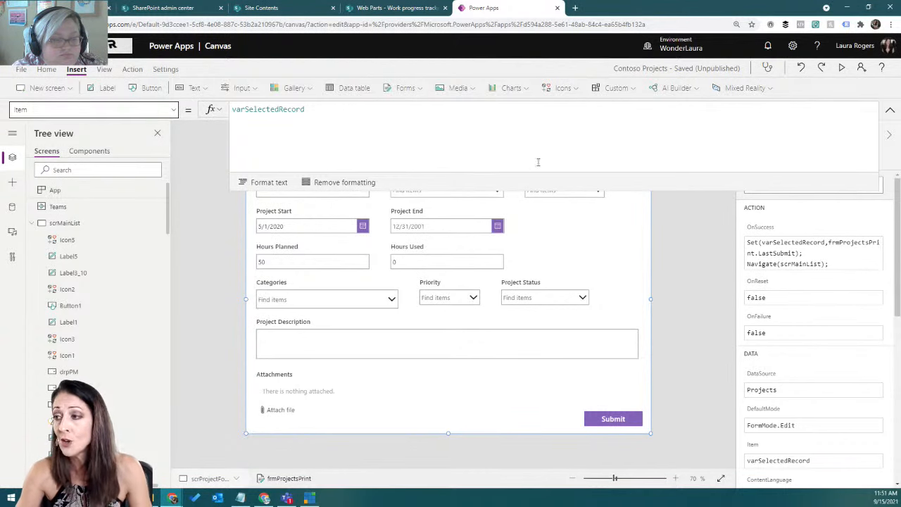
click(890, 110)
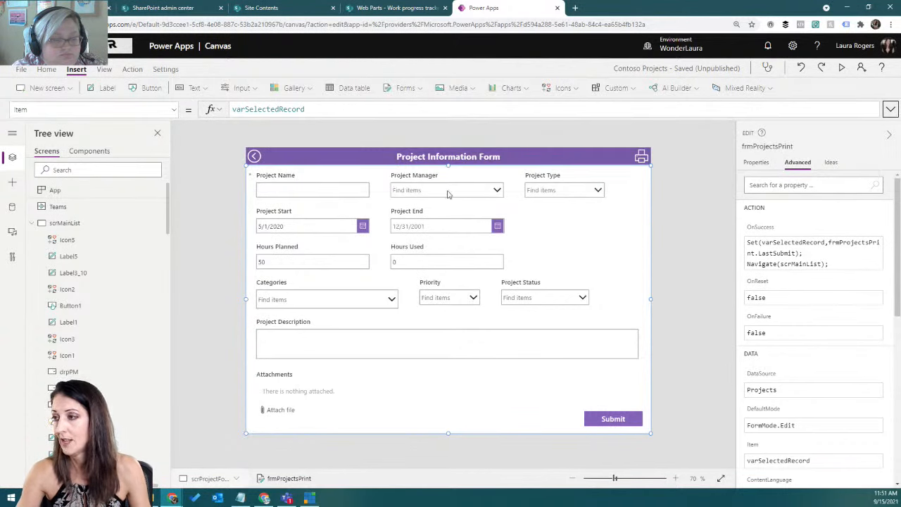
- Unlock the Project Type card, show its Default property and expand the formula for editing
click(554, 194)
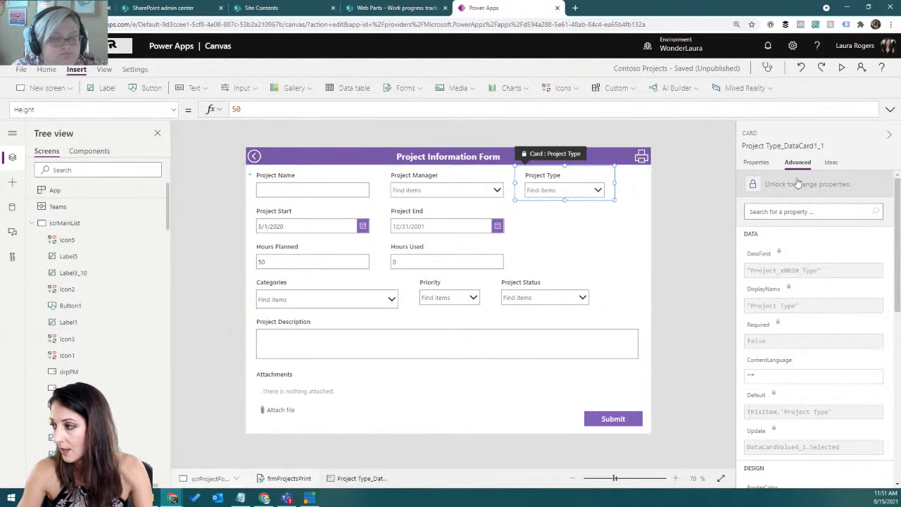
click(752, 185)
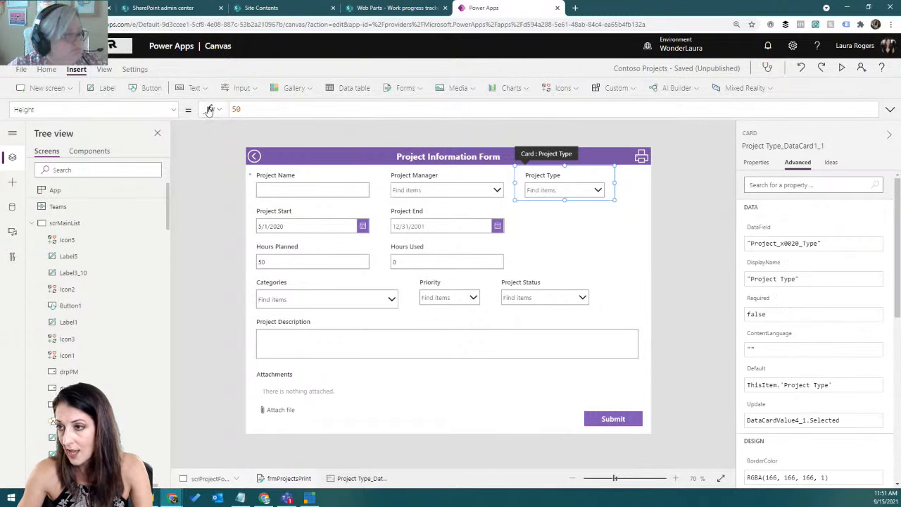
click(174, 110)
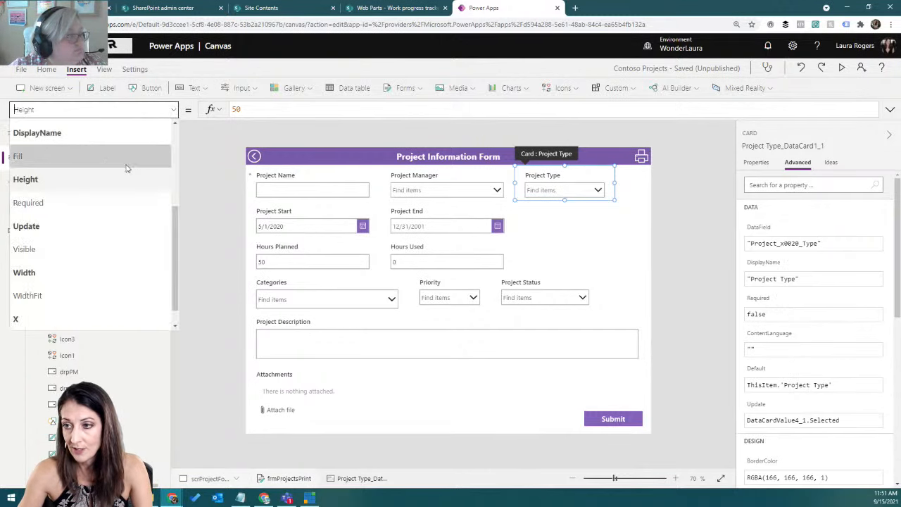
scroll(89, 211, up, 3)
click(86, 227)
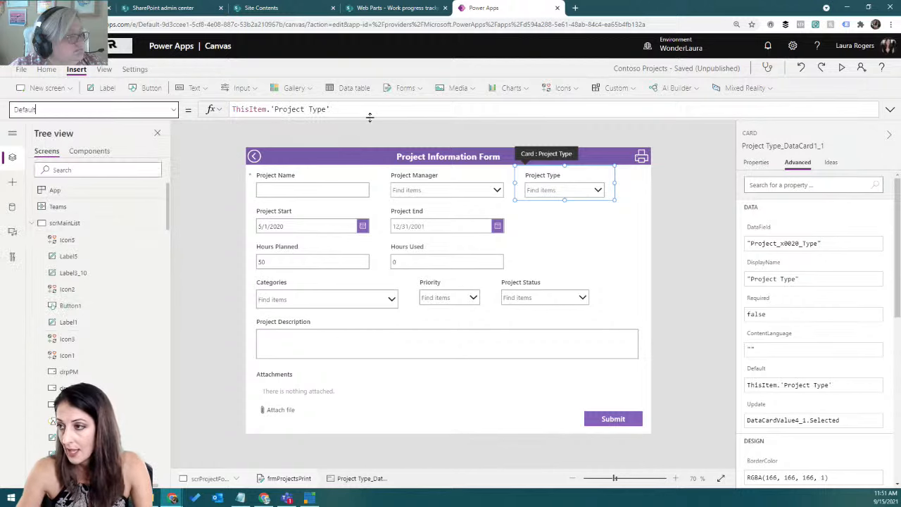
click(889, 111)
- Insert the opening part If(varCopyToNew, varSelectedRecord. on its own lines above ThisItem.'Project Type' in the Project Type card's Default
click(234, 109)
key(Return)
key(Up)
text(If(varCopyToNew, varSelectedRecord.)
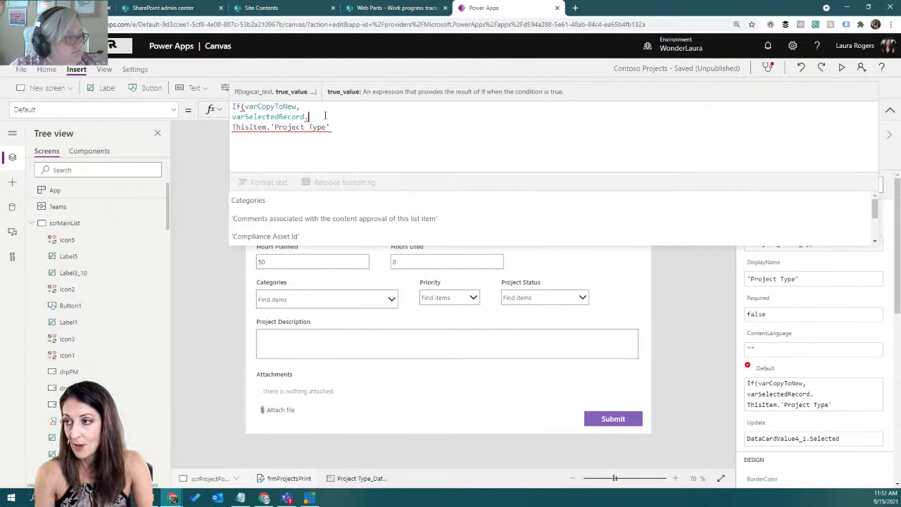
double_click(233, 117)
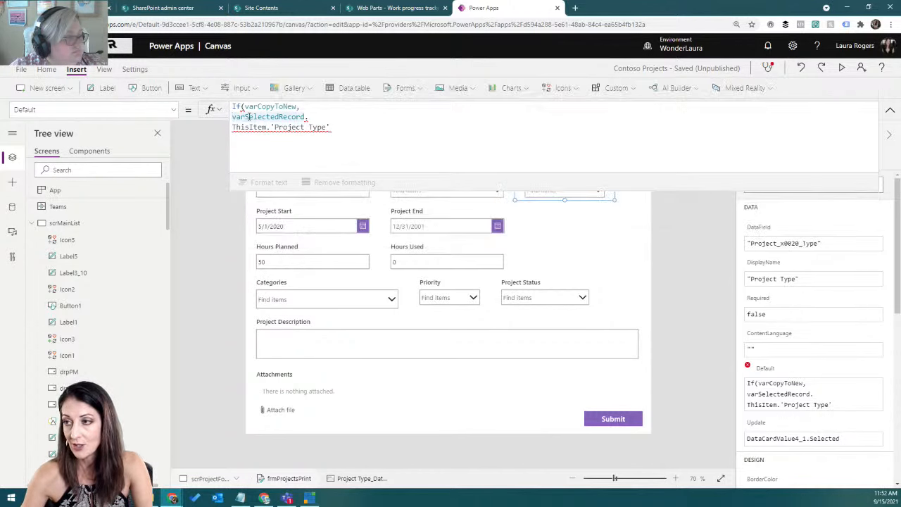
click(322, 118)
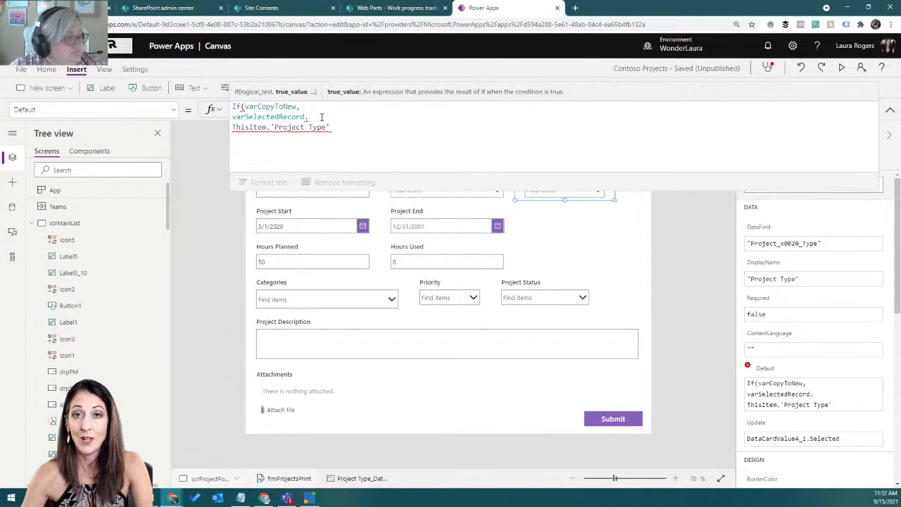
- Complete the Project Type card's Default as If(varCopyToNew, varSelectedRecord.'Project Type', ThisItem.'Project Type')
text(projec)
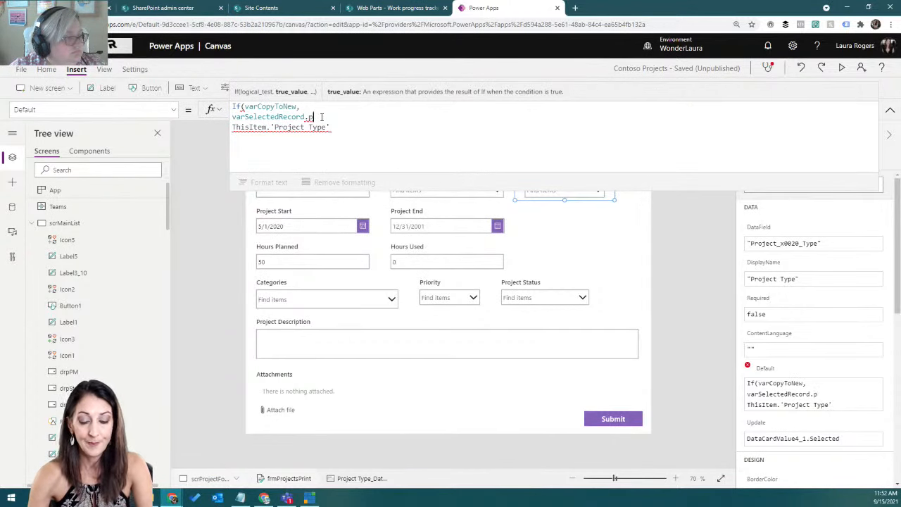
scroll(318, 221, down, 4)
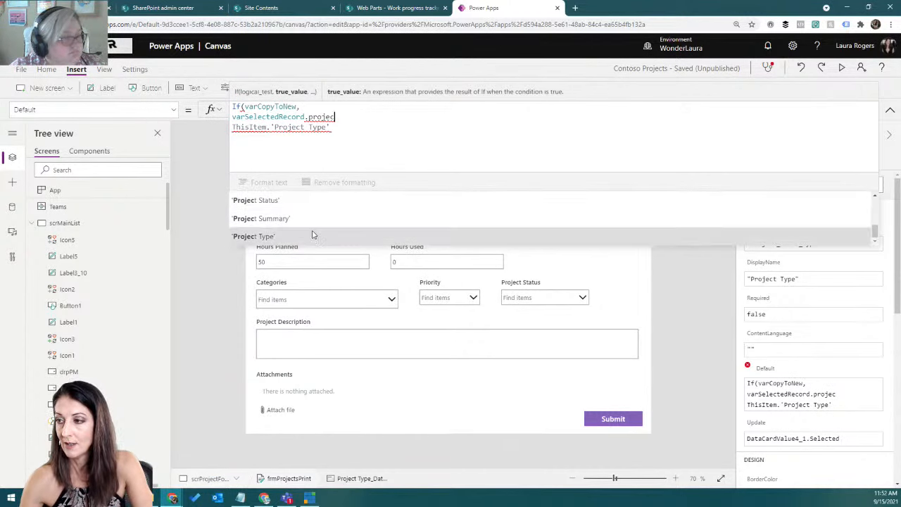
click(313, 236)
text(,)
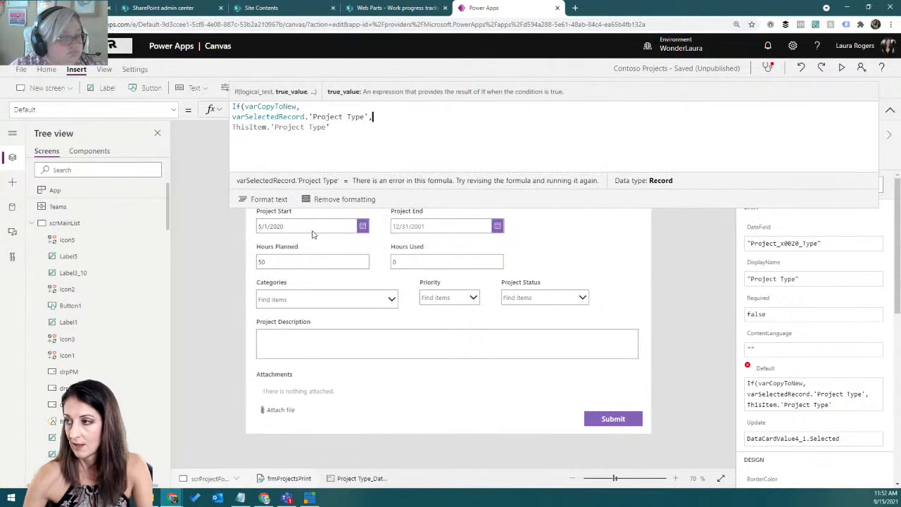
click(346, 127)
text())
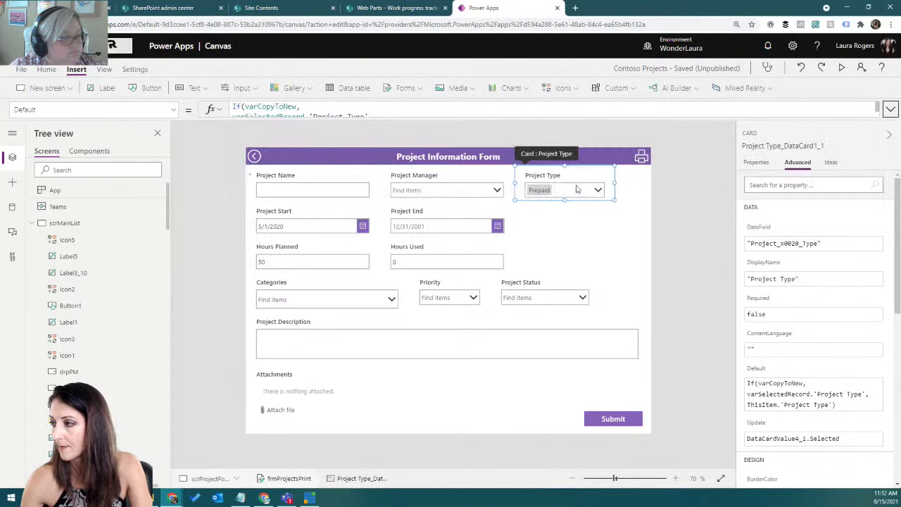
- Wrap the true result of the Project Type card's Default in a record: {value:varSelectedRecord.'Project Type'}
click(891, 110)
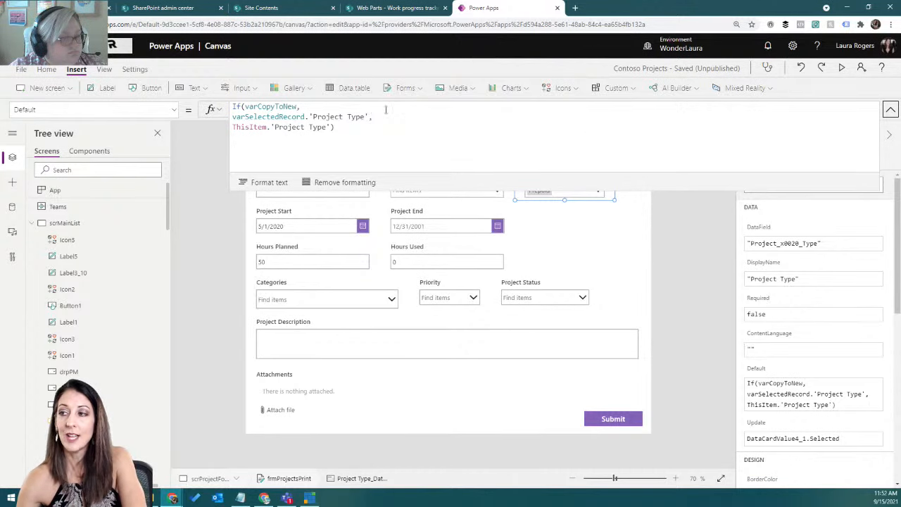
double_click(233, 117)
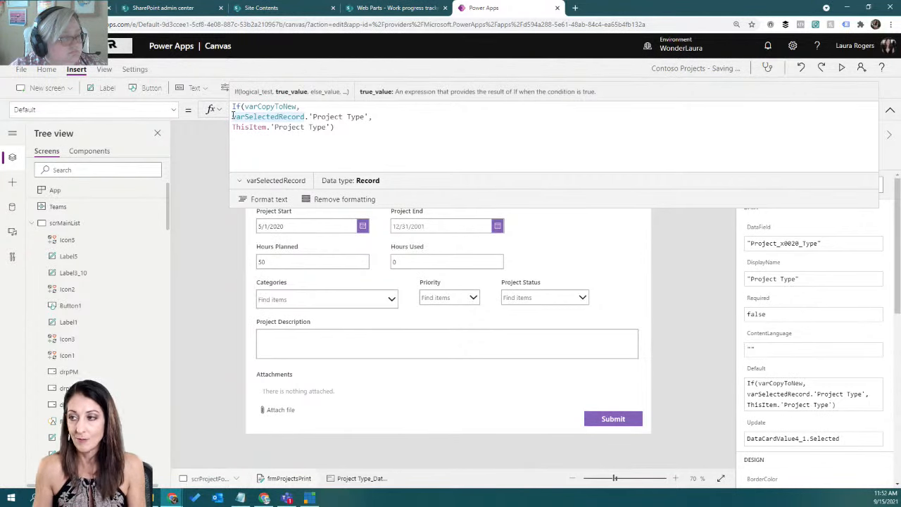
text({)
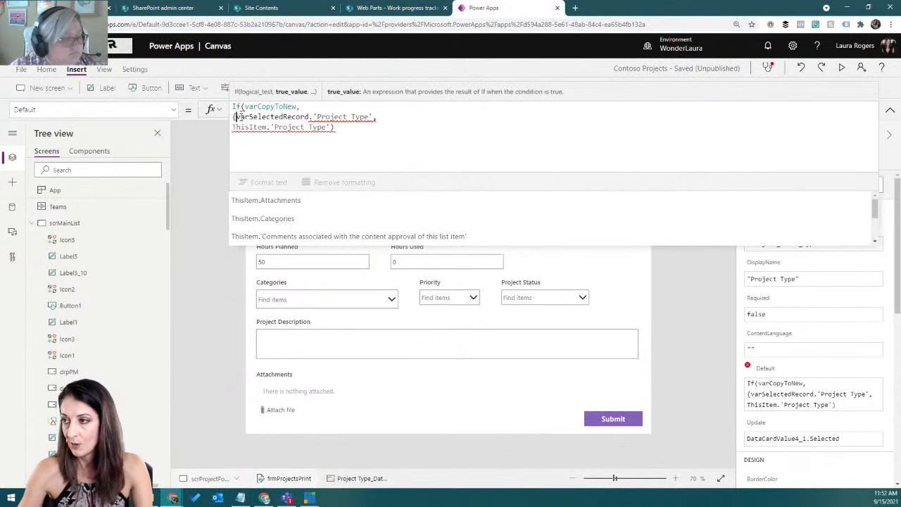
text(value)
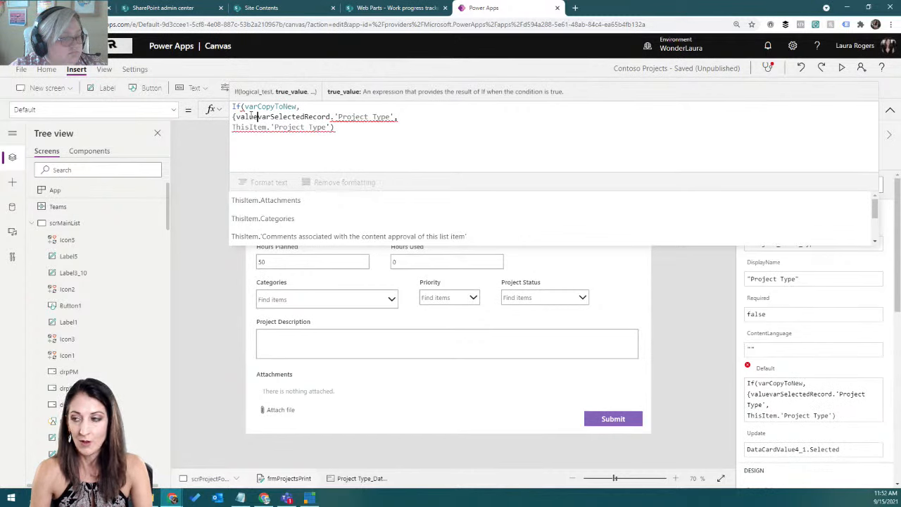
text(:)
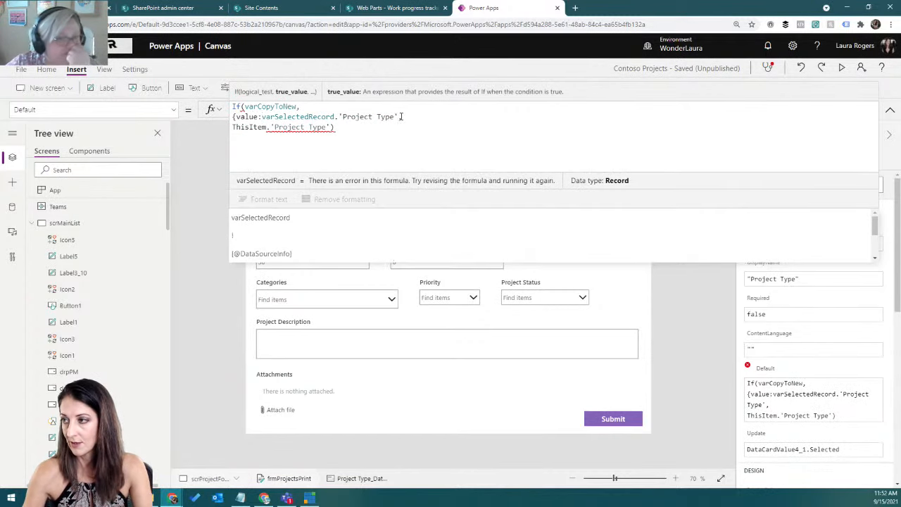
text(})
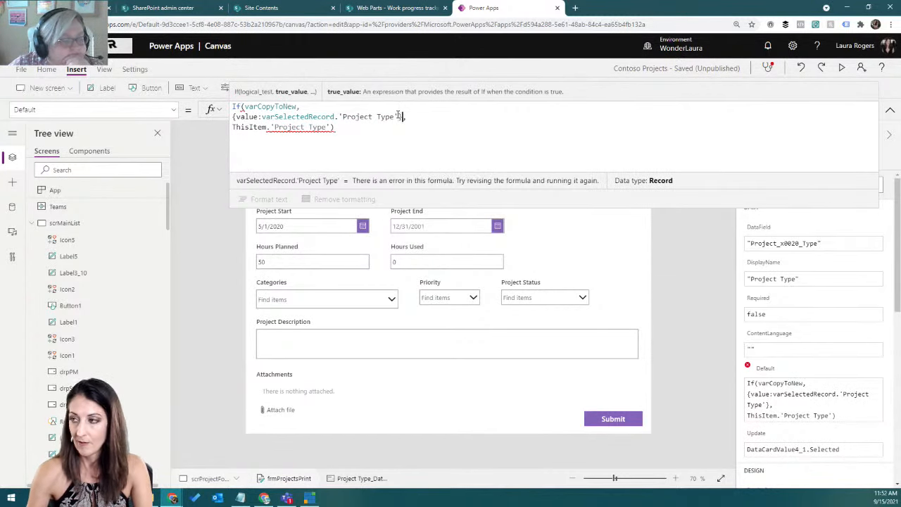
click(890, 111)
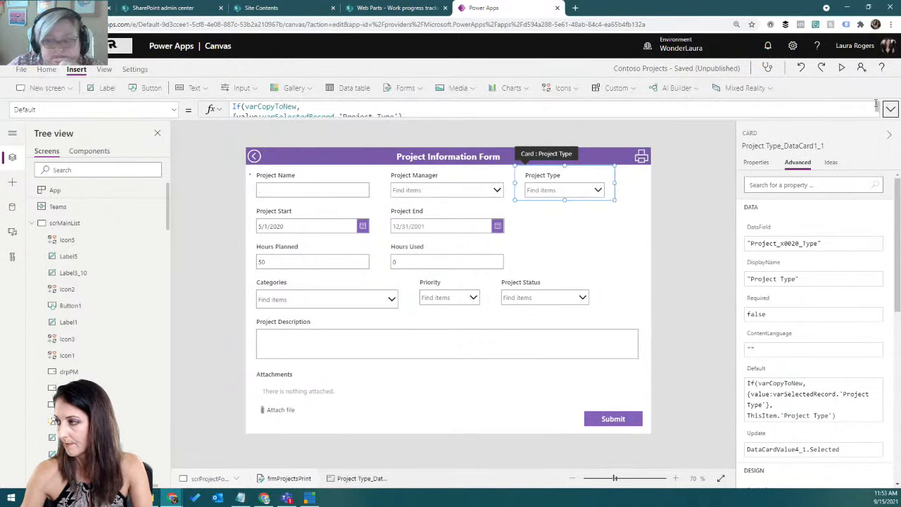
- Capitalize the record's field name in the Project Type card's Default, giving {Value:varSelectedRecord.'Project Type'}
click(890, 110)
click(238, 116)
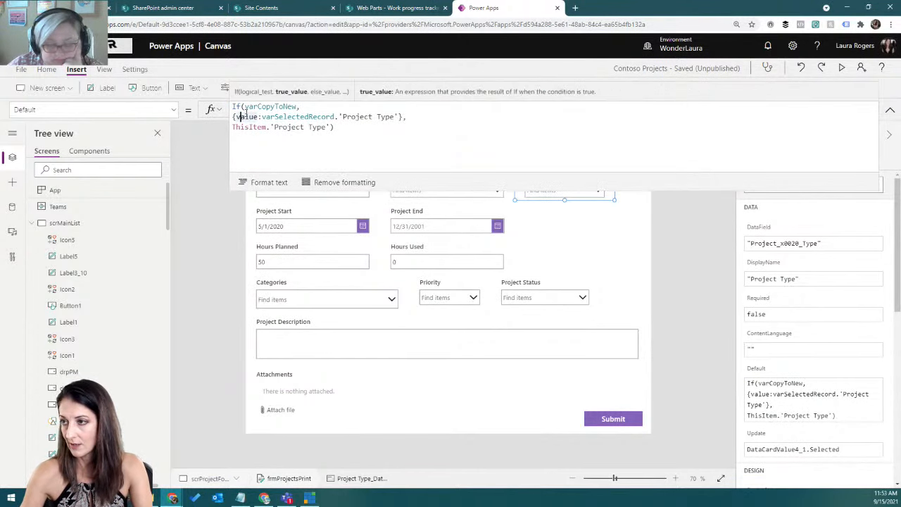
key(BackSpace)
text(V)
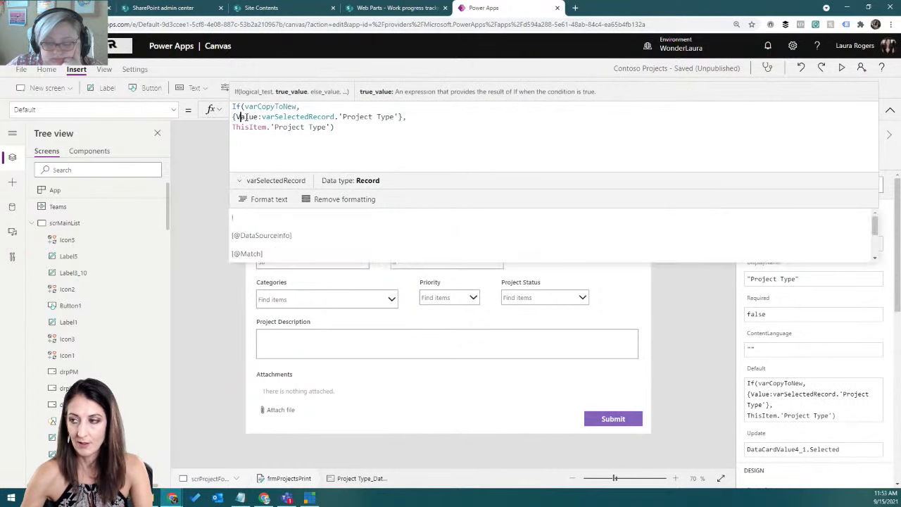
click(891, 110)
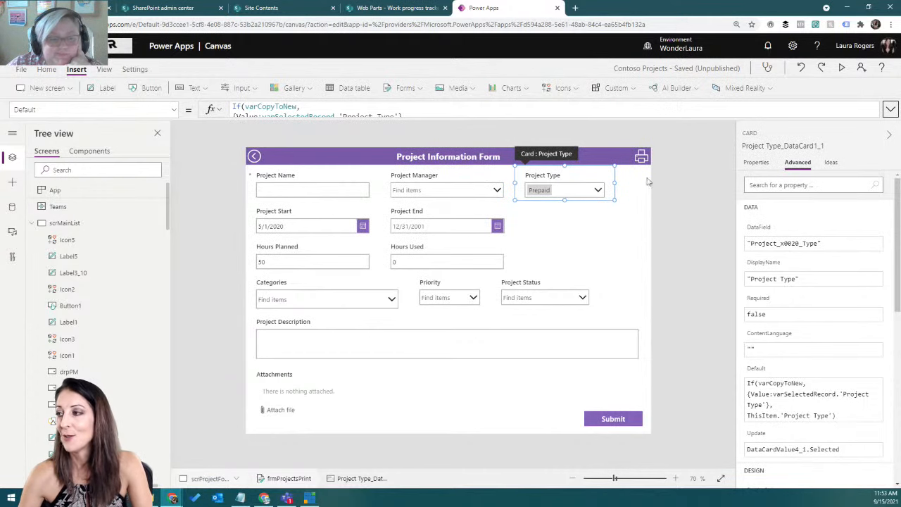
- Preview the Project Information Form to check its prefilled fields, close the preview and show the scrMainList screen
click(843, 71)
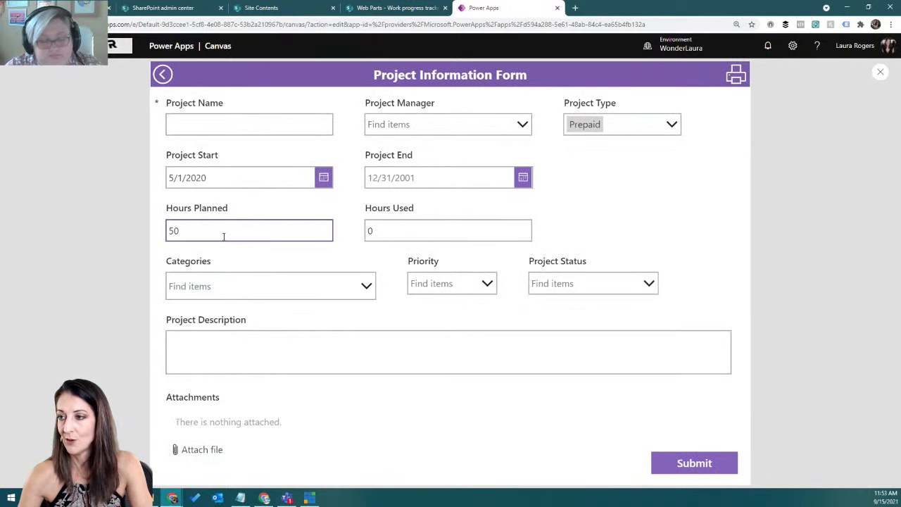
click(881, 72)
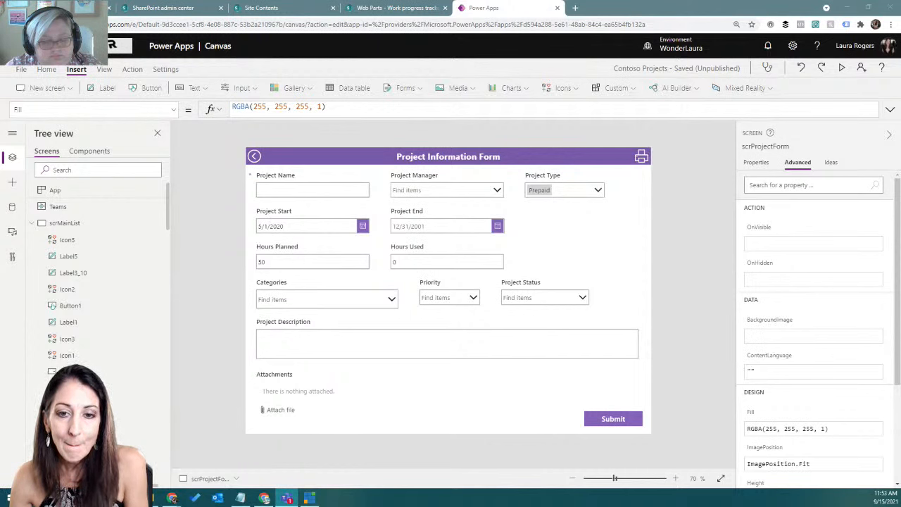
click(64, 223)
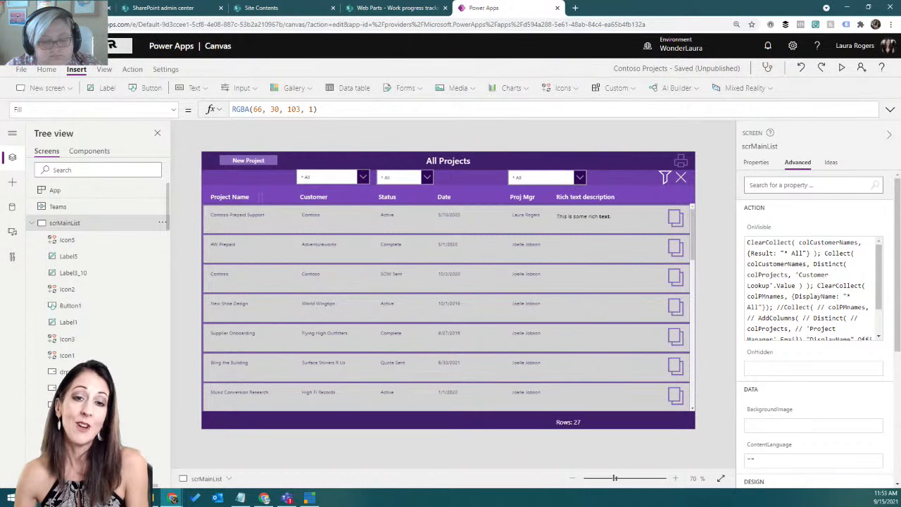
- Open iwmentor.com in a new browser tab and show its schedule of live online events and classes
click(576, 9)
text(iwmentor.com)
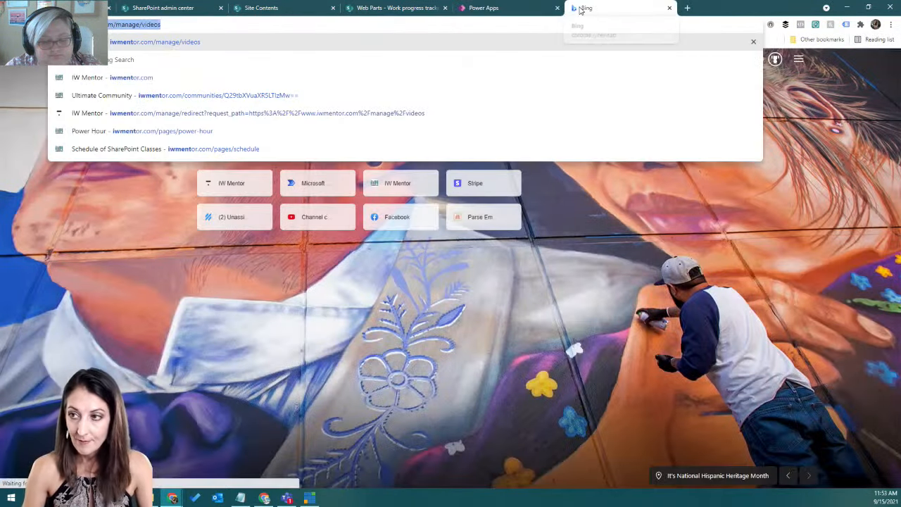
key(Return)
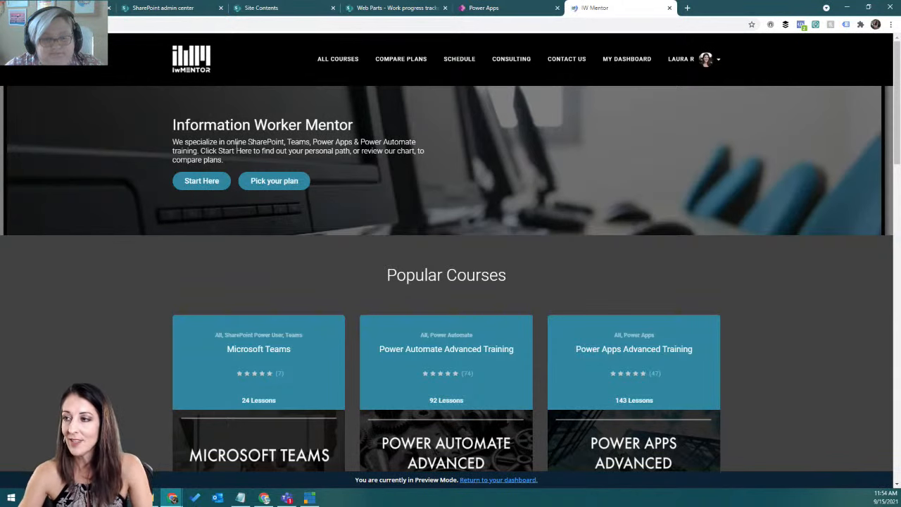
click(465, 64)
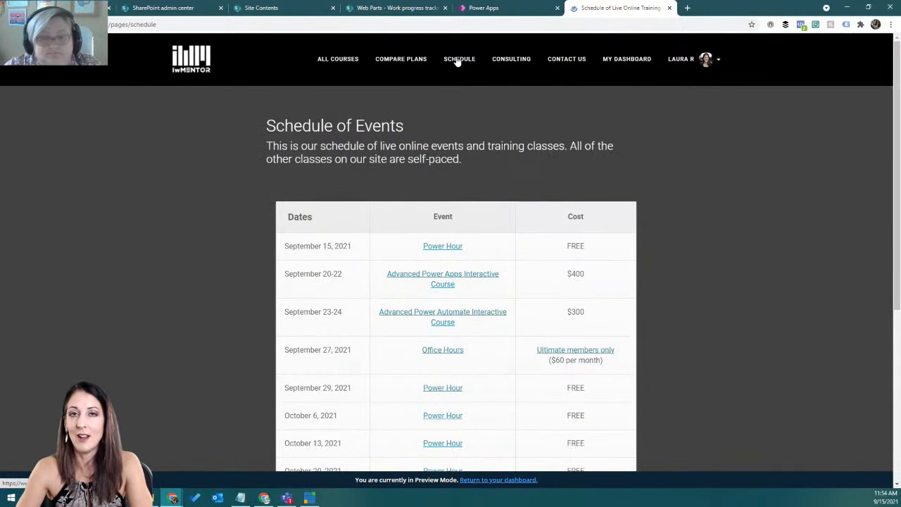